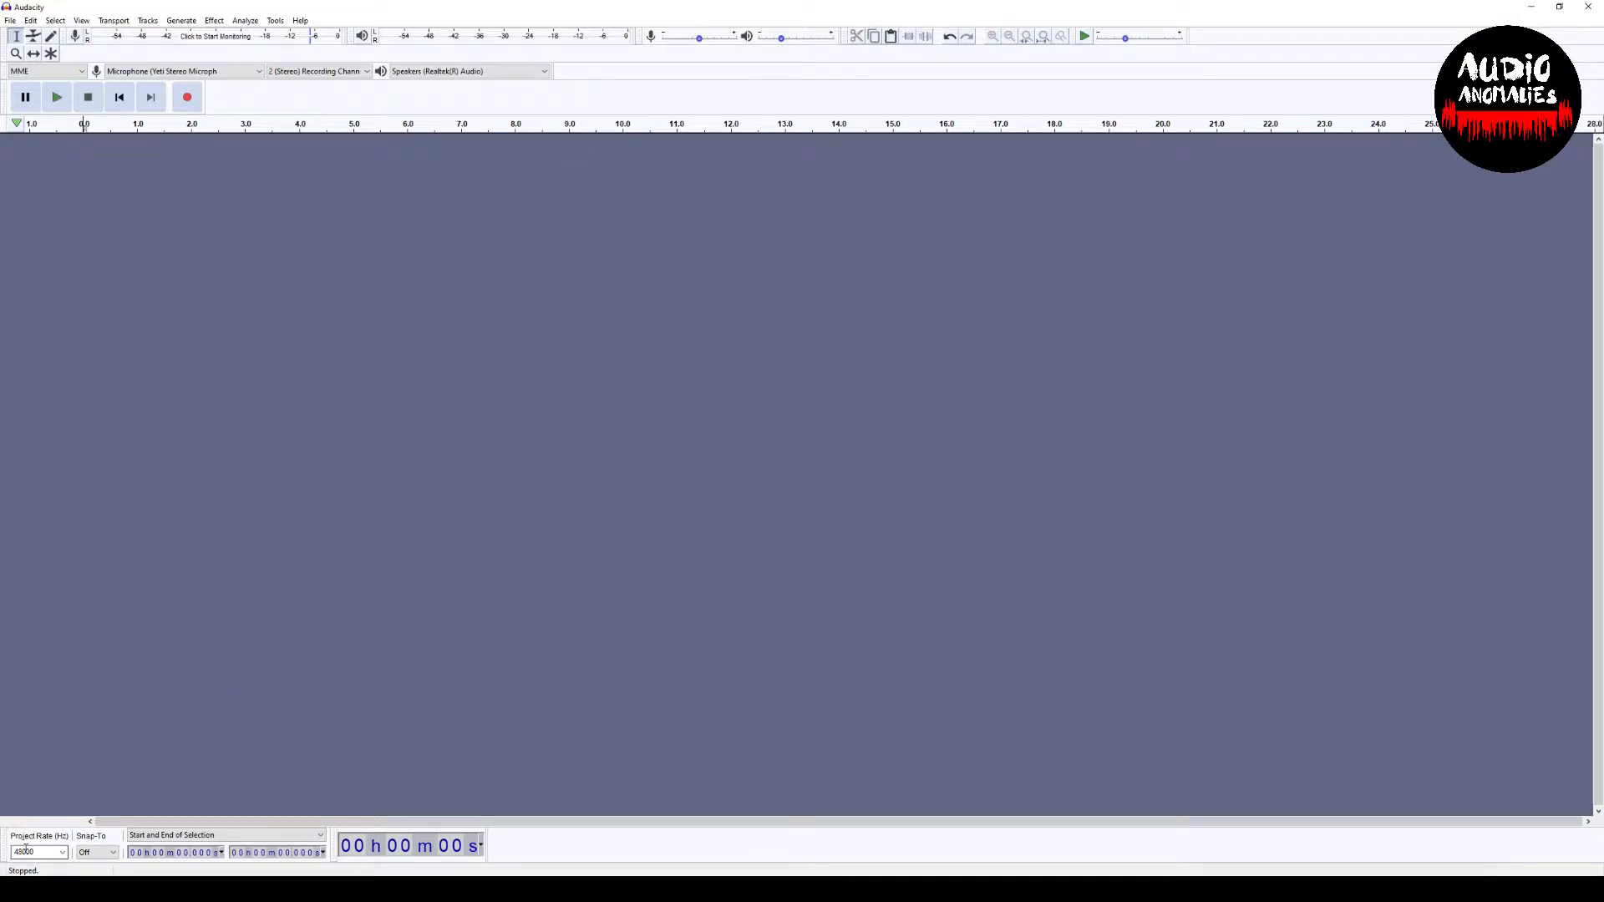
Record a stereo voice clip of about 8 seconds at the 48000 Hz project rate and play it back.
click(62, 853)
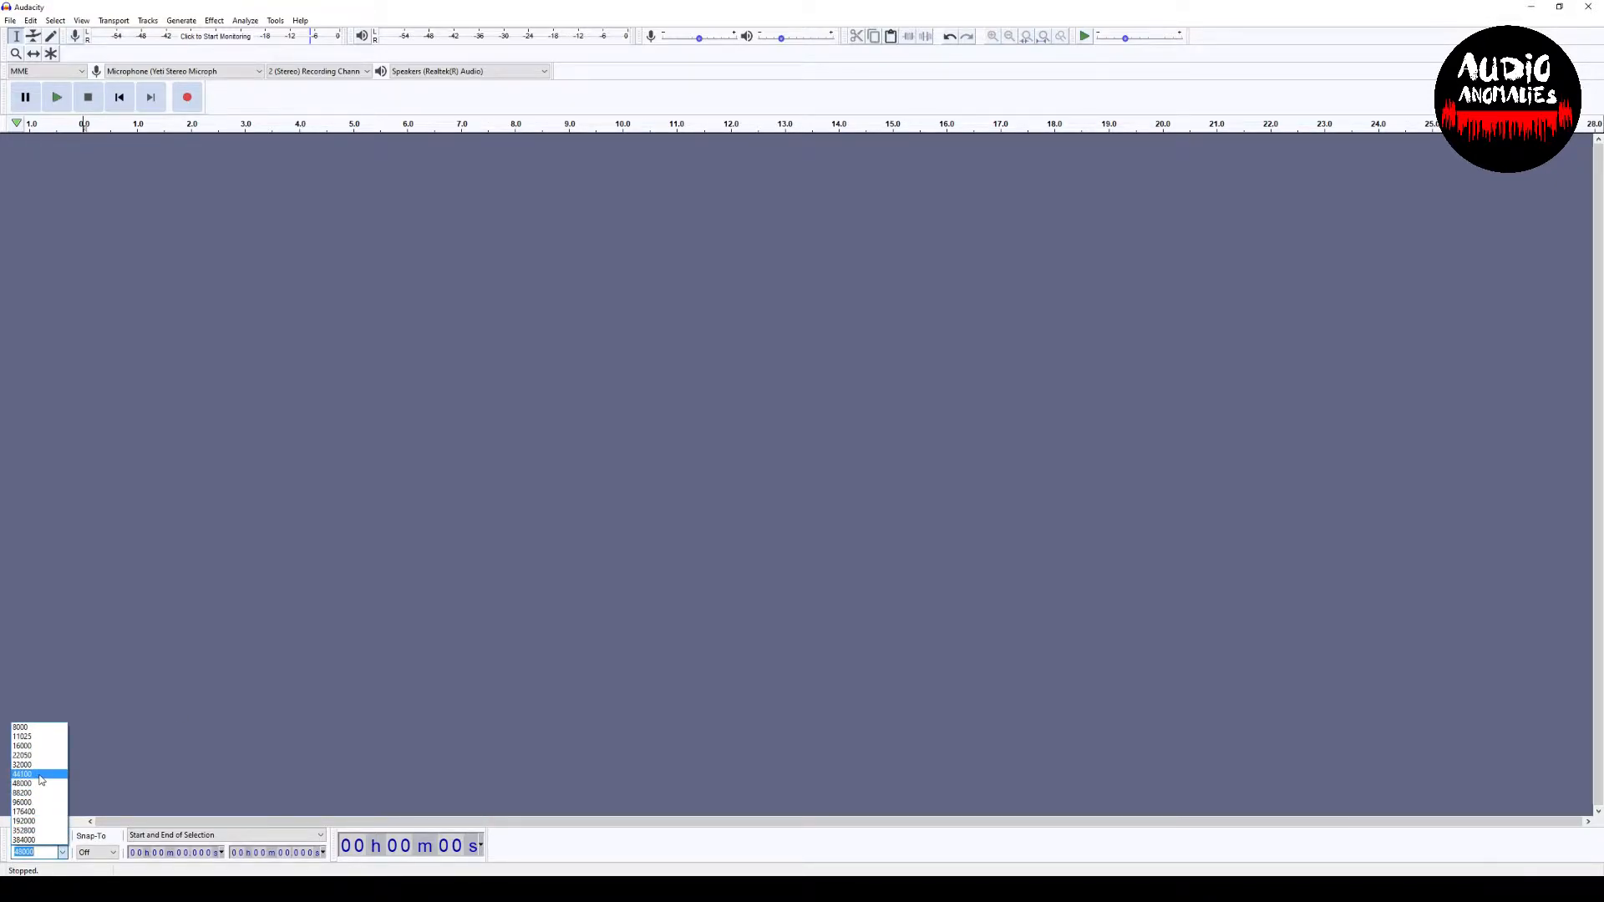
click(223, 748)
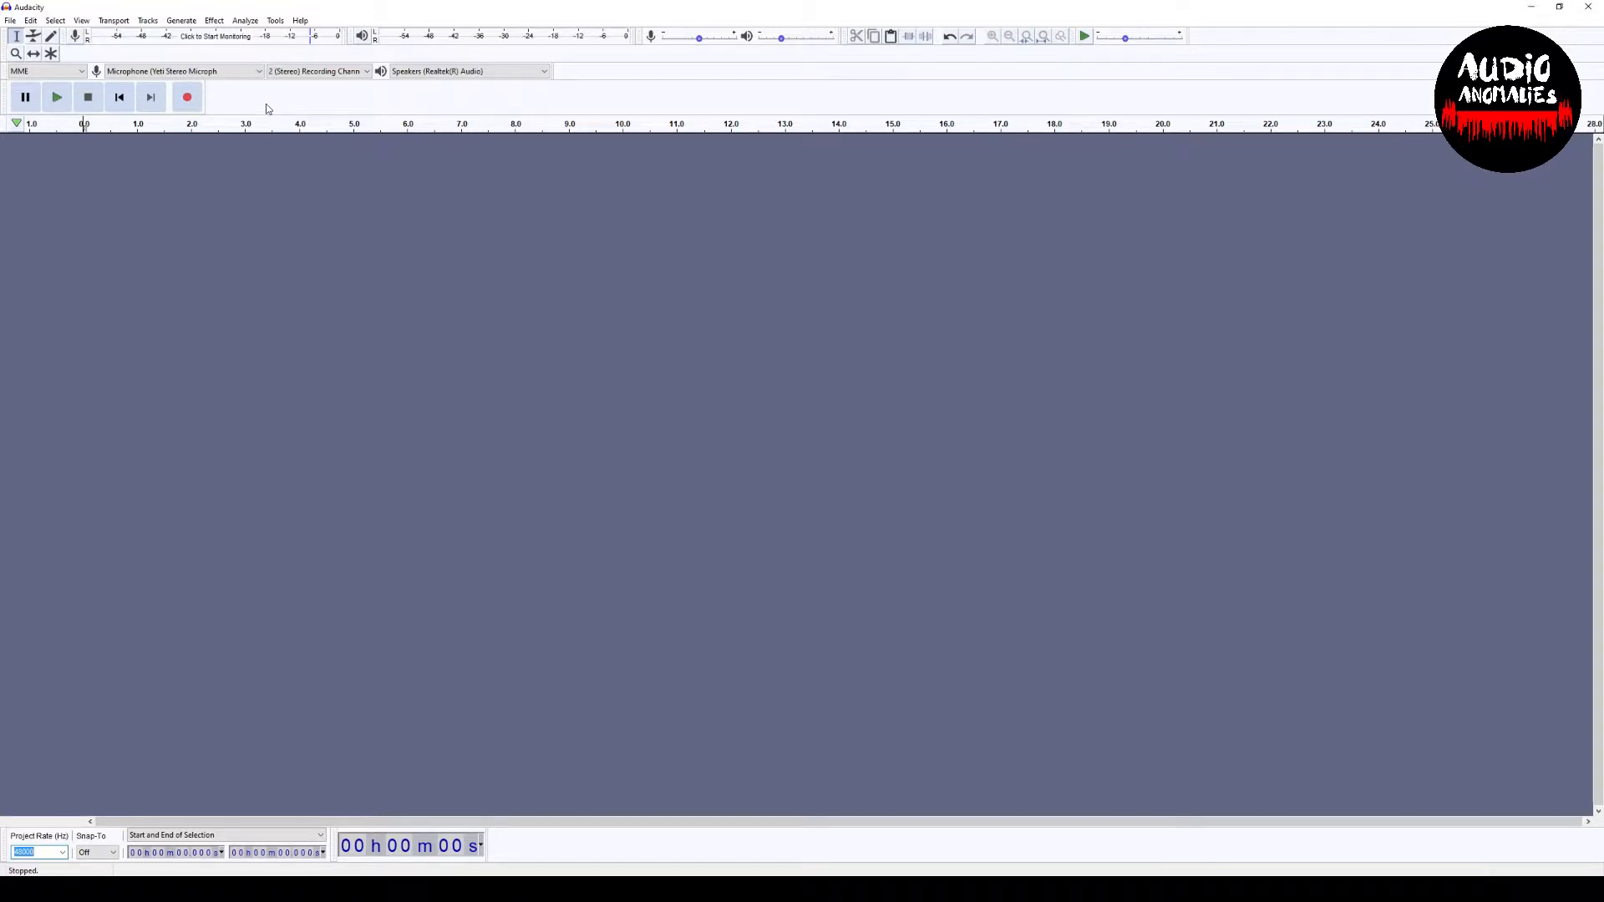
click(246, 40)
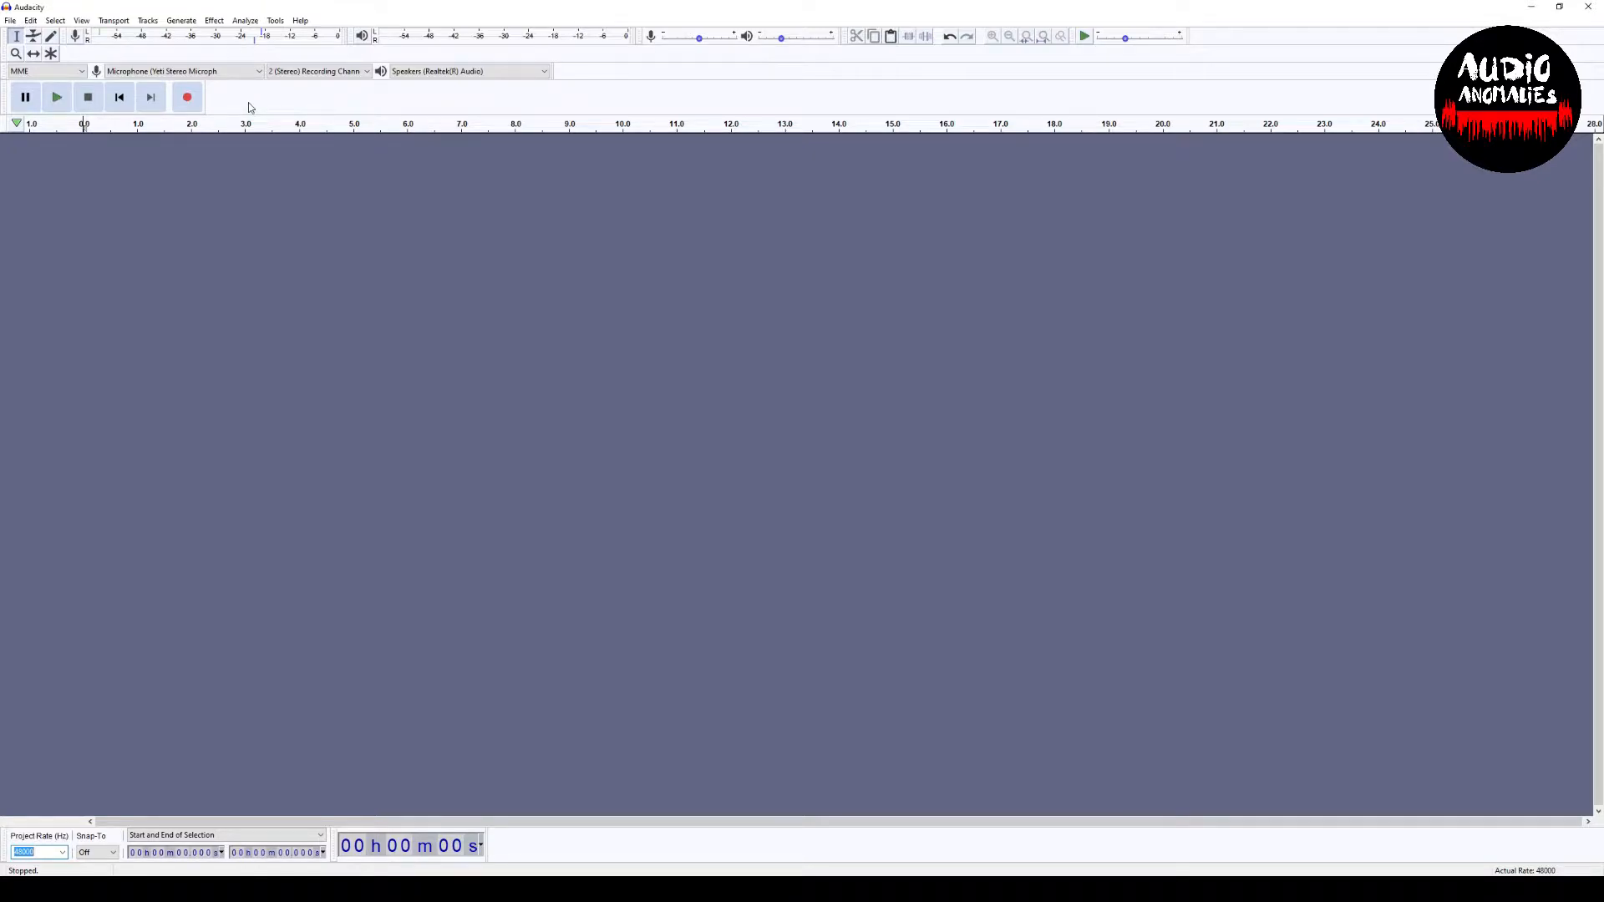
click(188, 98)
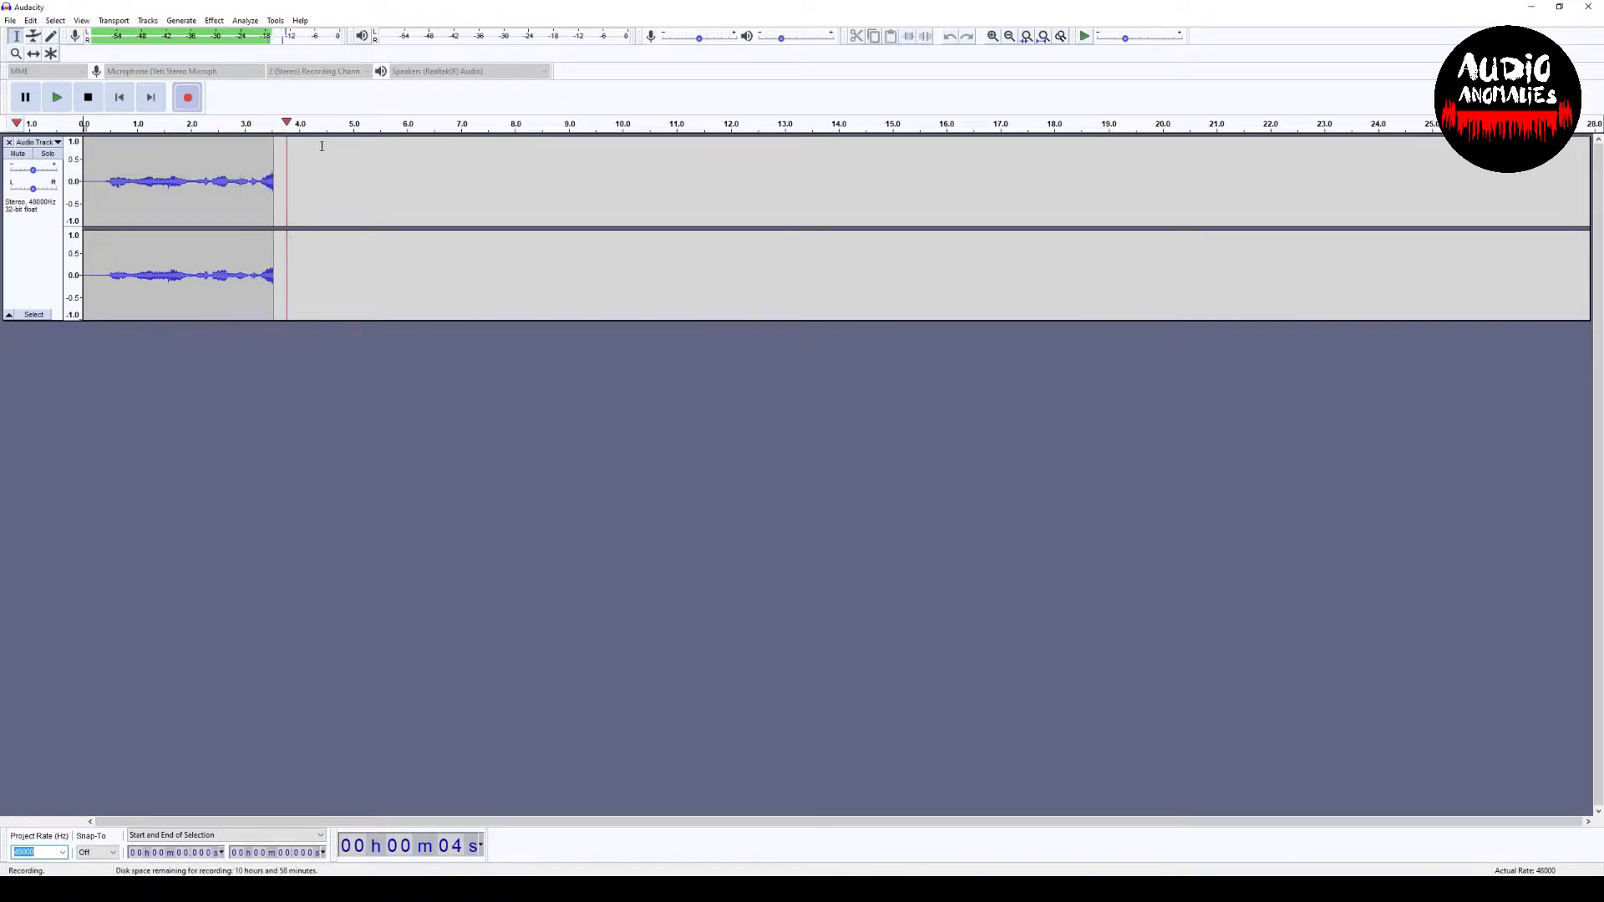
click(89, 107)
click(58, 106)
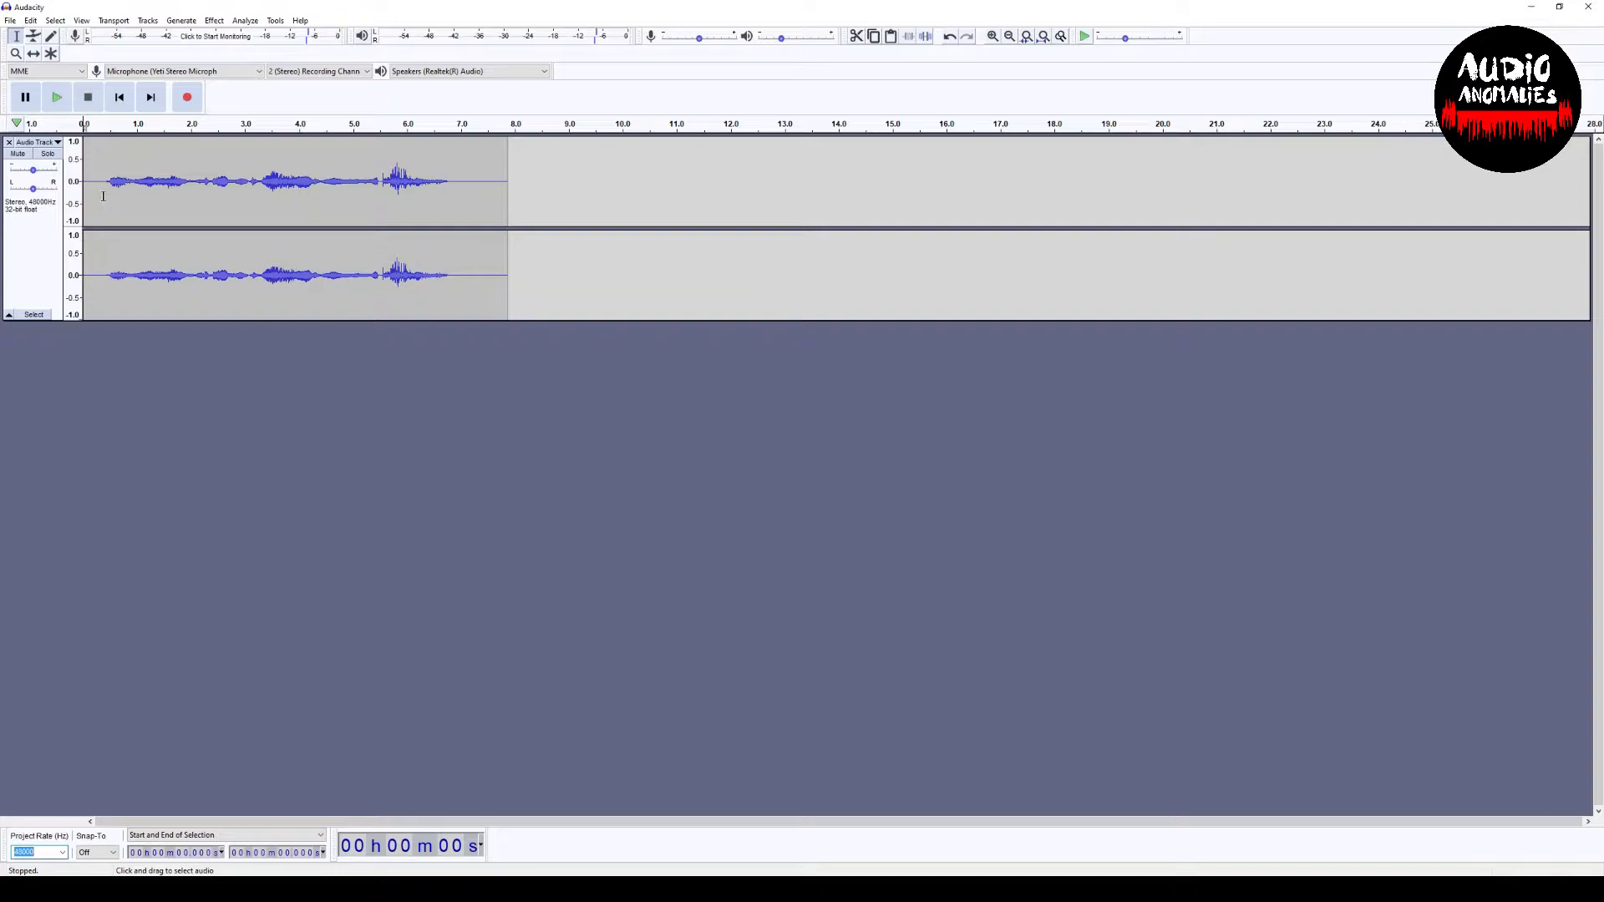
Silence the first 0.38 s and the section from about 6.79 s to the clip's end, and play the whole clip.
drag(104, 196, 84, 195)
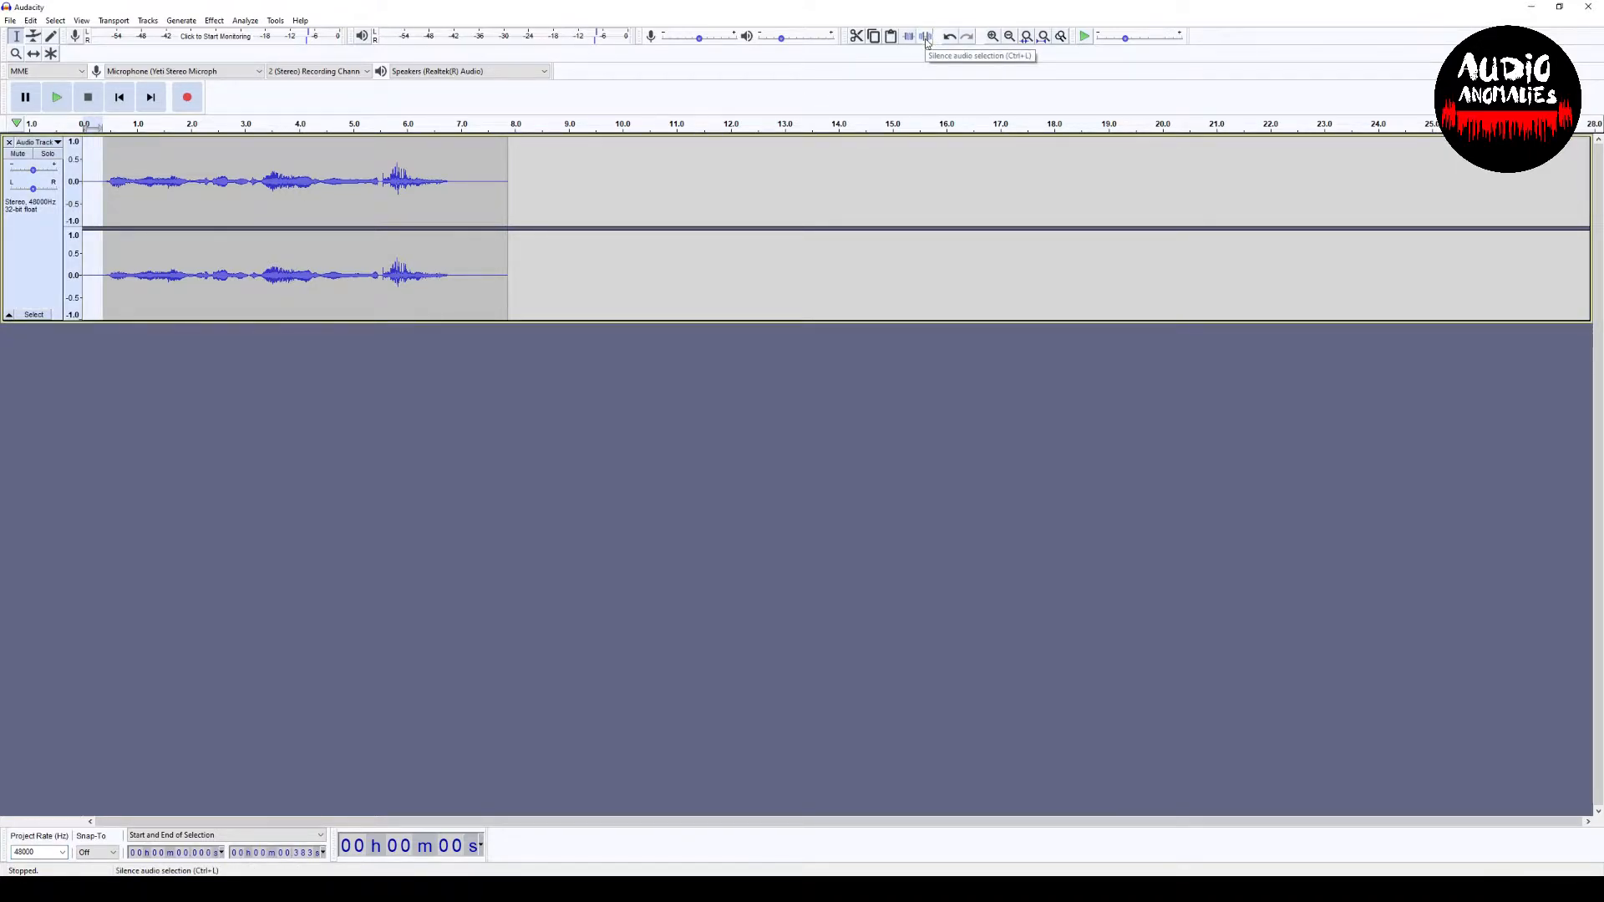
drag(448, 192, 507, 199)
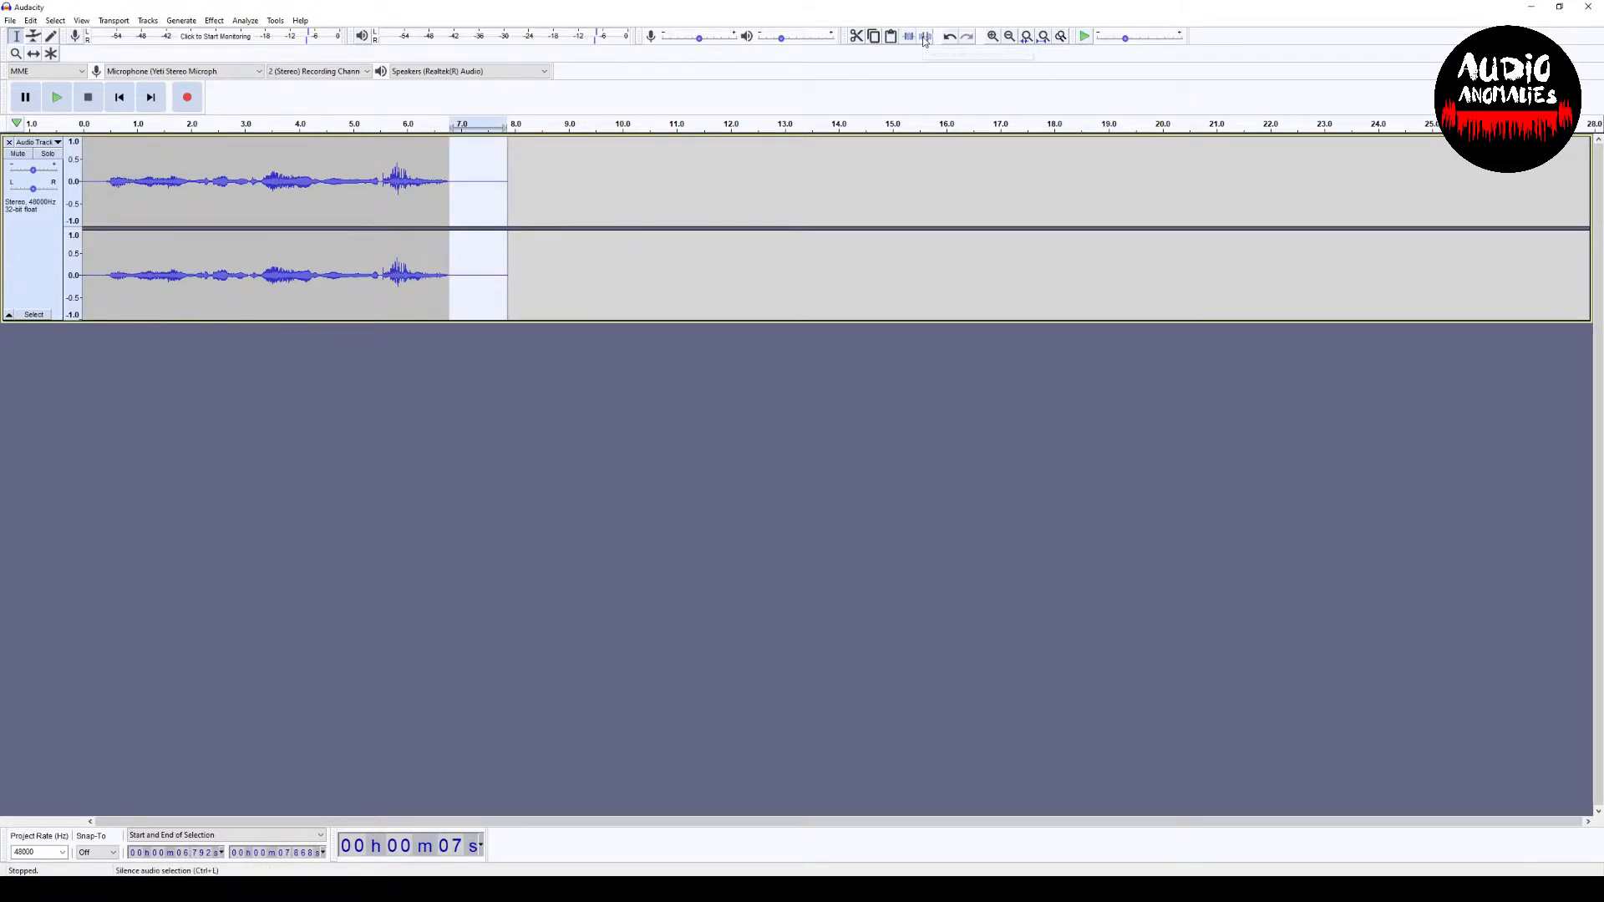
double_click(282, 217)
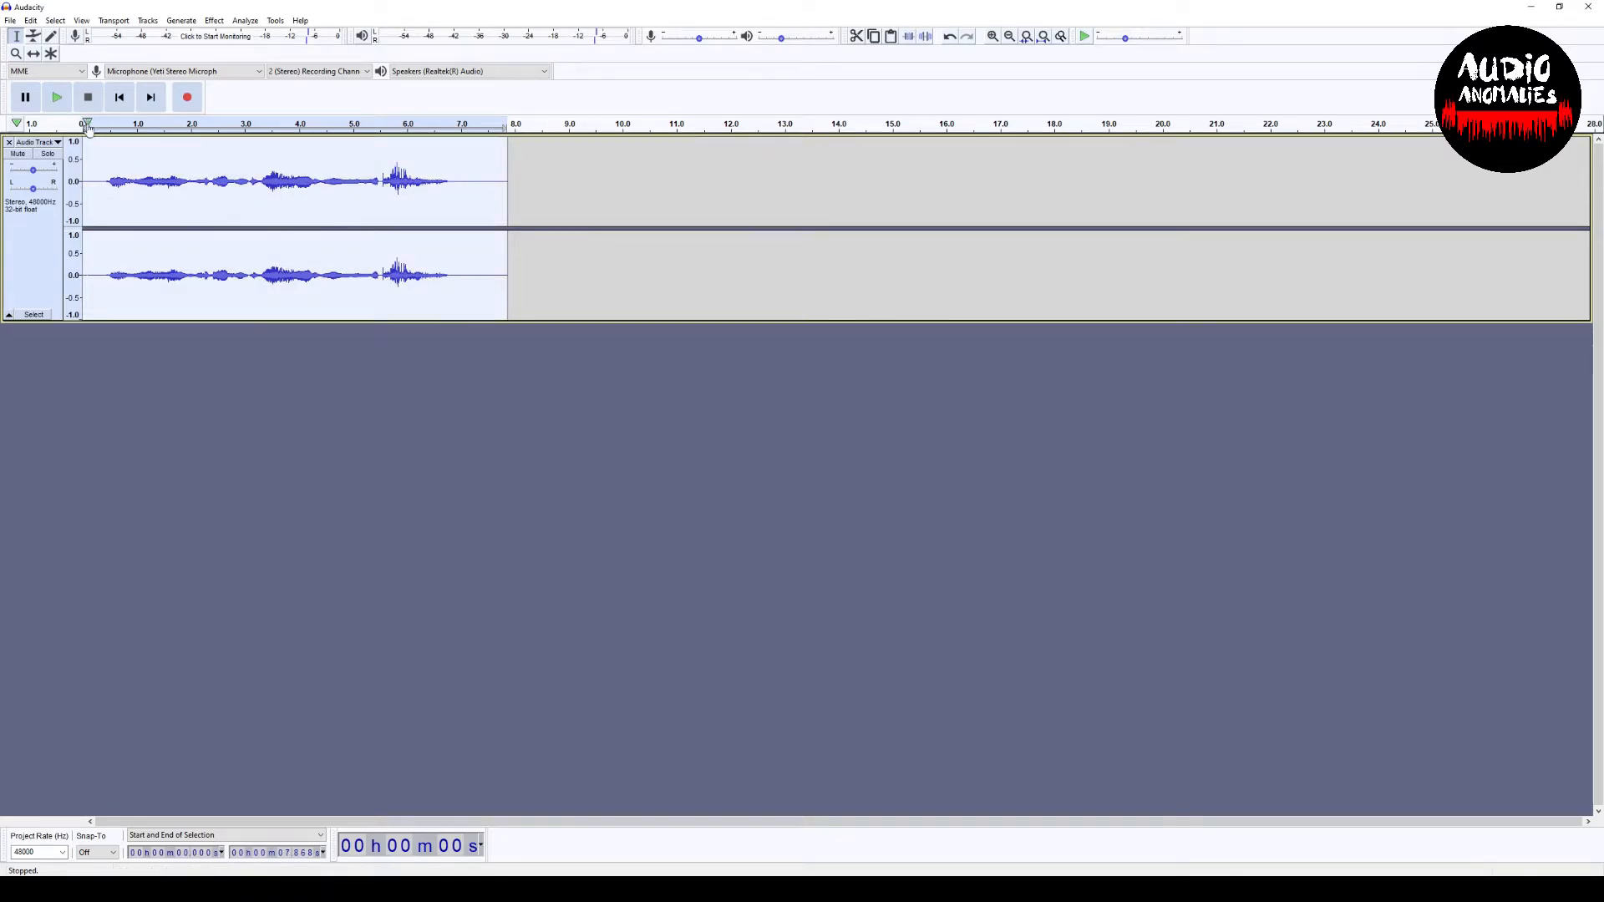
key(space)
Duplicate the selected voice clip onto a second track and solo the original upper track.
click(32, 21)
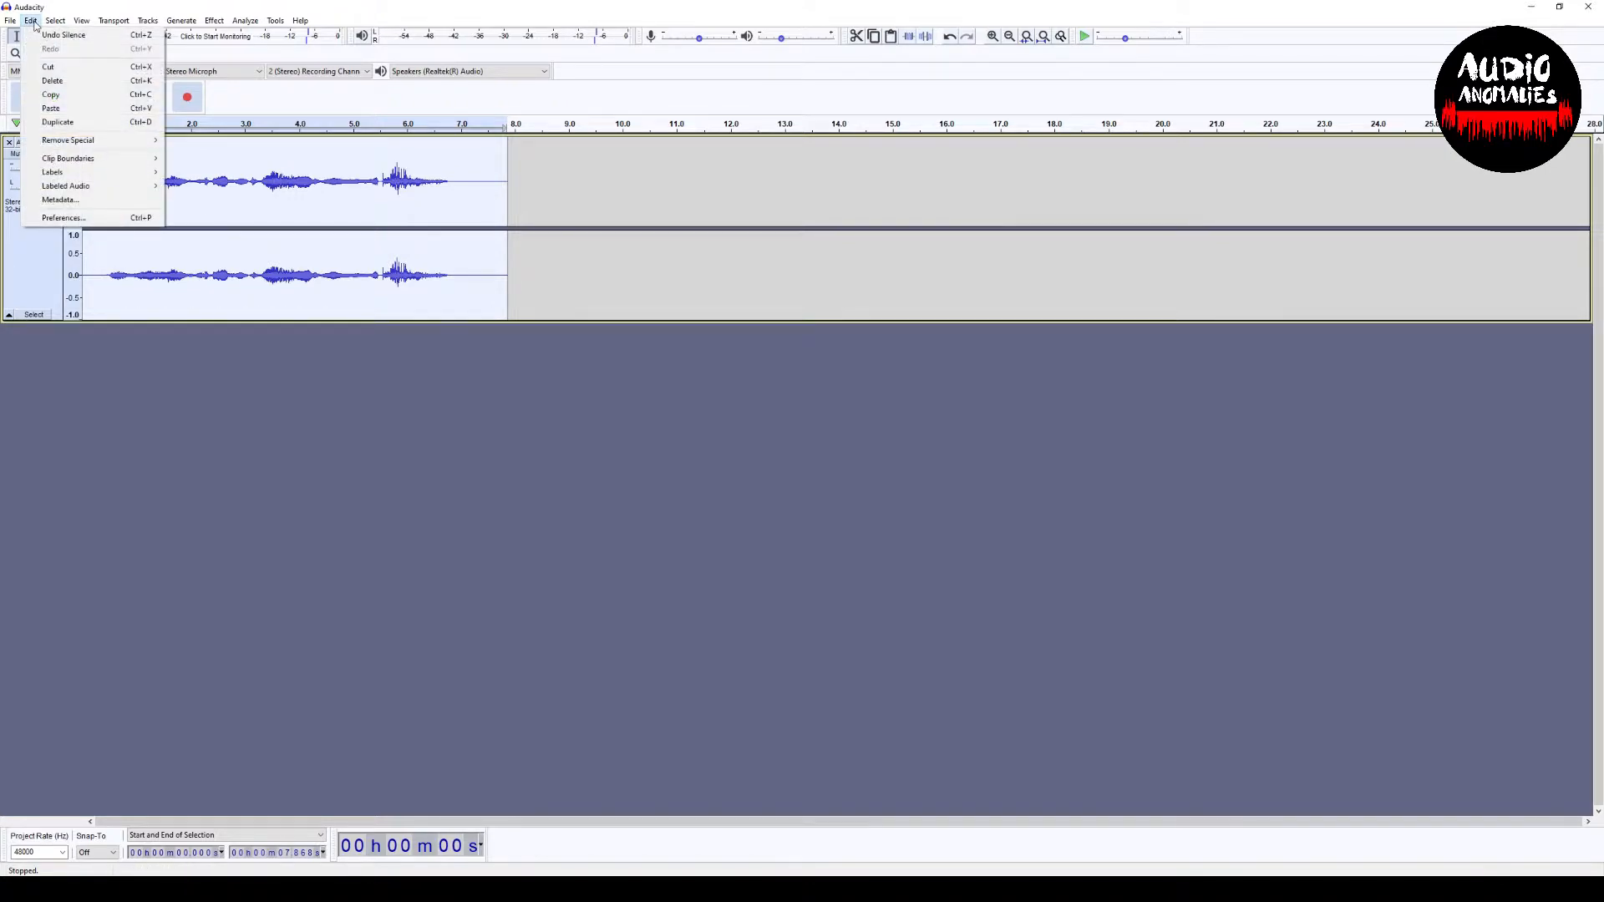
click(73, 125)
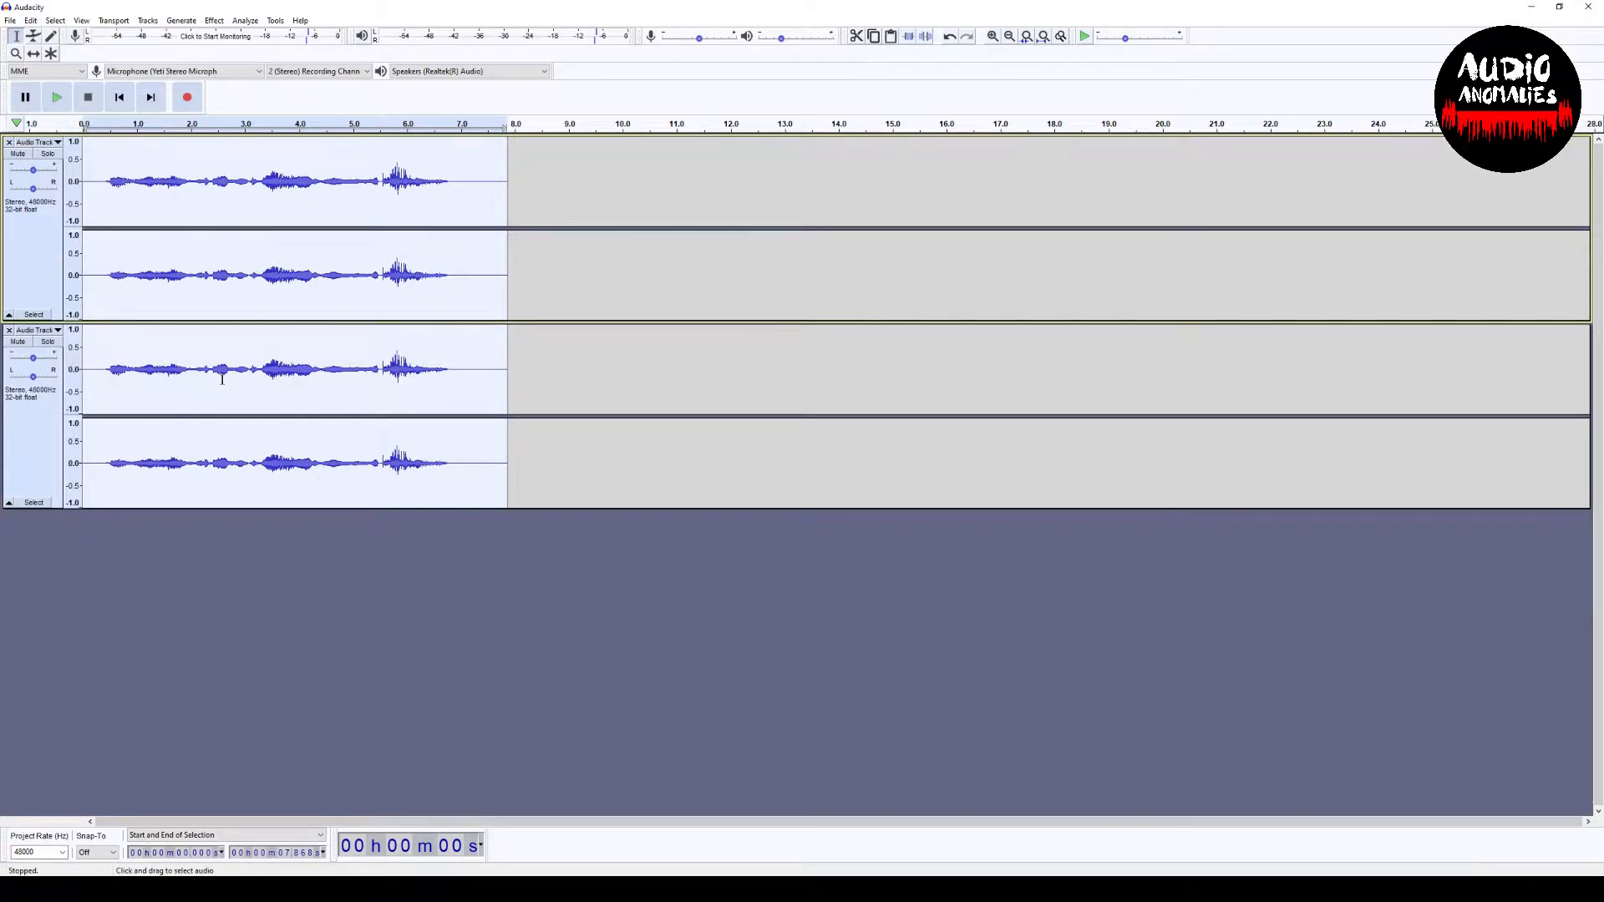
click(48, 154)
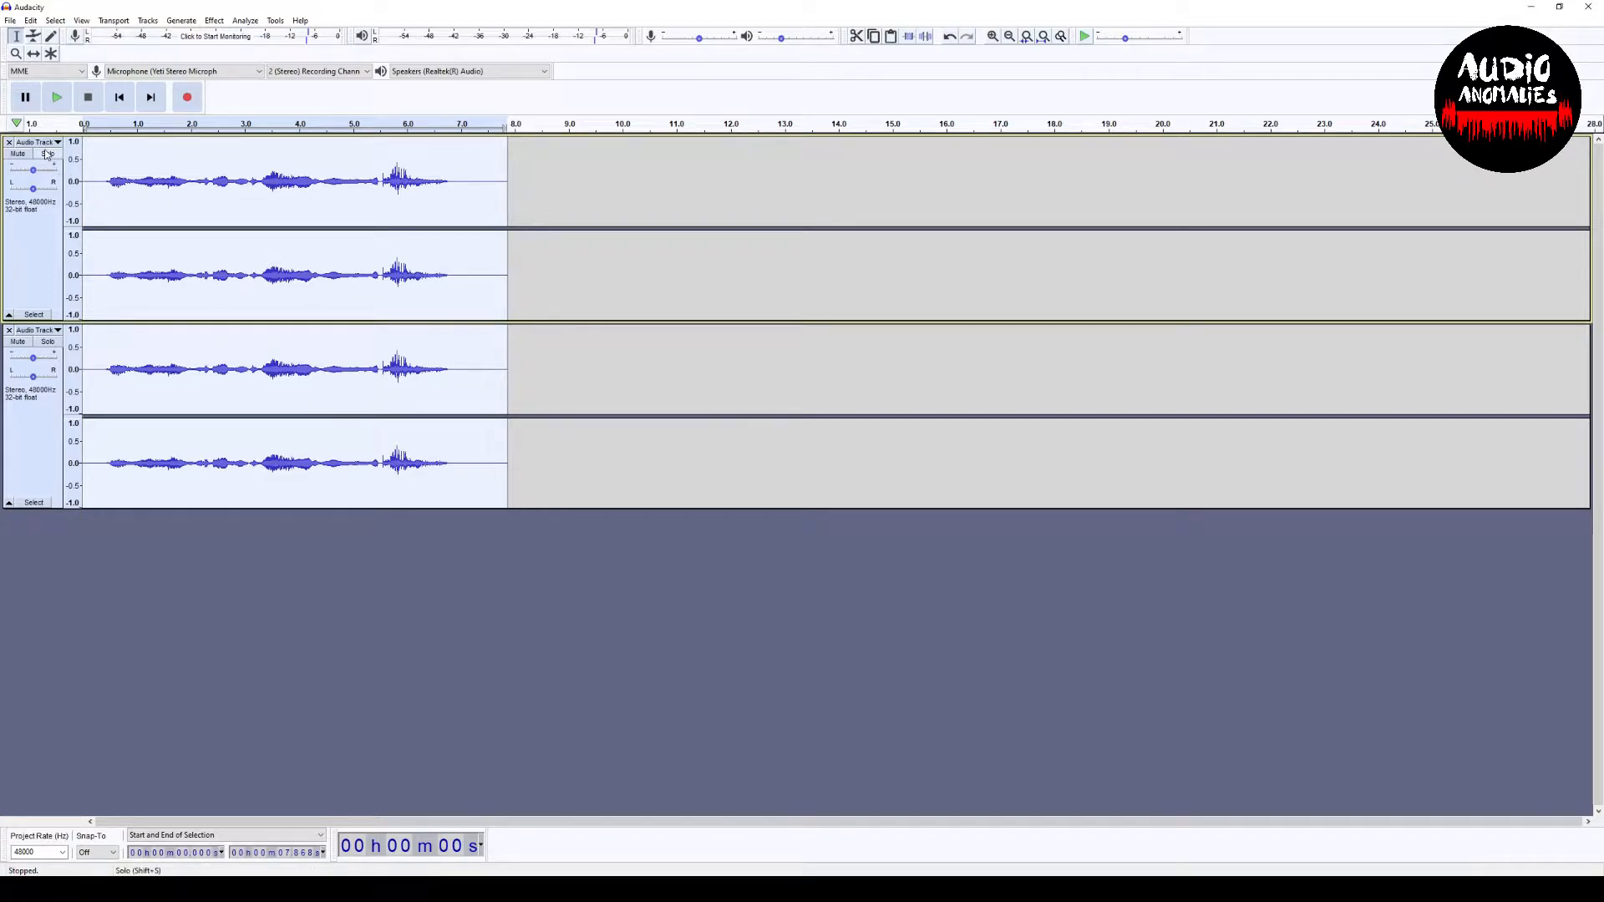
Open the Vocal Finalizer effect for the upper track, make the tracks slightly taller, and turn off the effect's Doubler and Reverb.
click(215, 21)
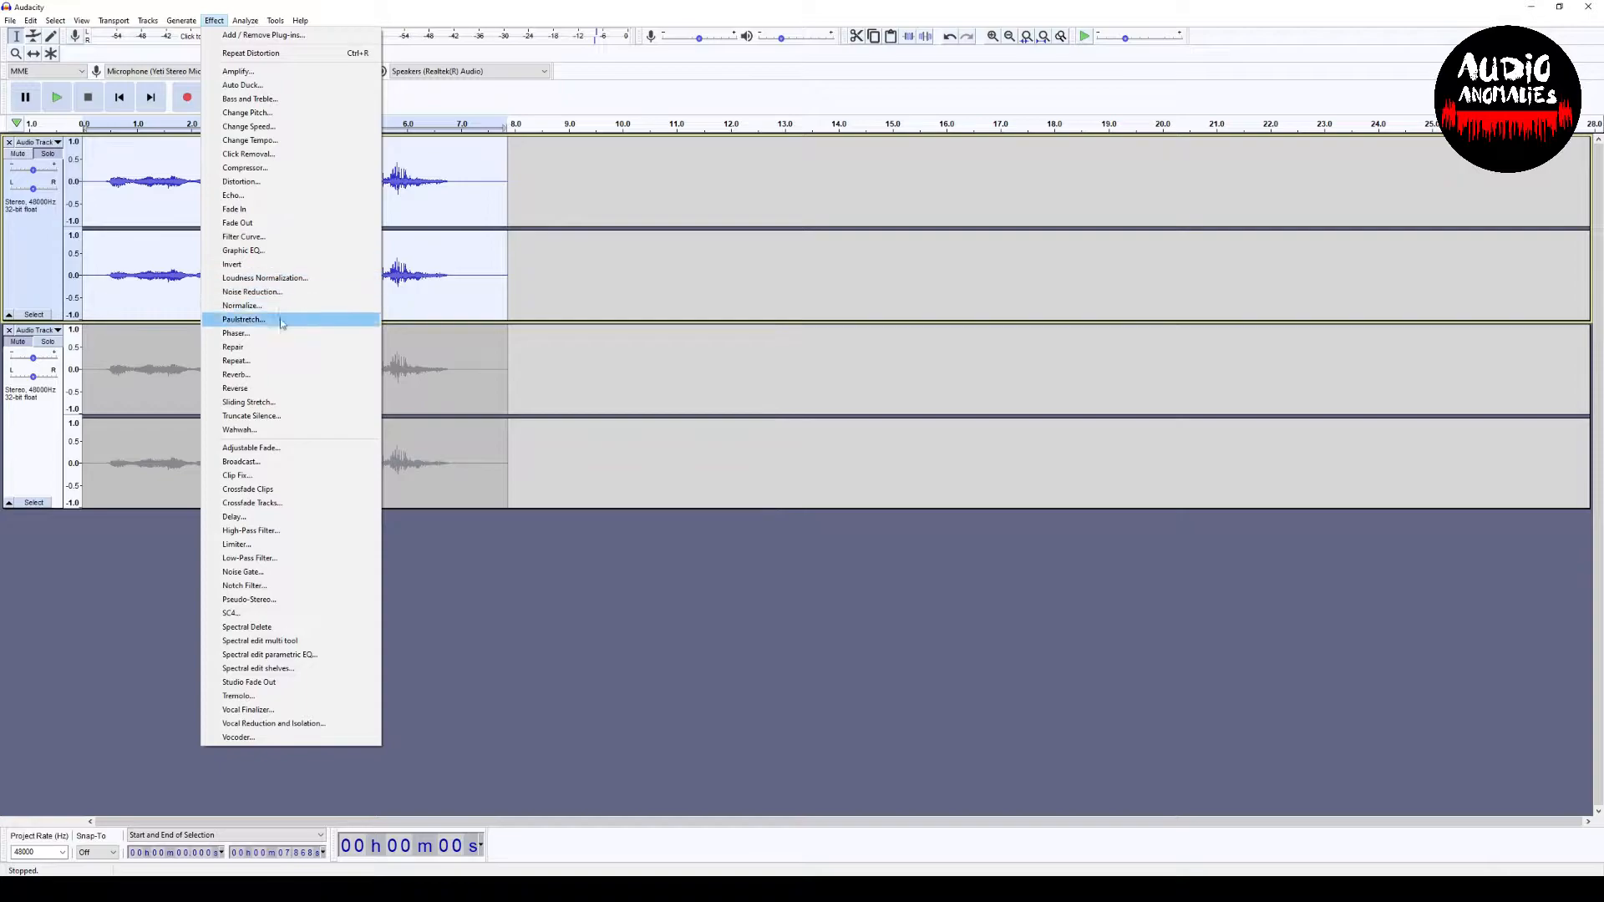
click(262, 712)
drag(810, 244, 917, 184)
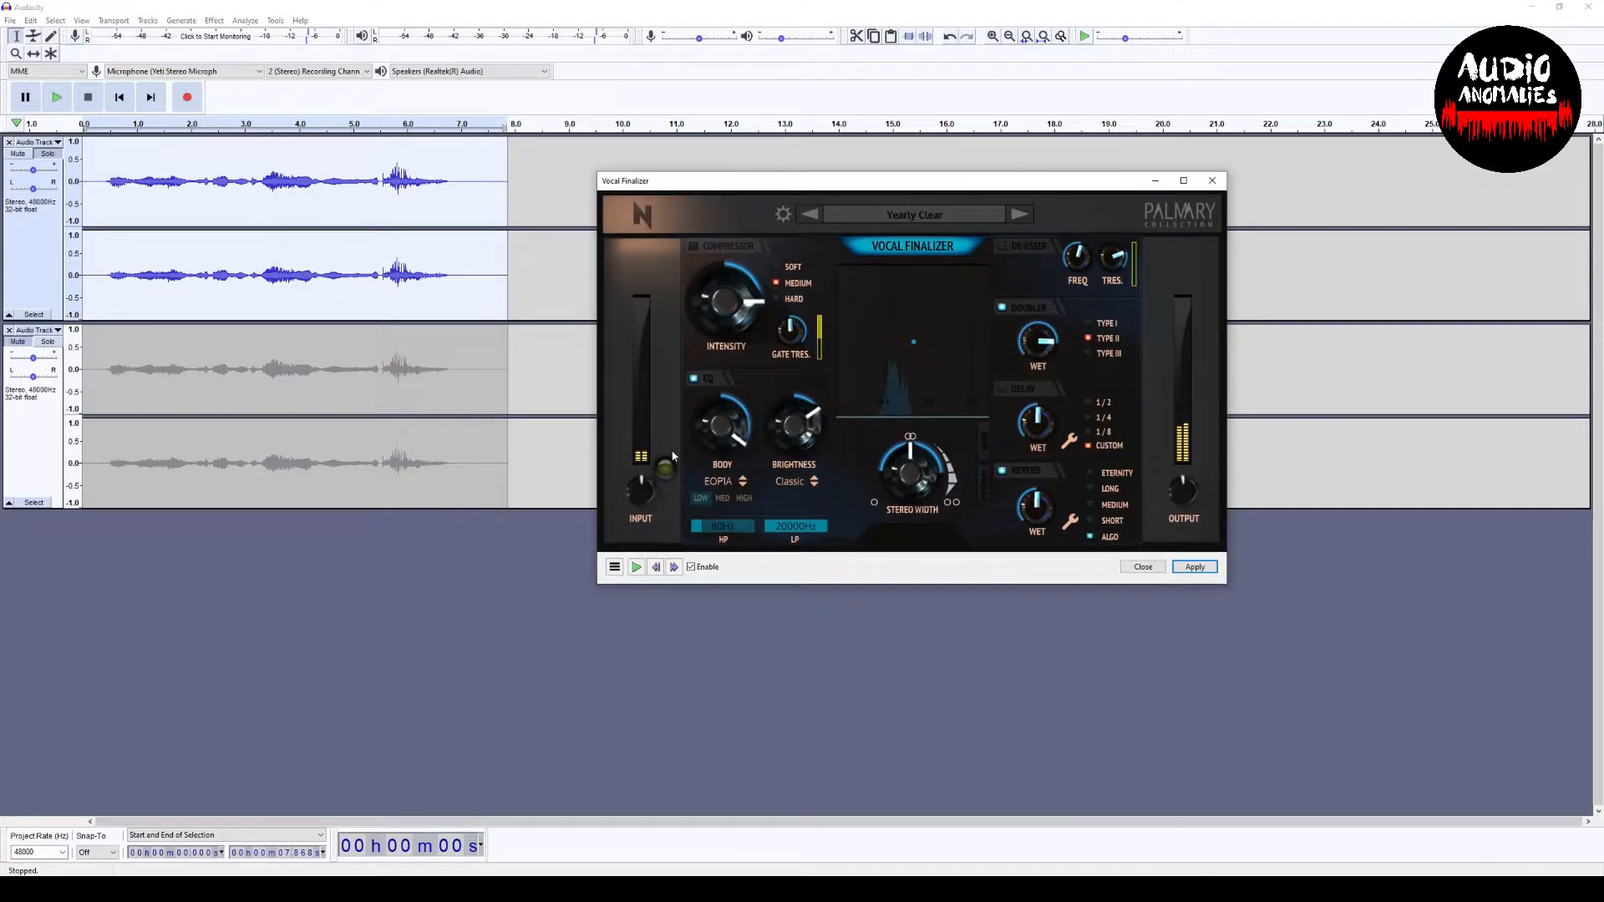
drag(533, 508, 533, 557)
drag(540, 321, 543, 353)
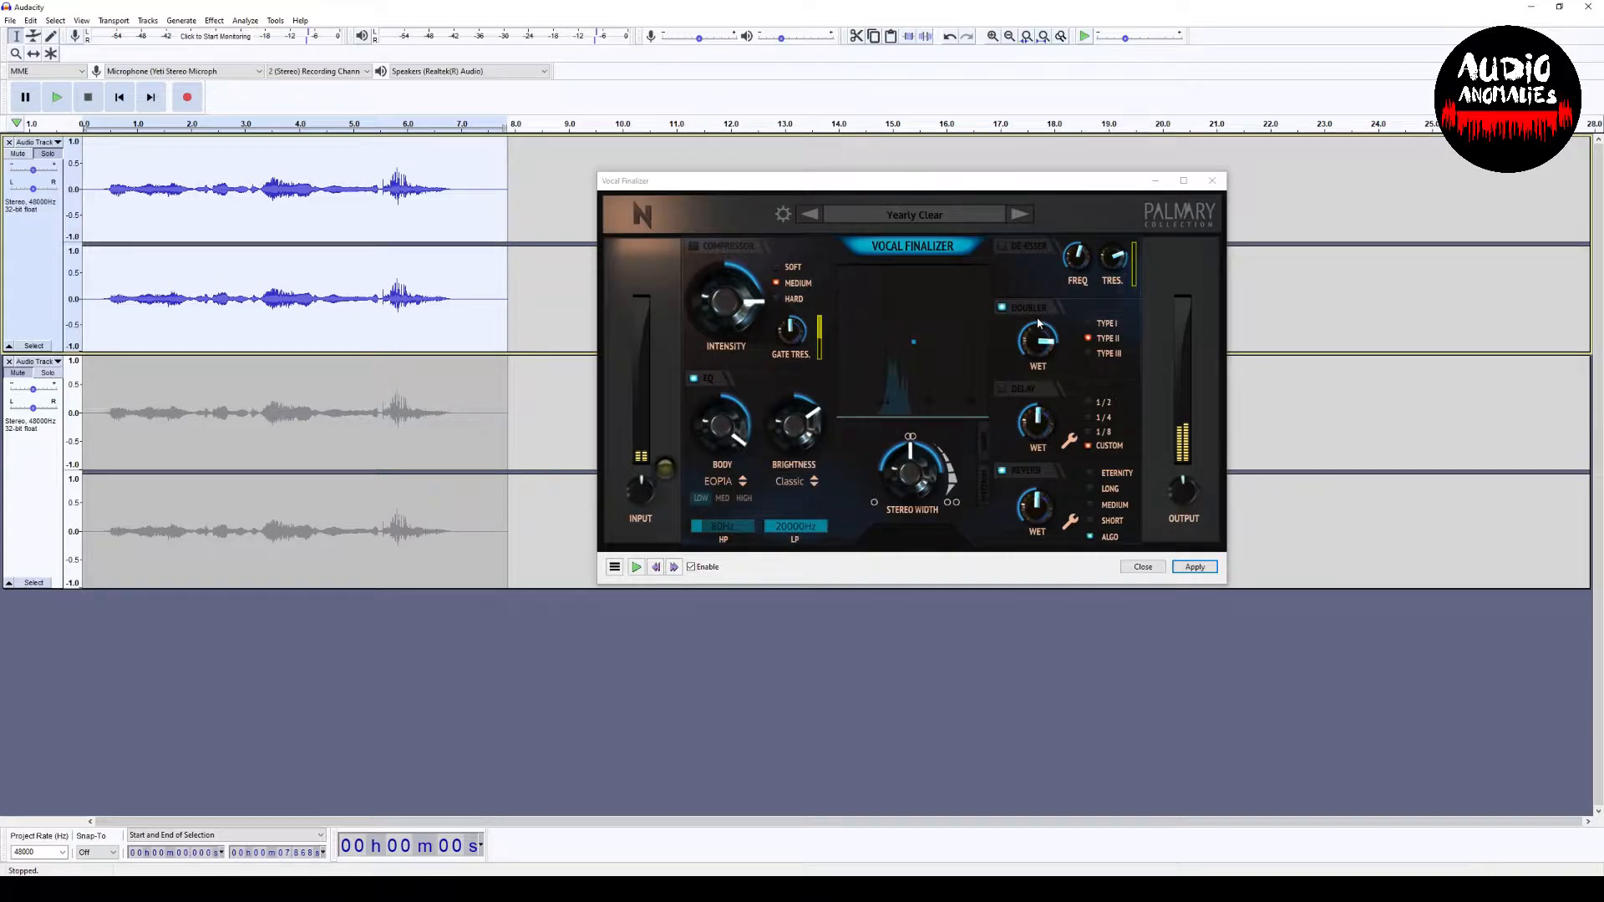
click(1007, 473)
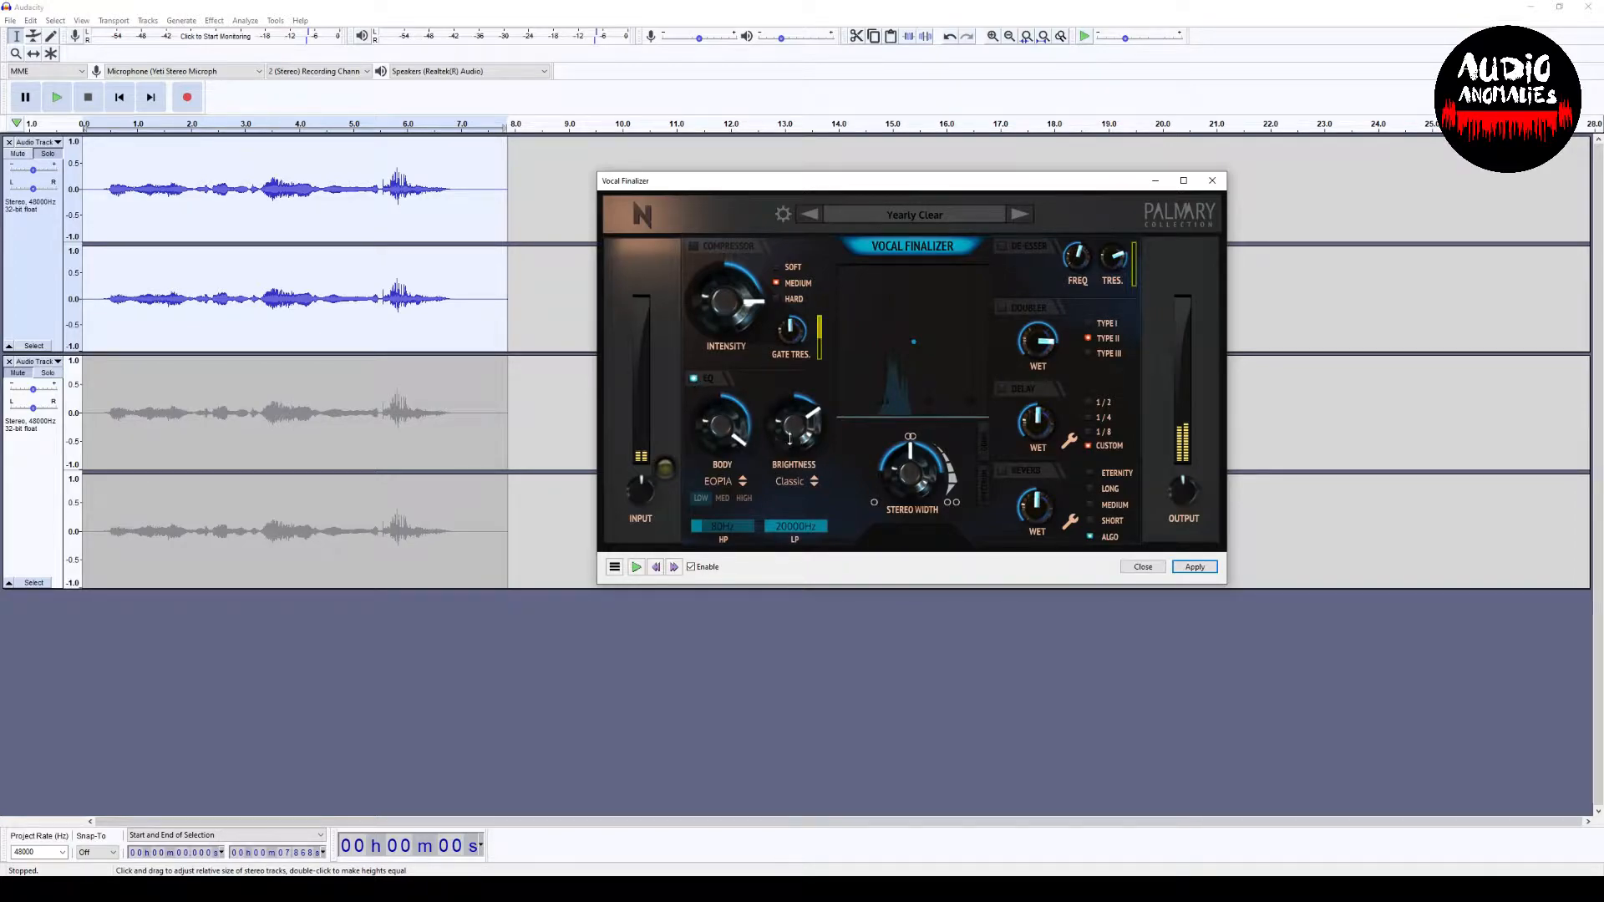
Set EQ Body and Brightness to equal levels, enable the Compressor at reduced intensity, set Input to about 0.22 dB, and start the preview.
drag(720, 441, 799, 406)
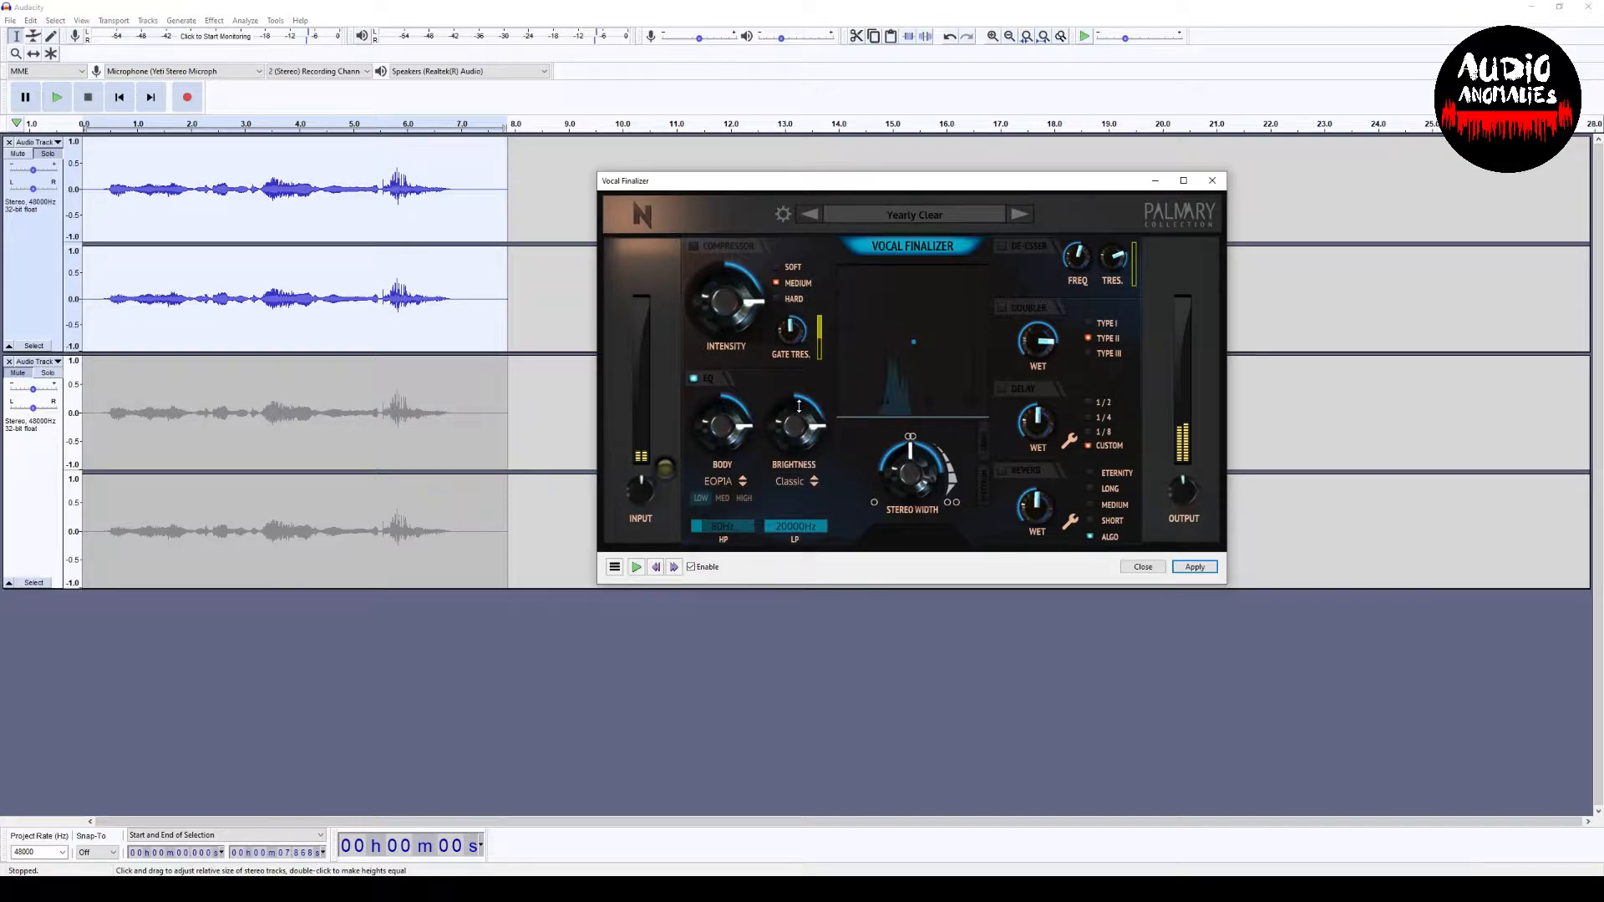
drag(721, 294, 721, 324)
drag(641, 496, 639, 485)
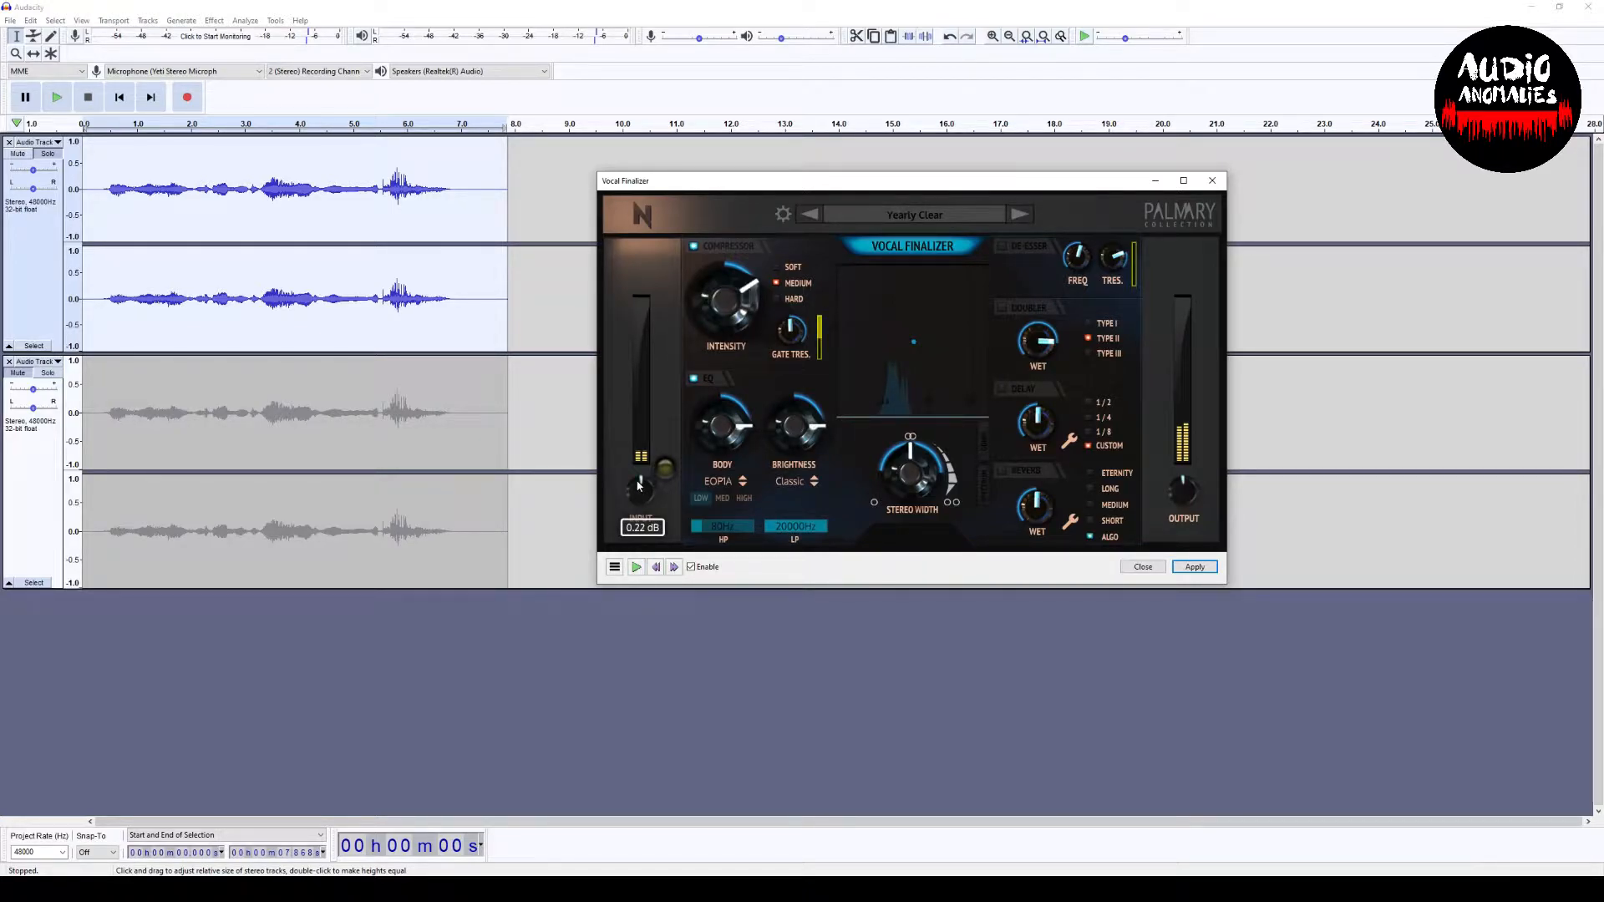
click(636, 566)
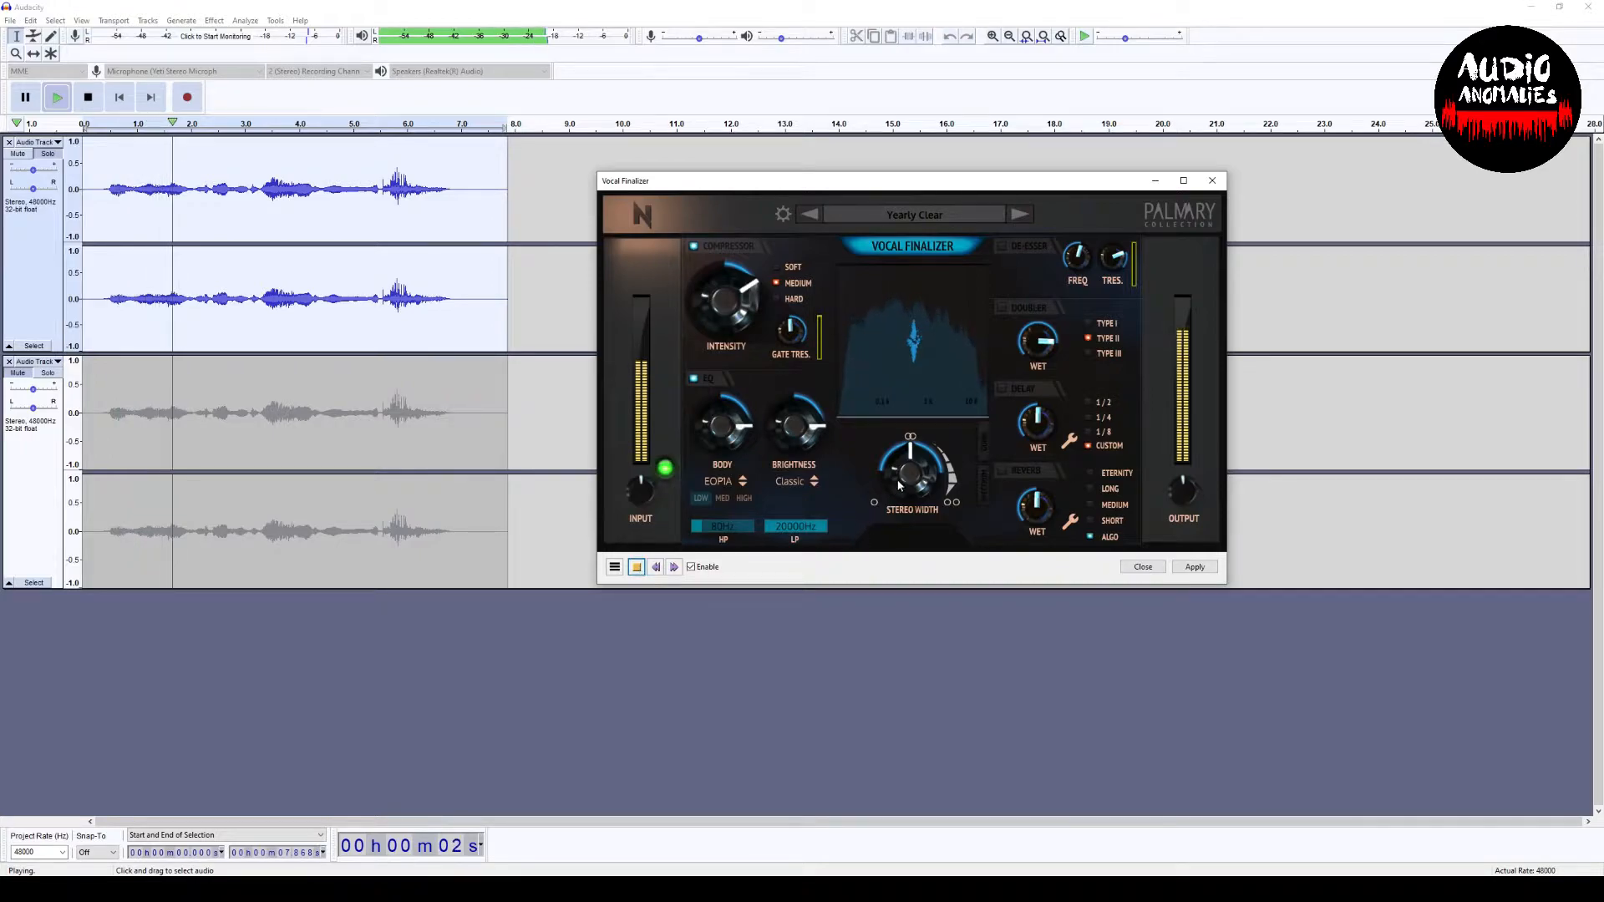
Raise the Compressor intensity and slightly increase the Stereo Width while previewing, and apply Vocal Finalizer to the upper track.
drag(722, 311, 729, 283)
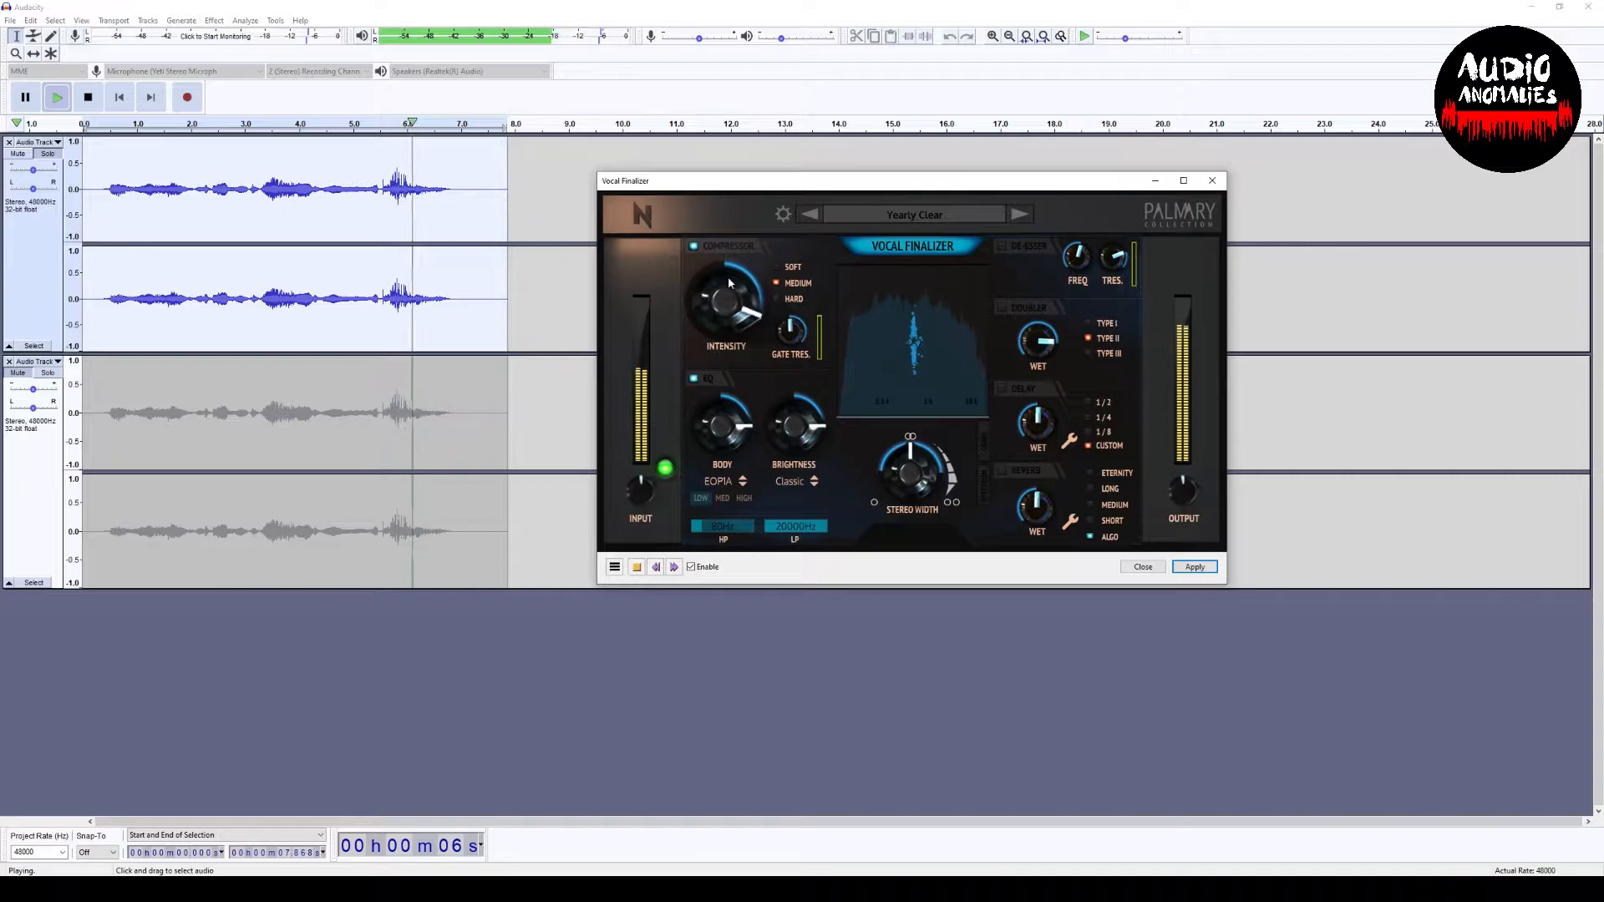
click(637, 569)
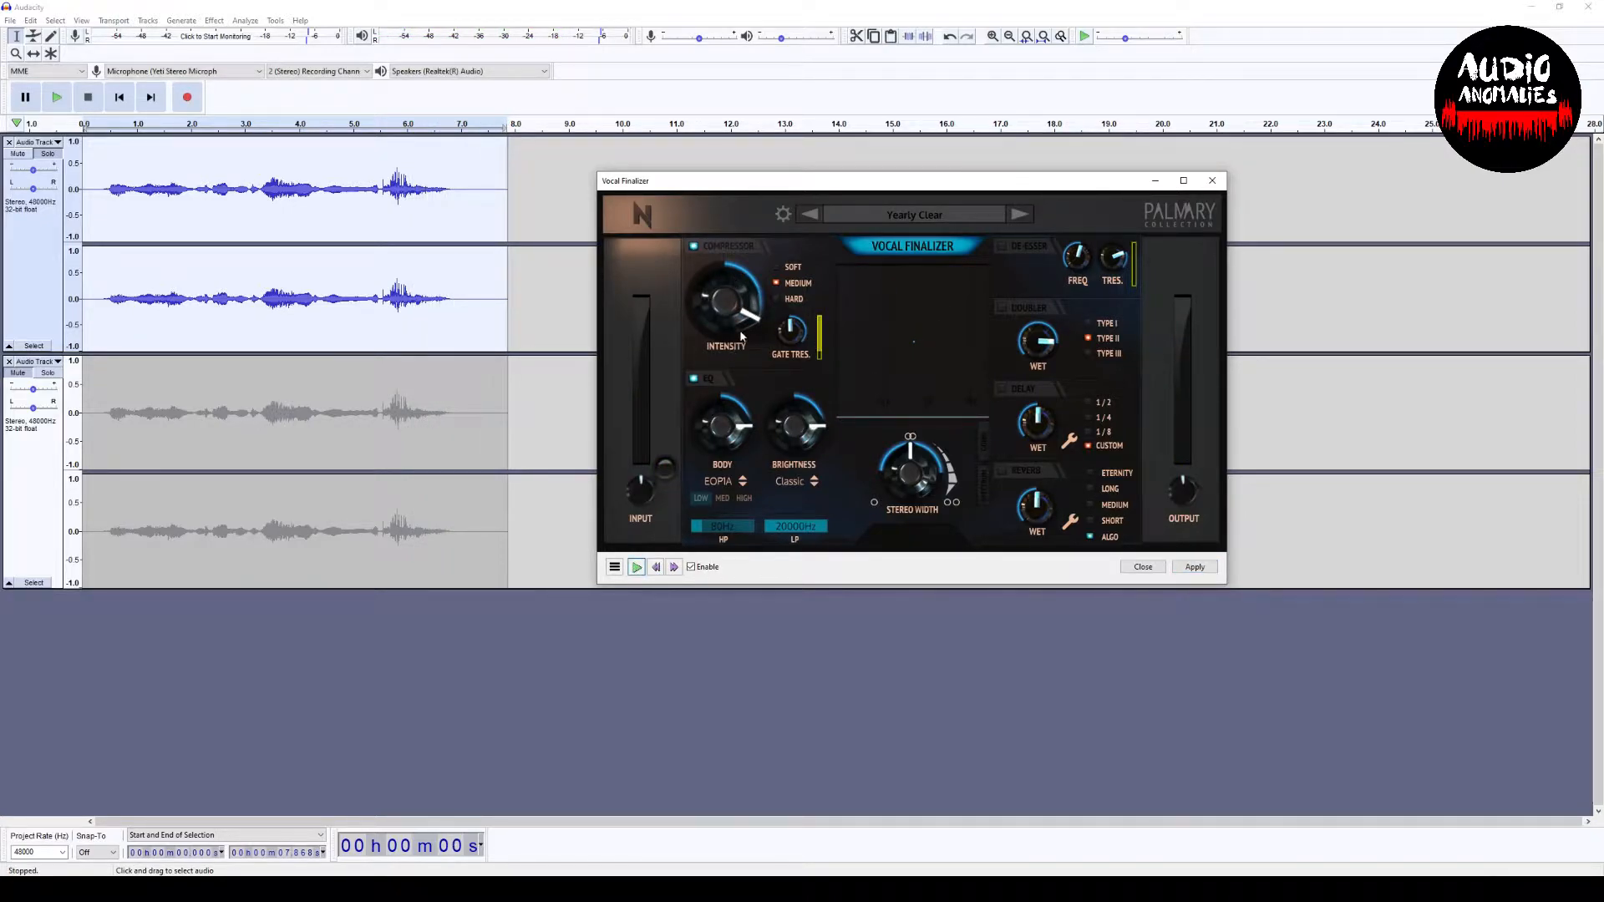
click(790, 338)
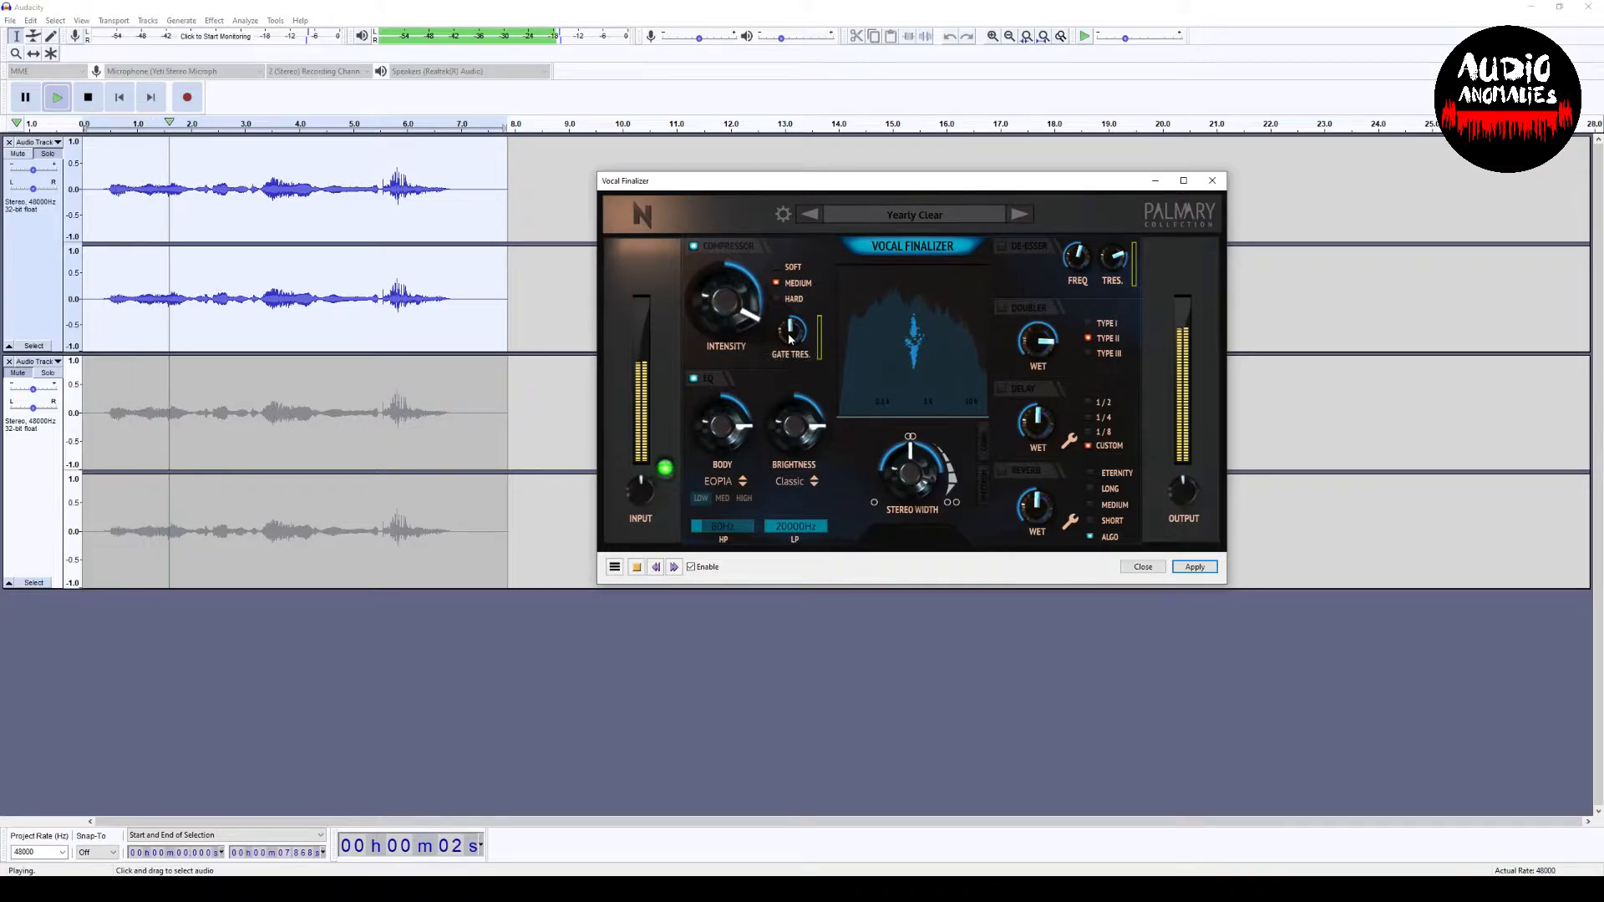
drag(912, 484, 915, 479)
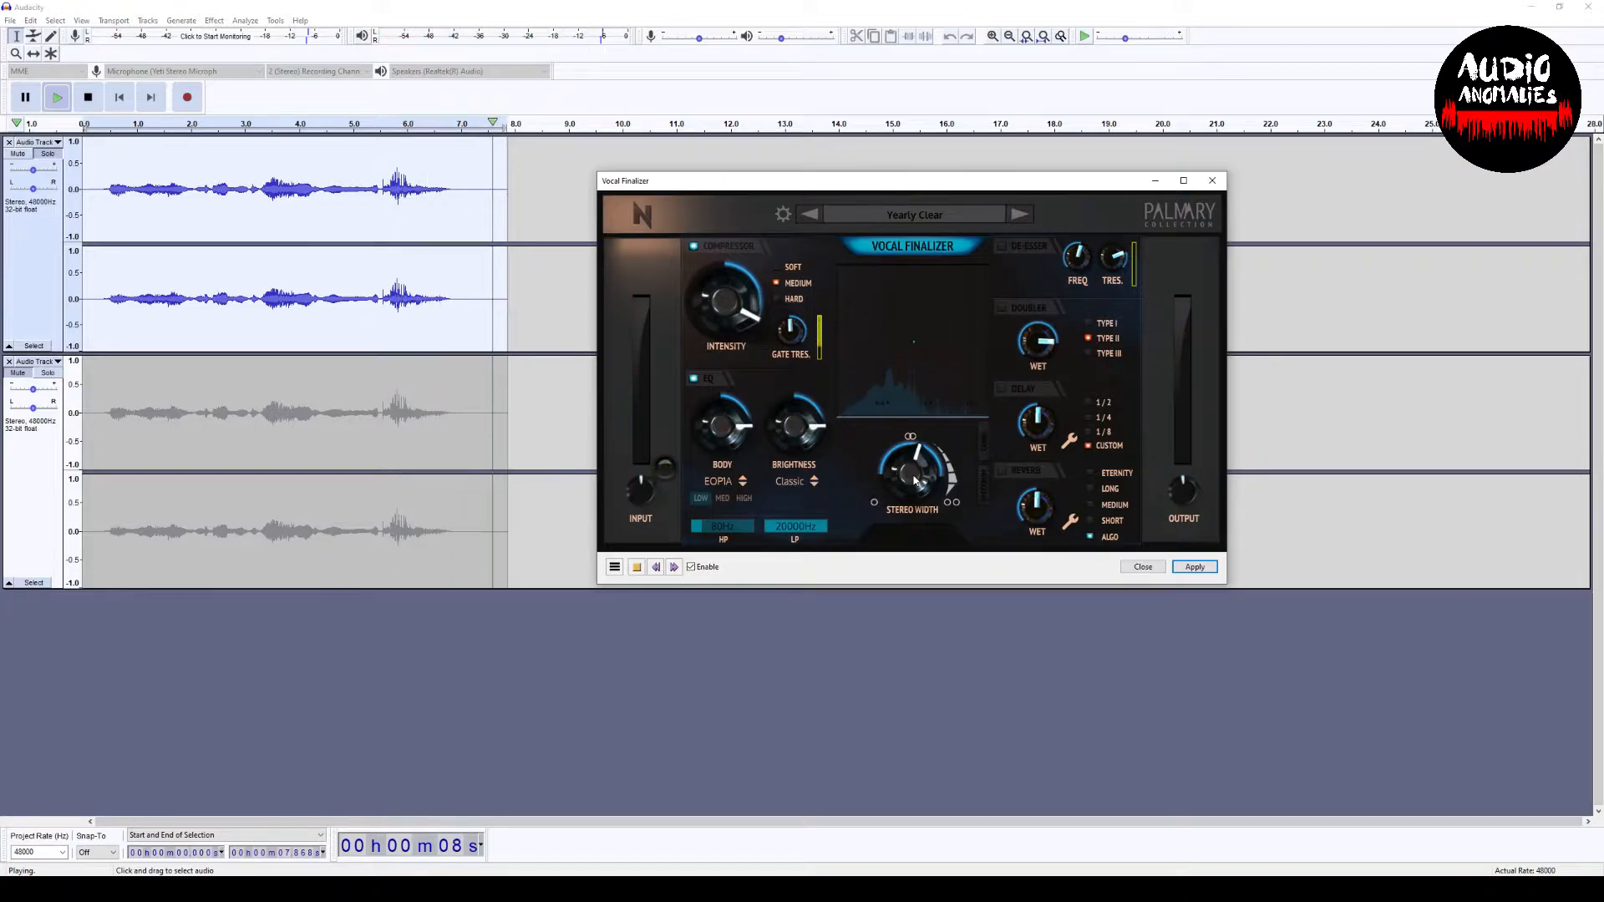
click(1194, 568)
click(1142, 567)
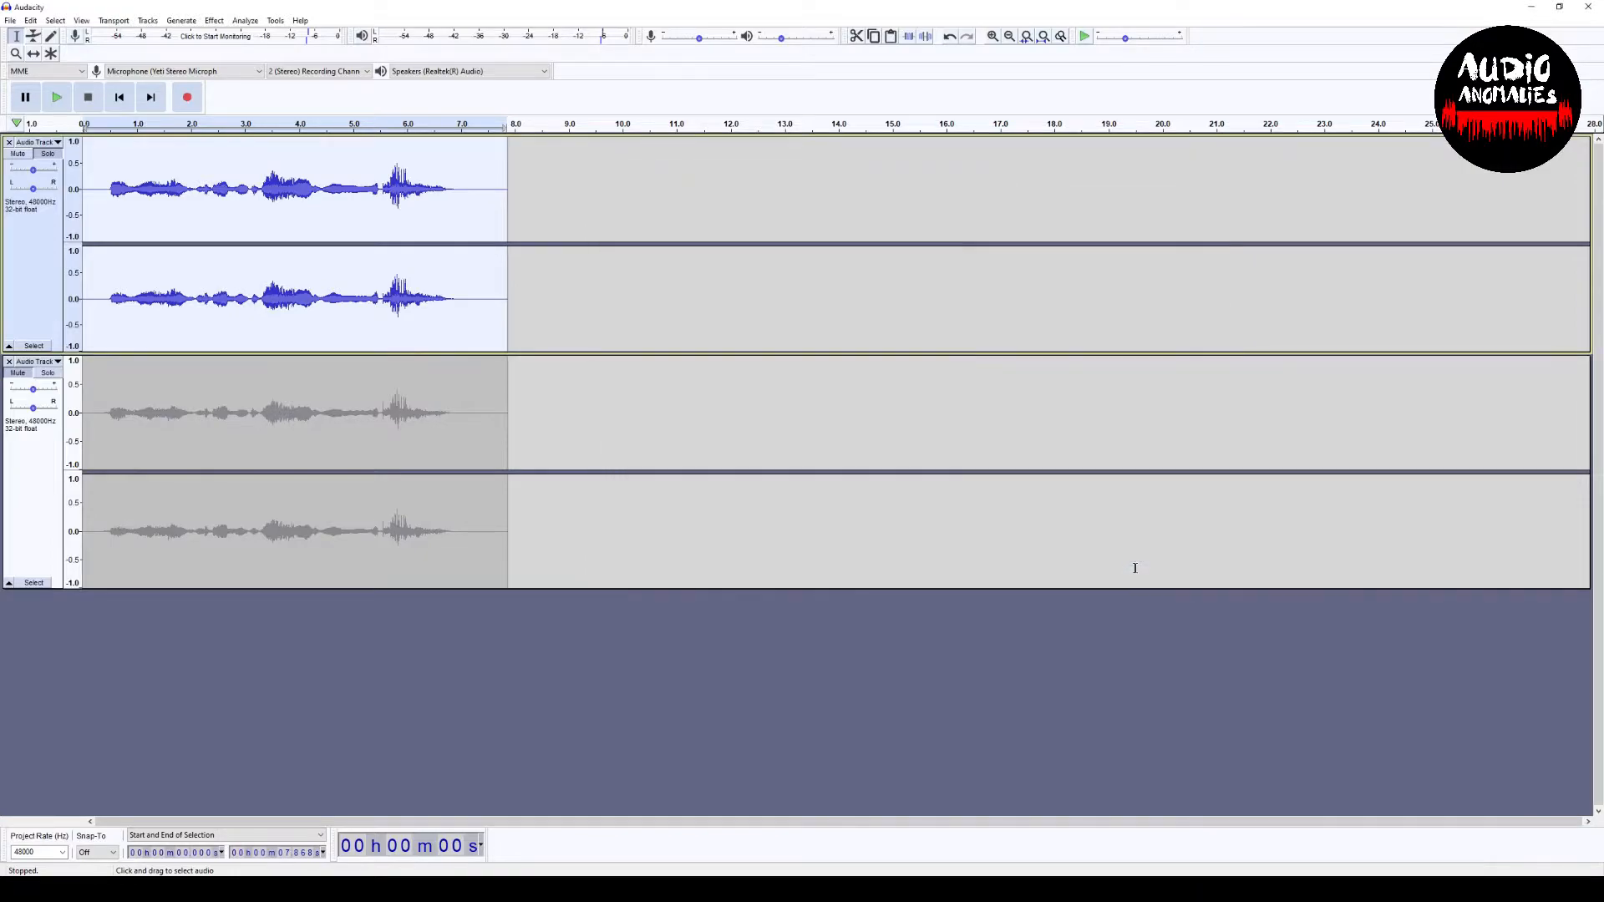
Solo the lower duplicate track, change its pitch by -10 percent, and play it back.
click(34, 443)
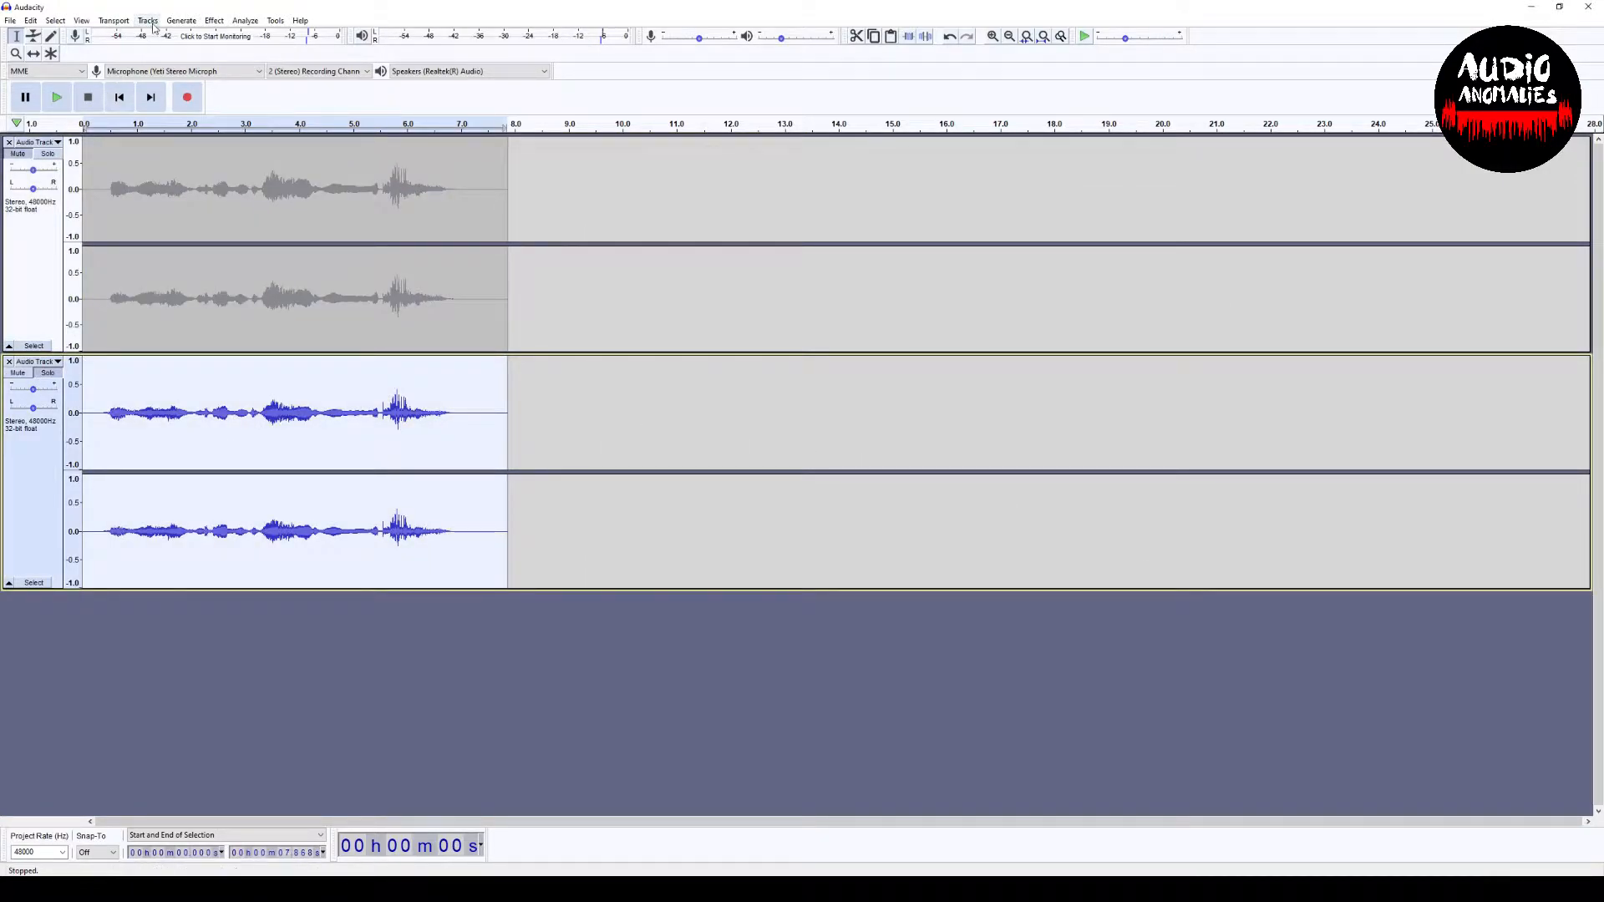
click(212, 23)
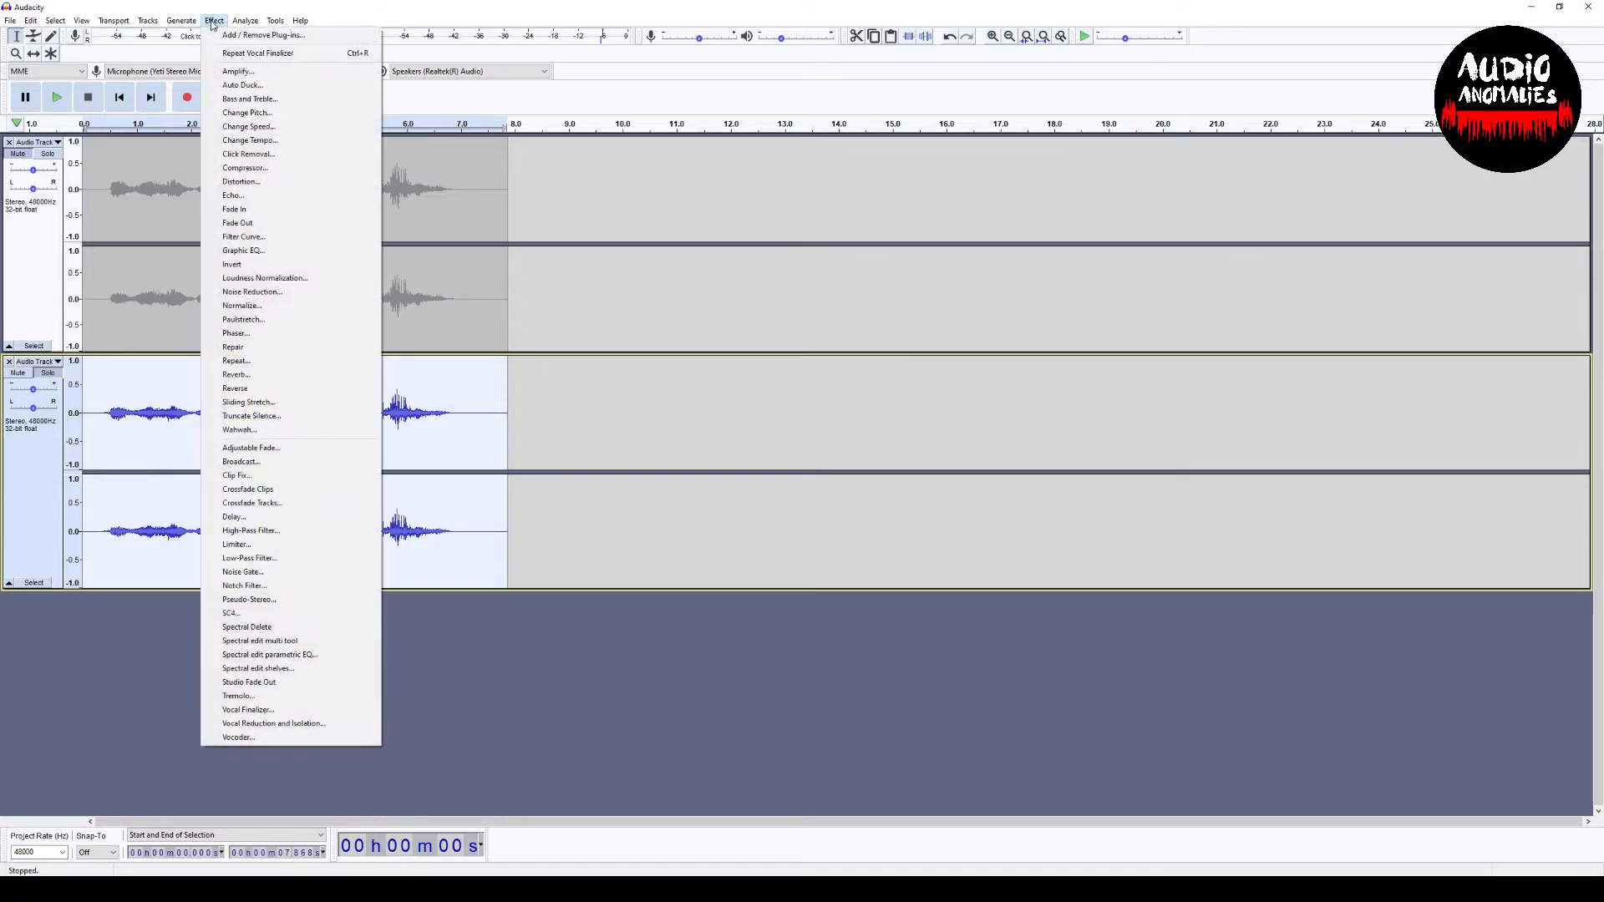
click(250, 113)
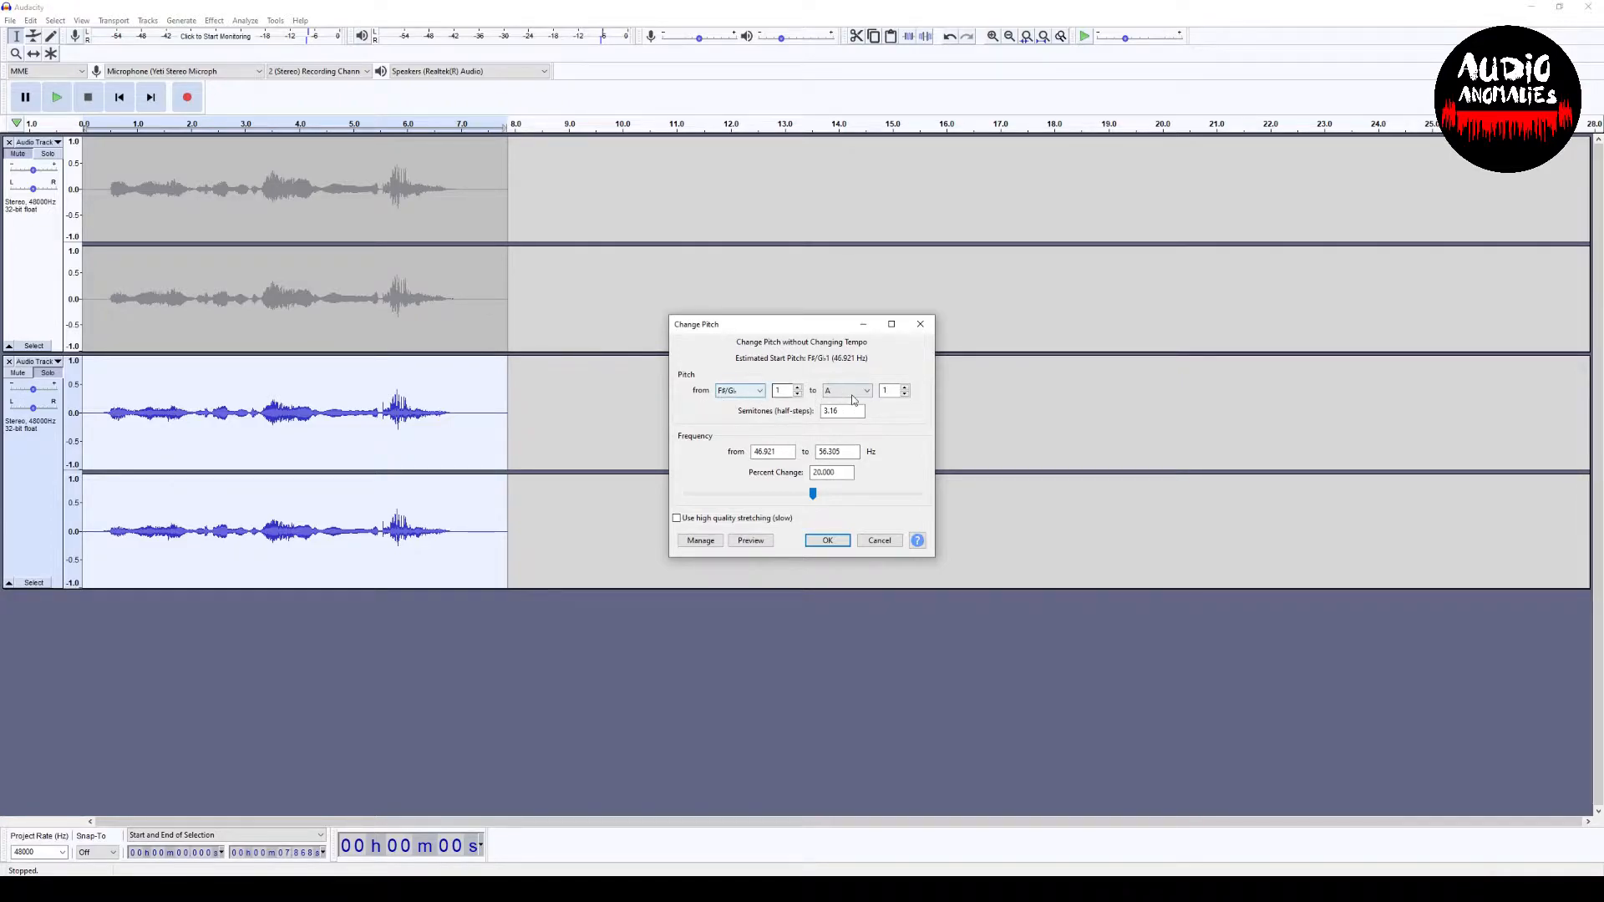
drag(837, 473, 825, 472)
text(-10)
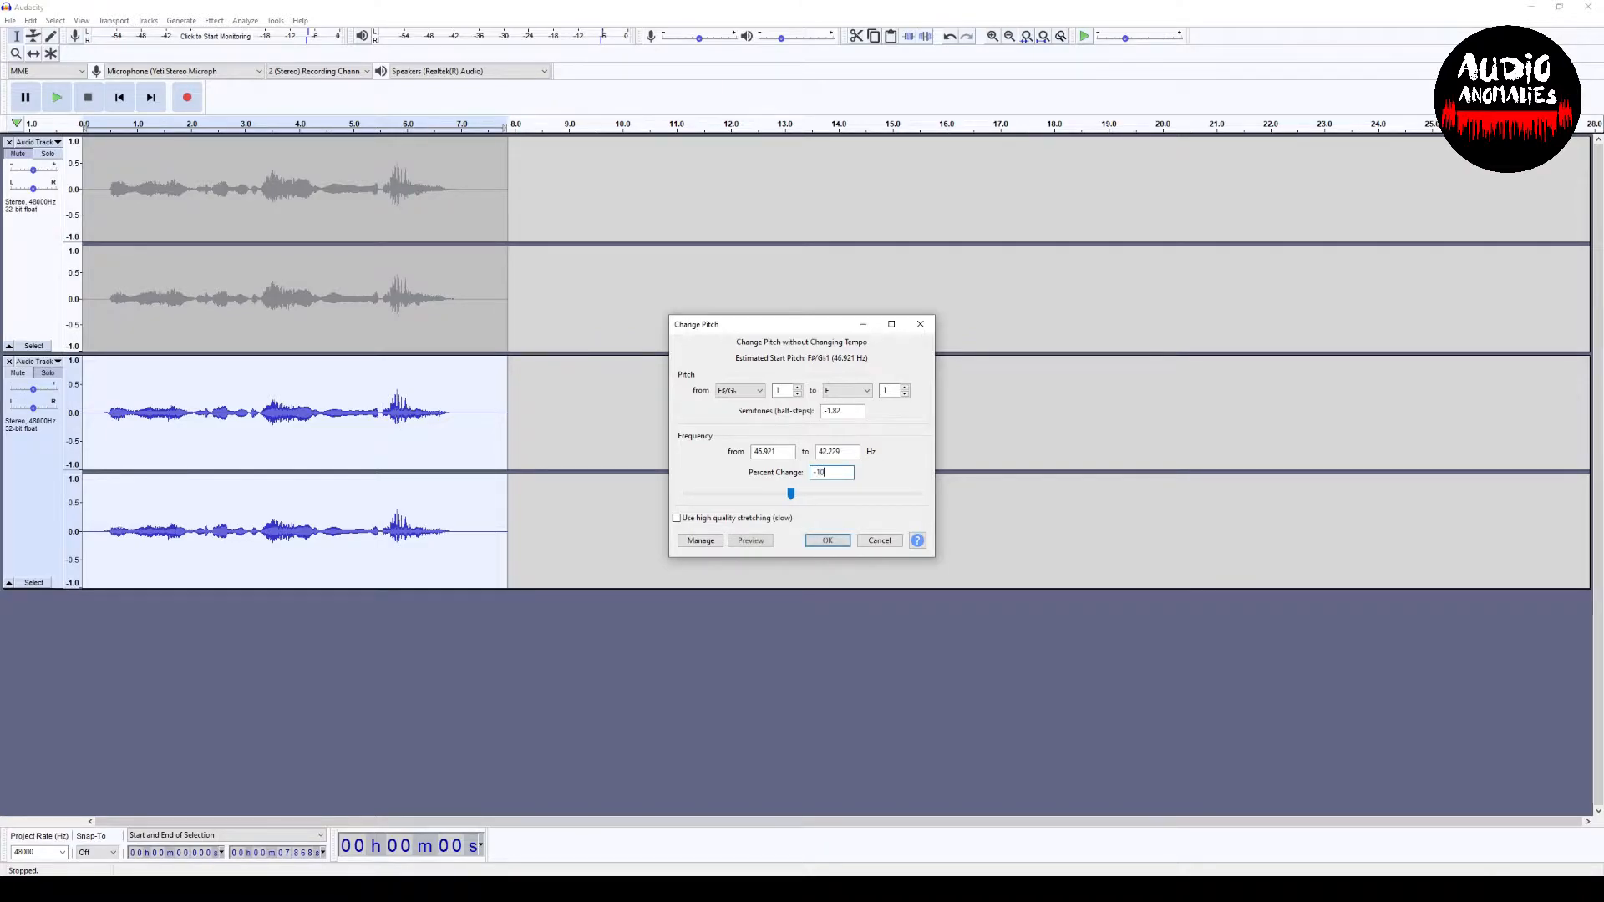
click(849, 539)
click(58, 99)
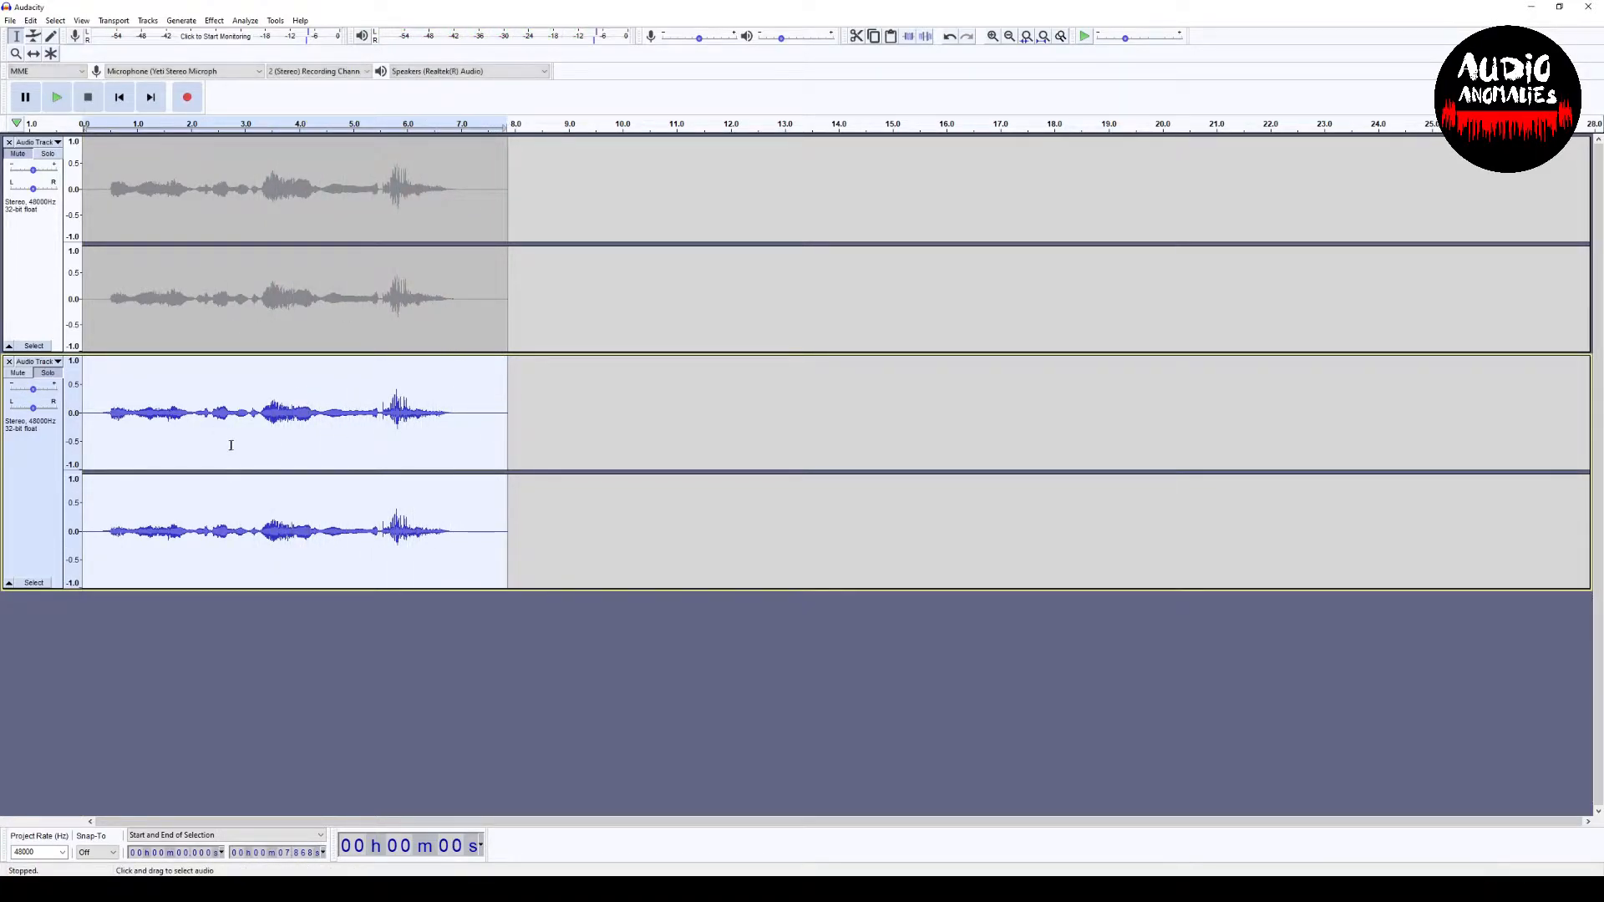
Preview Vocal Finalizer on the pitch-shifted lower track, apply it, and close the effect.
click(215, 21)
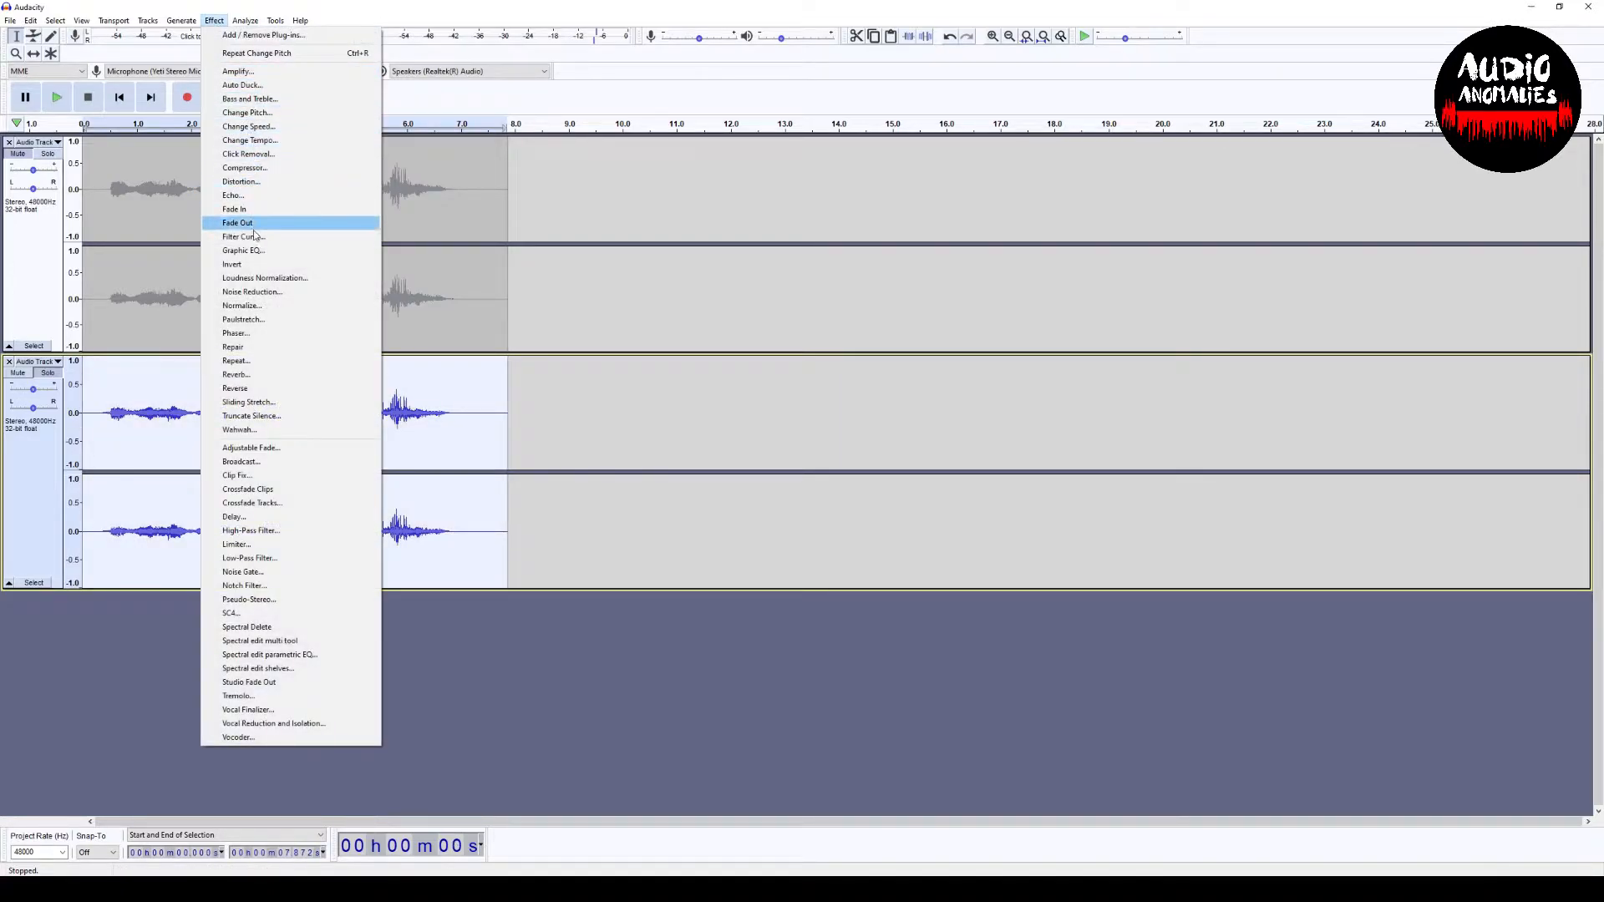
click(248, 709)
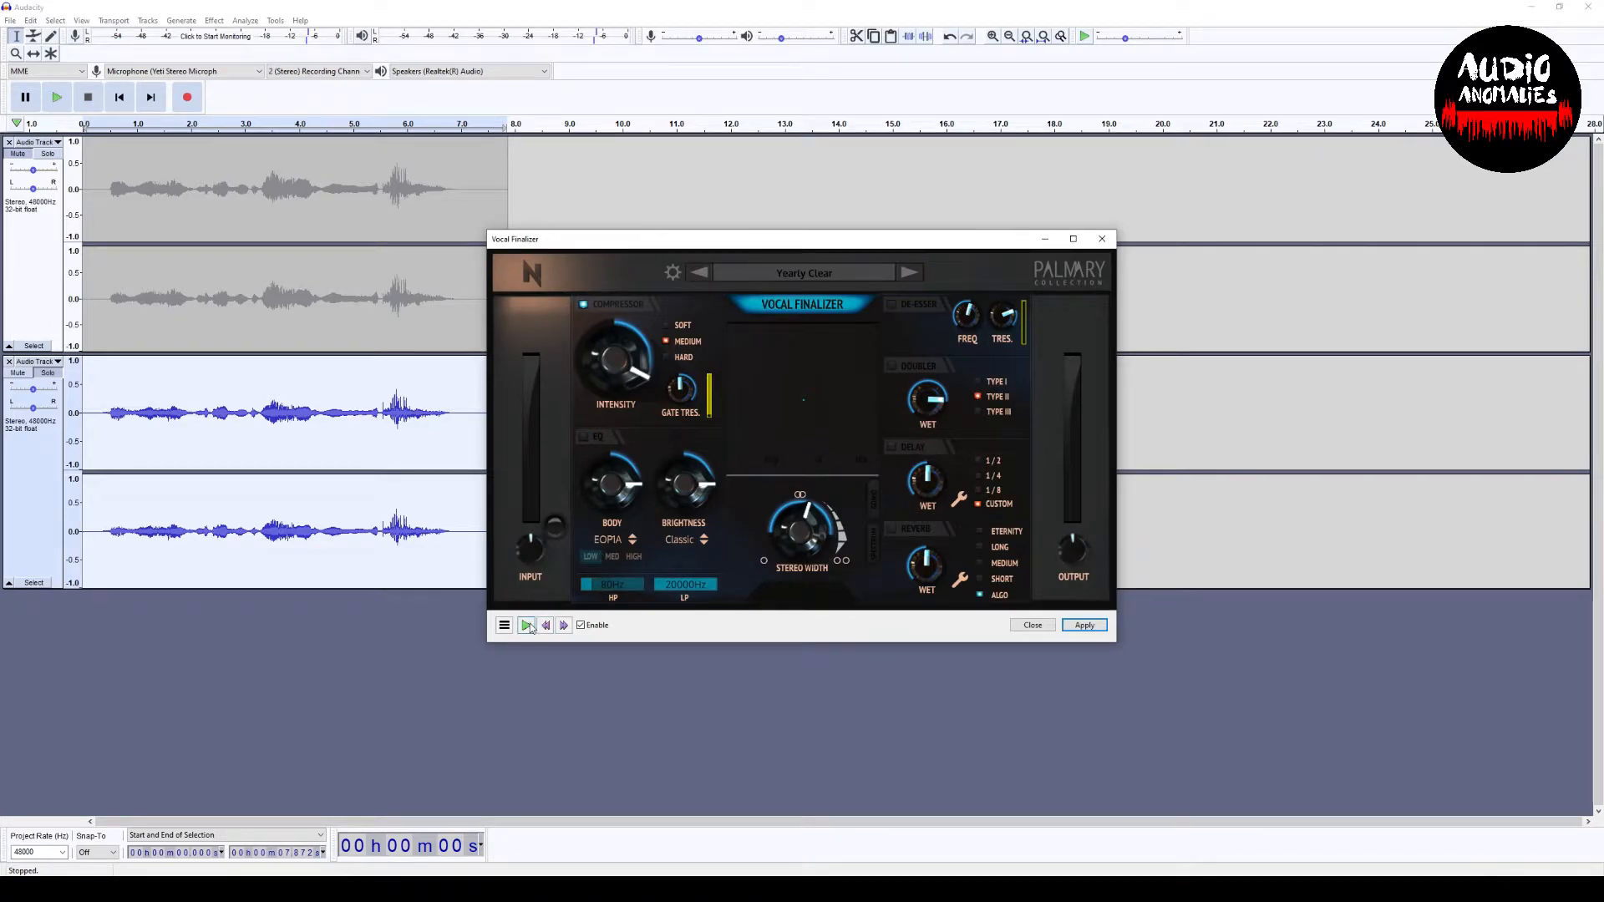
key(space)
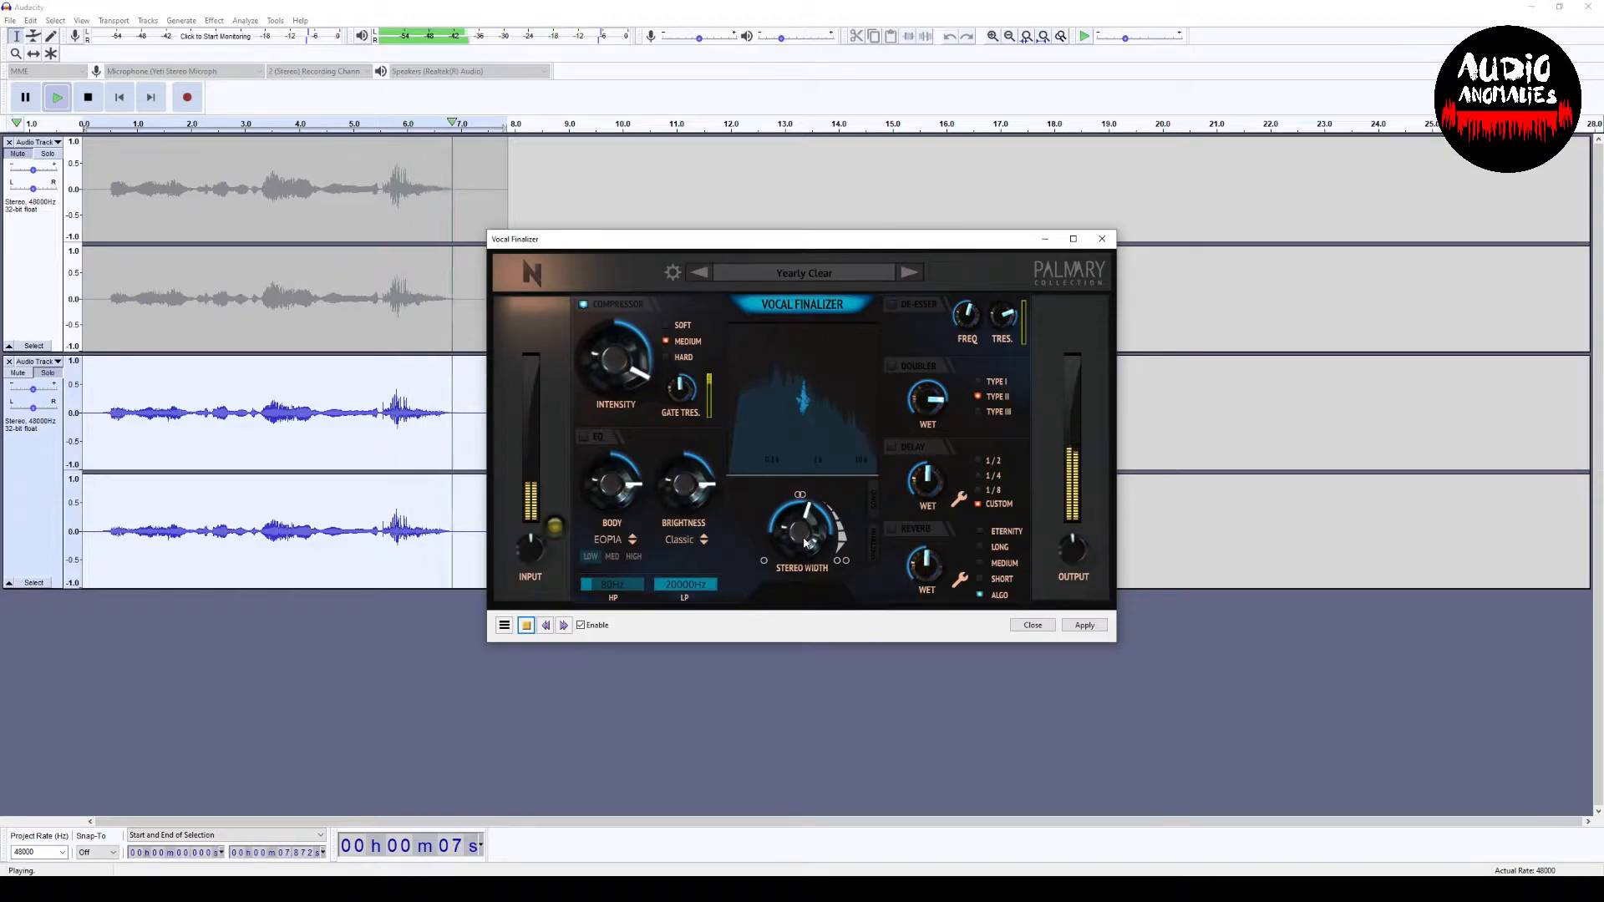
click(1084, 626)
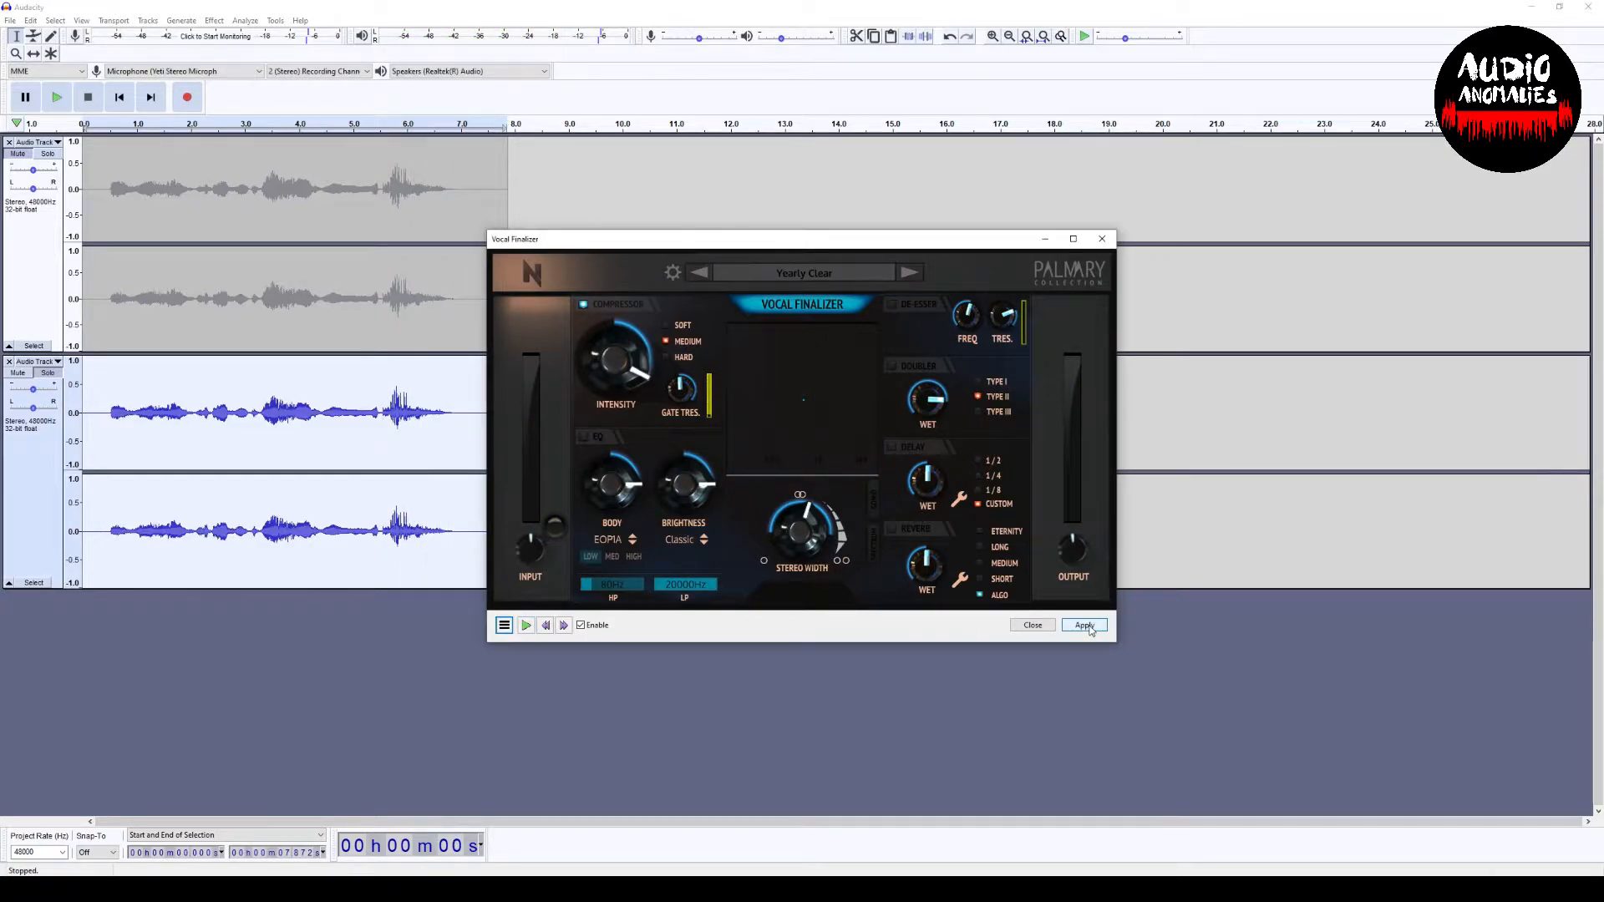
click(1032, 625)
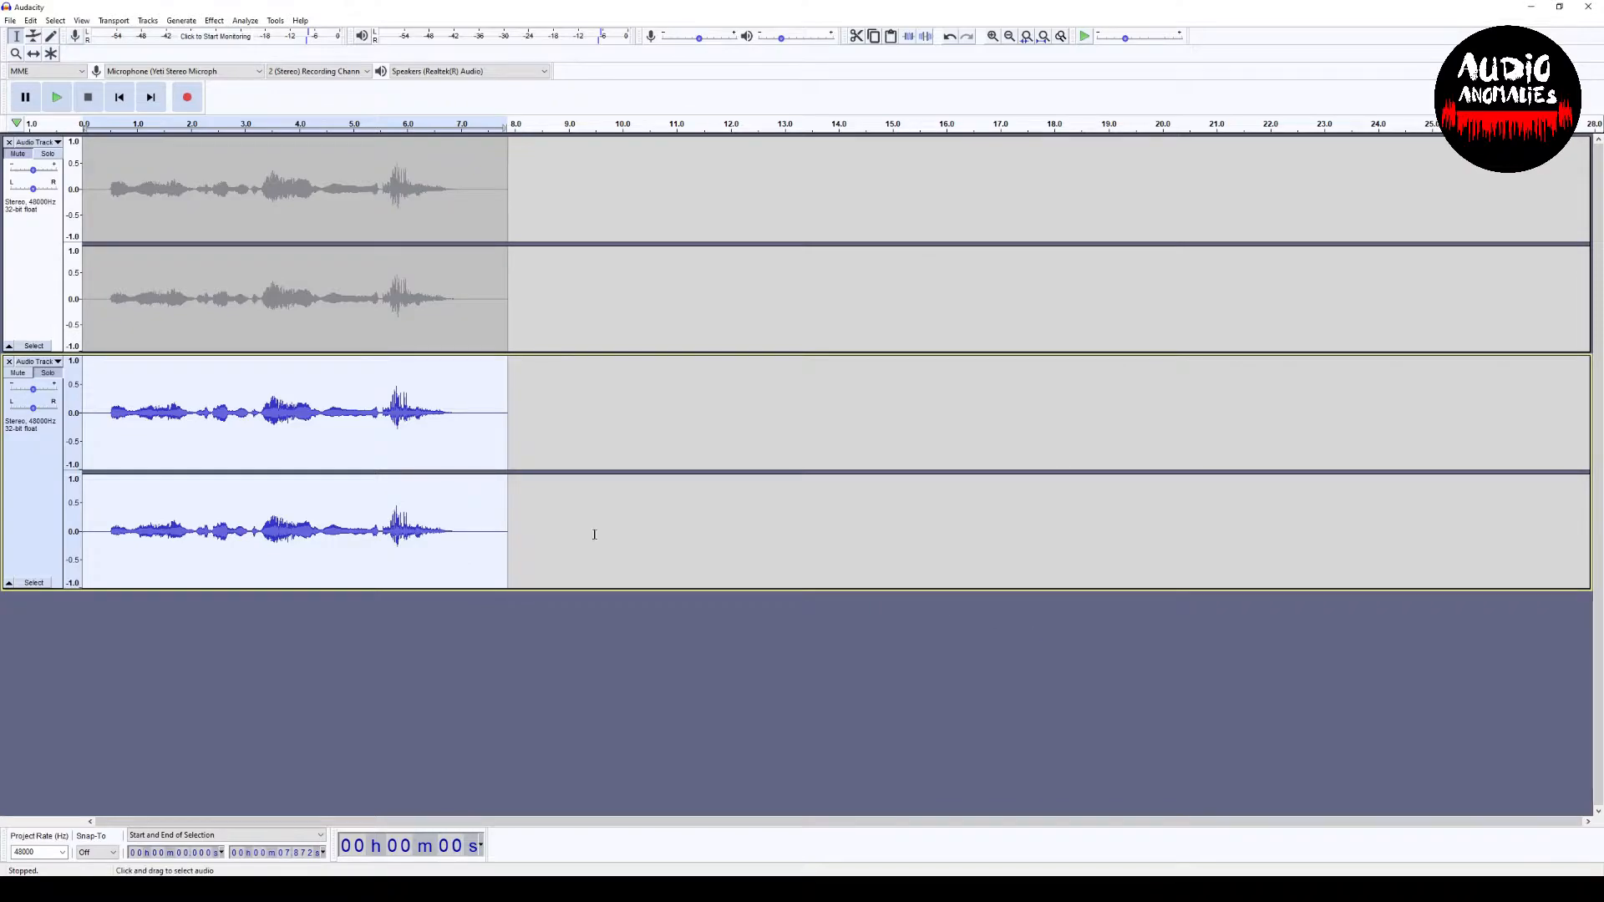
Unmute the upper track and play both voice tracks together from the beginning.
click(21, 155)
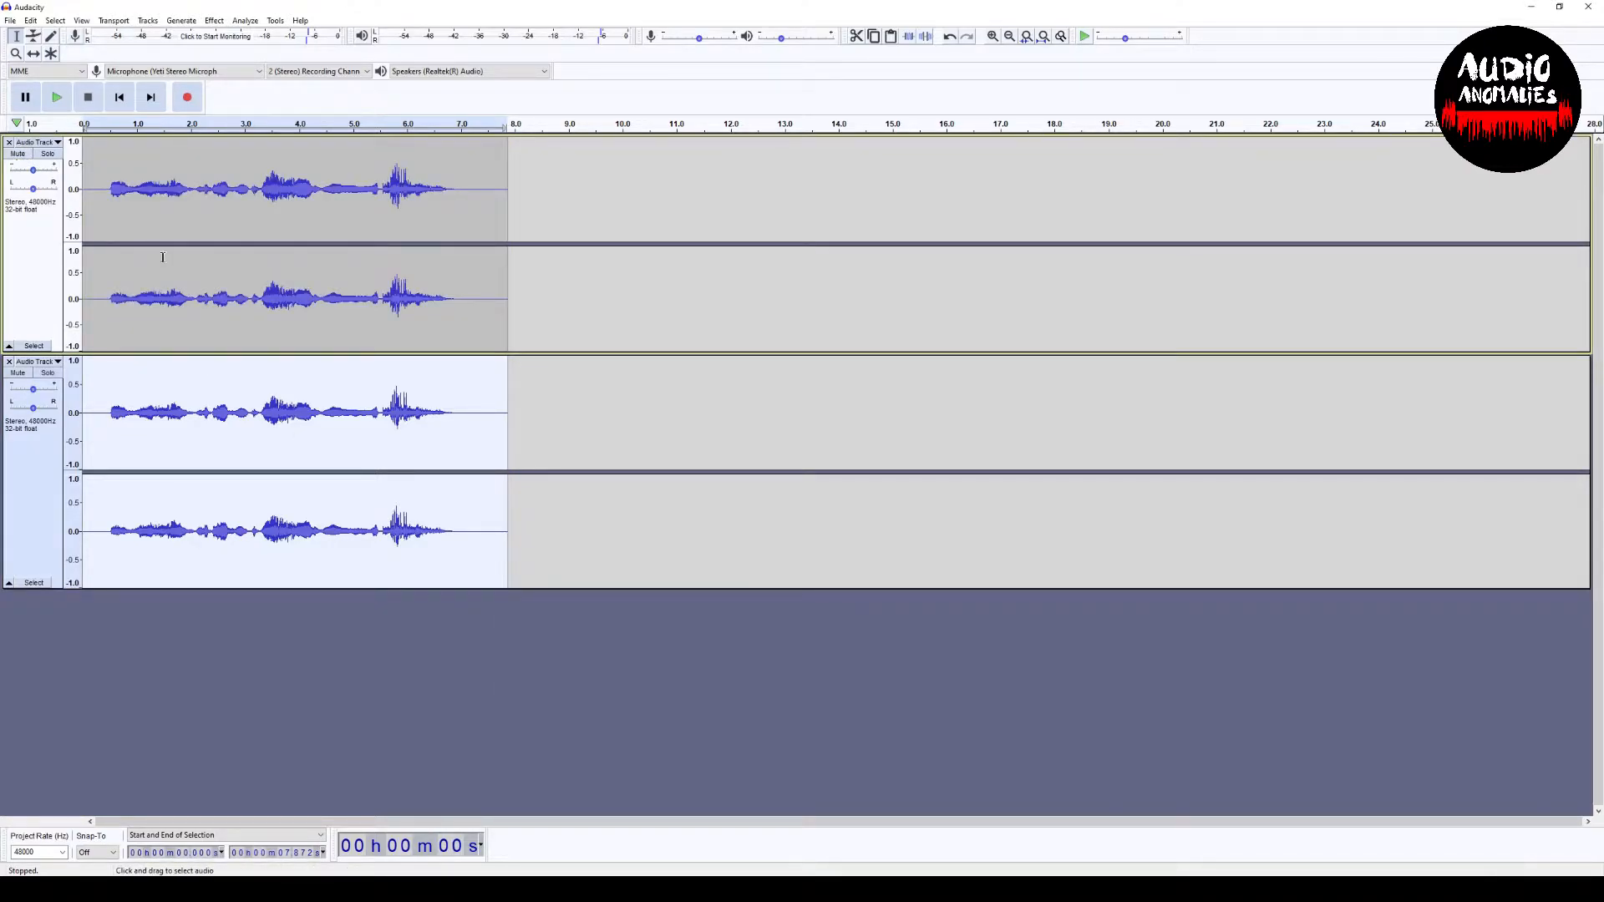
click(119, 98)
click(68, 102)
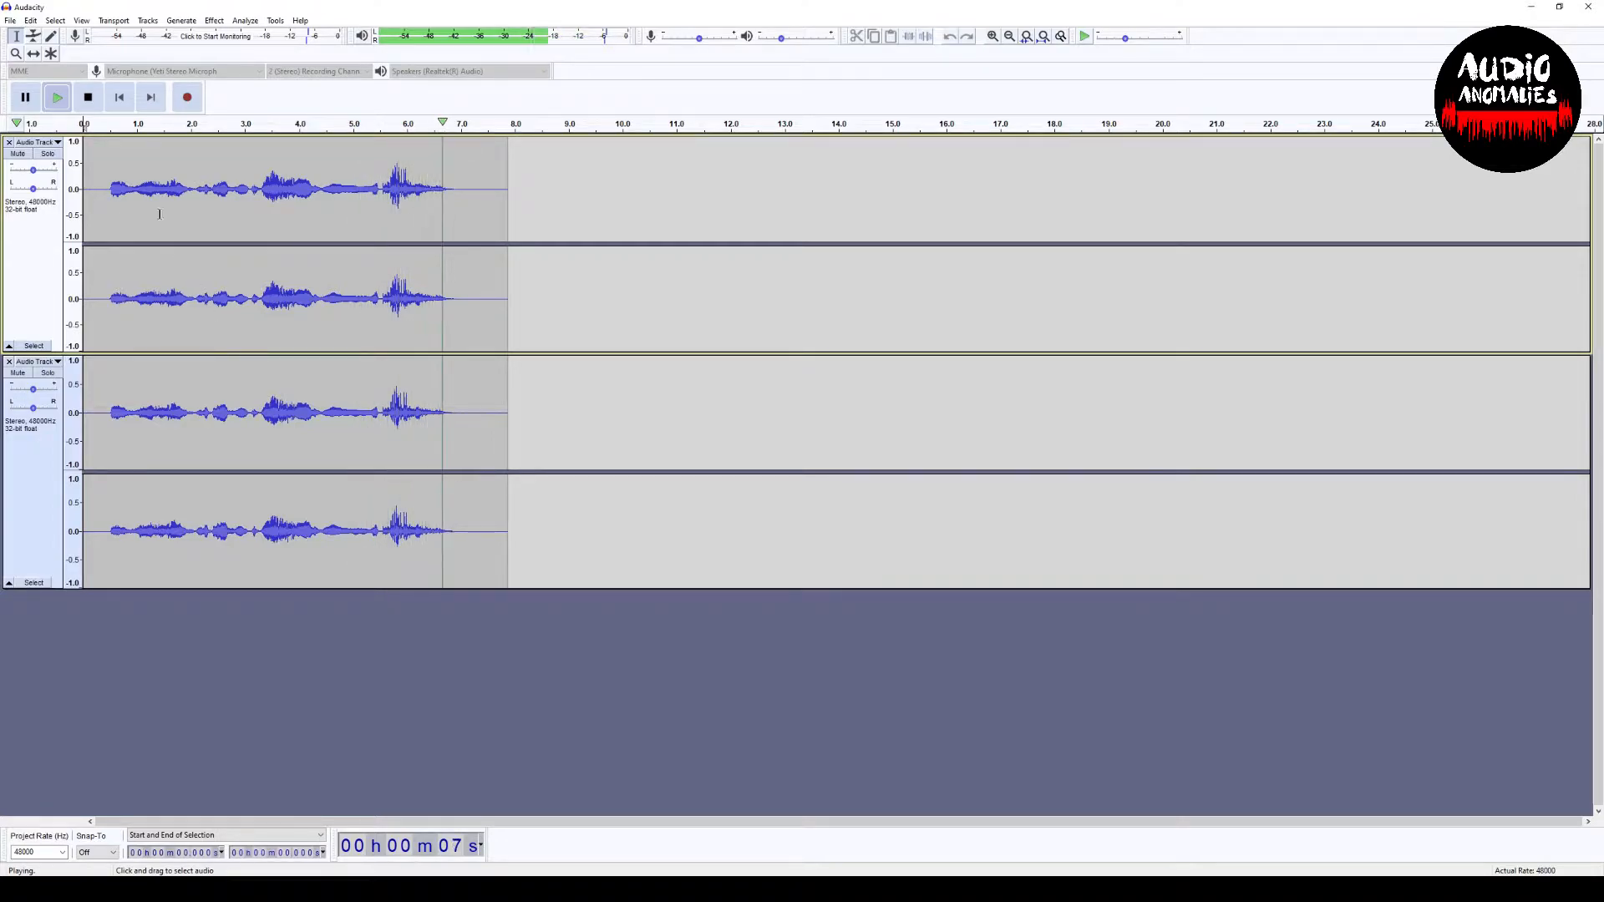
Stop playback and change the pitch of the whole upper track by -2 percent.
click(88, 97)
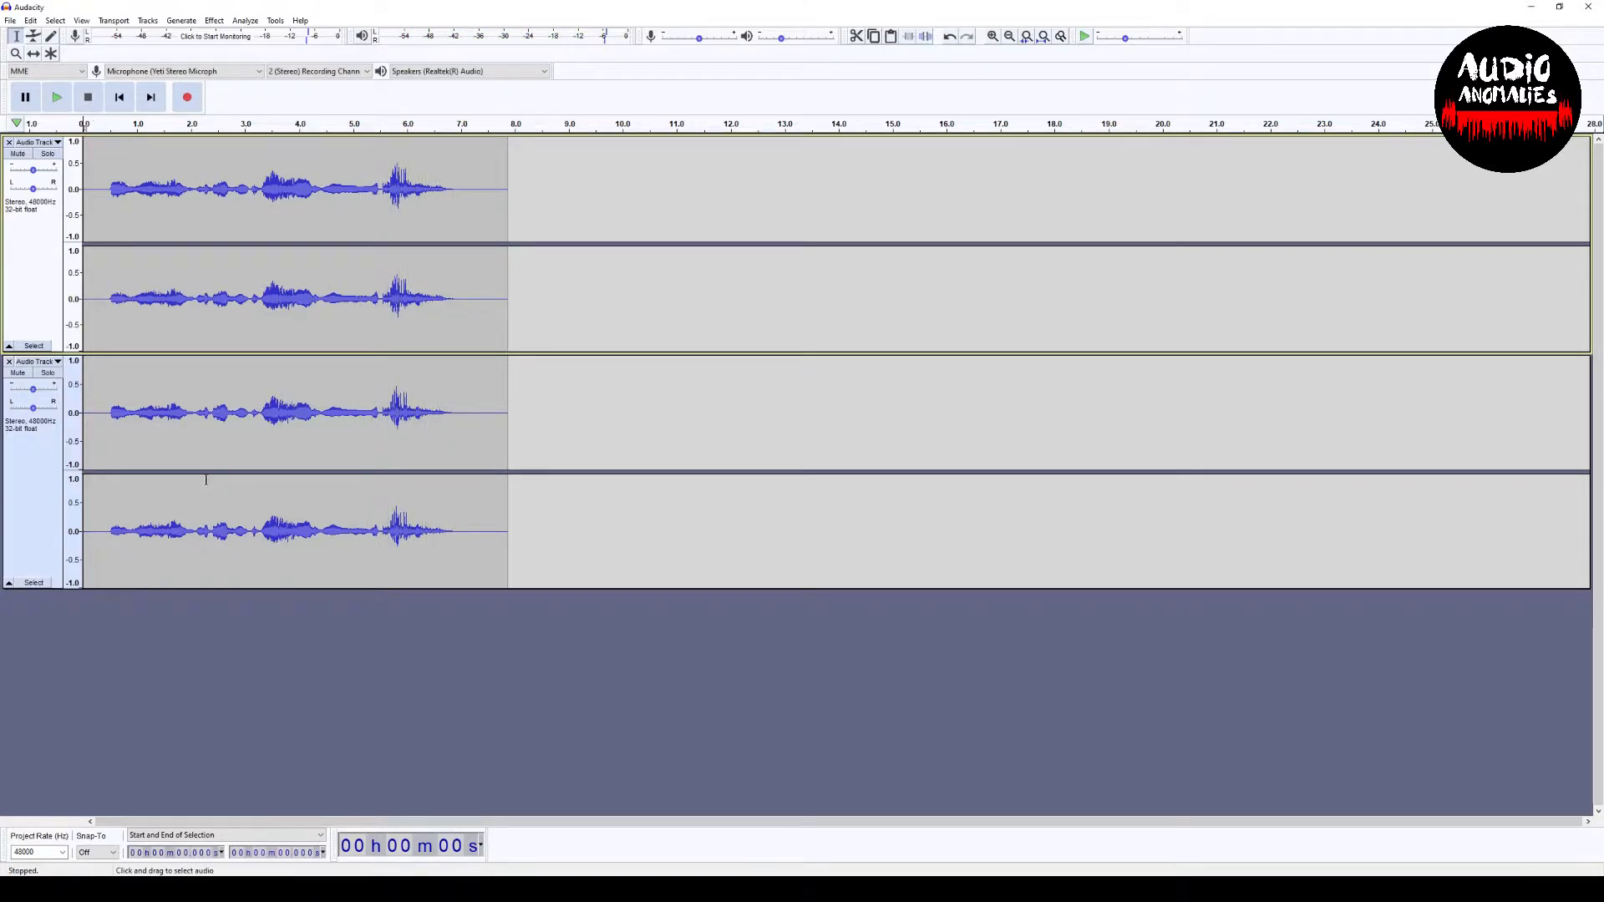
double_click(244, 177)
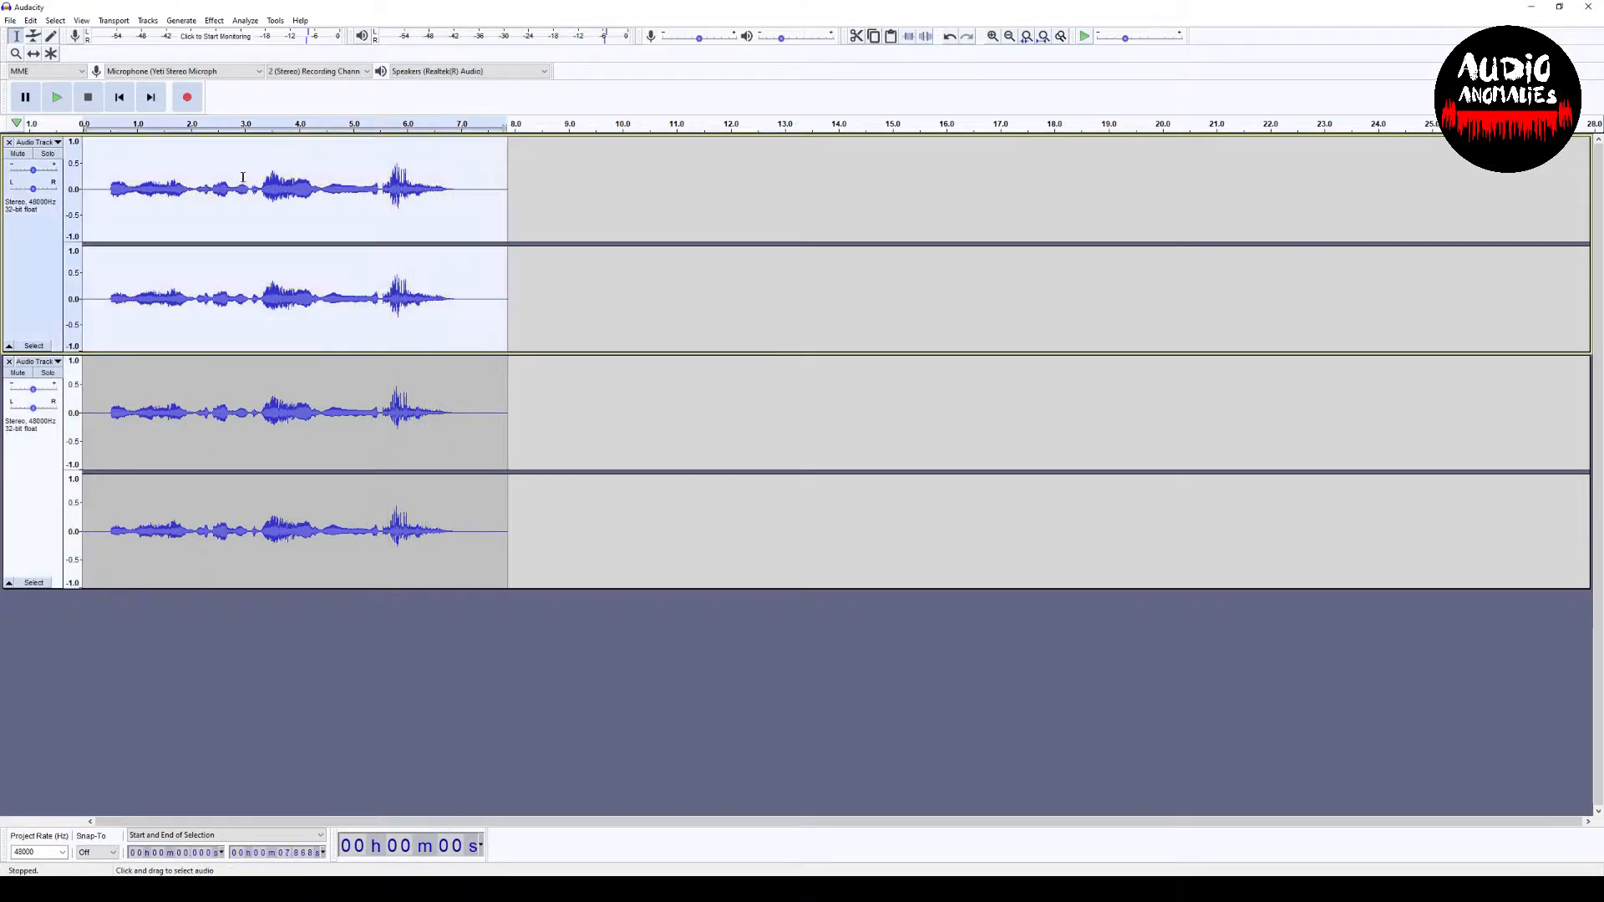
click(216, 21)
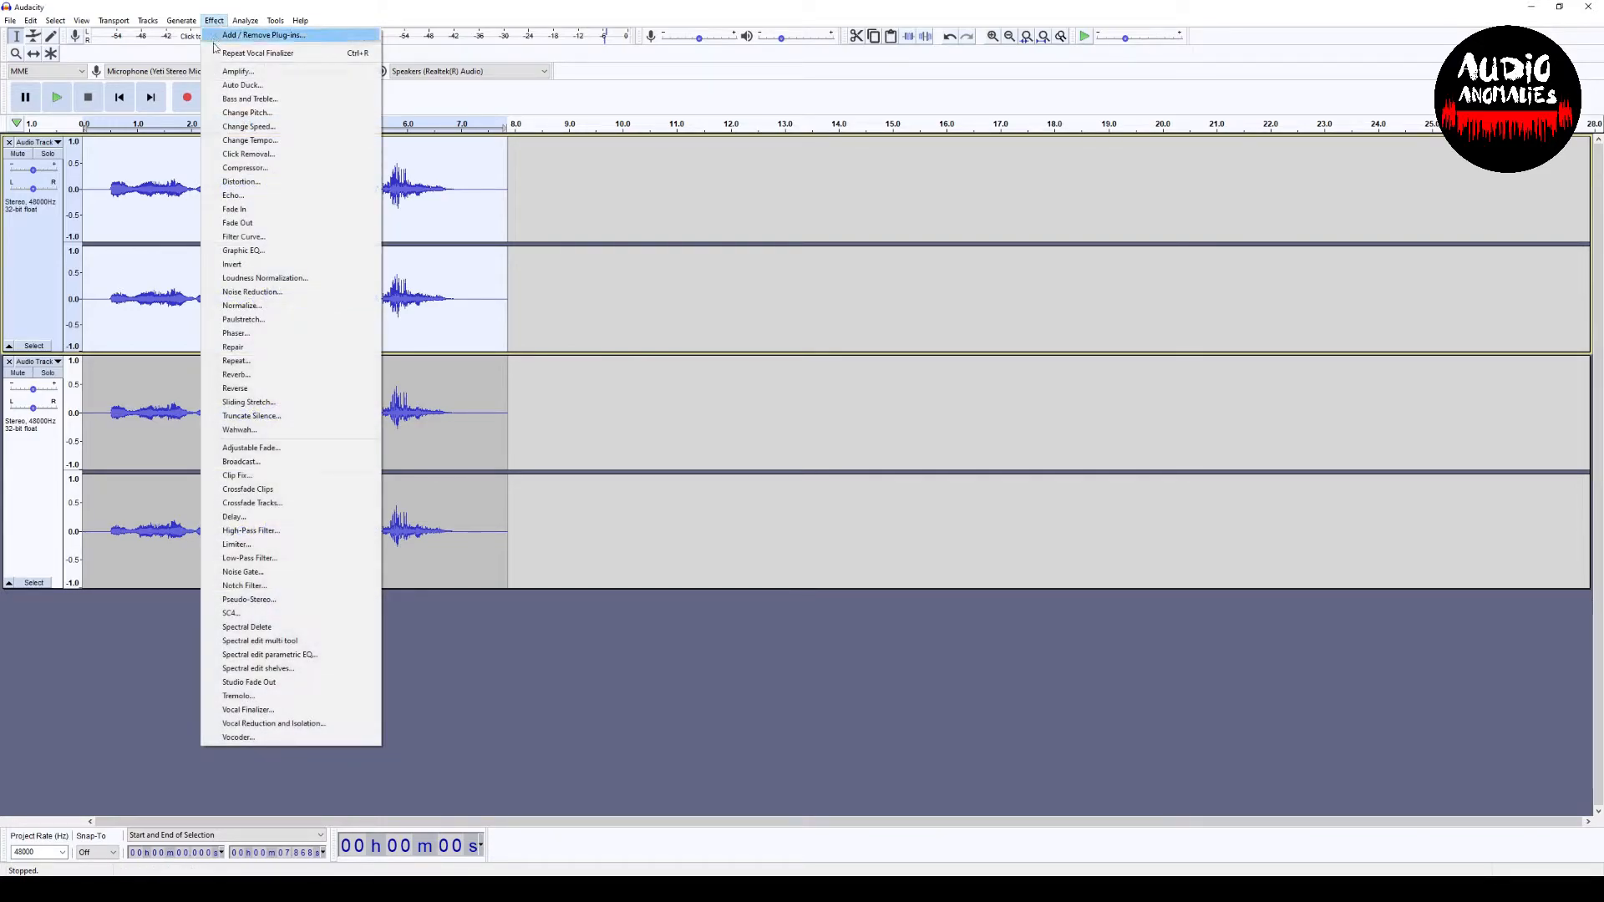
click(259, 113)
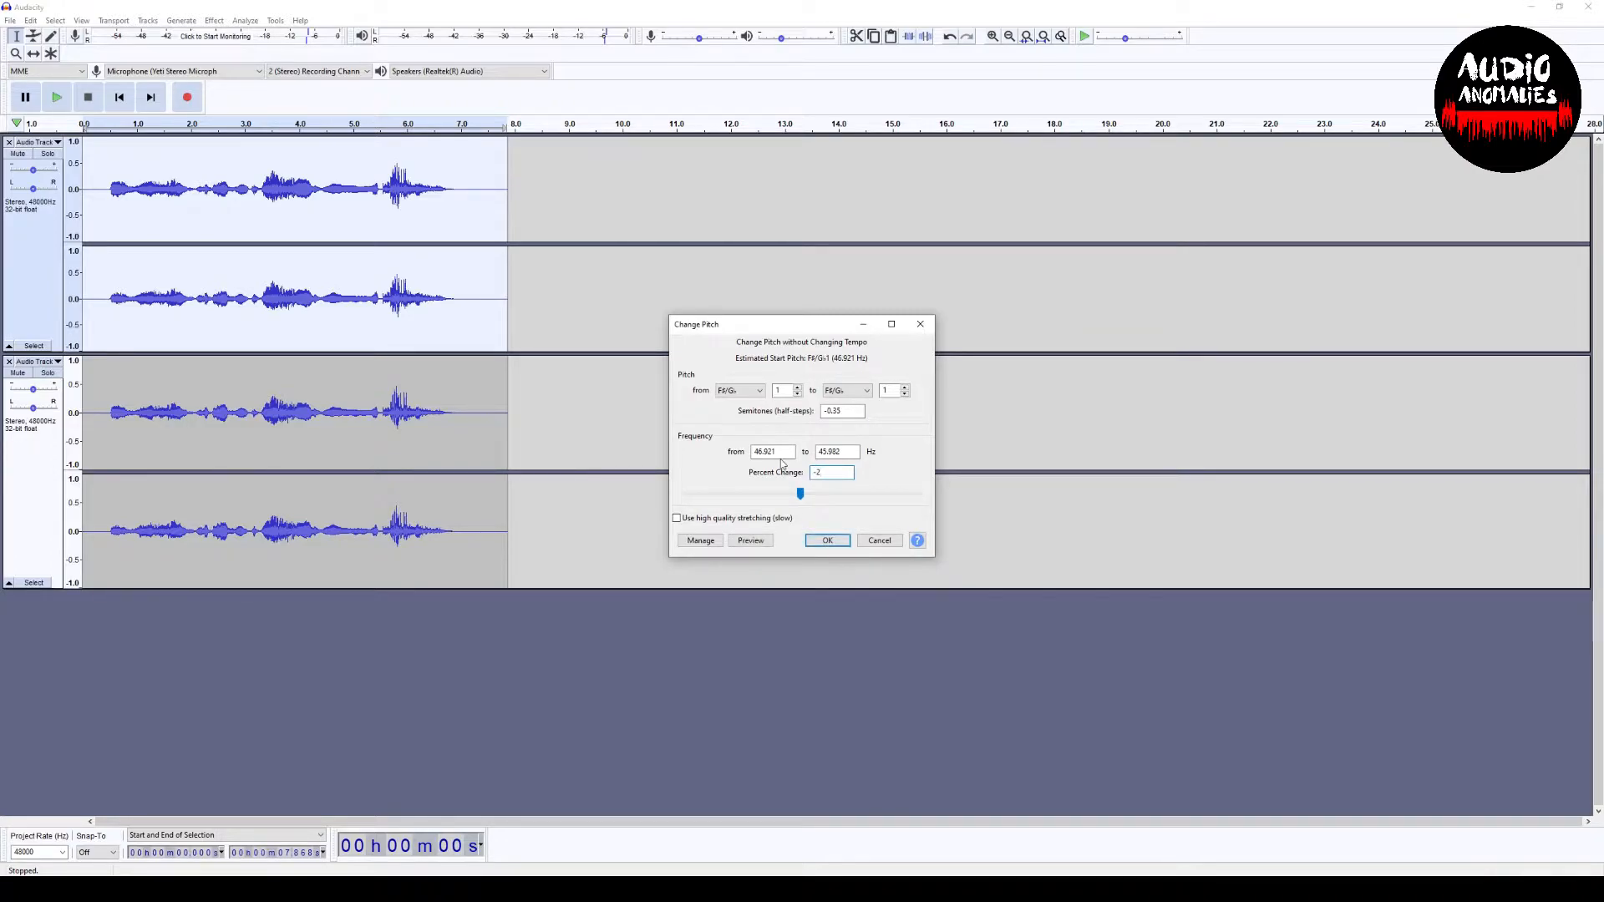
click(816, 547)
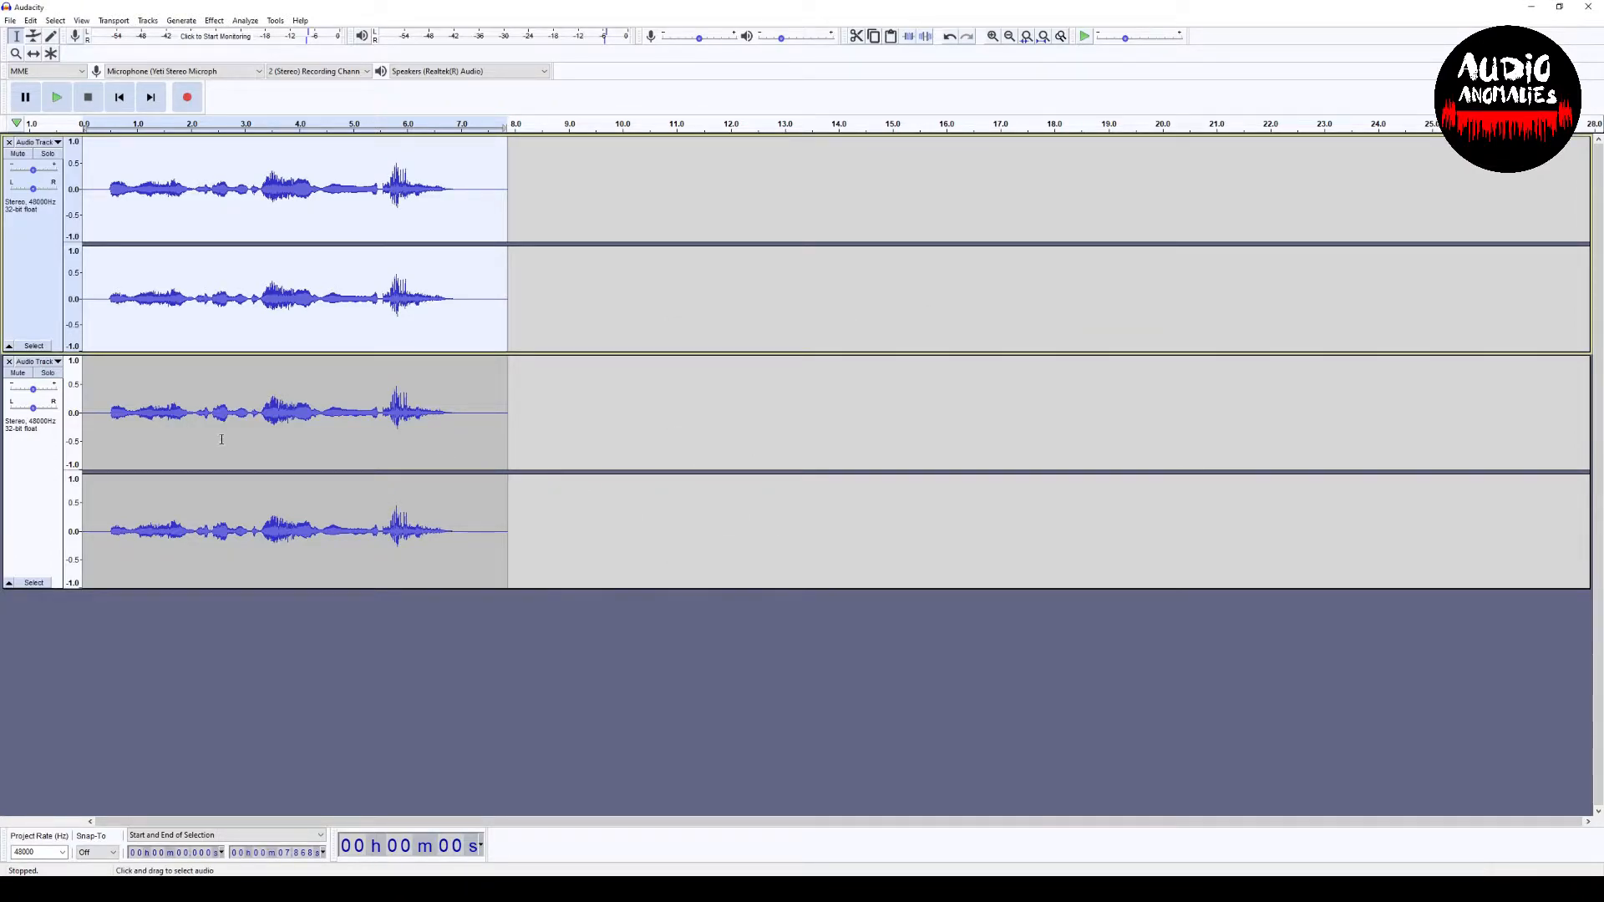
Duplicate the upper track's selected clip onto a third track and solo the new copy.
click(55, 22)
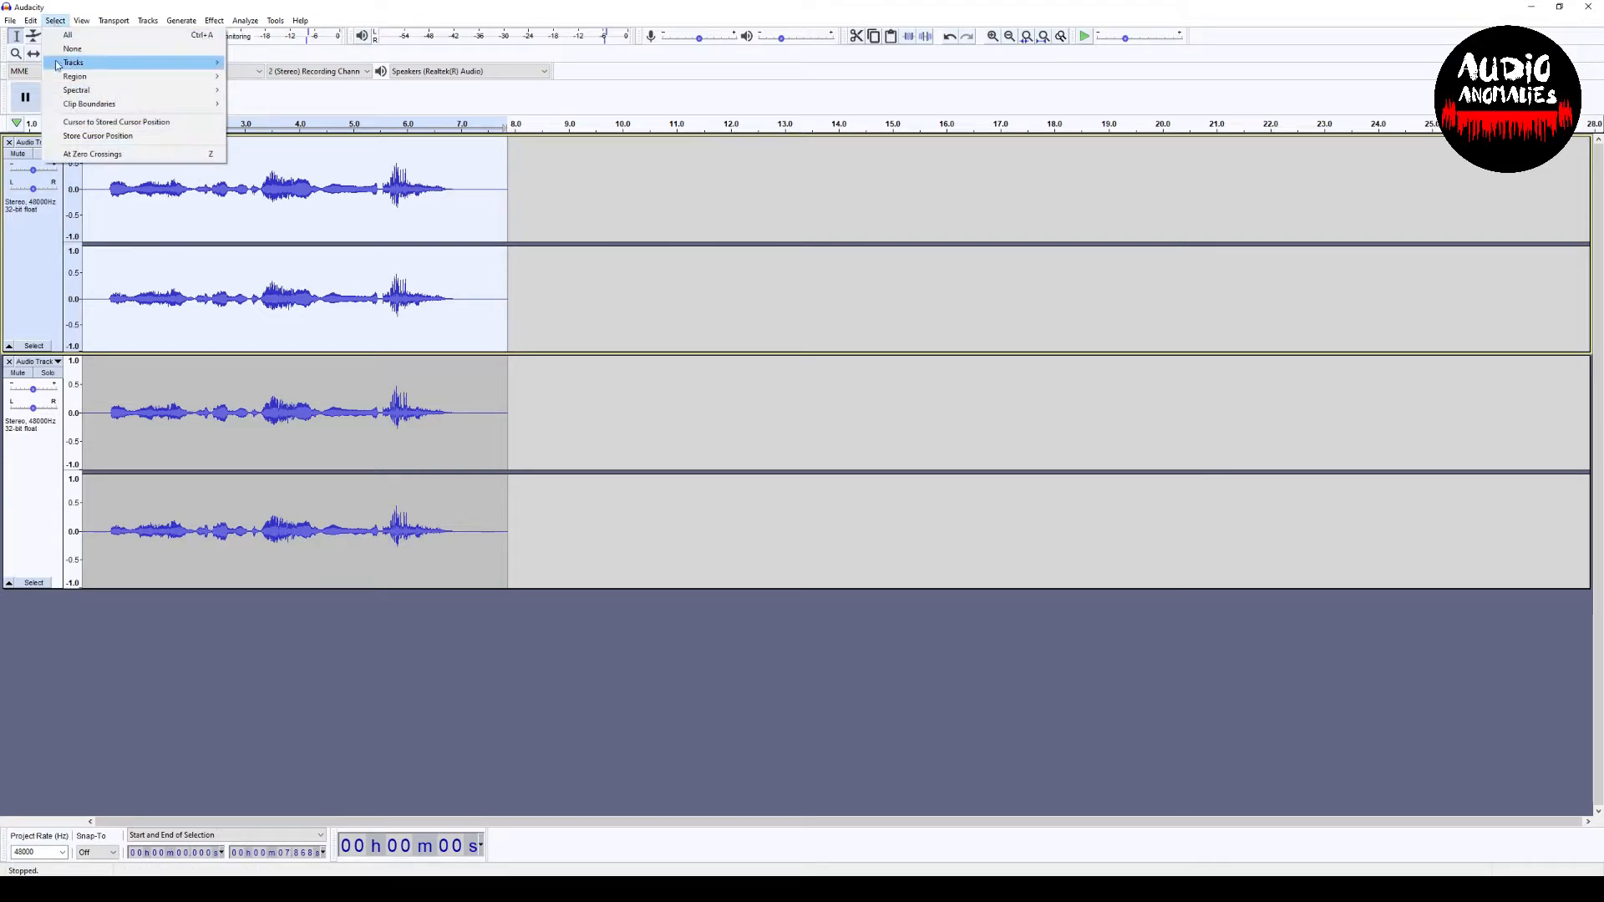
mouse_move(82, 26)
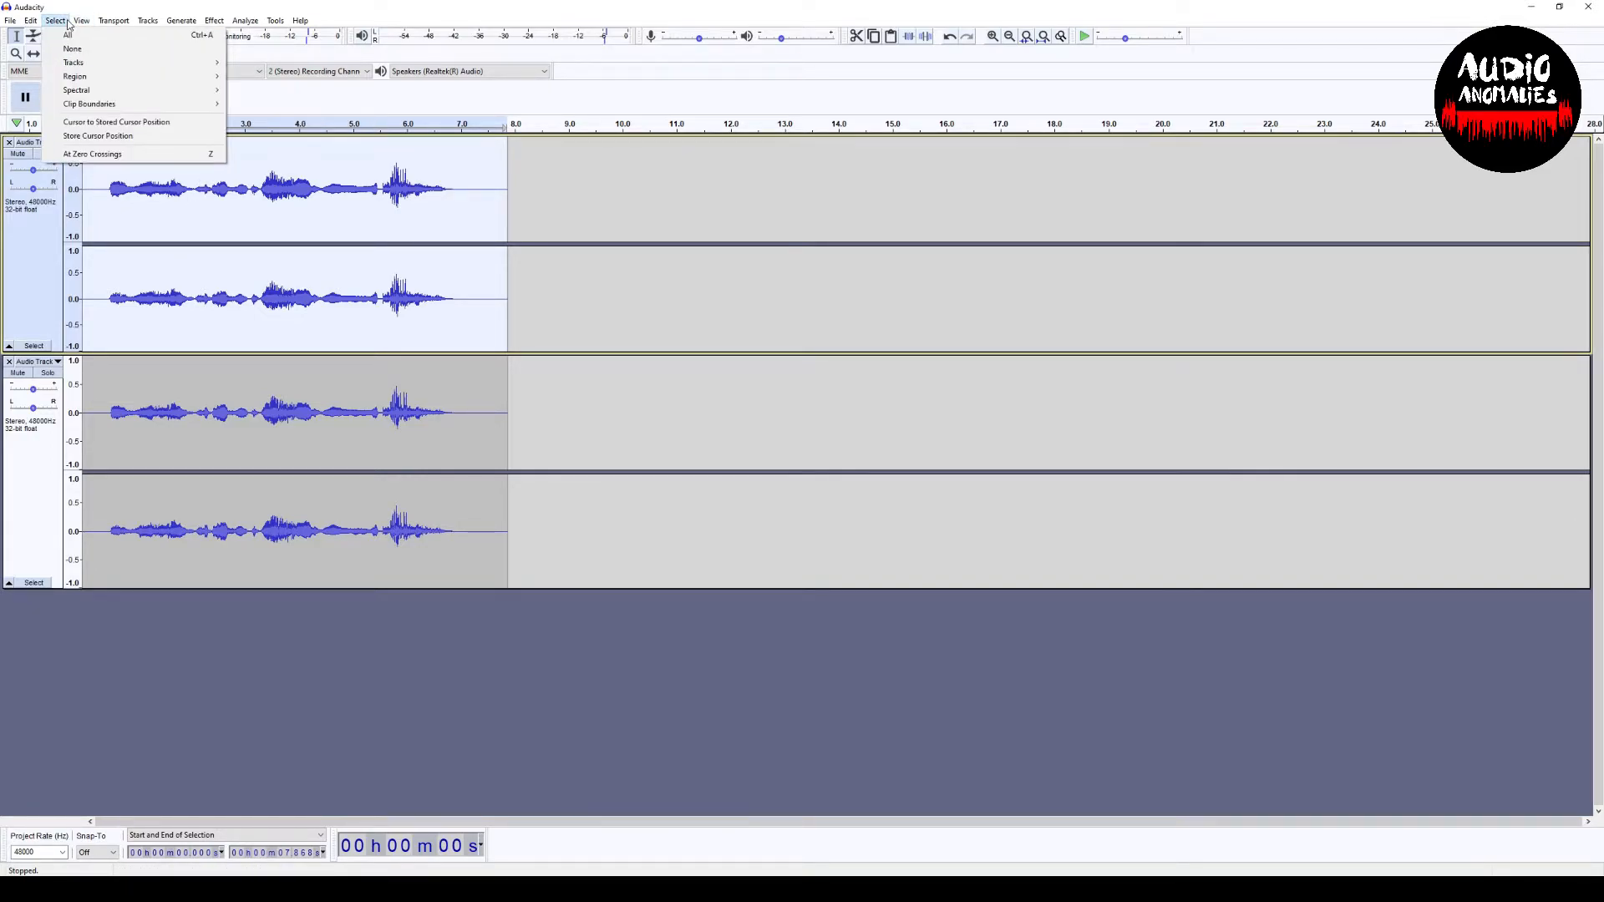
mouse_move(30, 21)
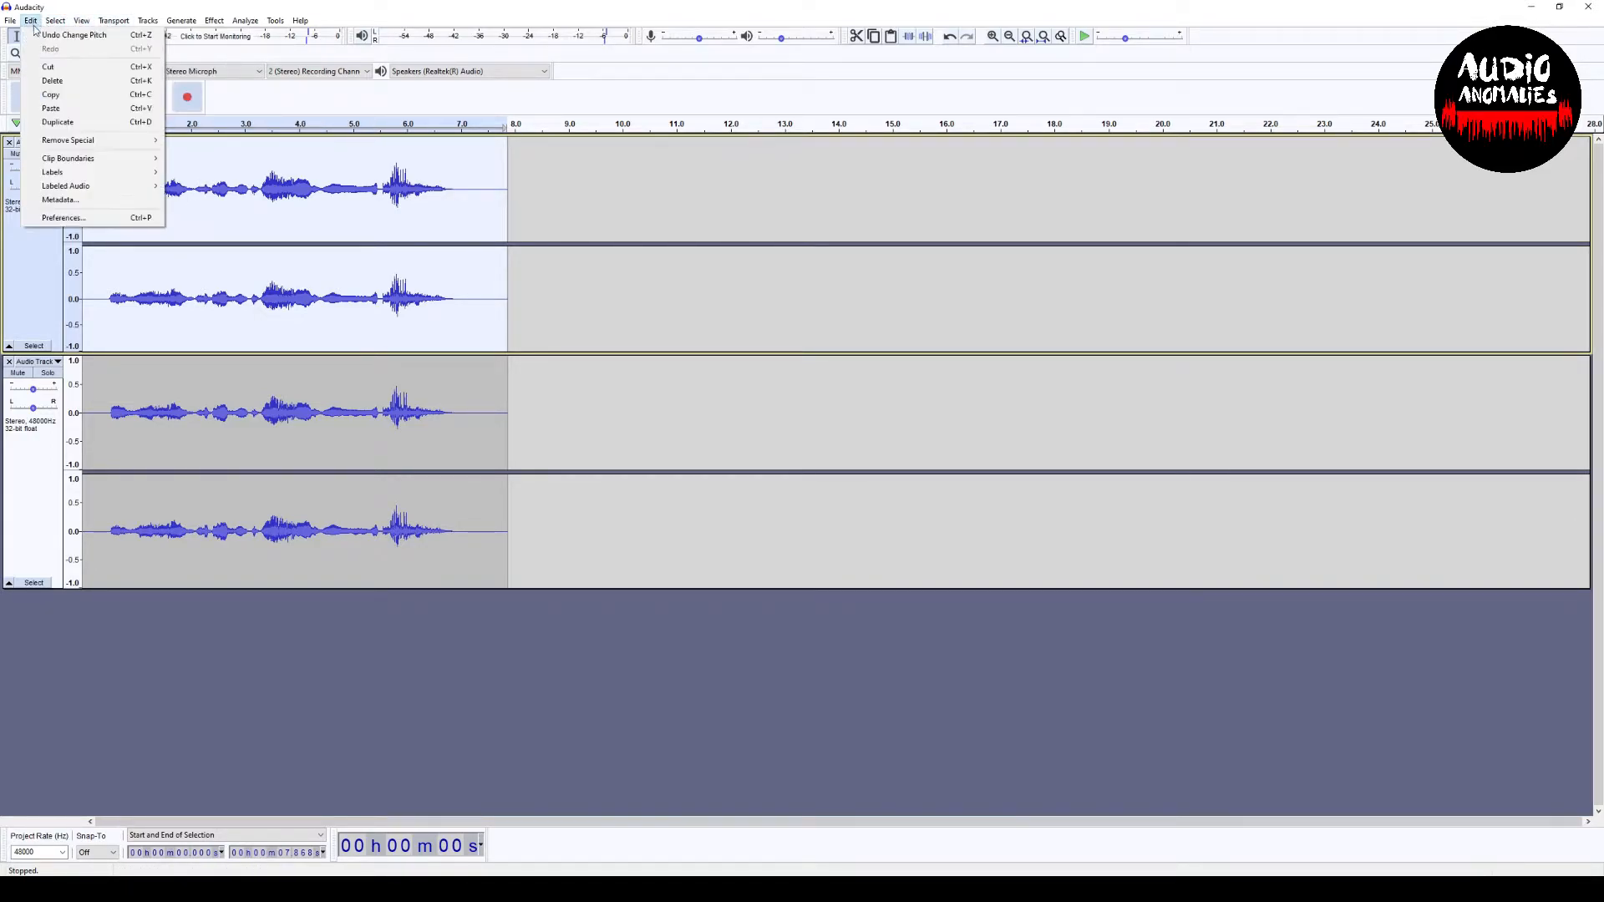
click(50, 122)
click(34, 677)
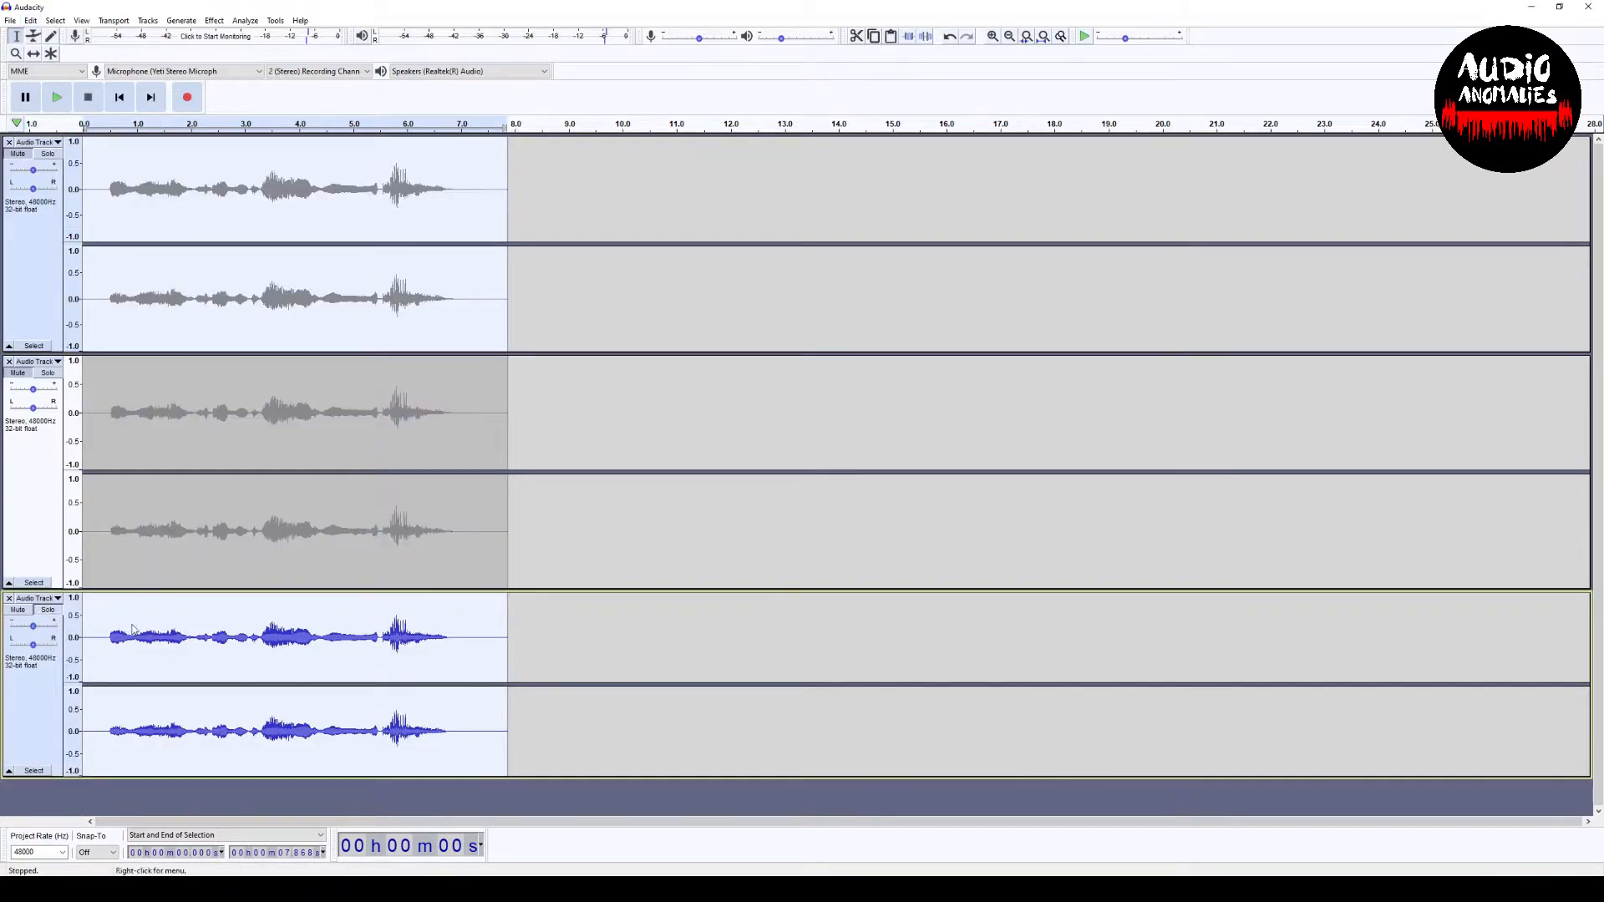
Lower the pitch of the soloed third track with Change Pitch and play it back.
click(215, 21)
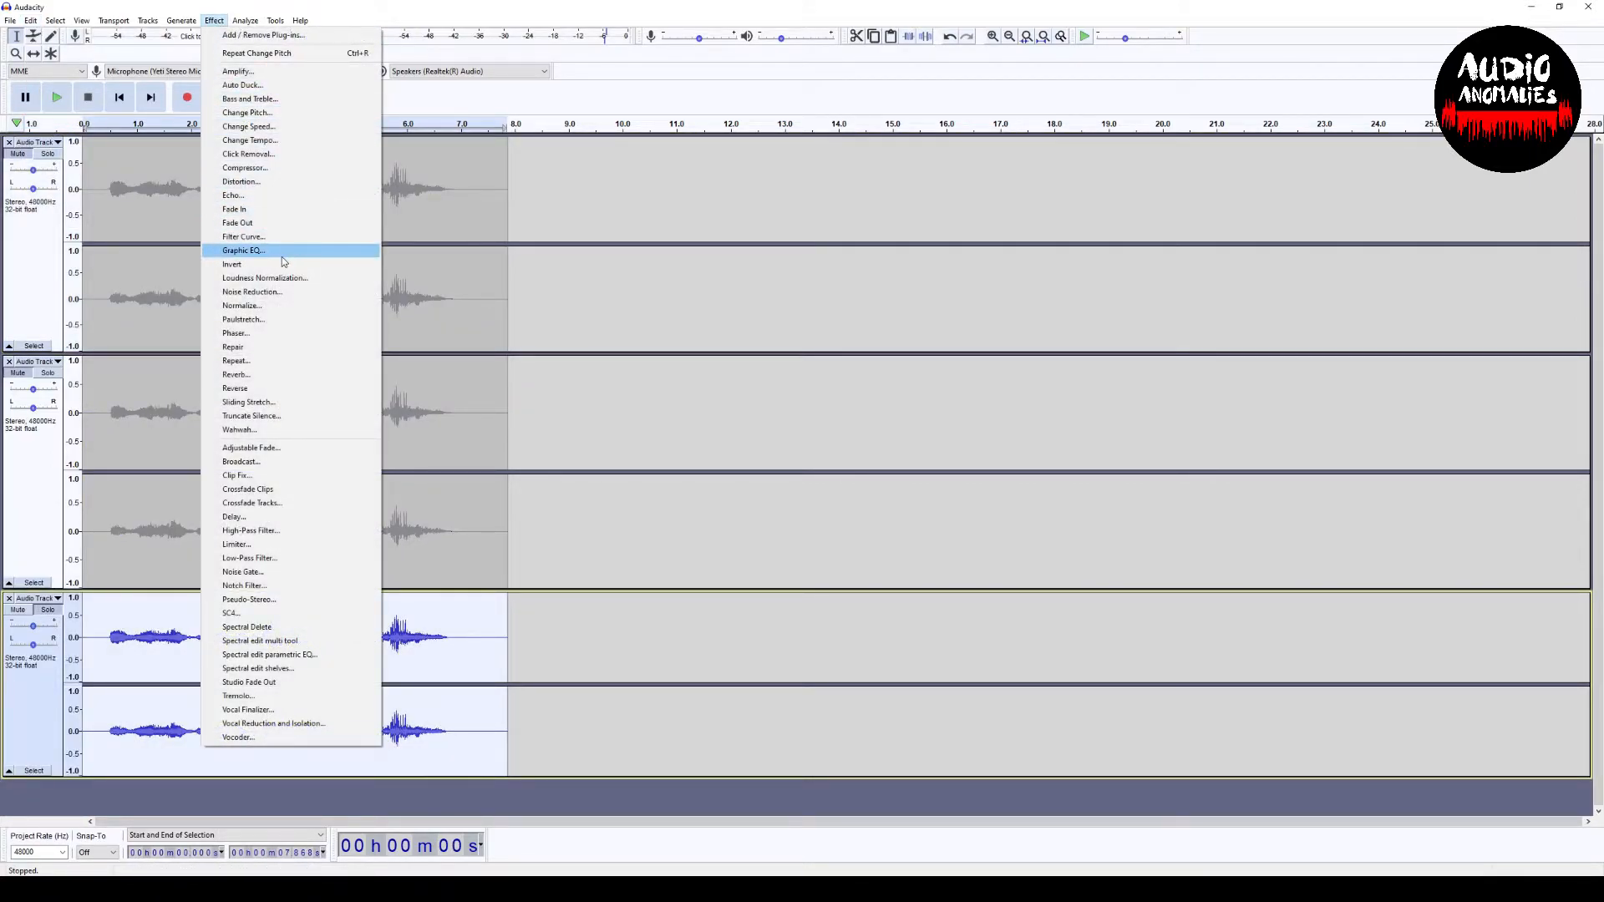
click(246, 112)
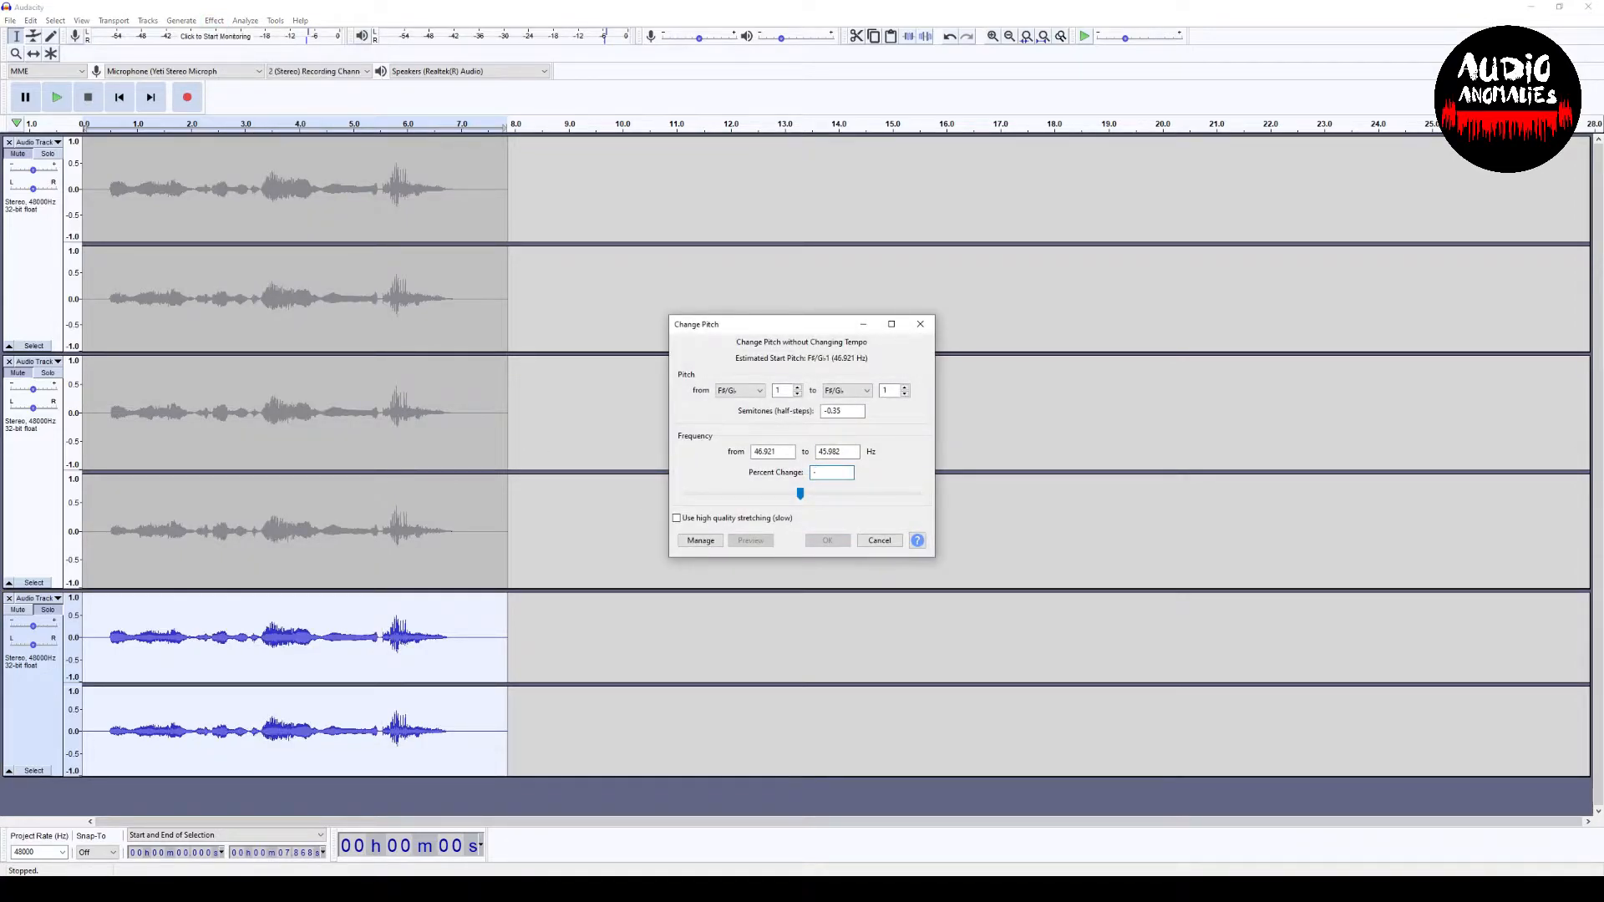
click(823, 541)
click(52, 95)
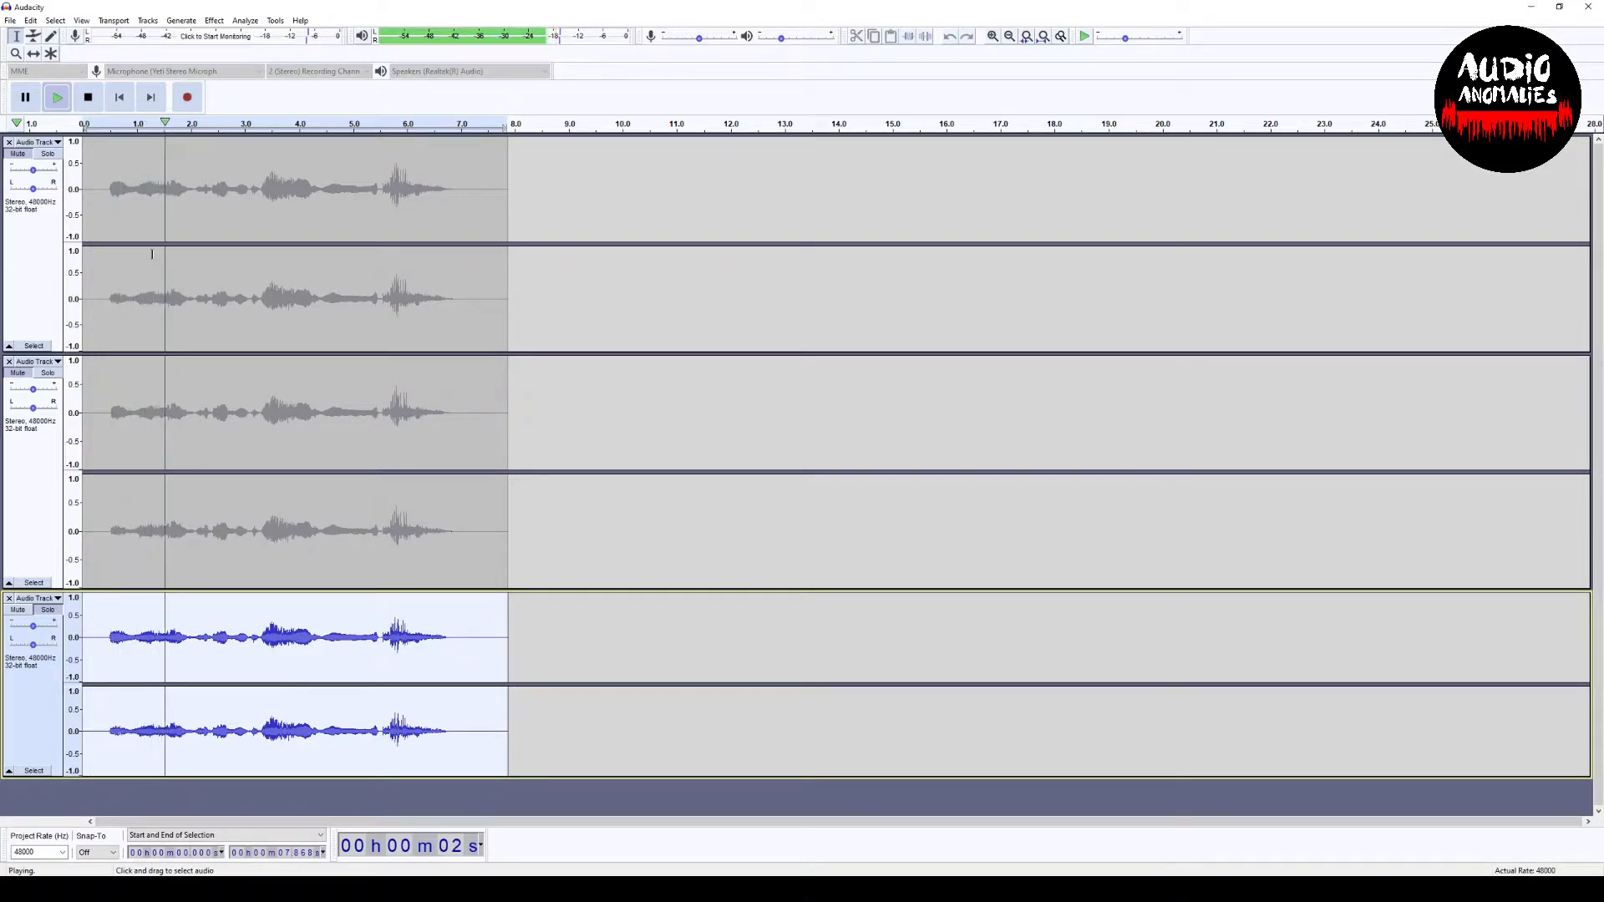
click(89, 98)
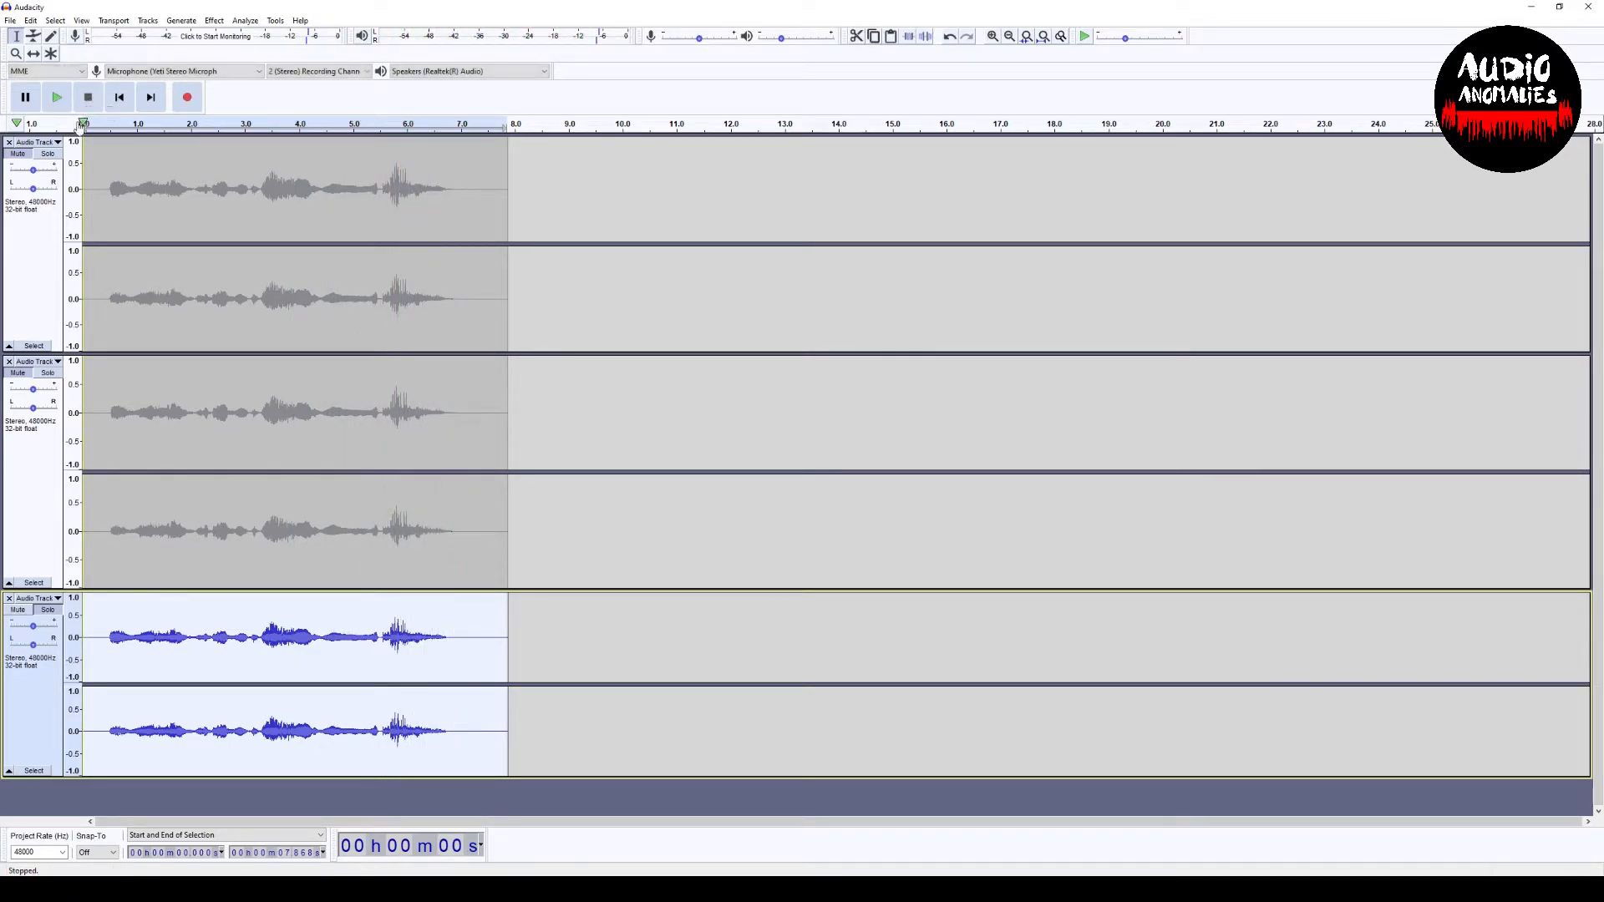
Unmute the first track and listen to it together with the third track, leaving the middle track muted.
click(11, 155)
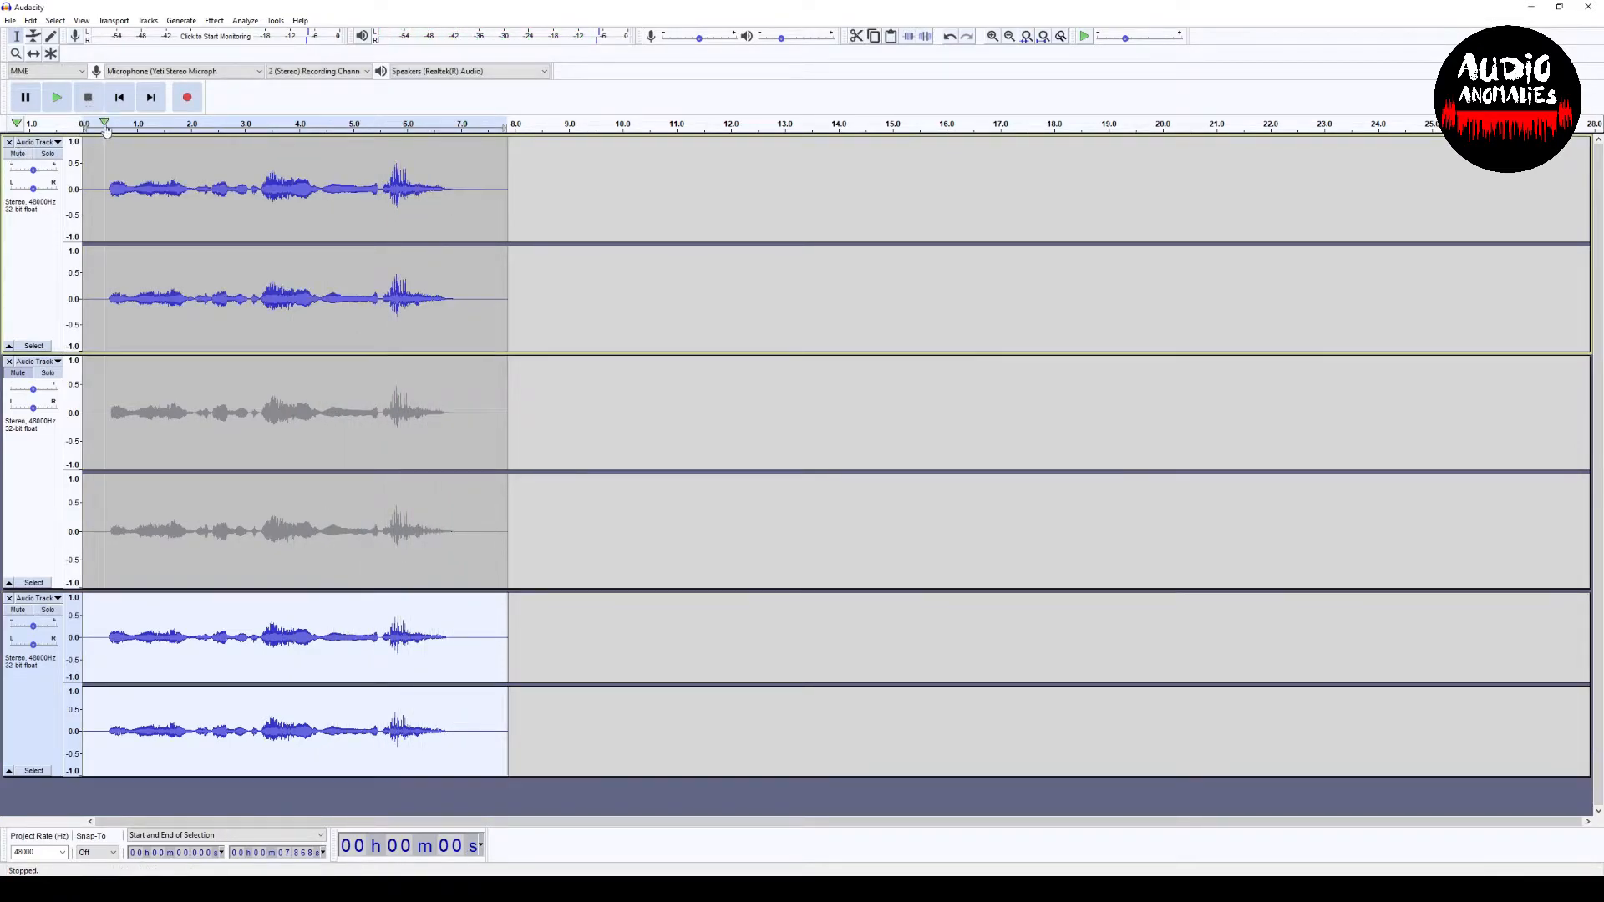
click(57, 100)
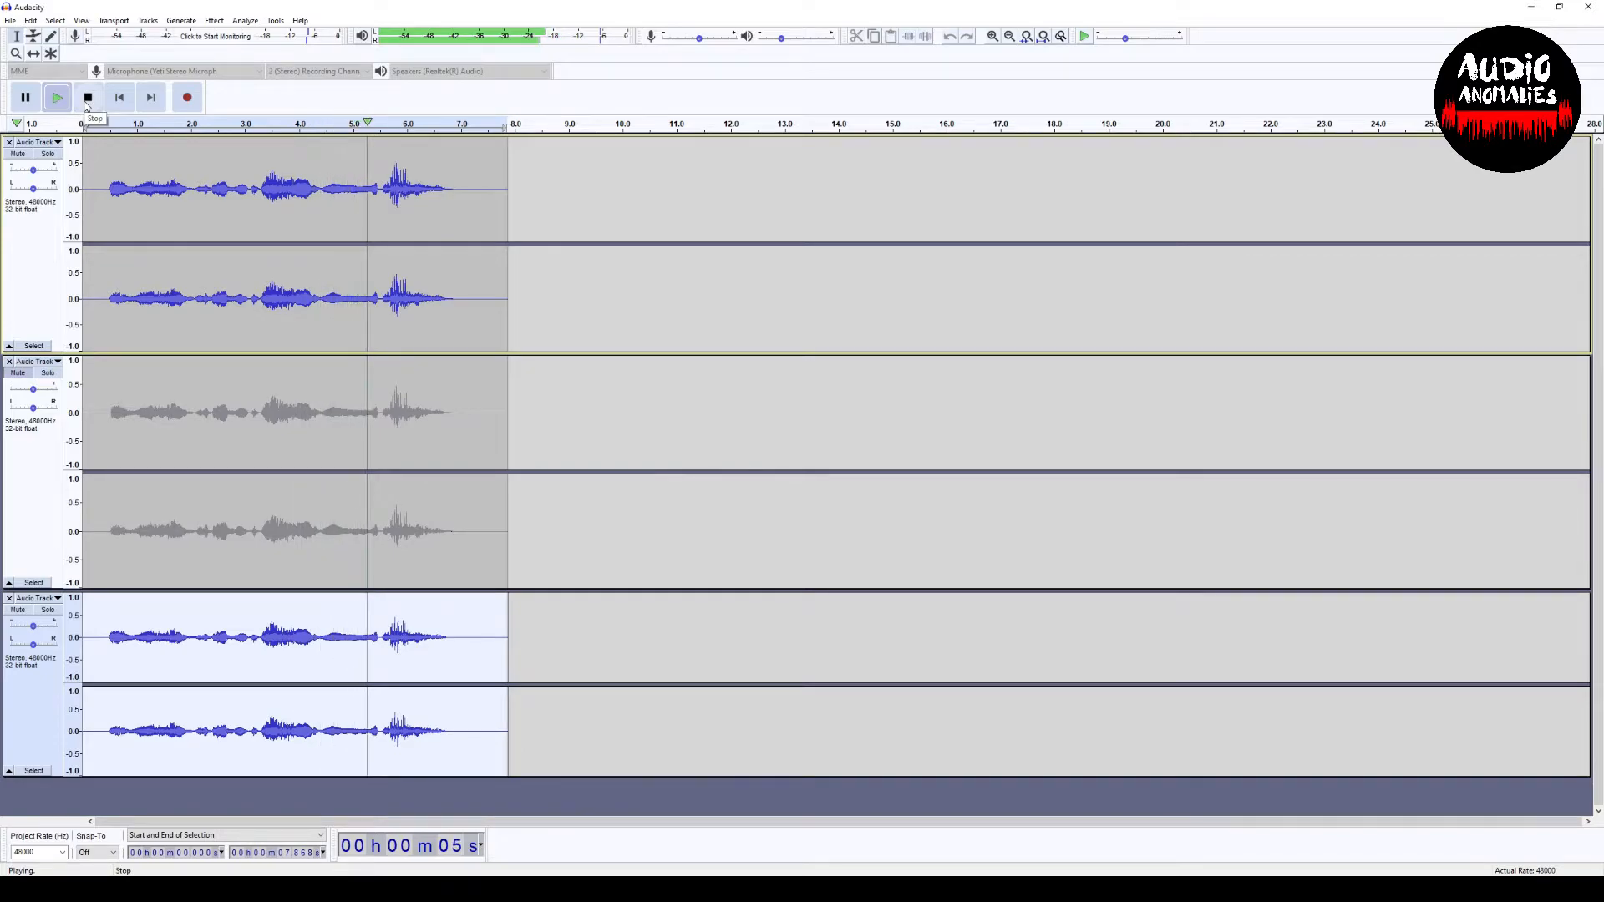
click(87, 99)
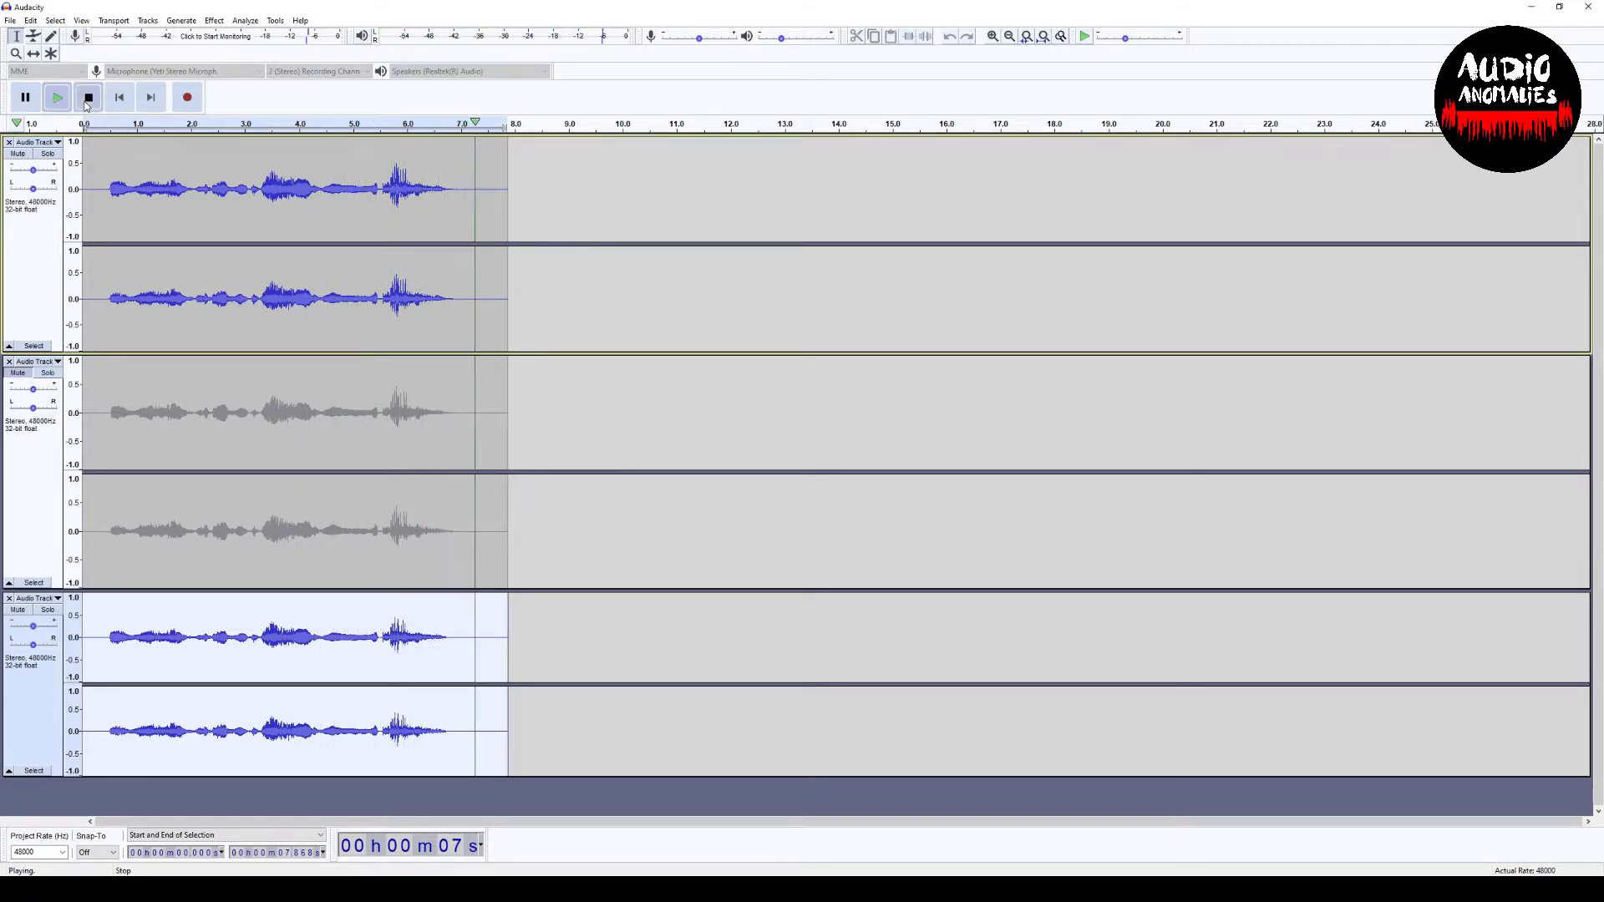
Unmute the middle track and play all three voice layers together from the beginning.
click(17, 373)
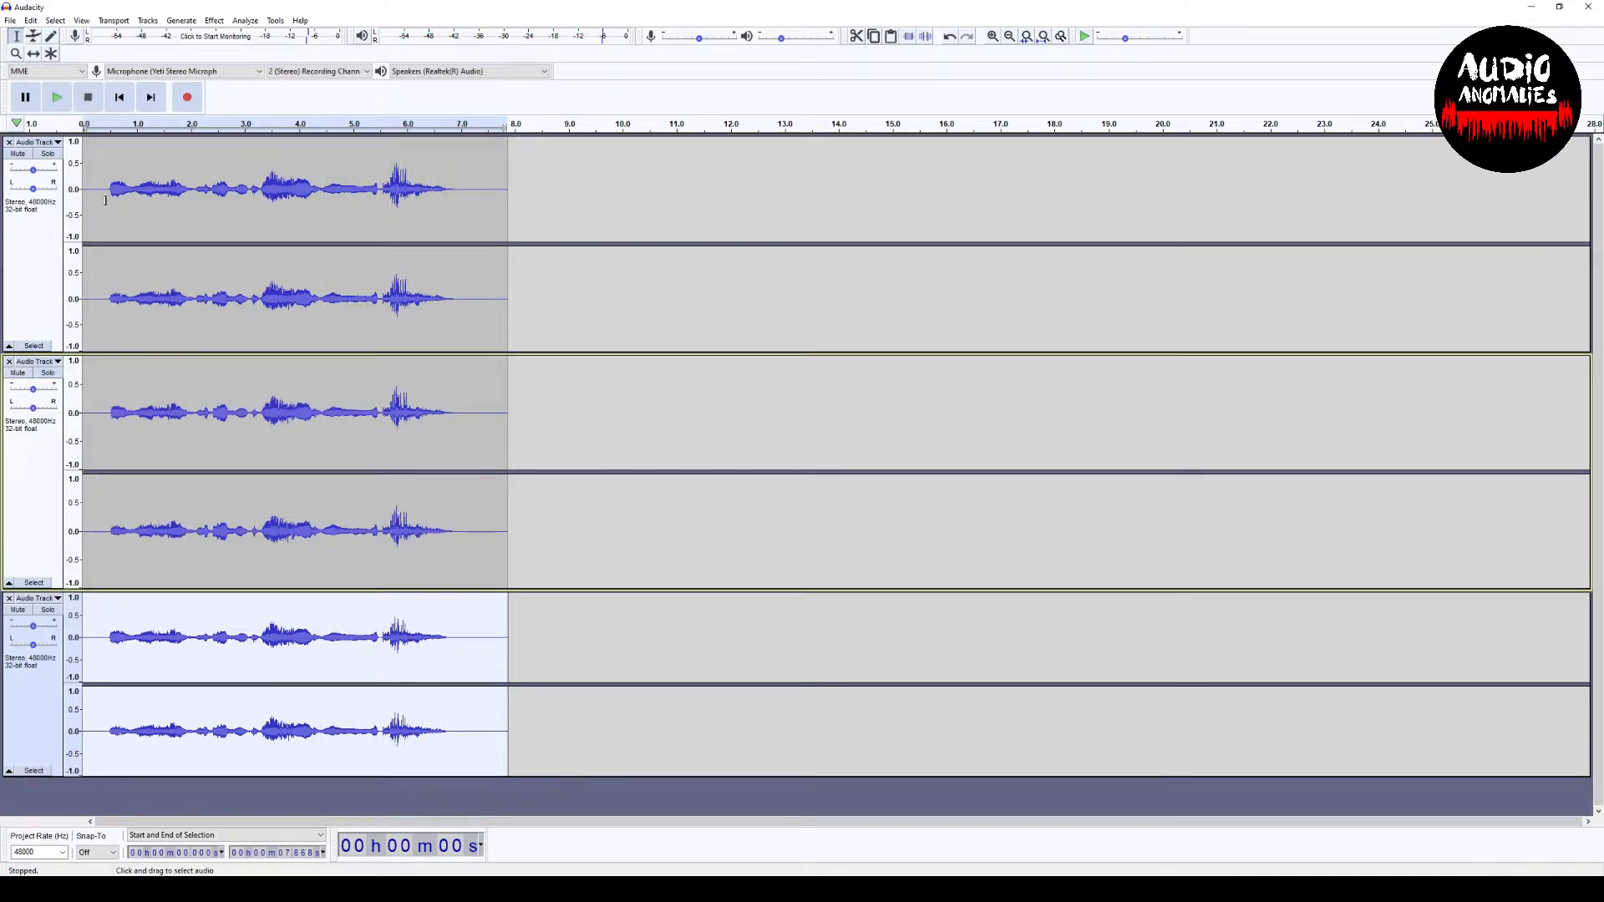
click(119, 99)
key(space)
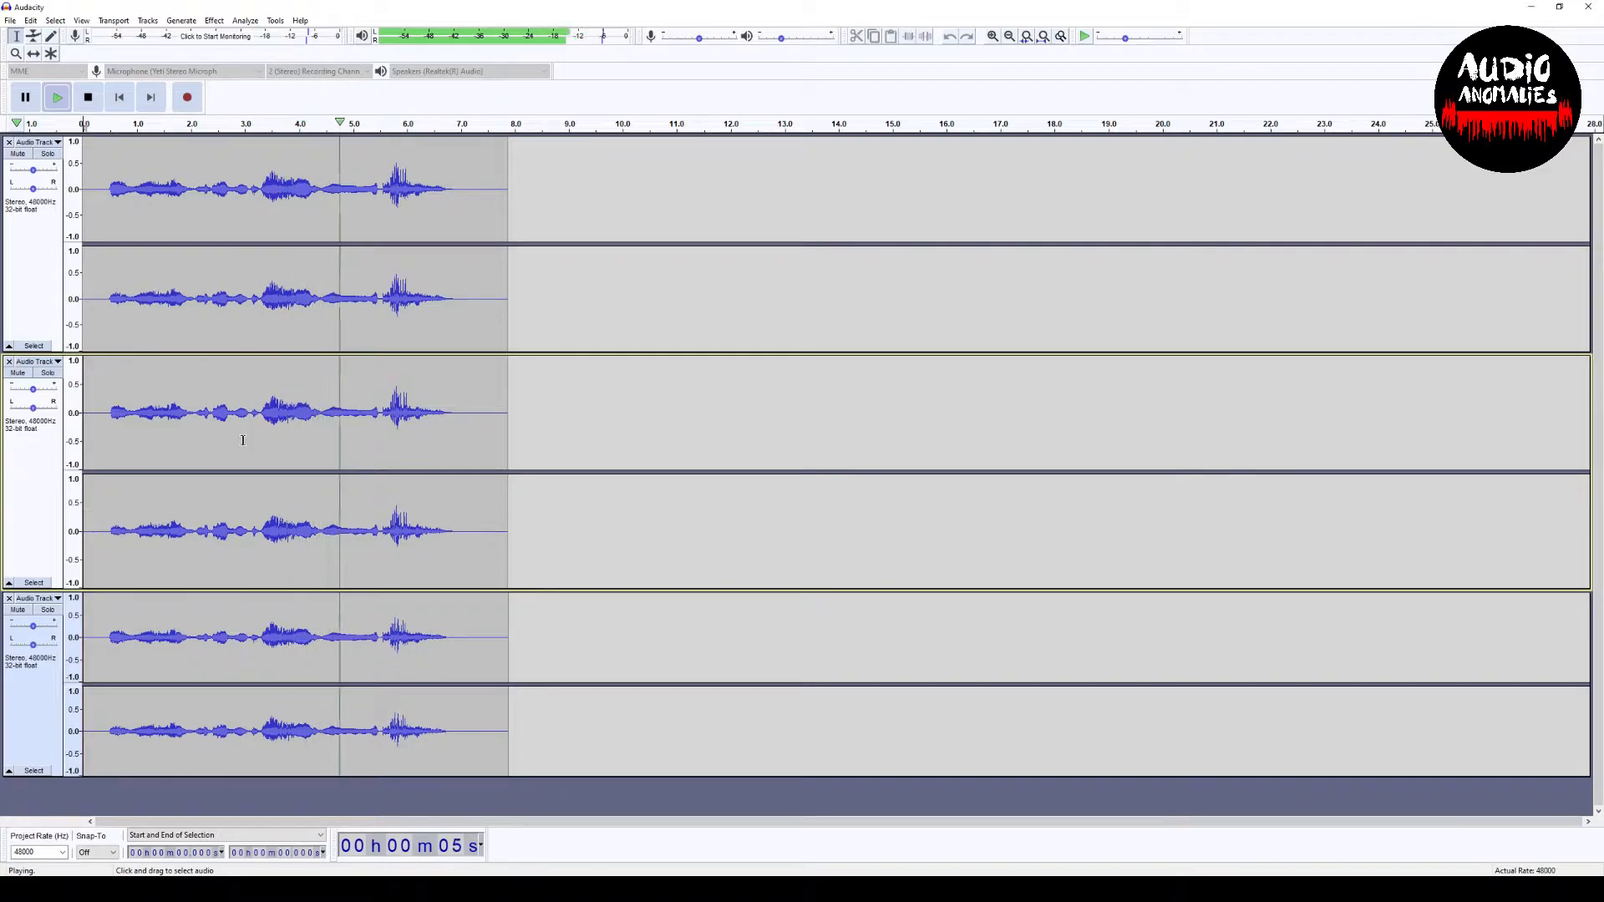
click(90, 102)
Delete the middle voice track and play the two remaining tracks together.
click(207, 410)
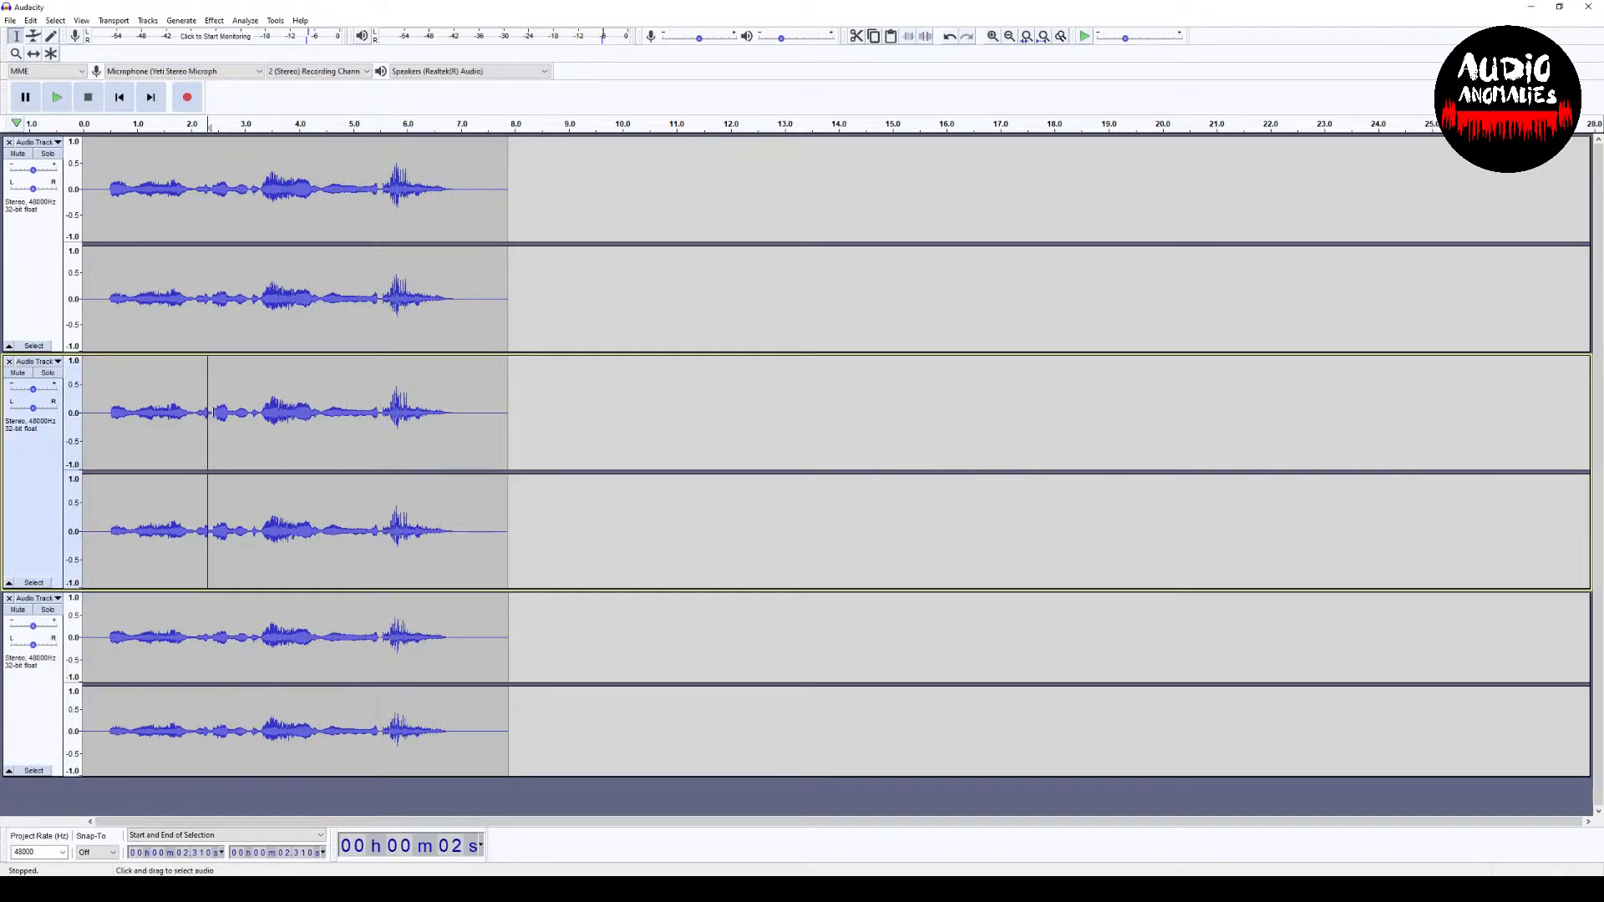
double_click(214, 412)
click(10, 363)
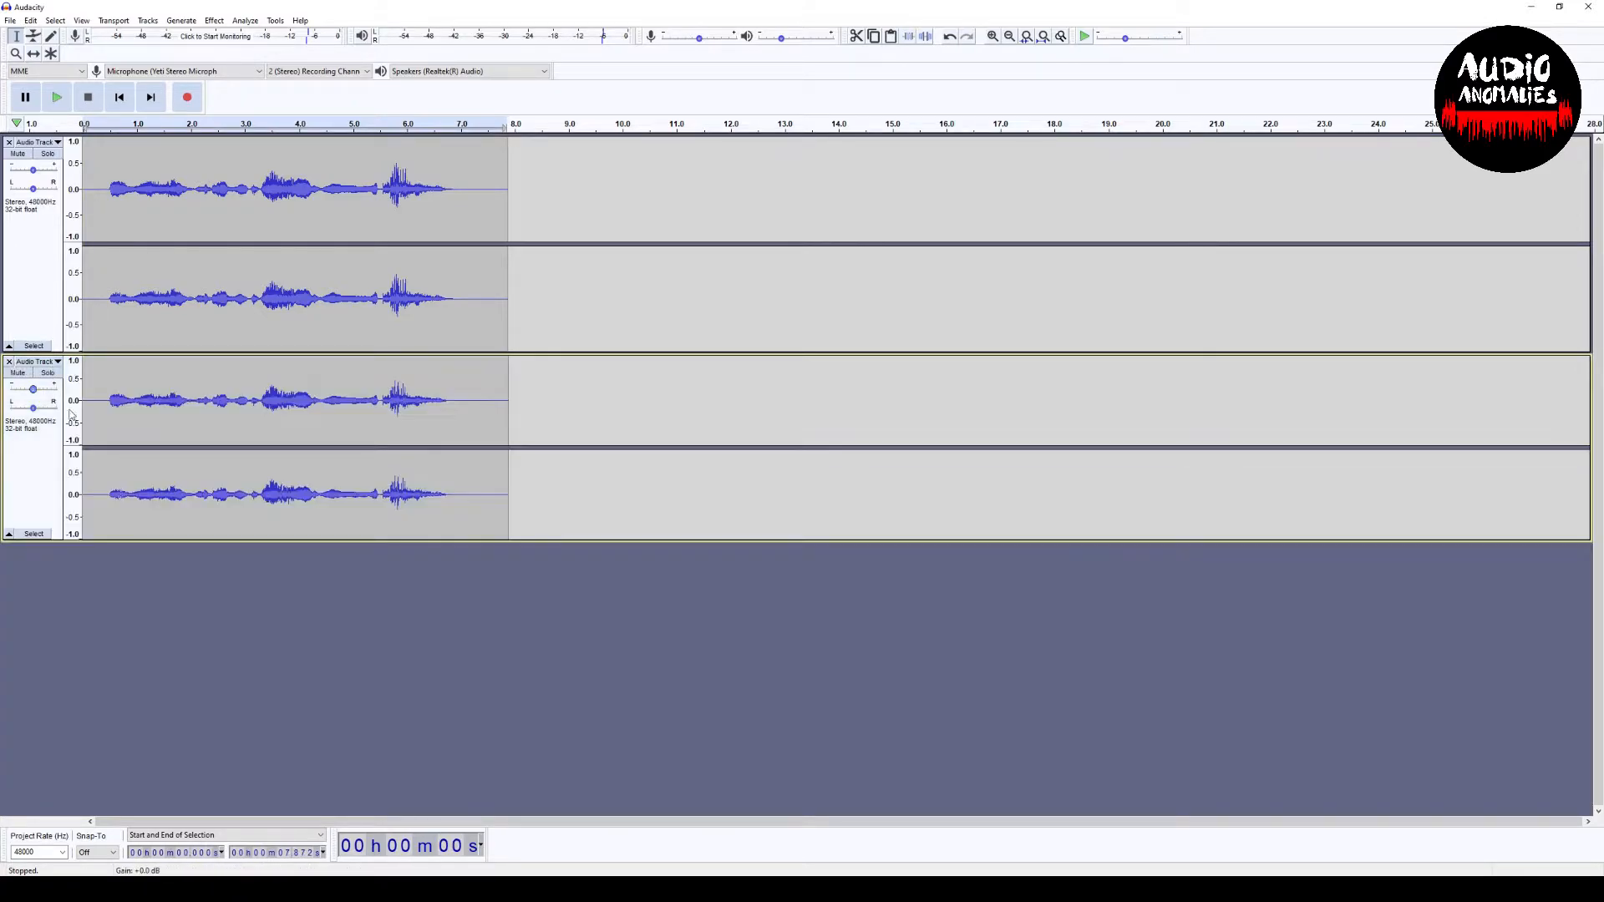
click(58, 98)
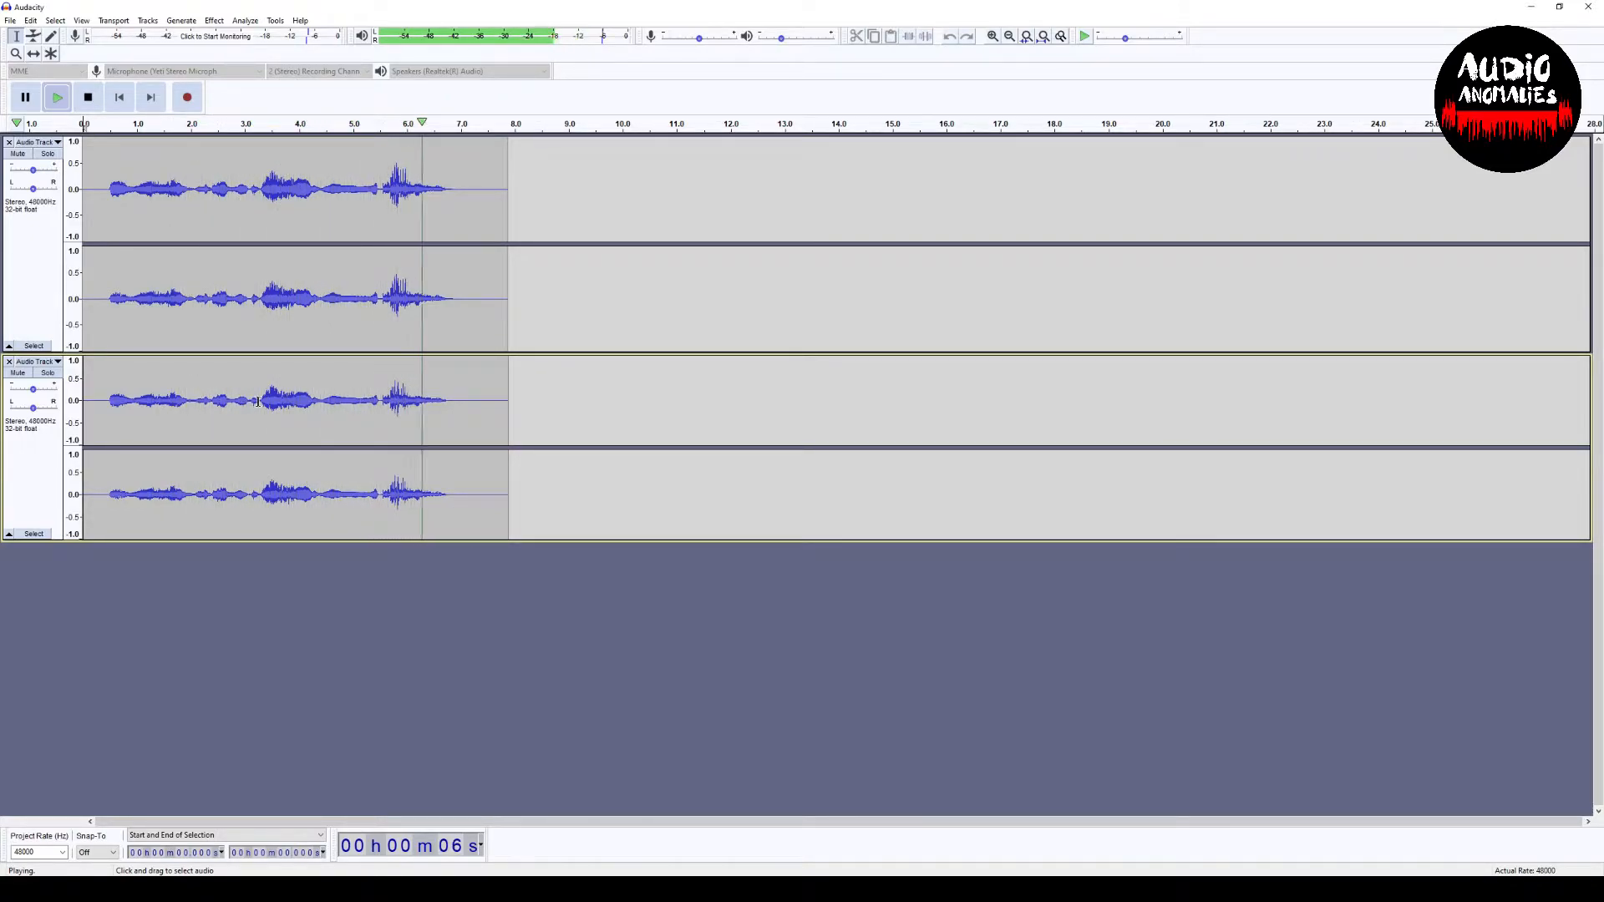
click(89, 99)
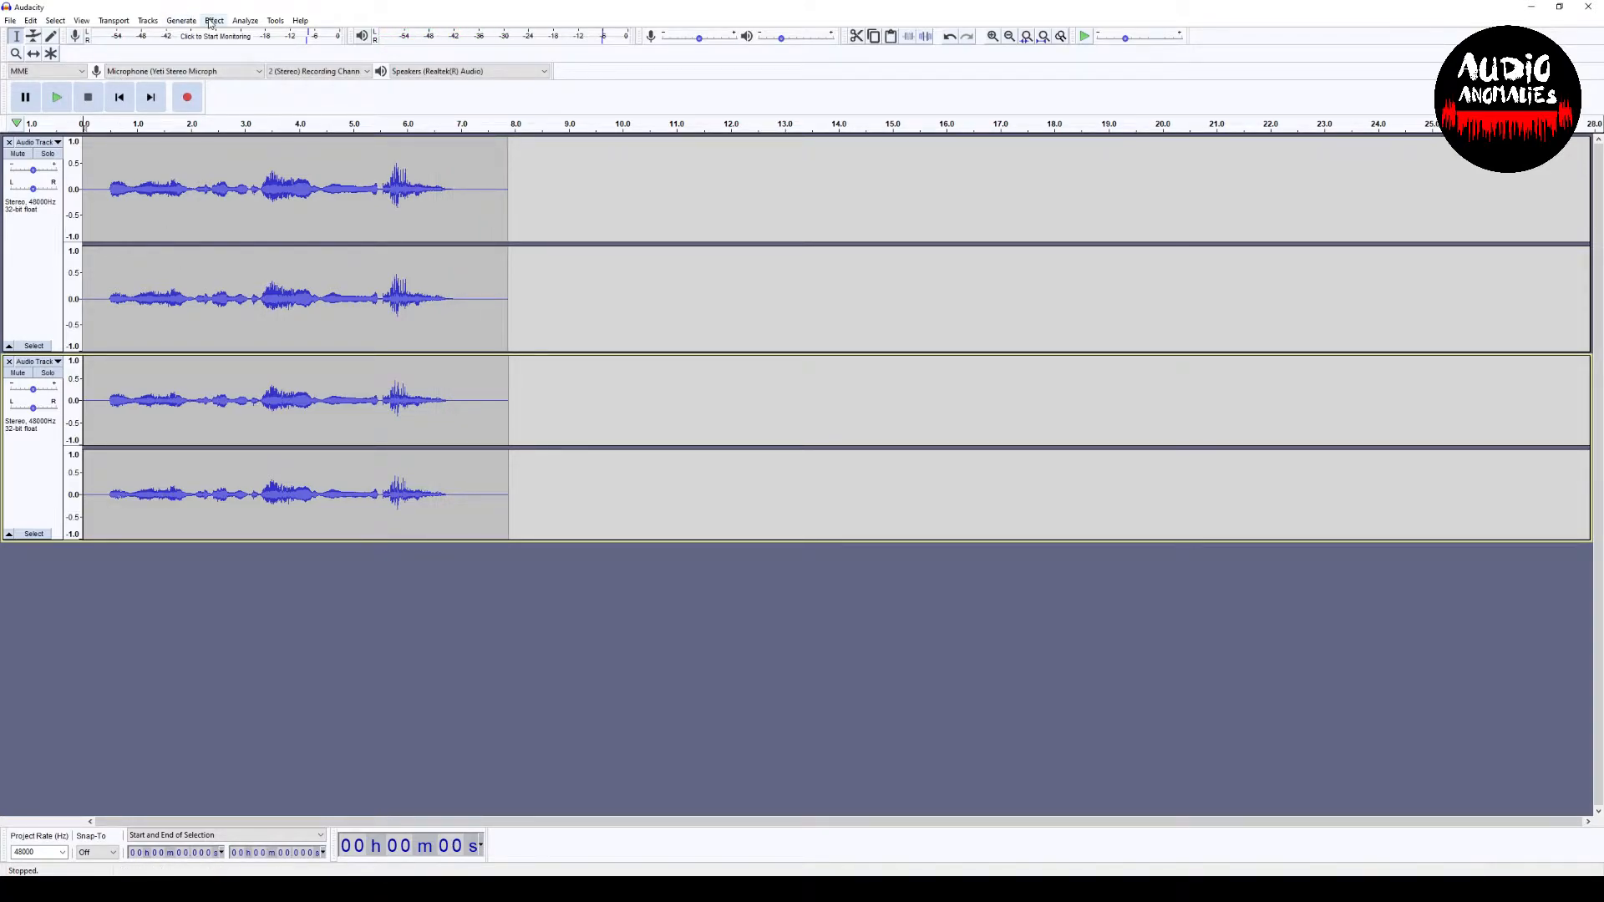
Select both voice tracks in full and mix and render them to a new track.
key(ctrl+a)
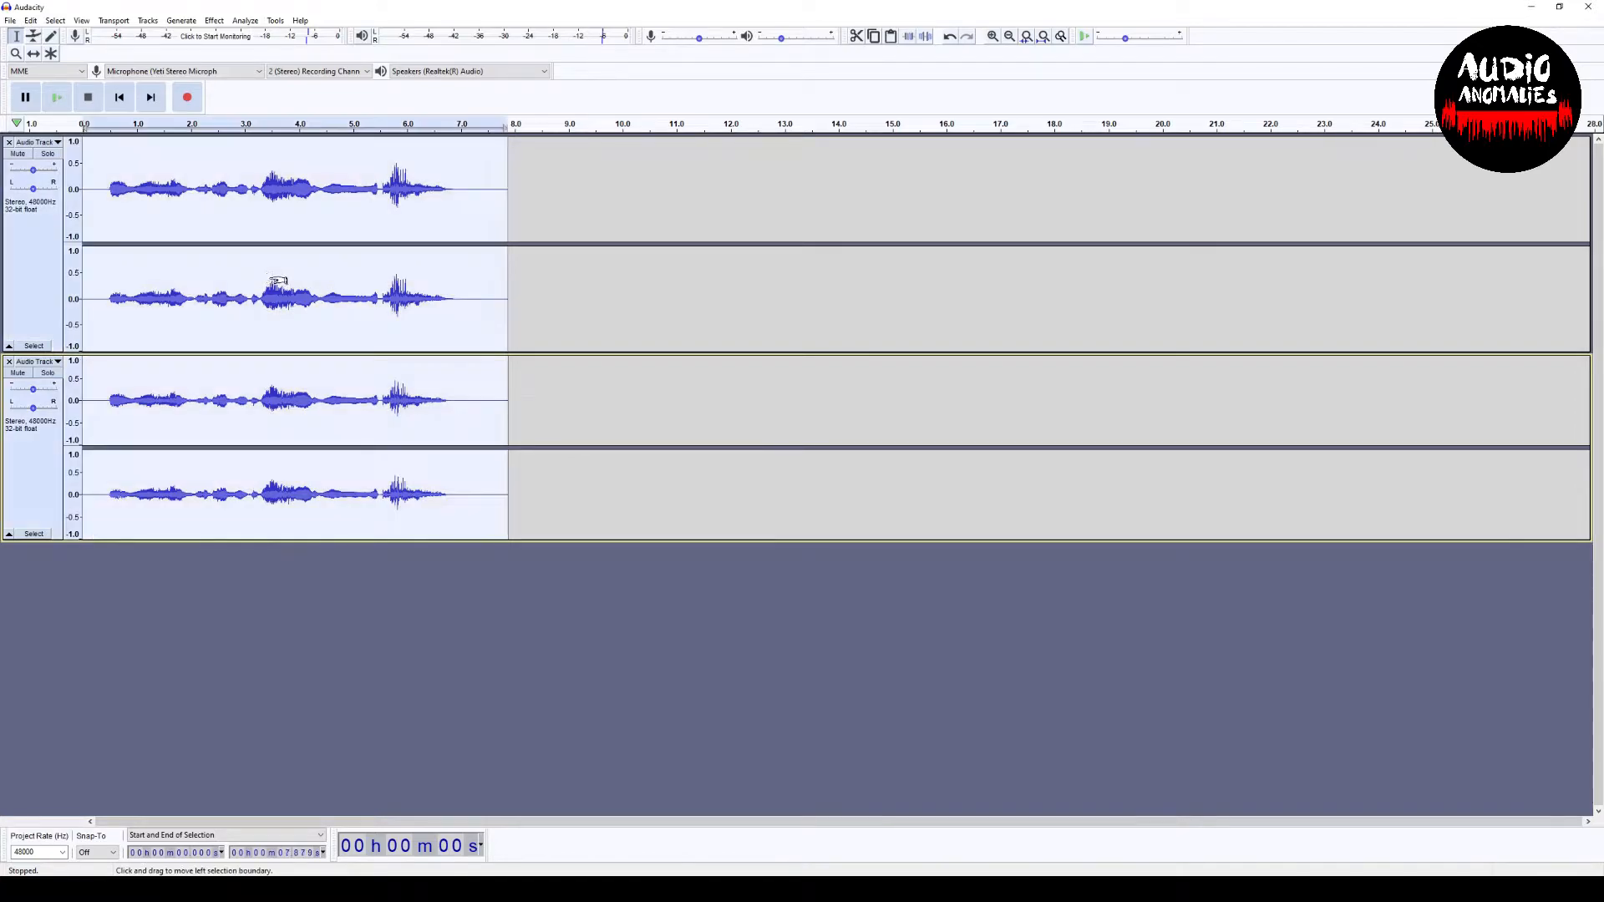
click(148, 21)
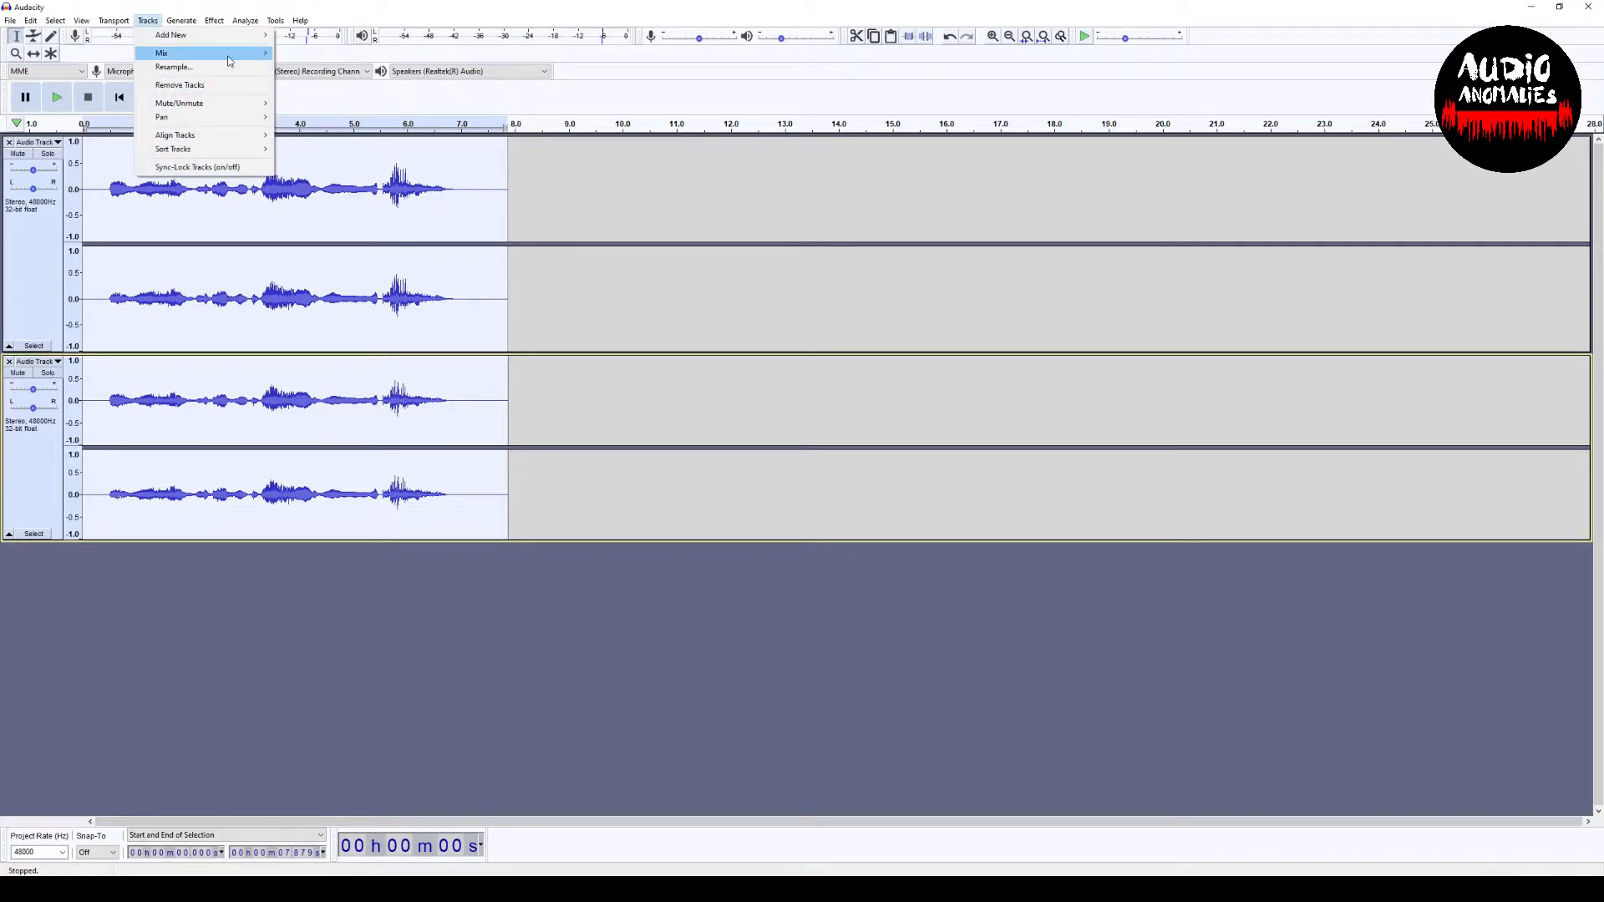
mouse_move(229, 61)
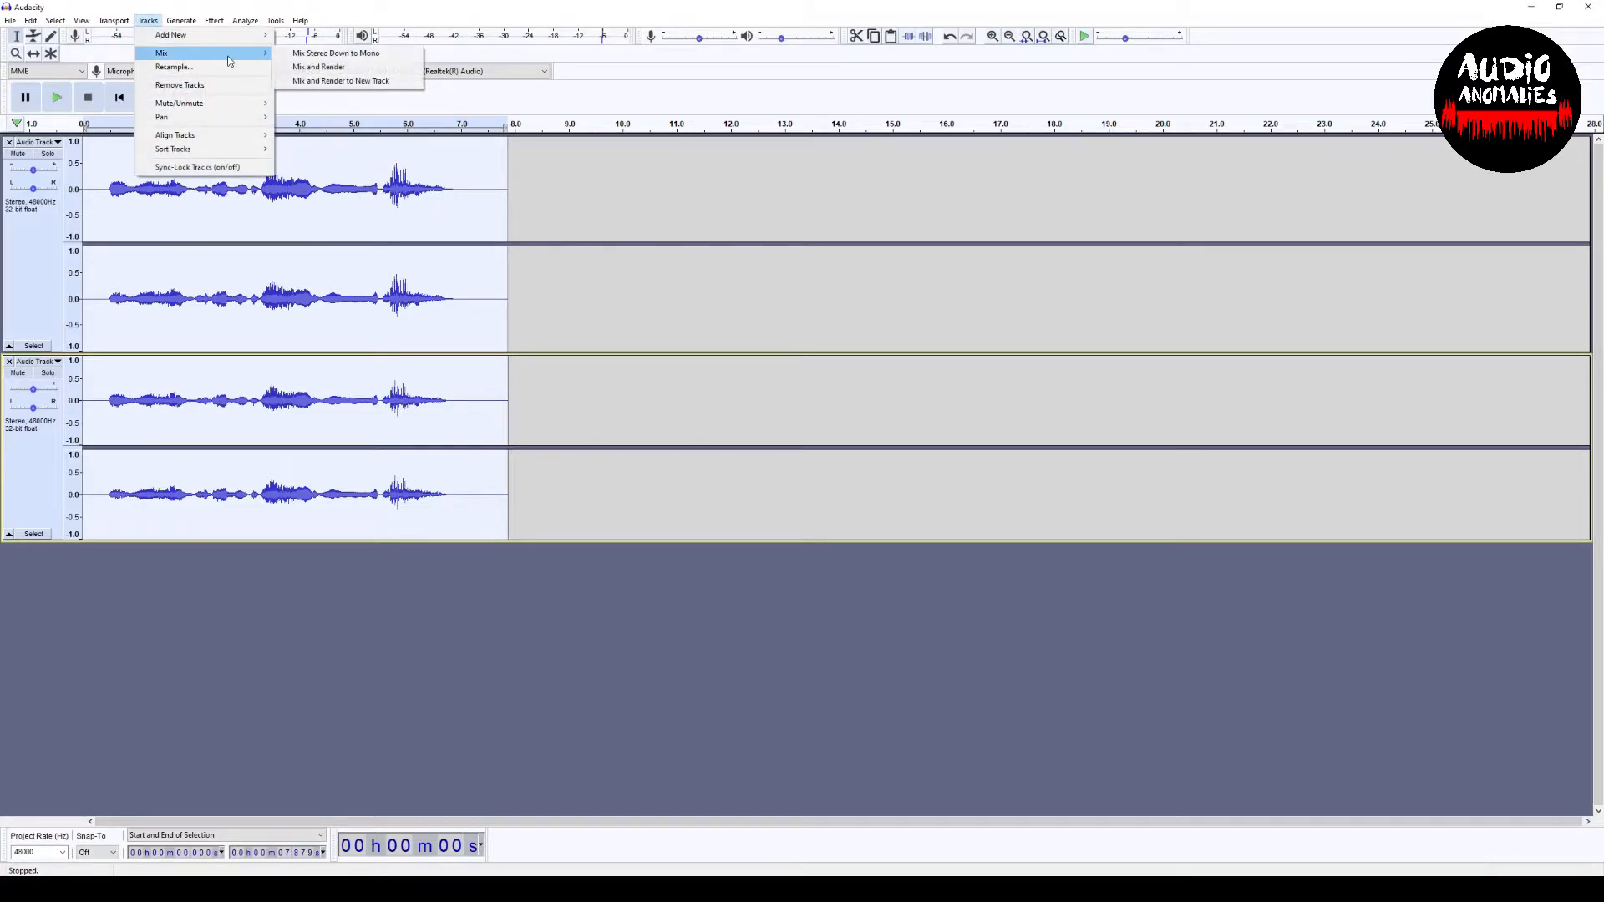
click(332, 78)
Mute the two source voice tracks and solo the rendered Mix track.
click(21, 373)
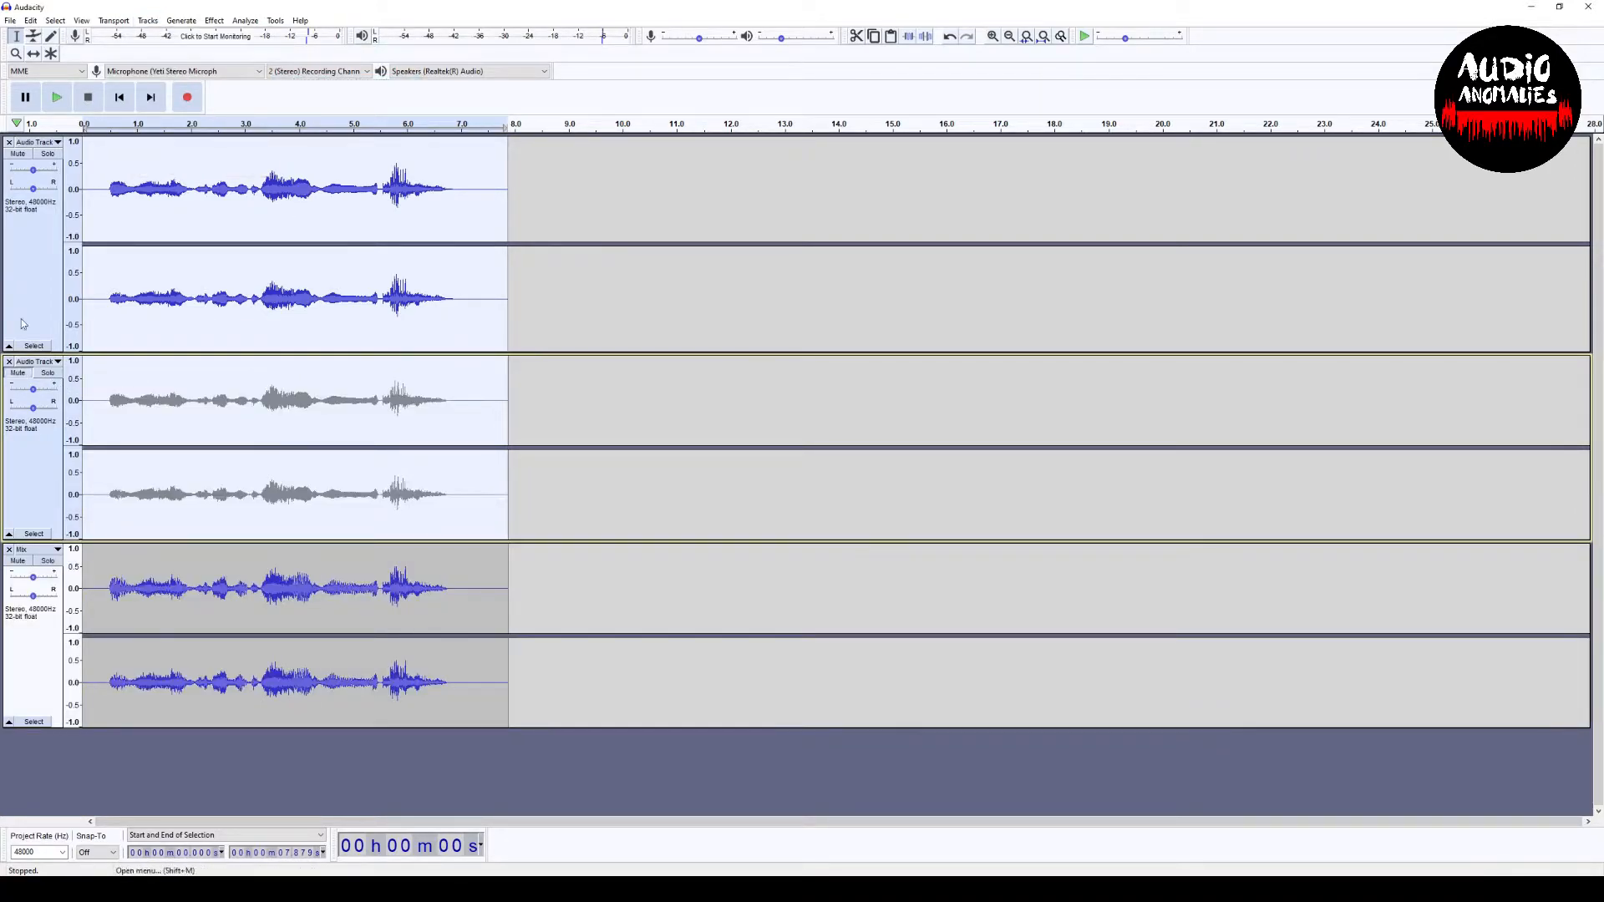
click(20, 156)
click(47, 561)
Open Vocal Finalizer on the whole Mix track, then lower the Compressor intensity and raise the EQ high-pass cutoff while previewing.
double_click(230, 607)
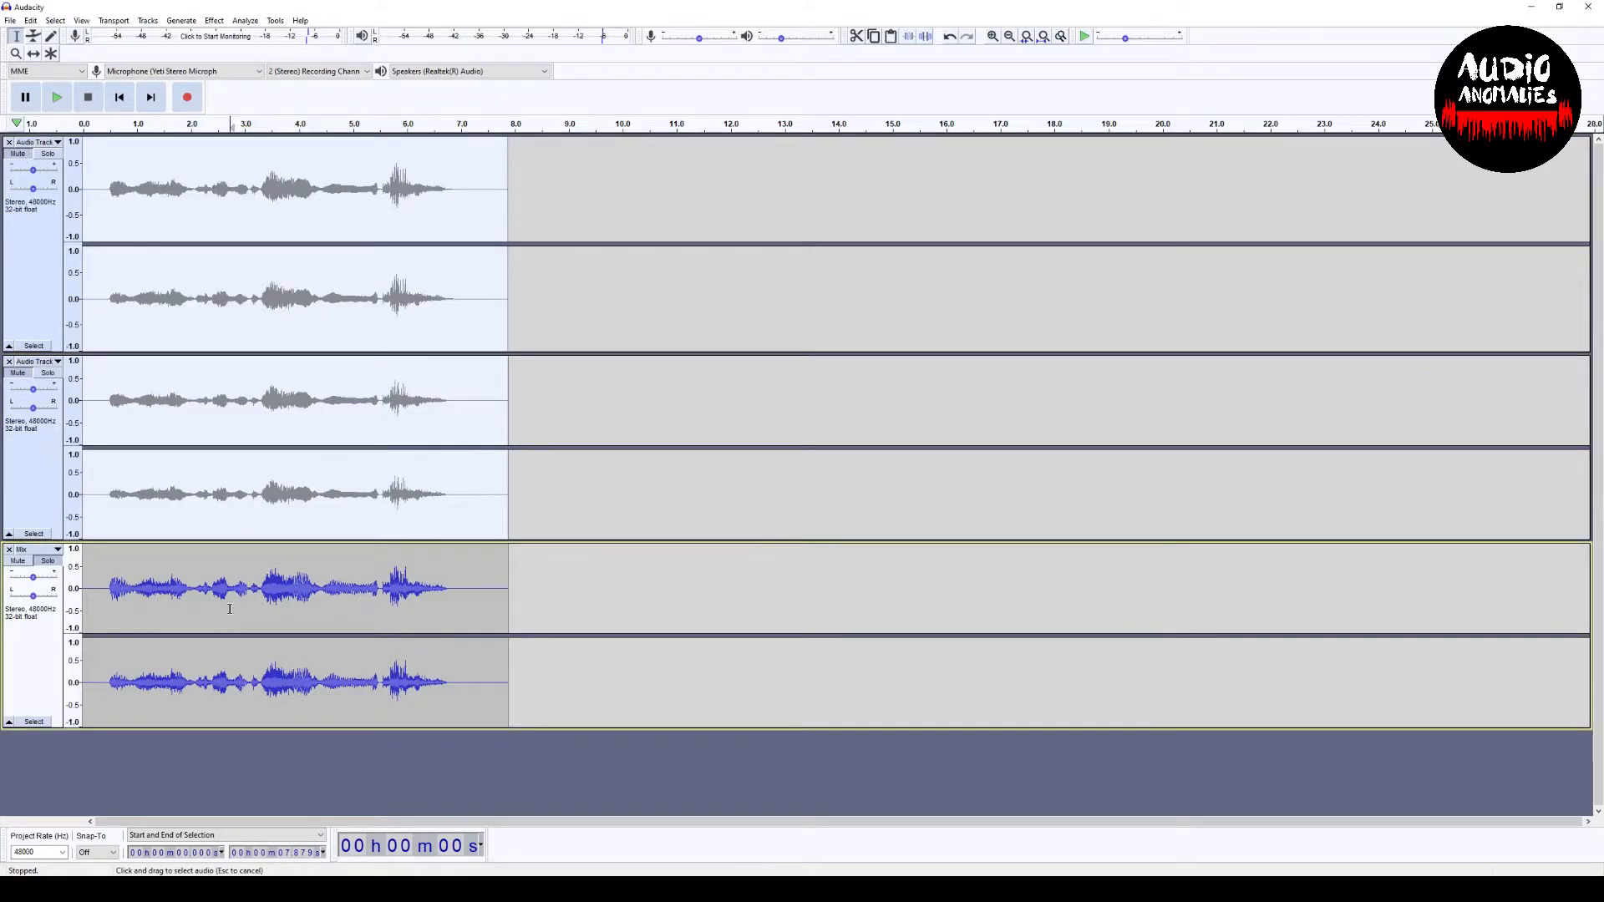
click(214, 20)
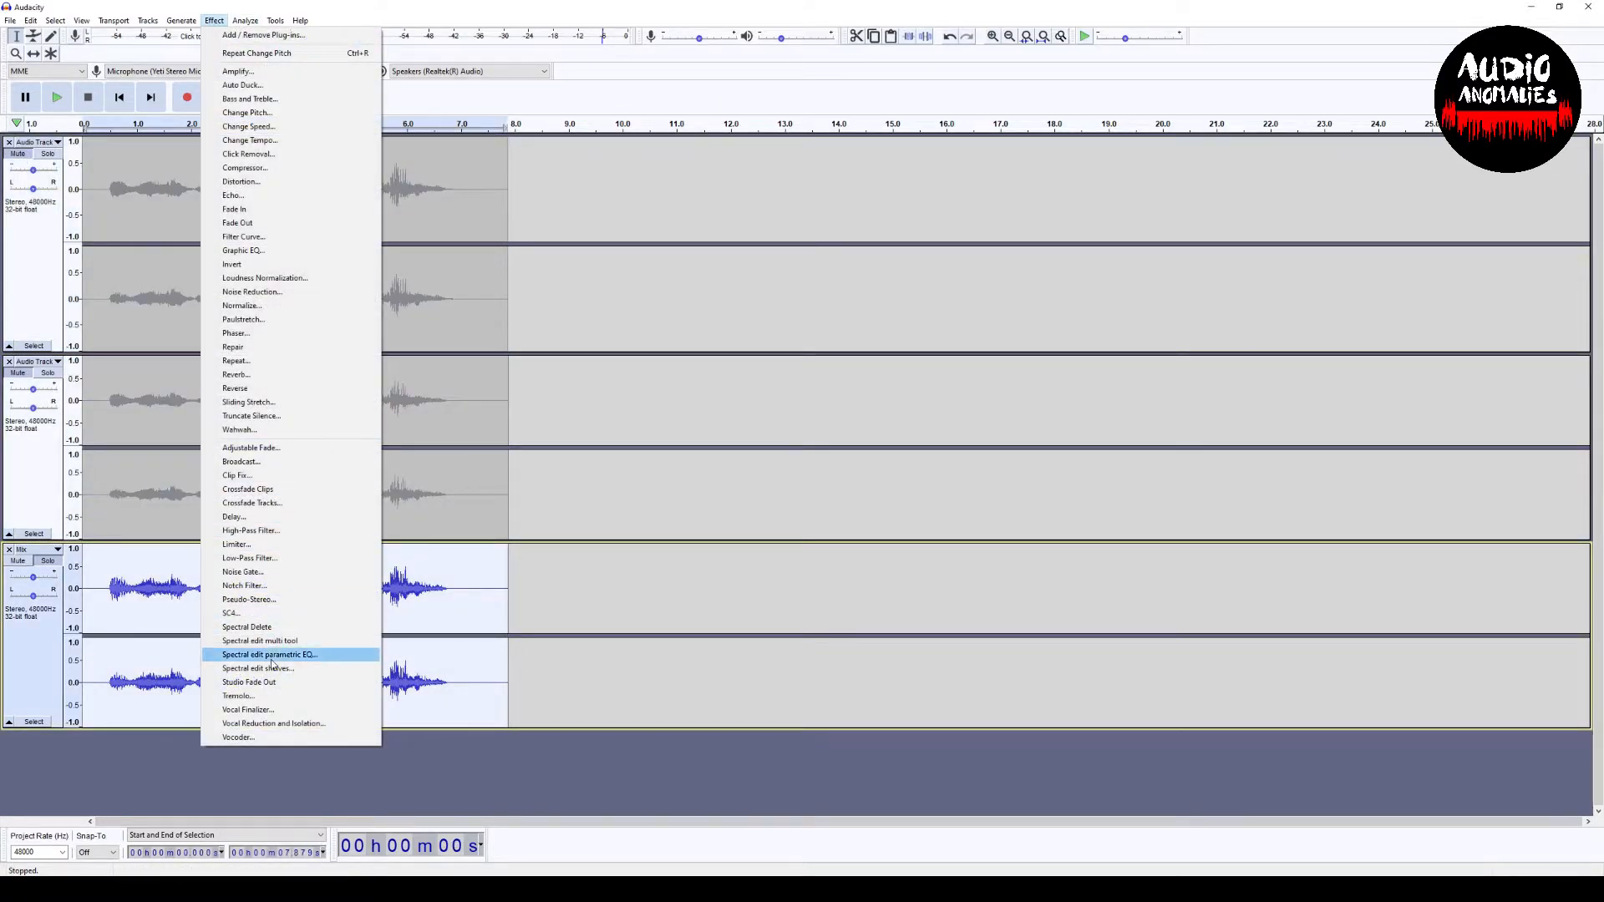
click(262, 709)
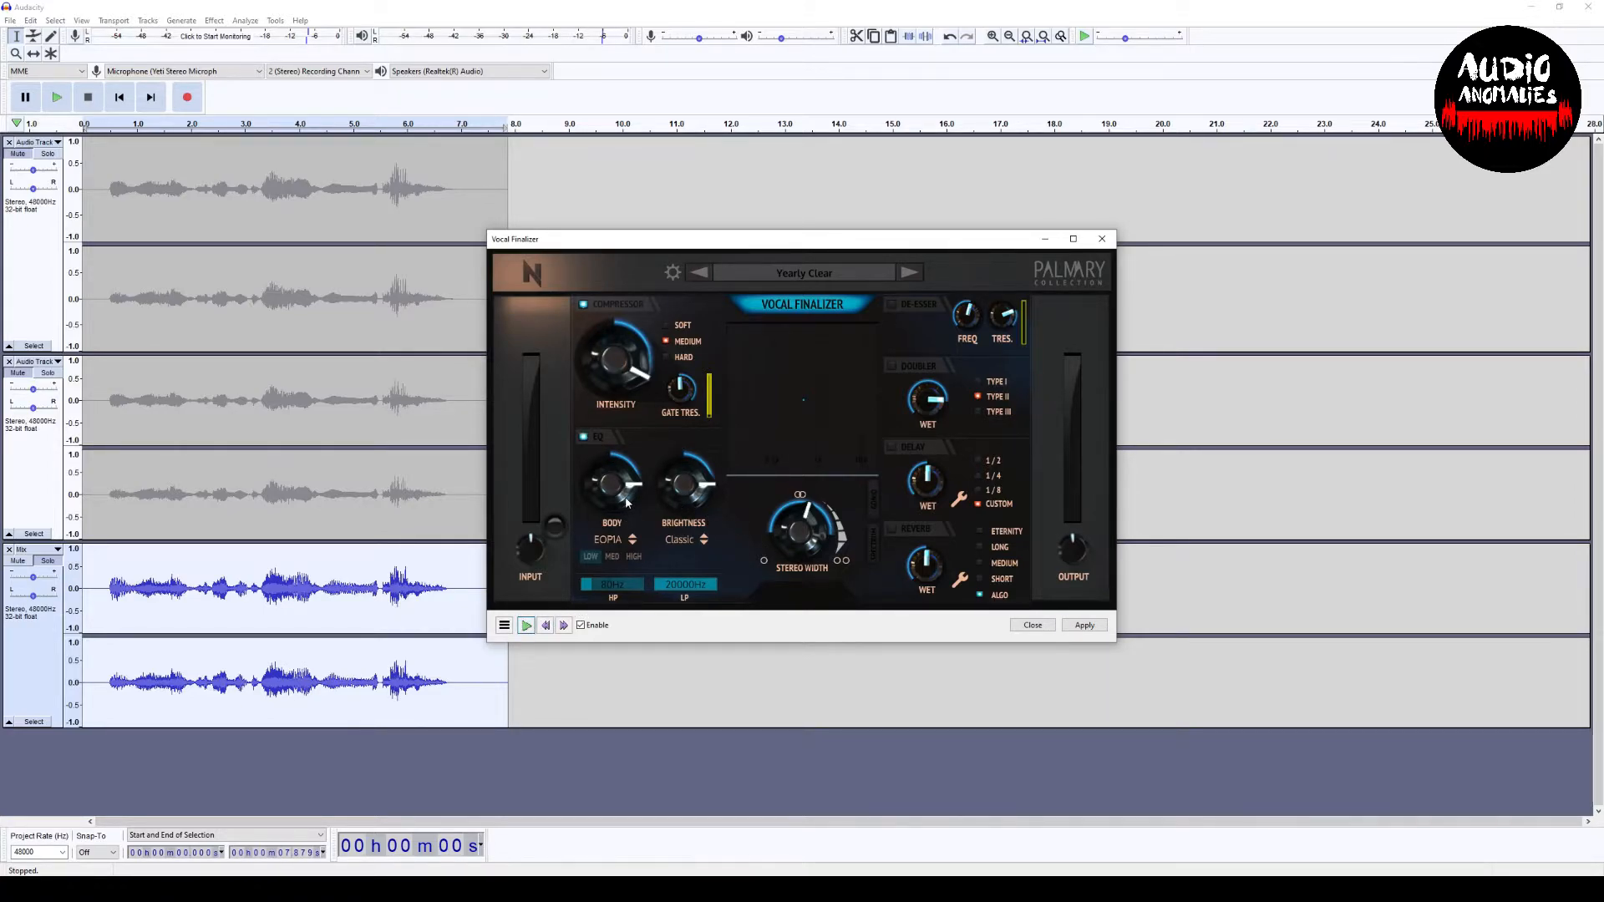
key(space)
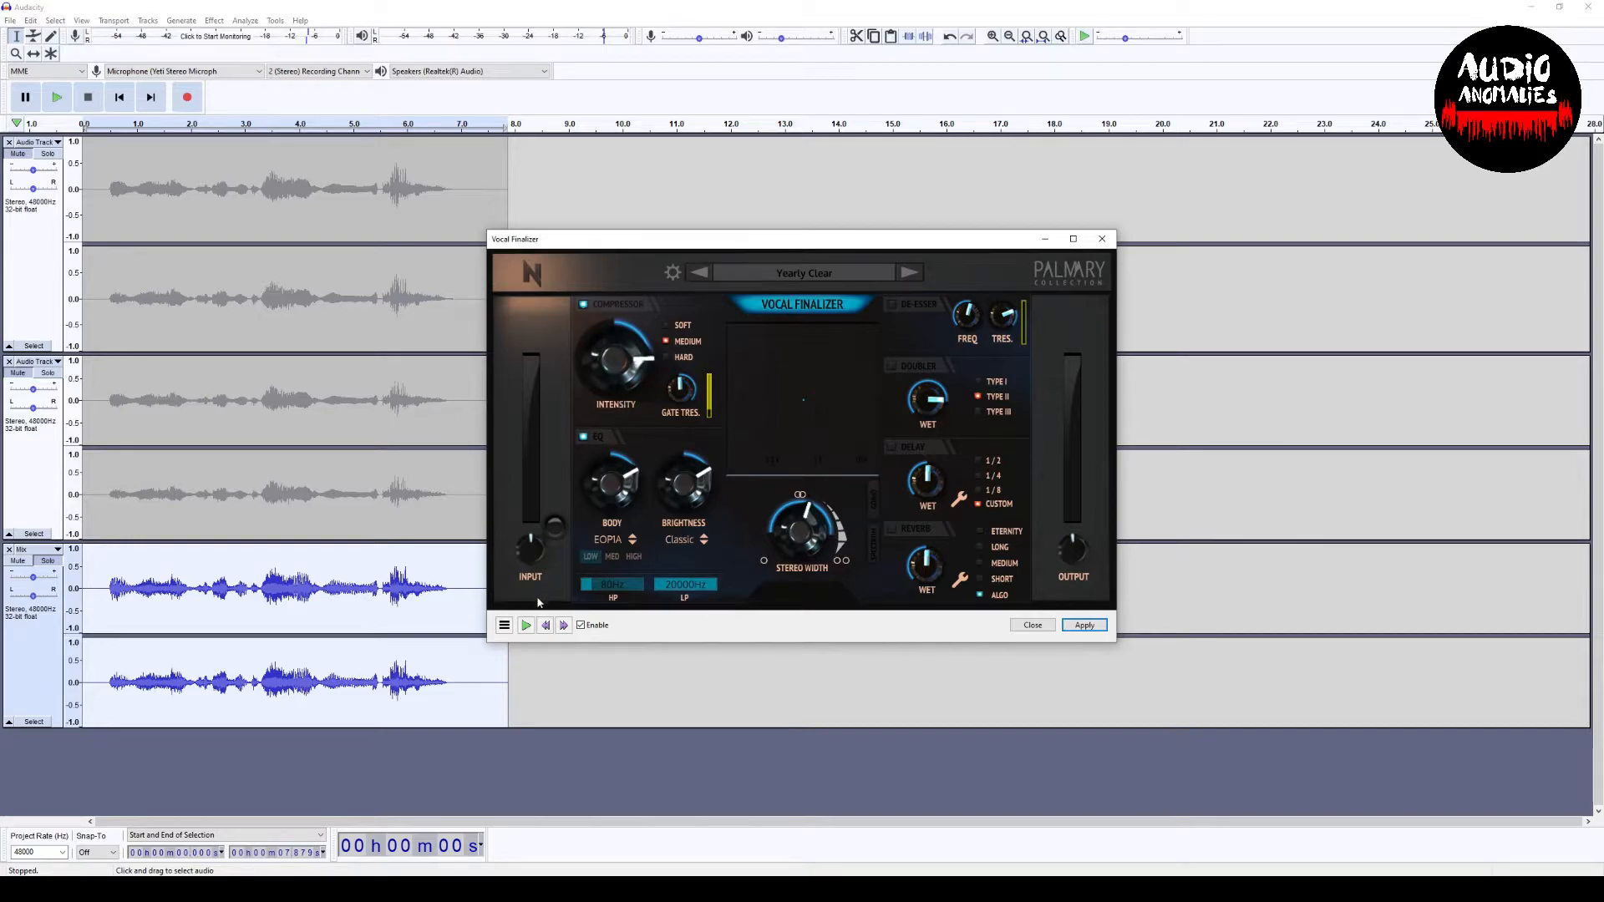
key(space)
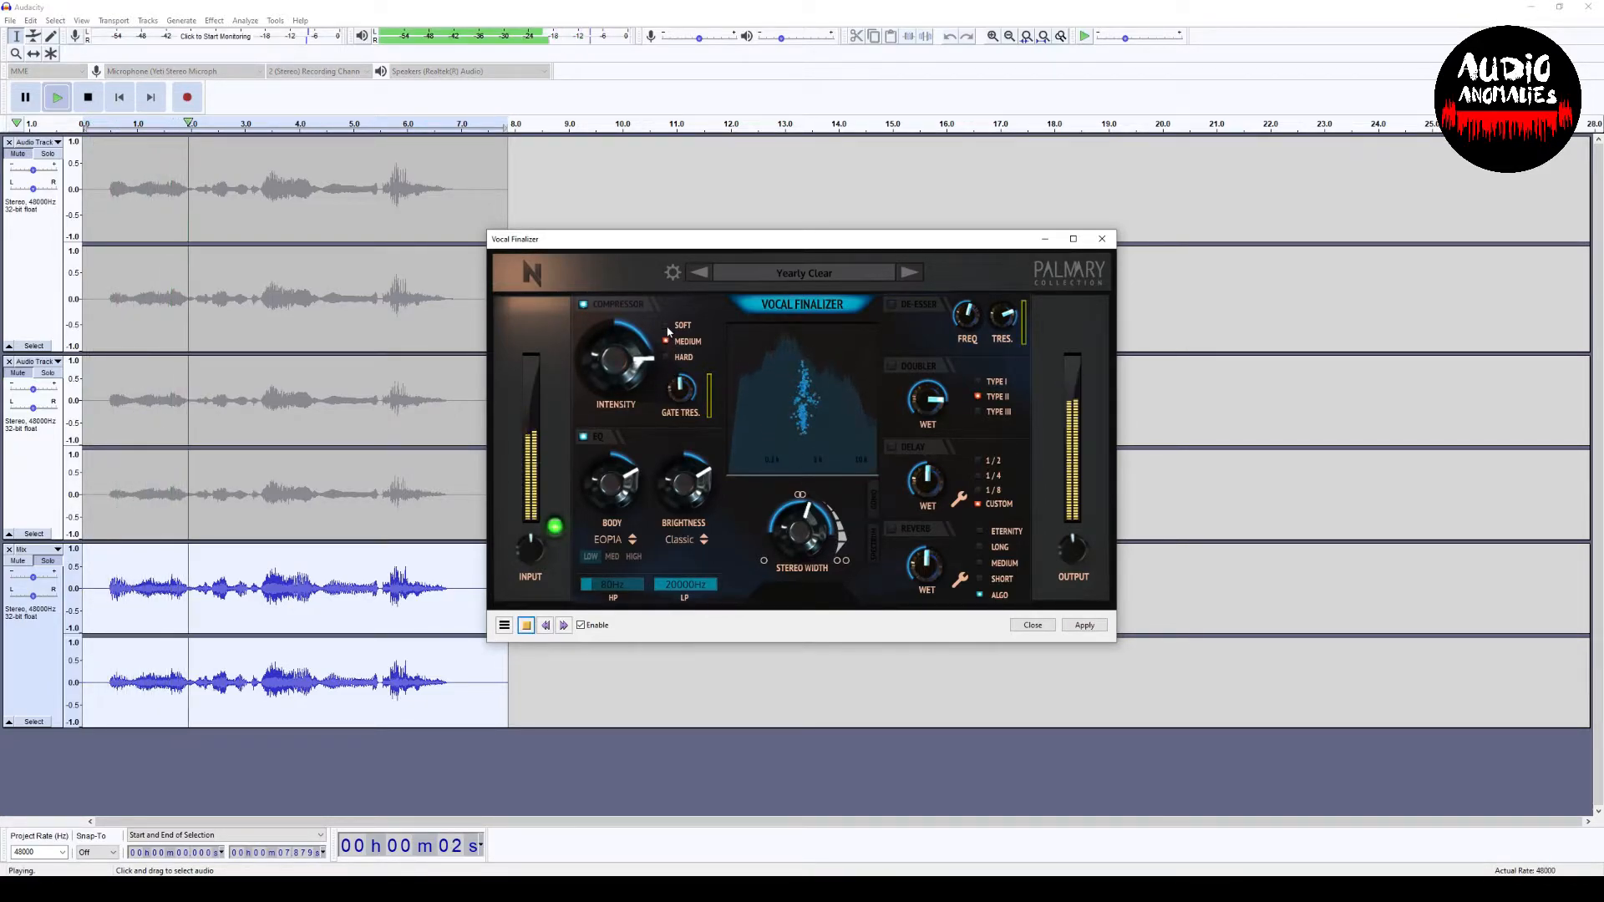
Enable the Doubler with a reduced wet level, then raise the Stereo Width and high-pass cutoff while previewing the Mix track.
double_click(799, 529)
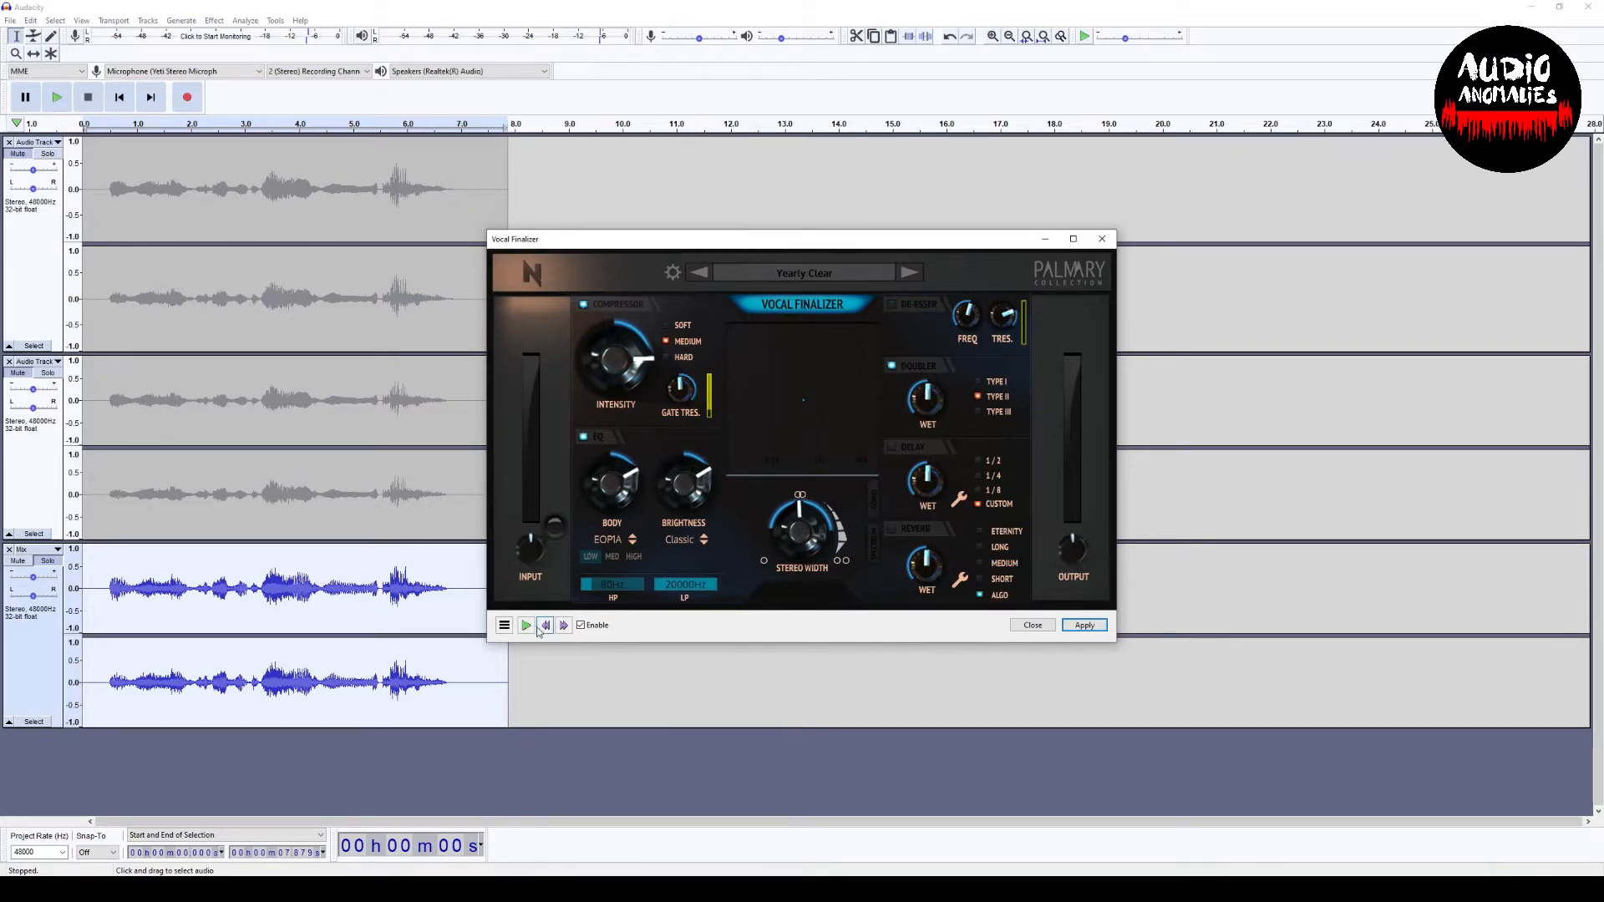
key(space)
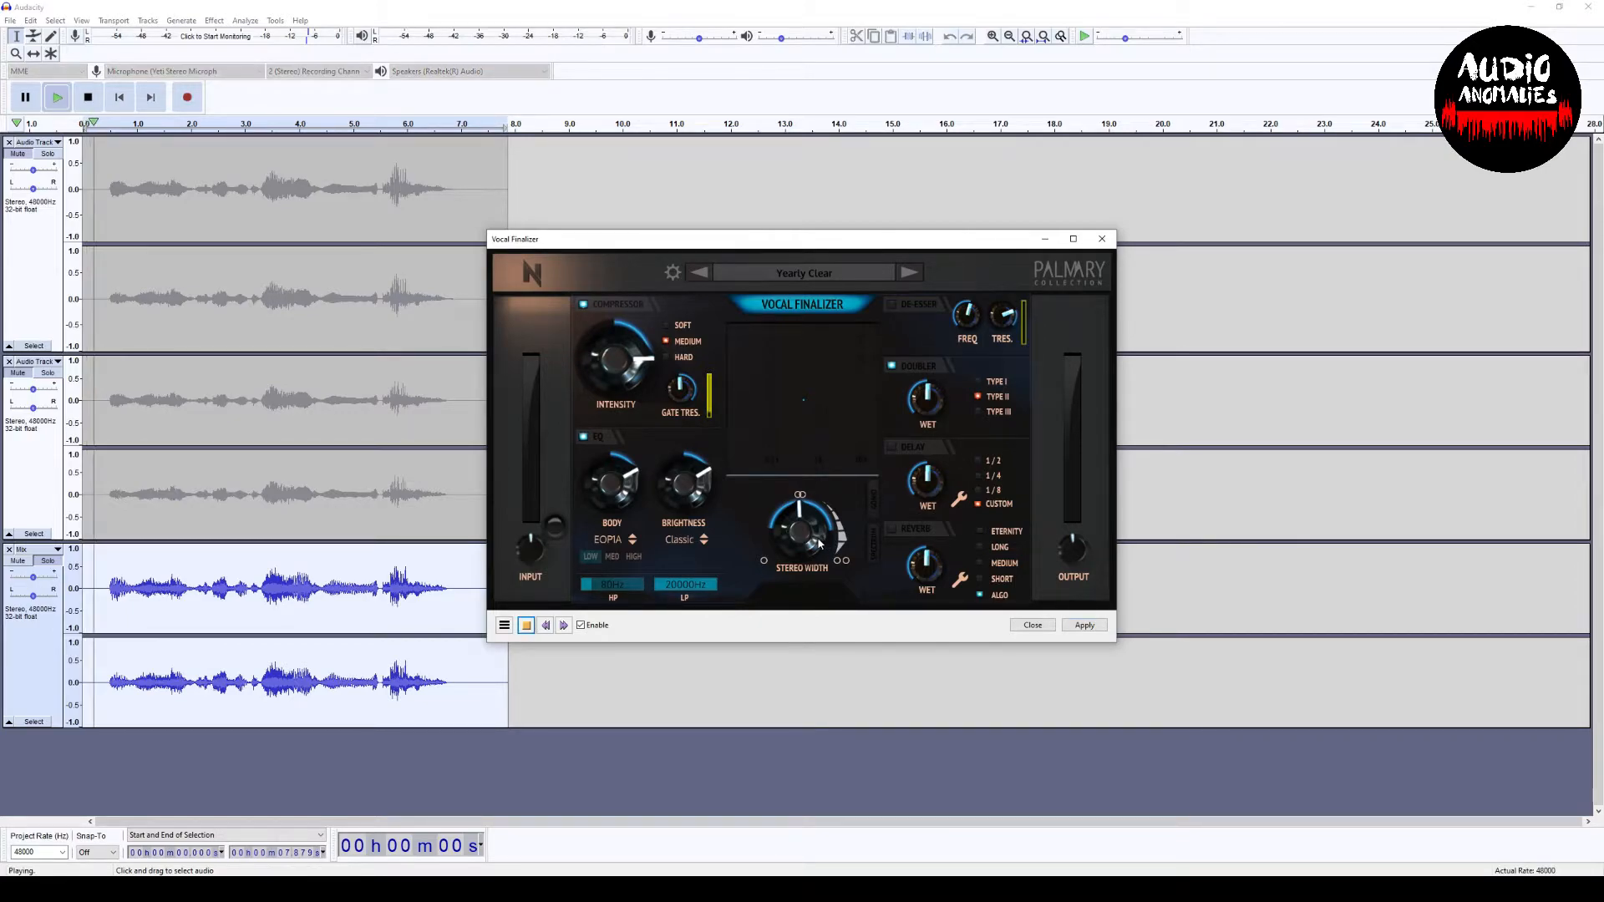
drag(817, 541, 832, 527)
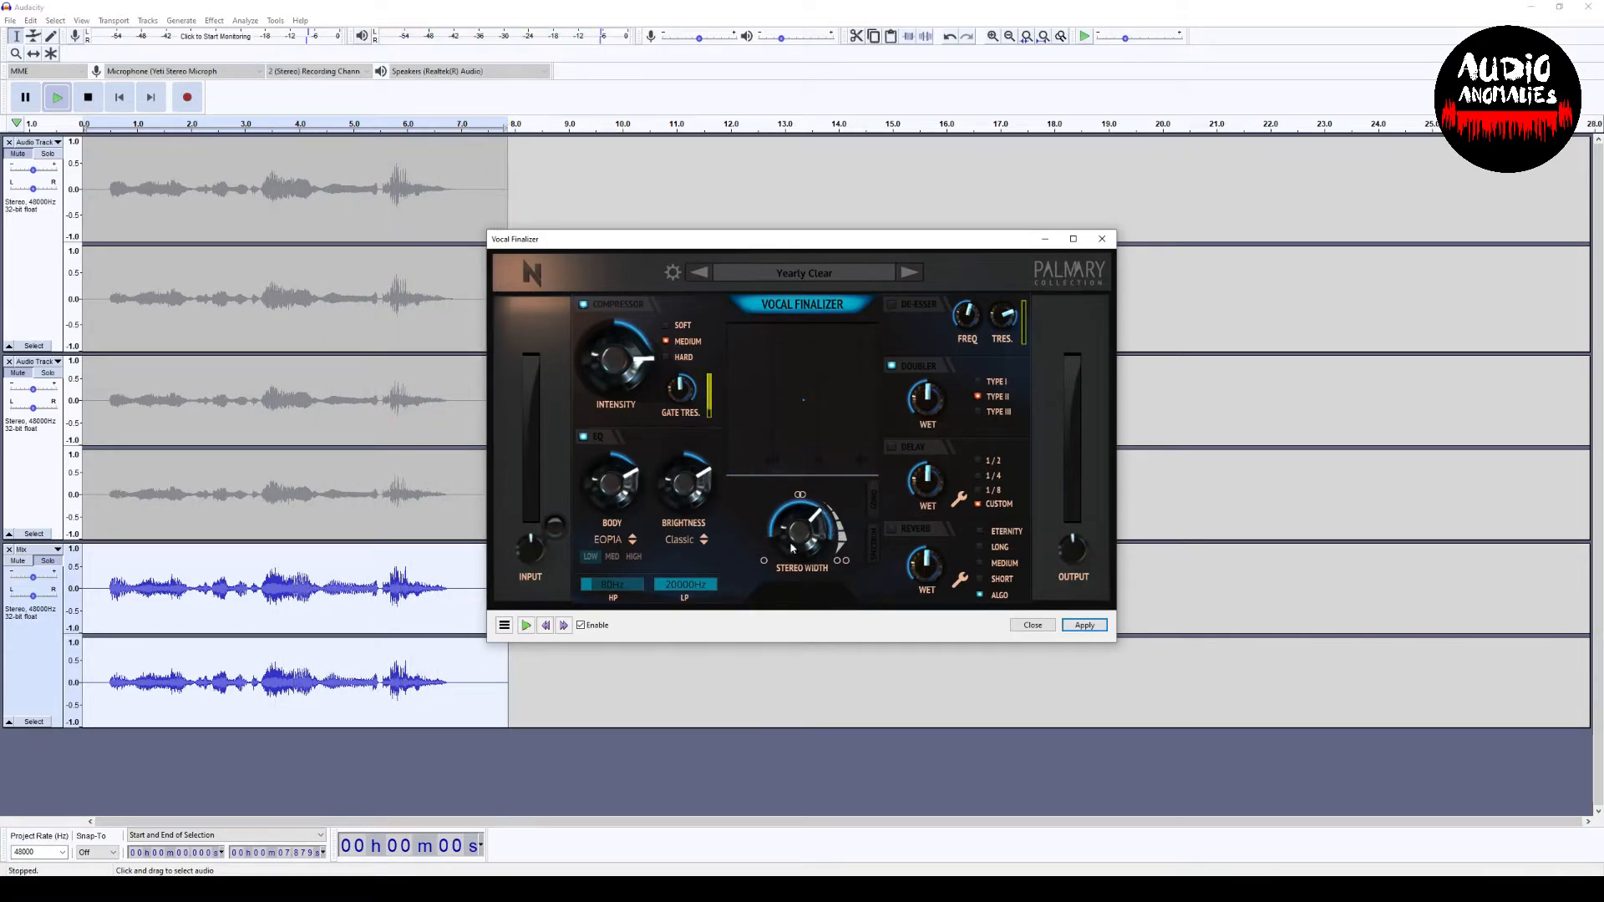
key(space)
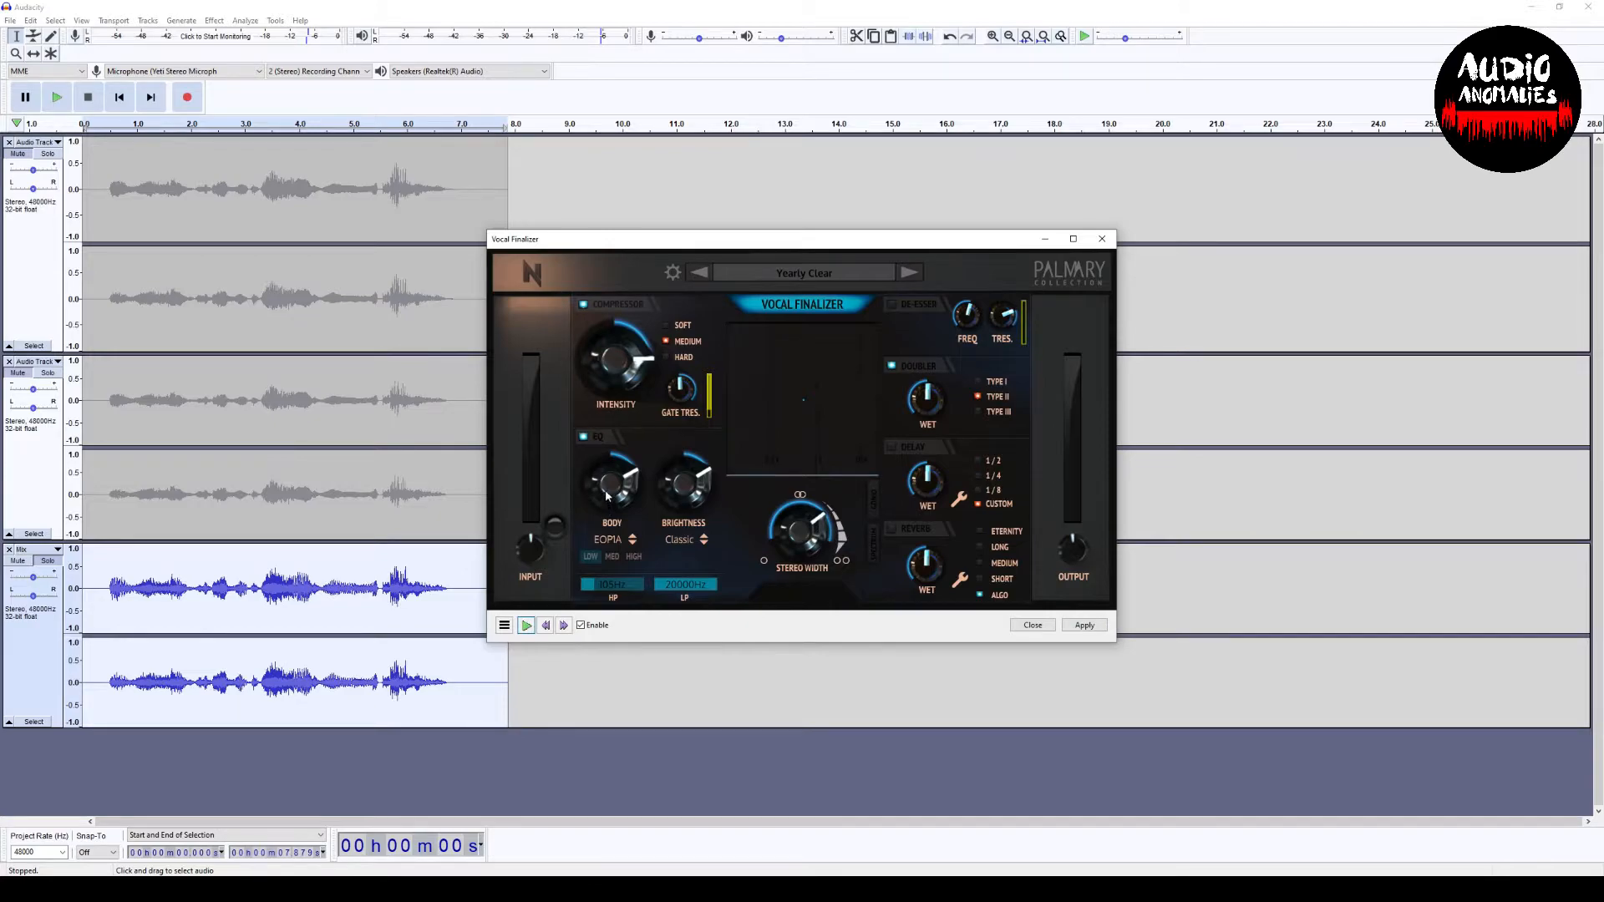
Raise the EQ Body and enable Reverb with a reduced wet level while previewing the Mix track.
key(space)
drag(607, 487, 609, 473)
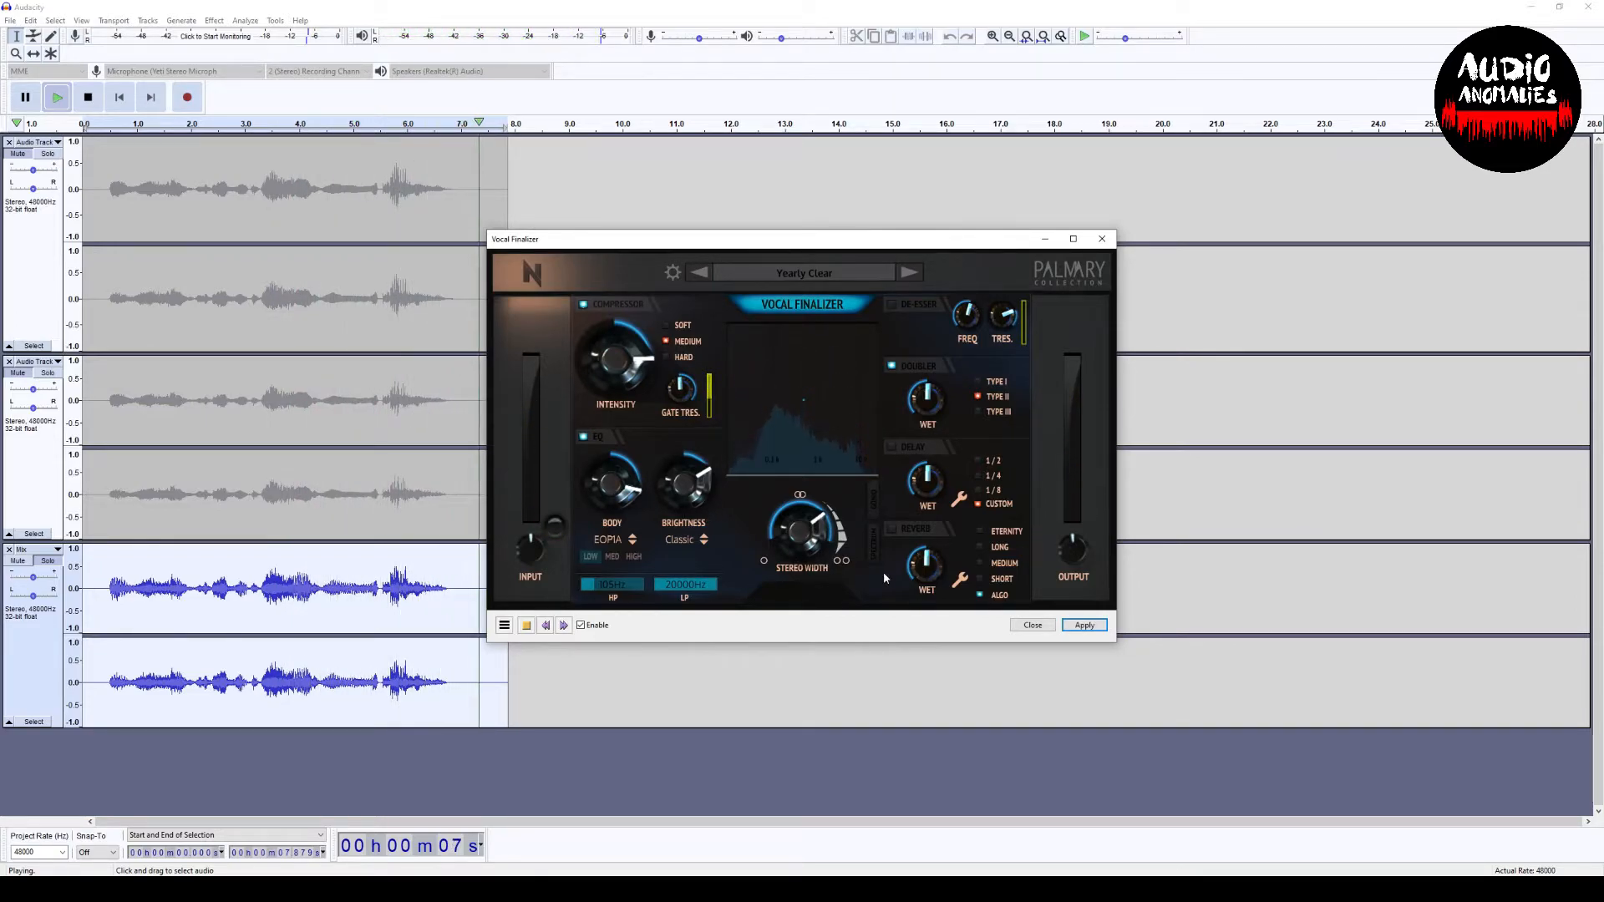
click(890, 529)
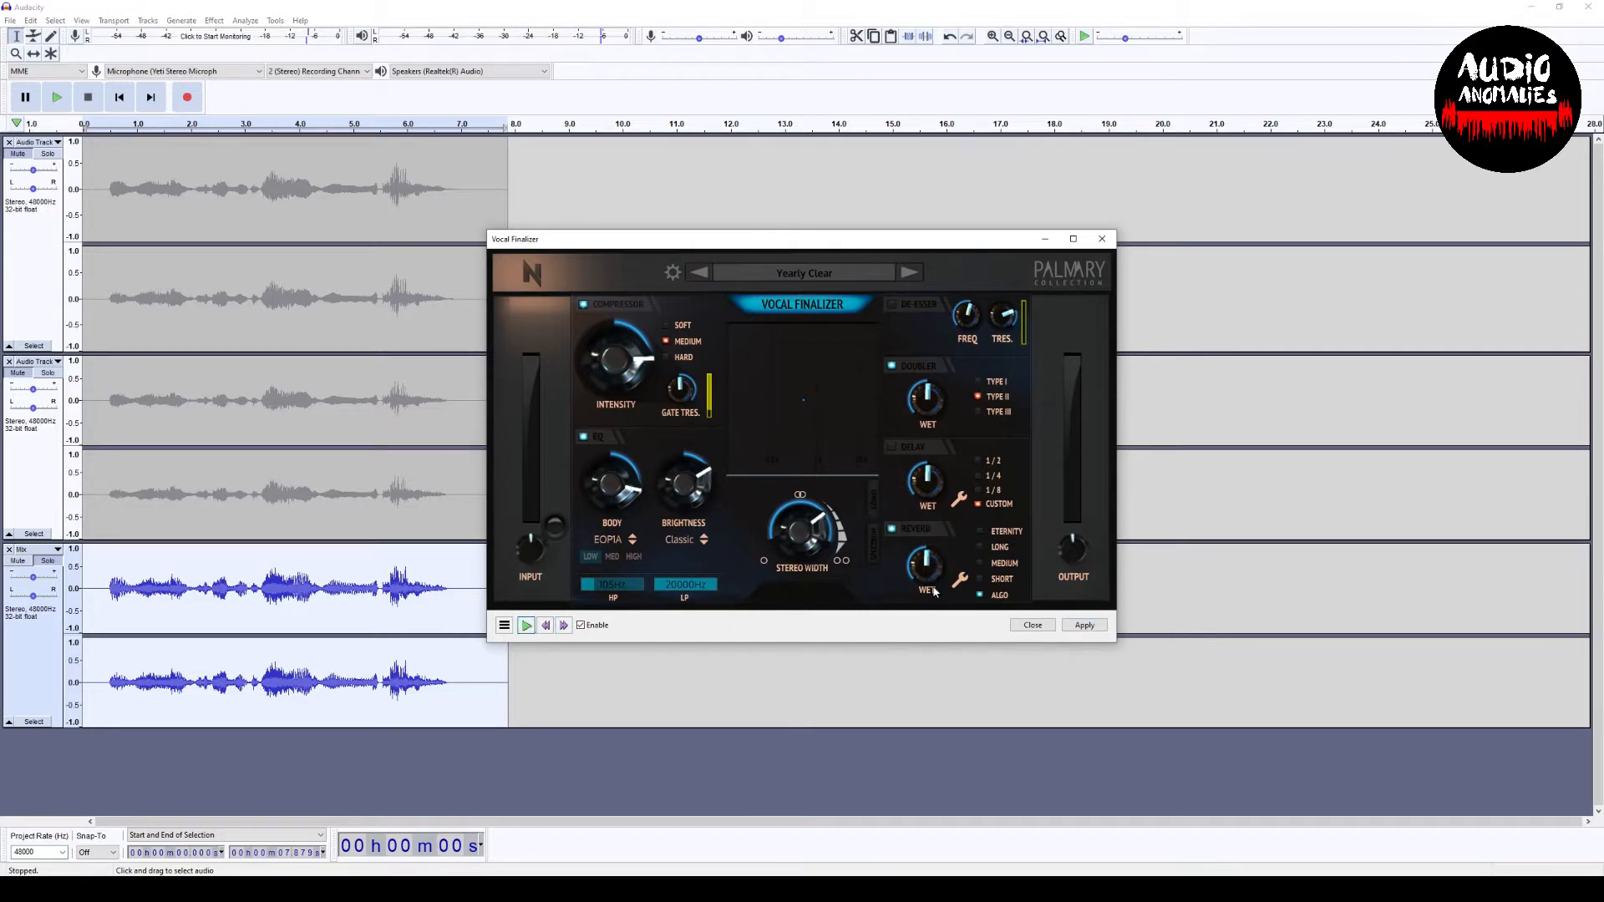
key(space)
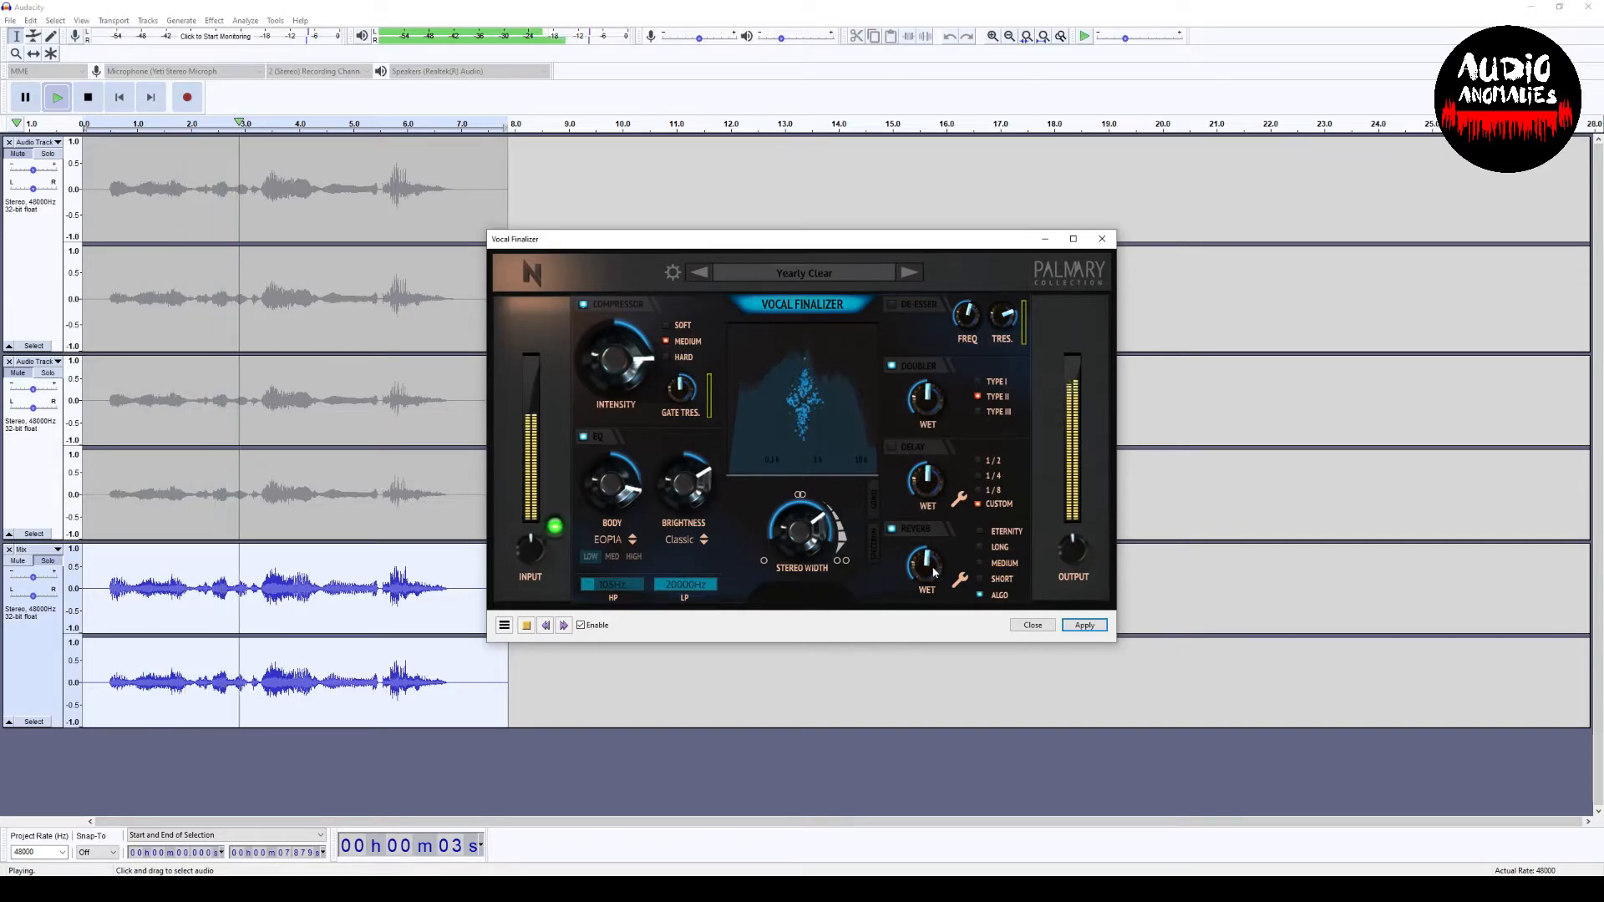
drag(941, 563, 929, 570)
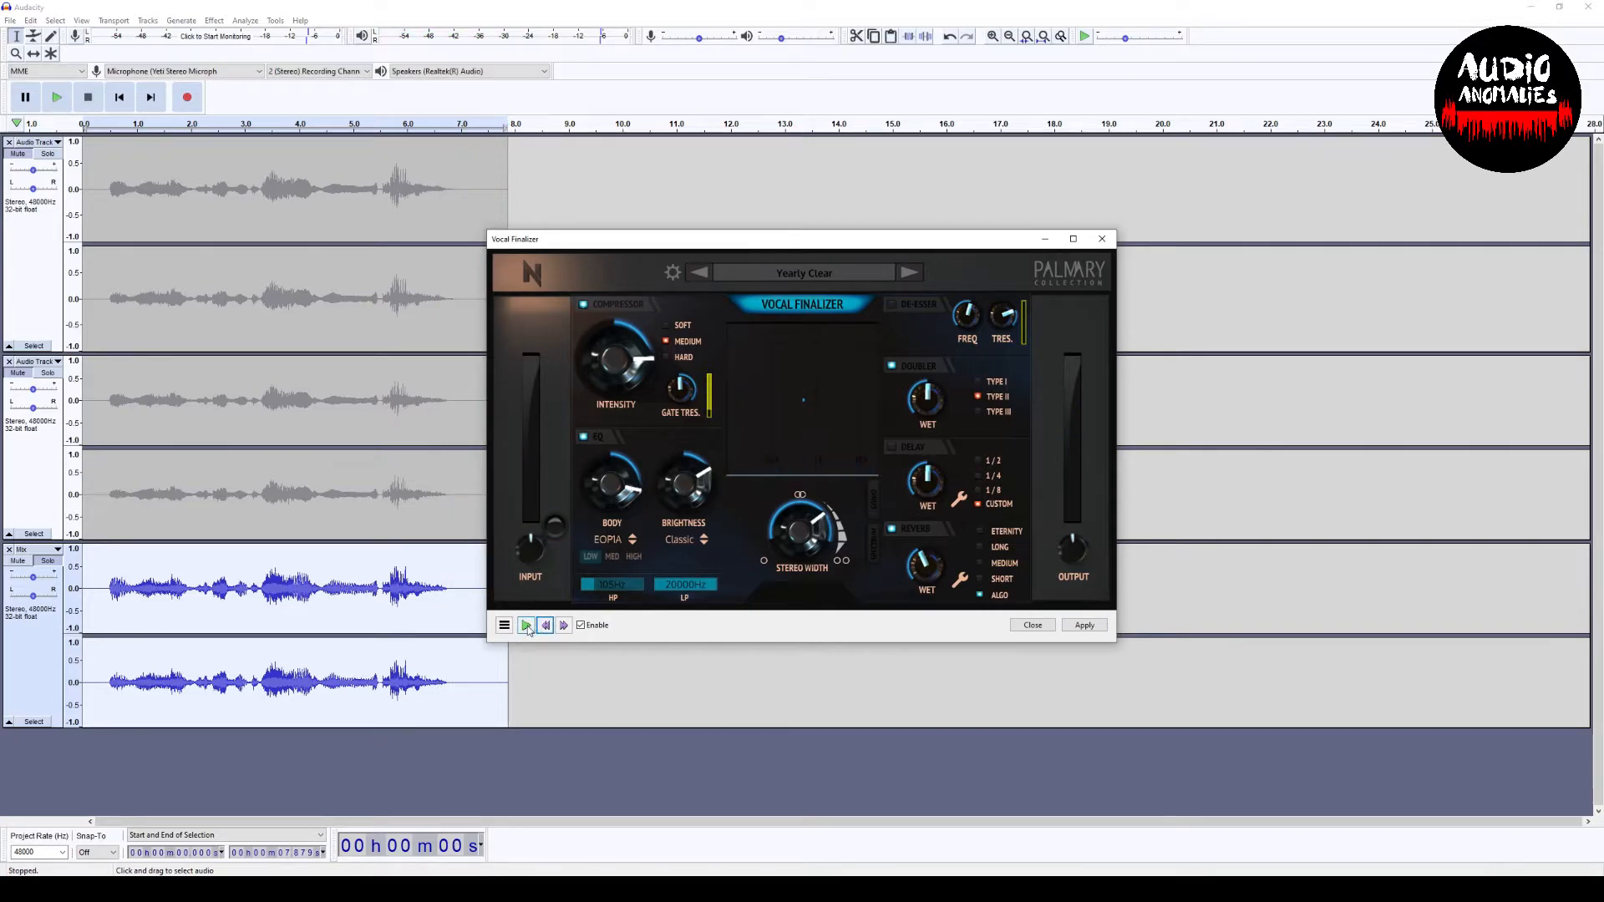
click(526, 626)
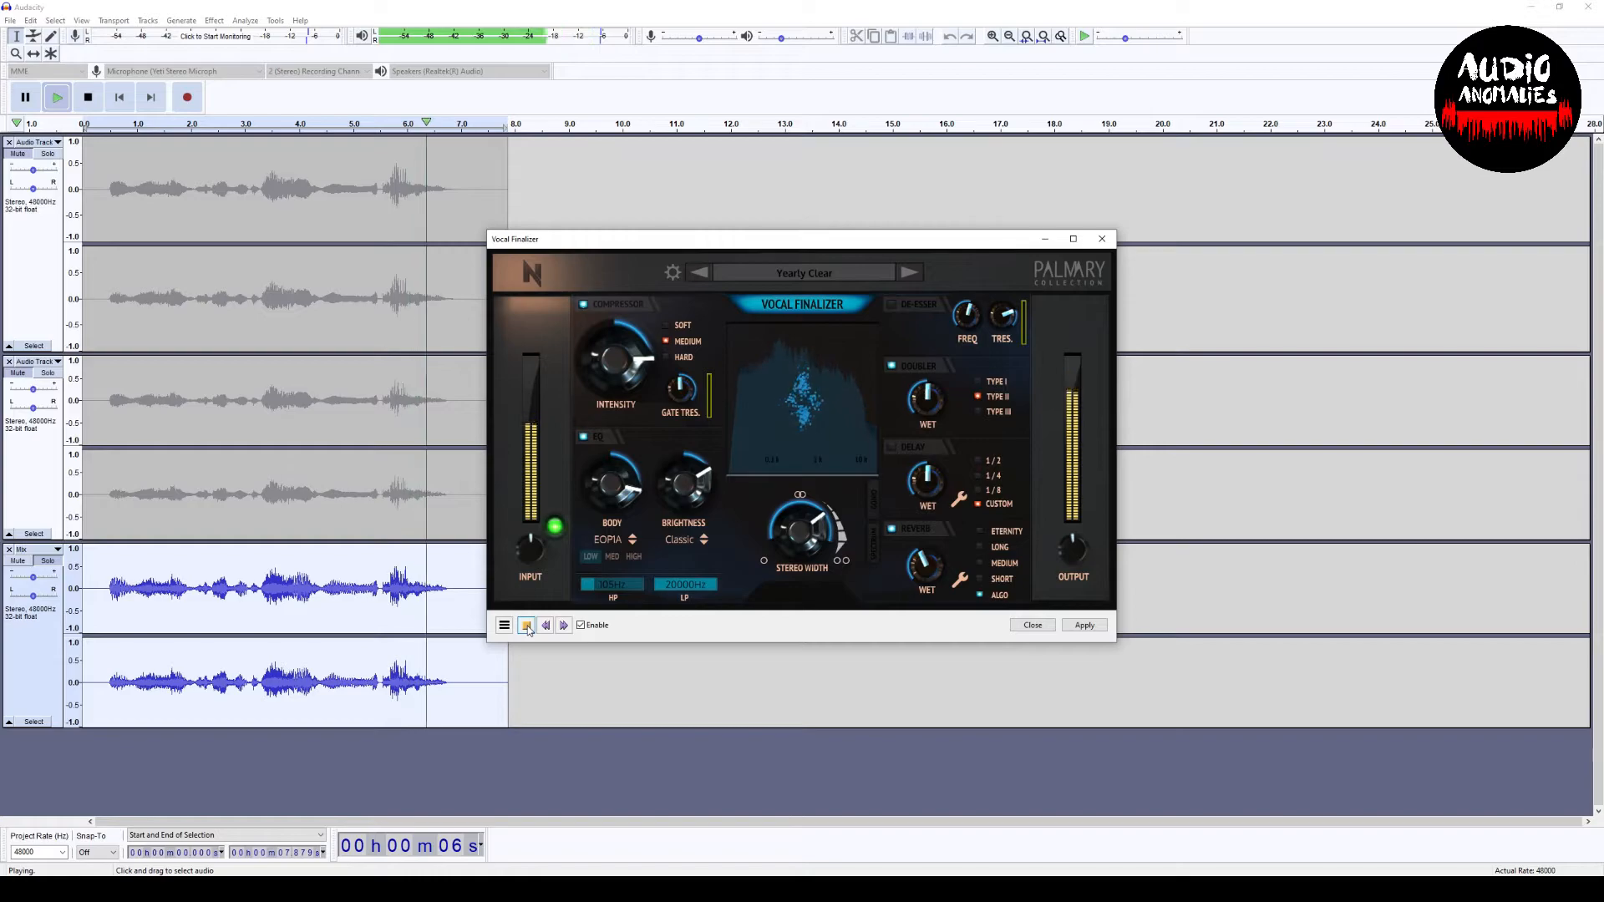
Reduce the Stereo Width and preview it, closing Vocal Finalizer without applying it.
drag(817, 525, 817, 553)
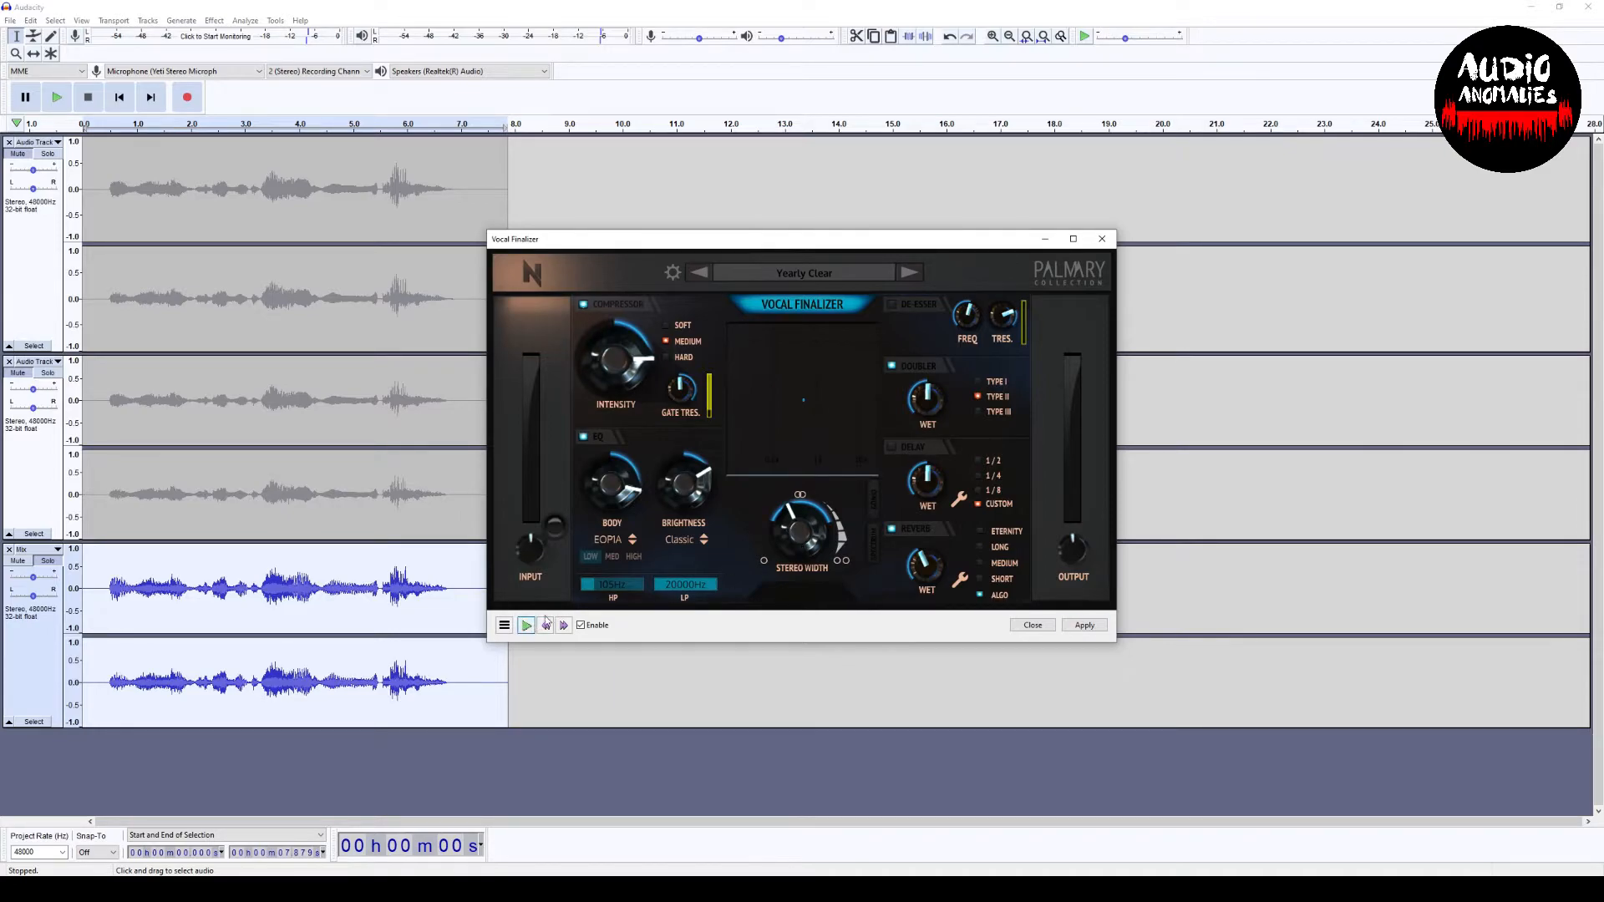
key(space)
click(1039, 628)
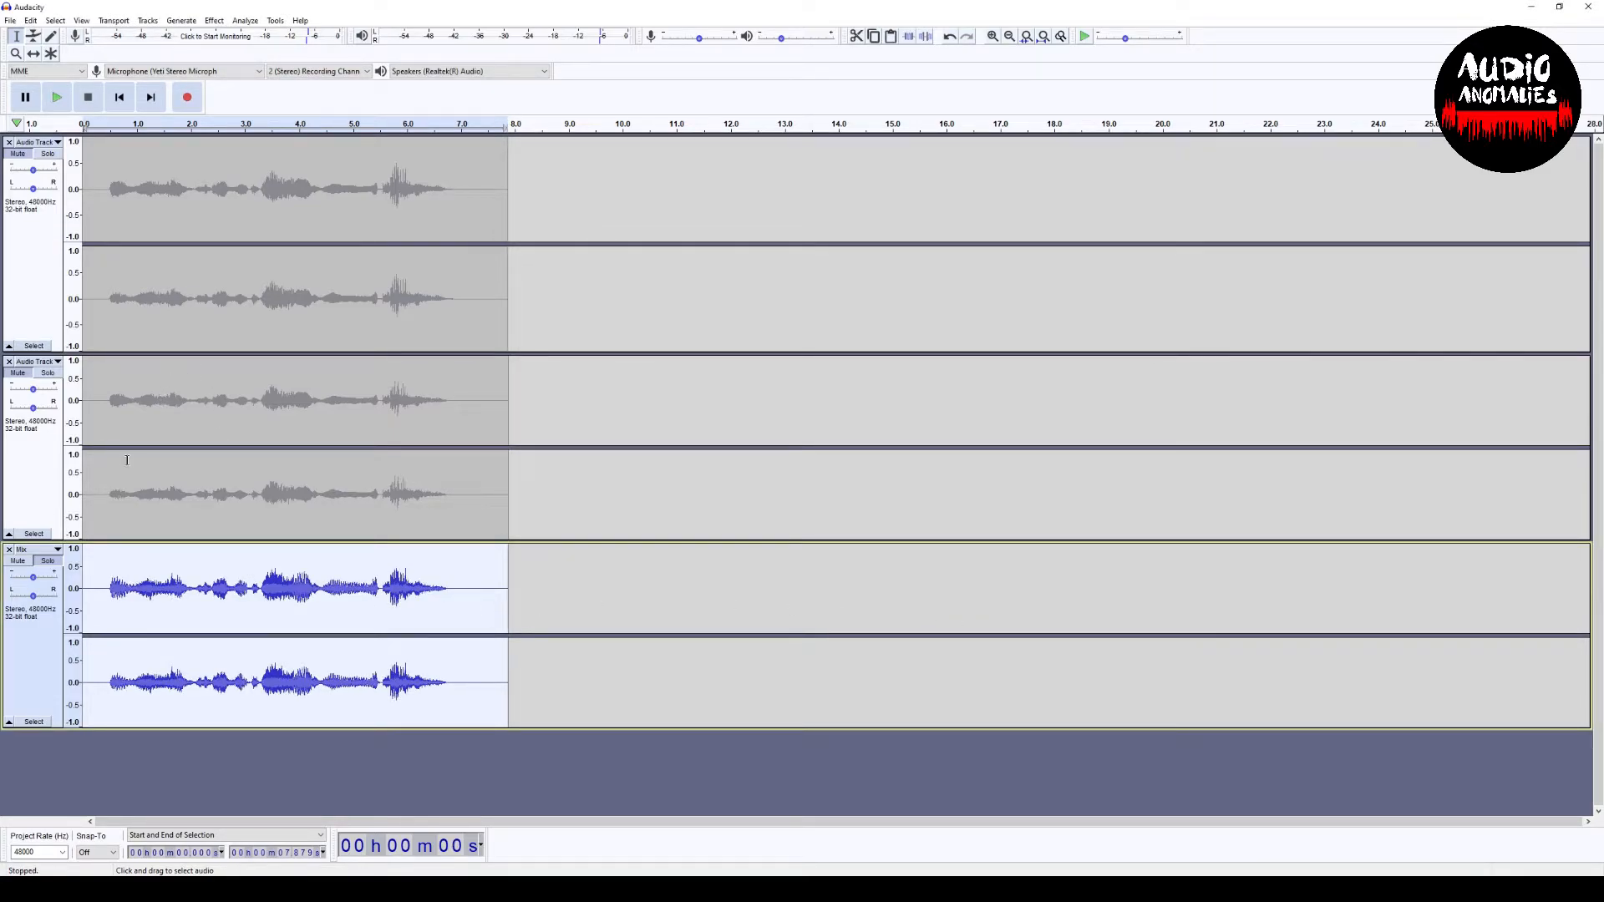
Solo each of the two source voice tracks in turn and listen to the opening of each.
click(50, 153)
click(57, 98)
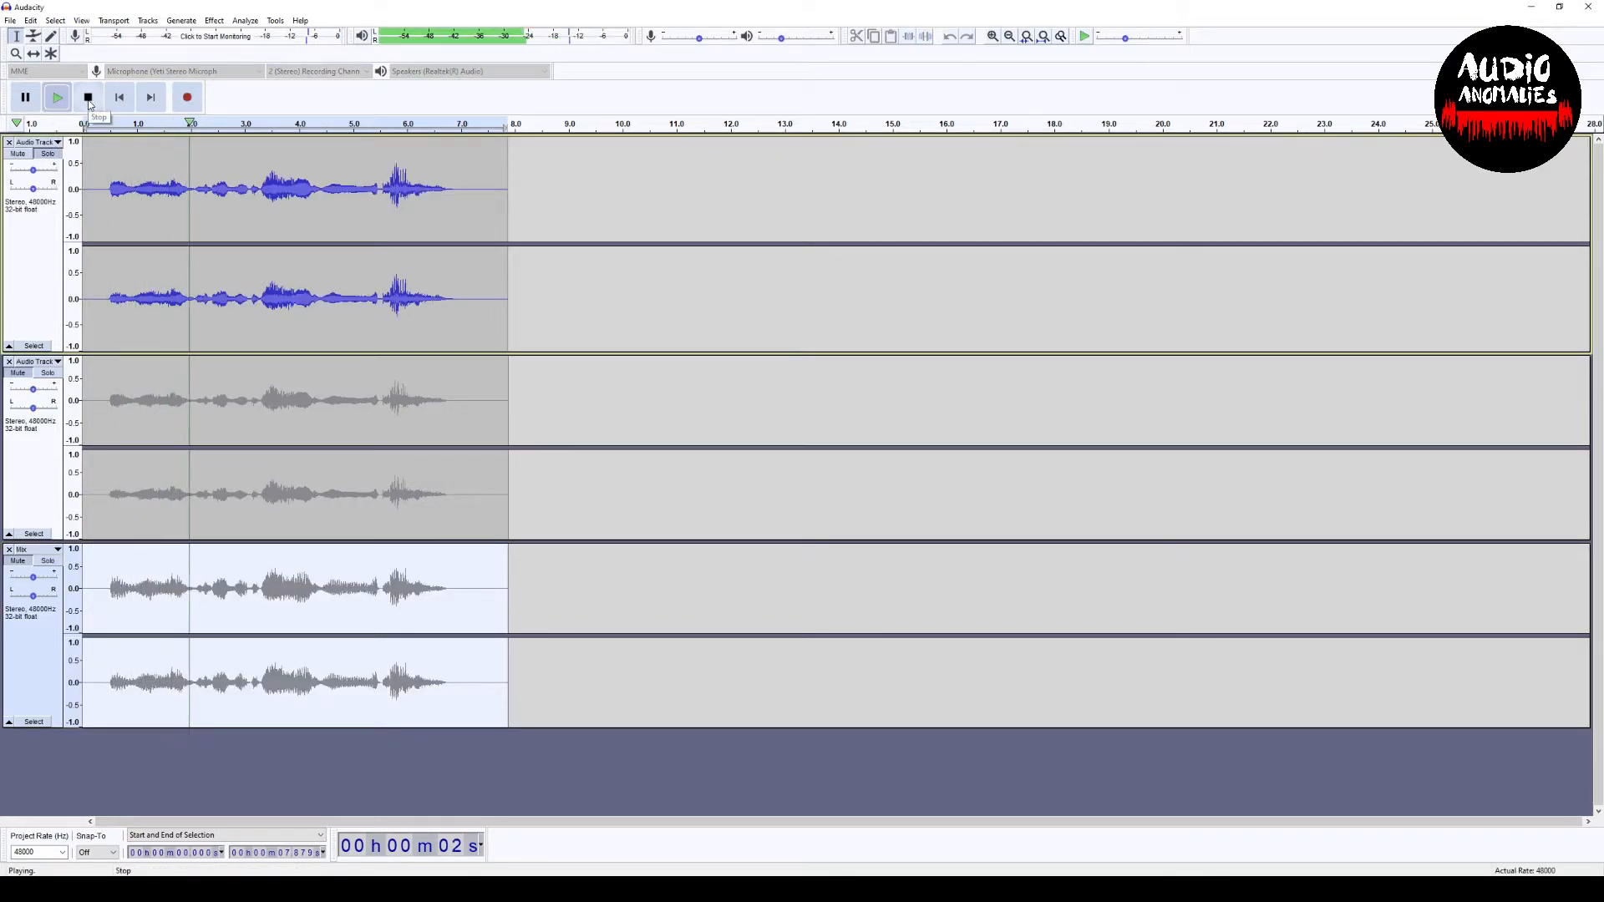
click(89, 102)
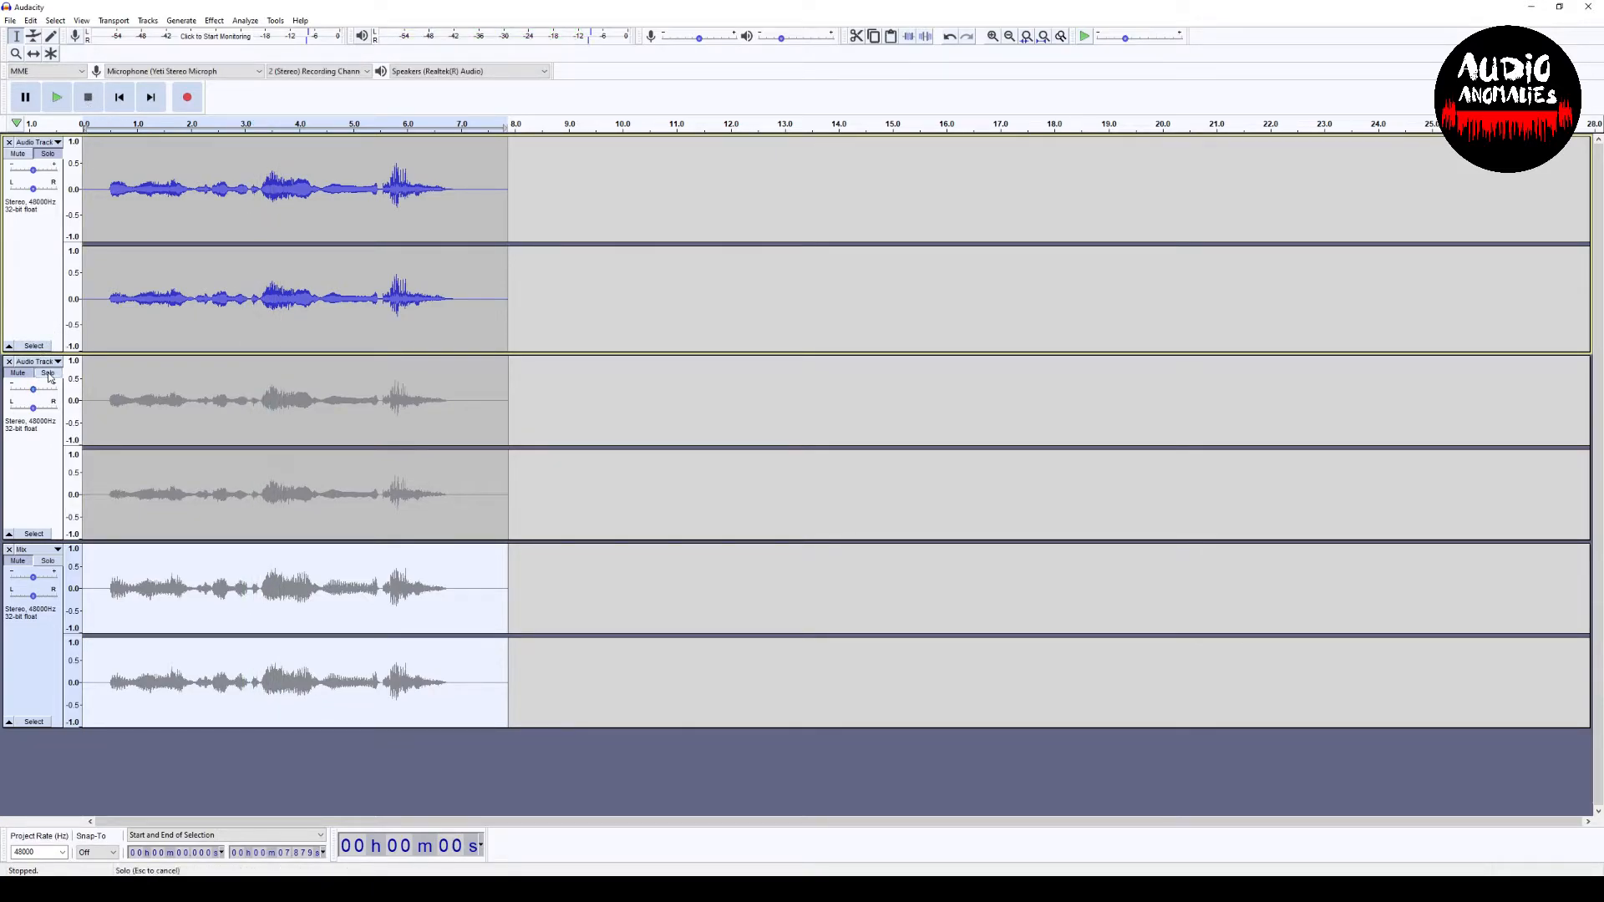
click(48, 375)
click(65, 98)
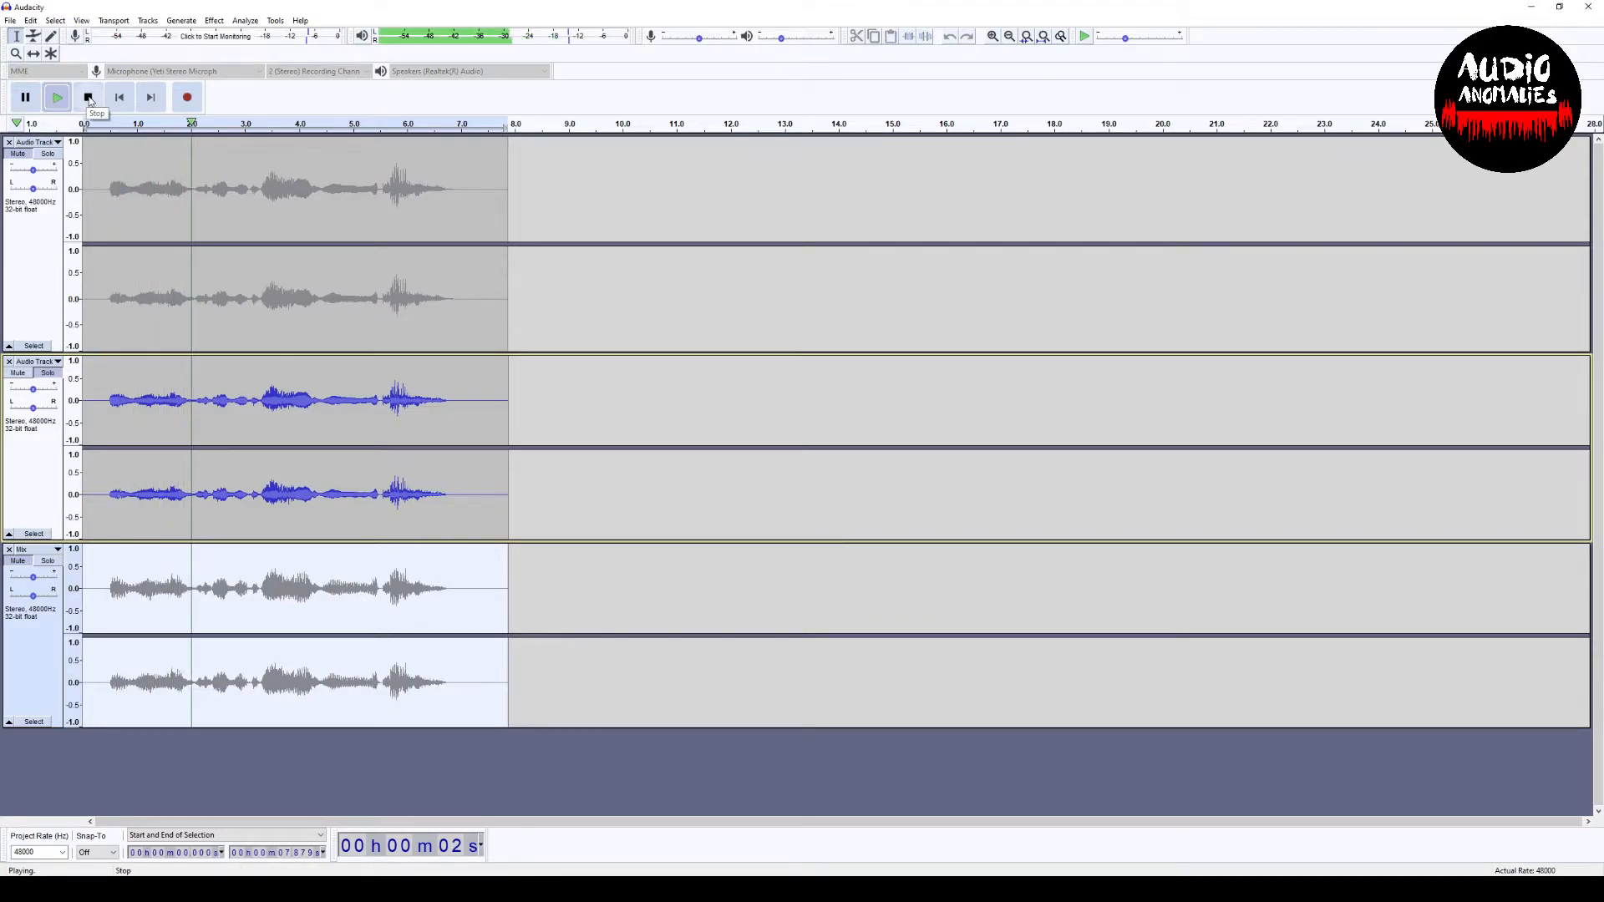
click(88, 98)
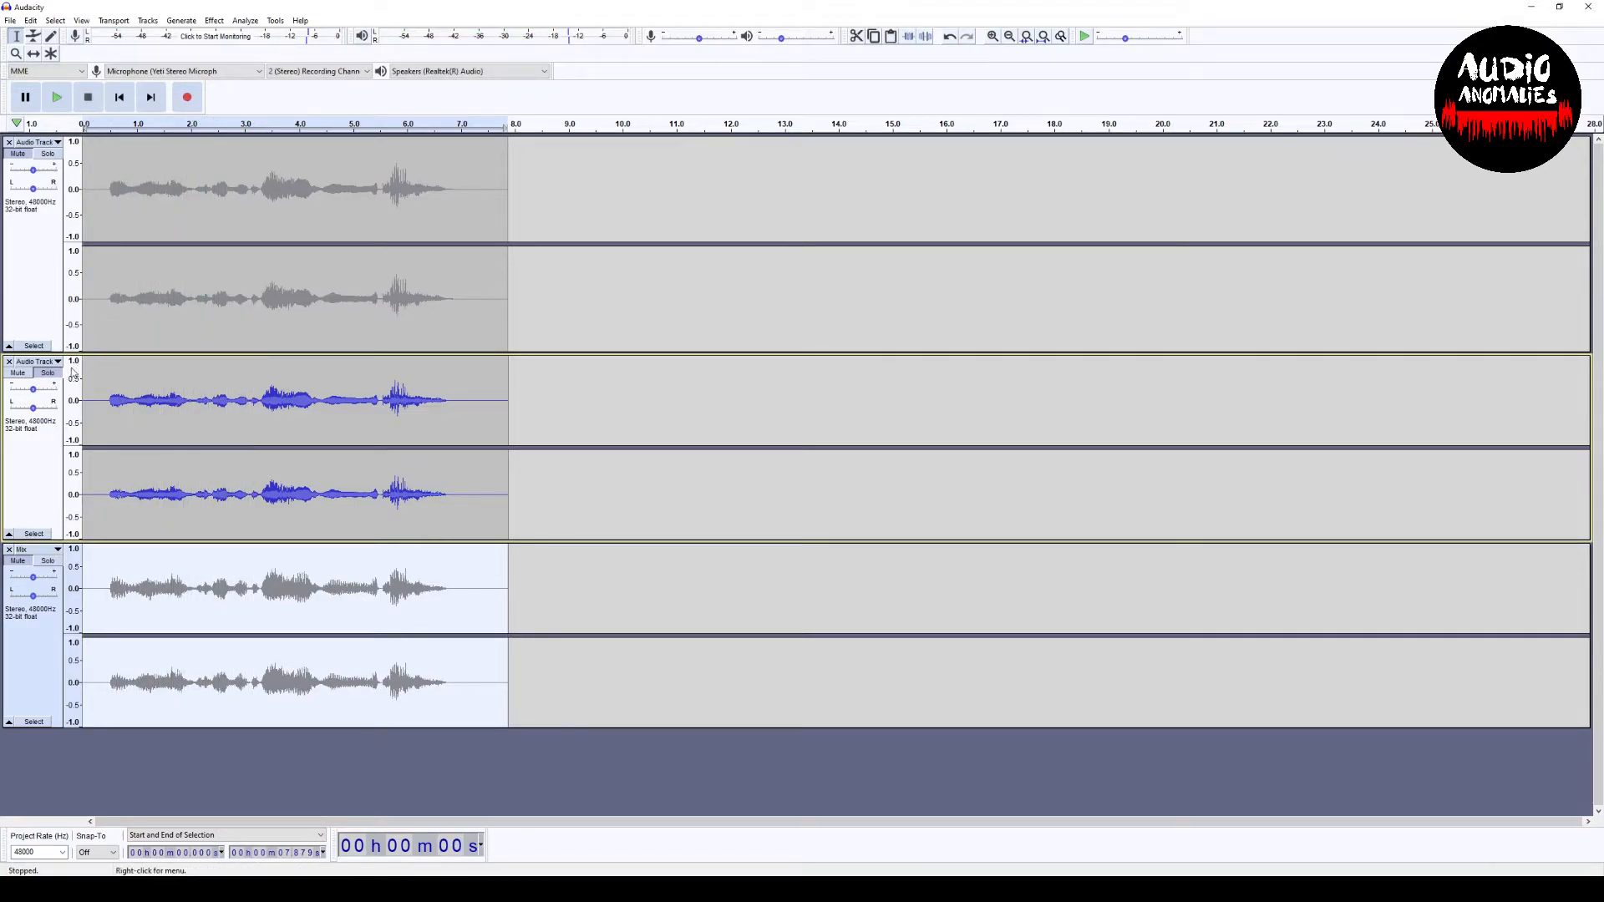
Delete the second source voice track and apply Change Pitch with a negative percent change to the whole remaining voice track.
click(9, 362)
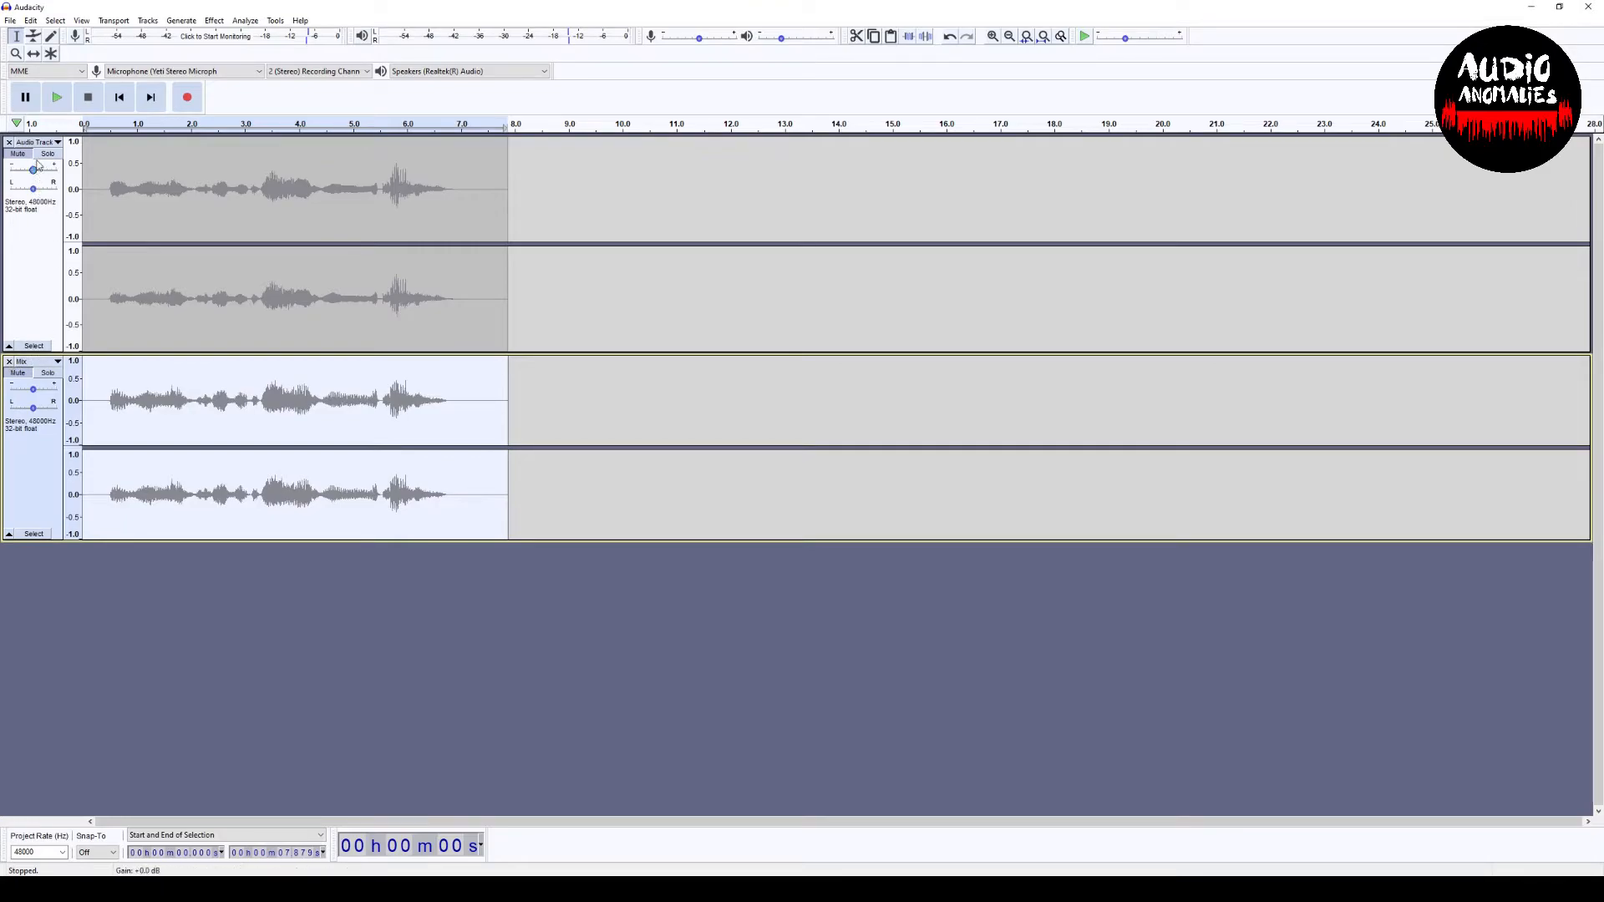
double_click(187, 208)
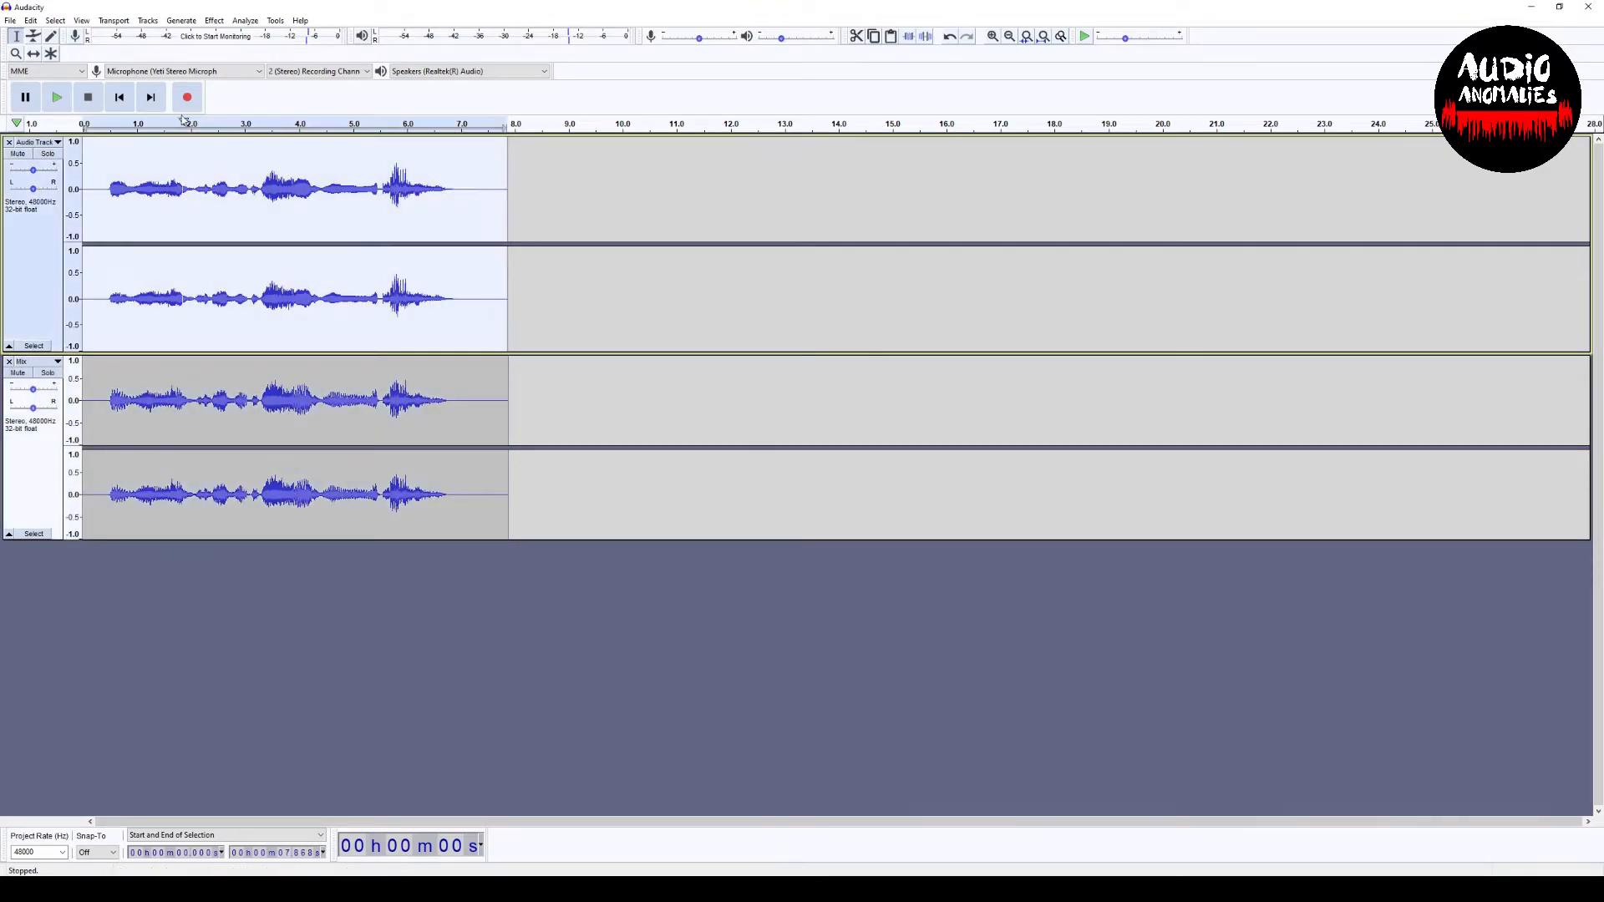
click(215, 21)
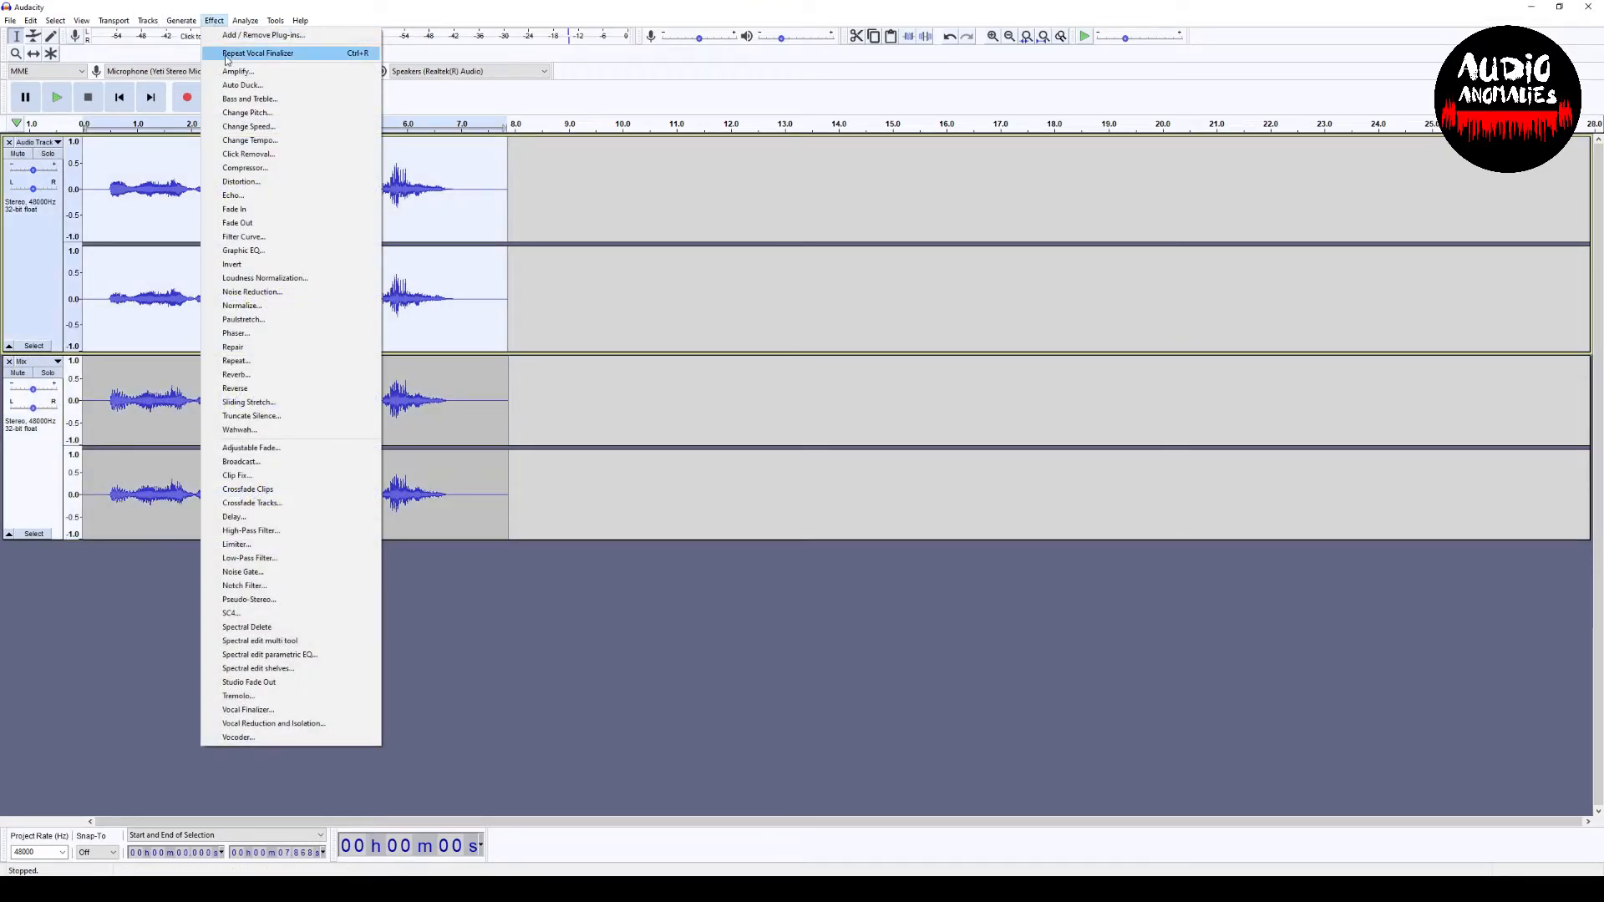
click(249, 113)
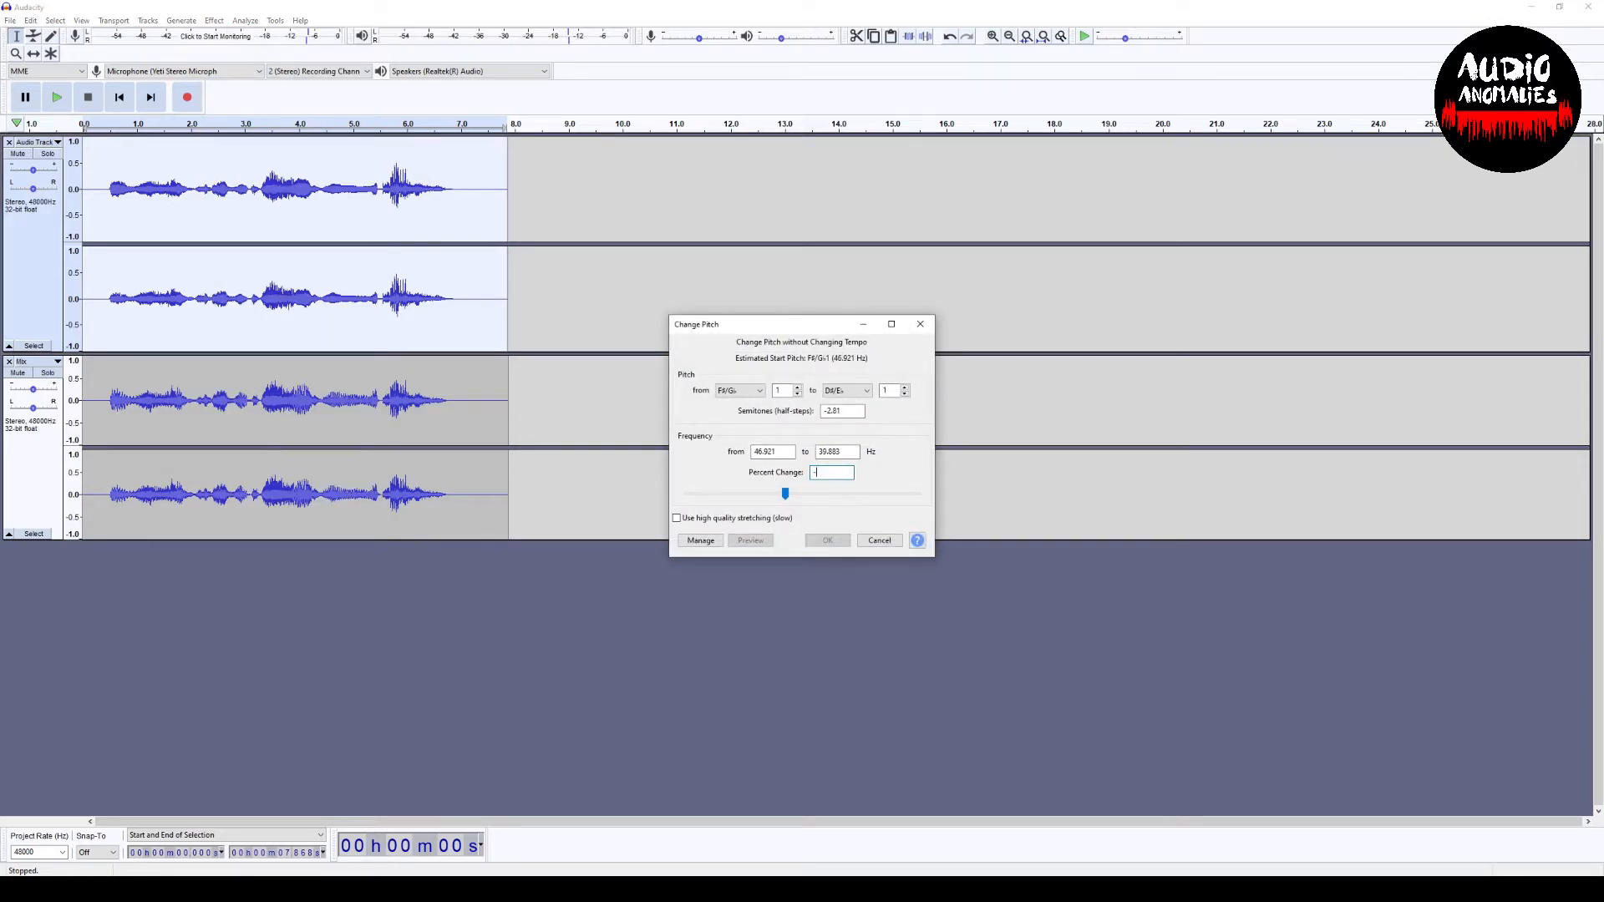
click(842, 543)
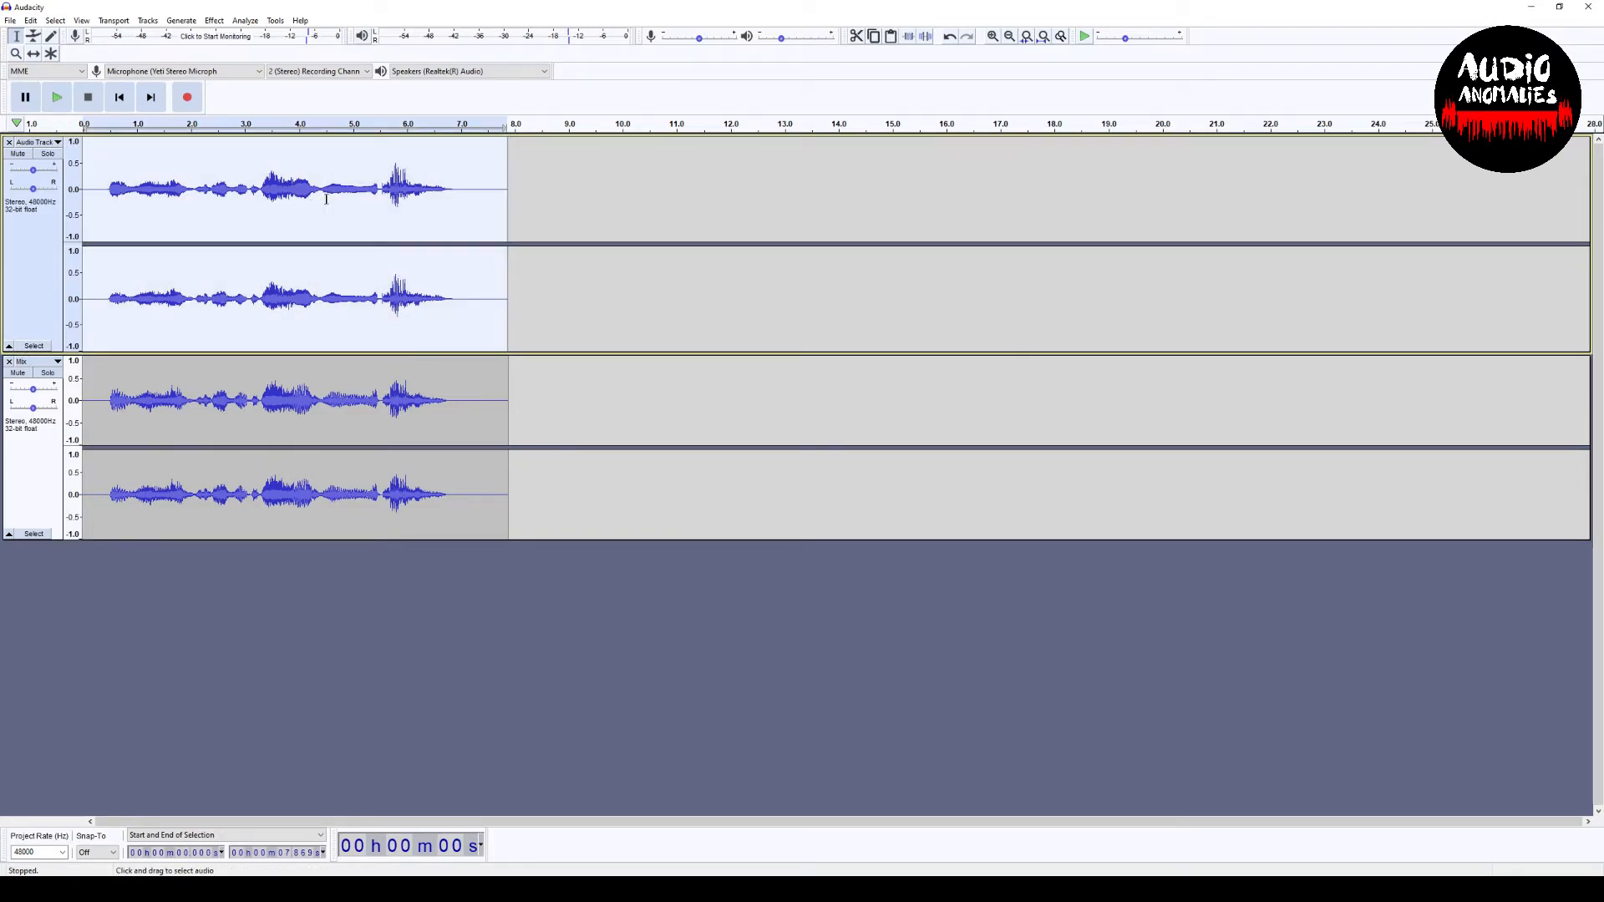
Split the remaining stereo voice track into two mono tracks, and solo the second one to listen to it.
click(56, 143)
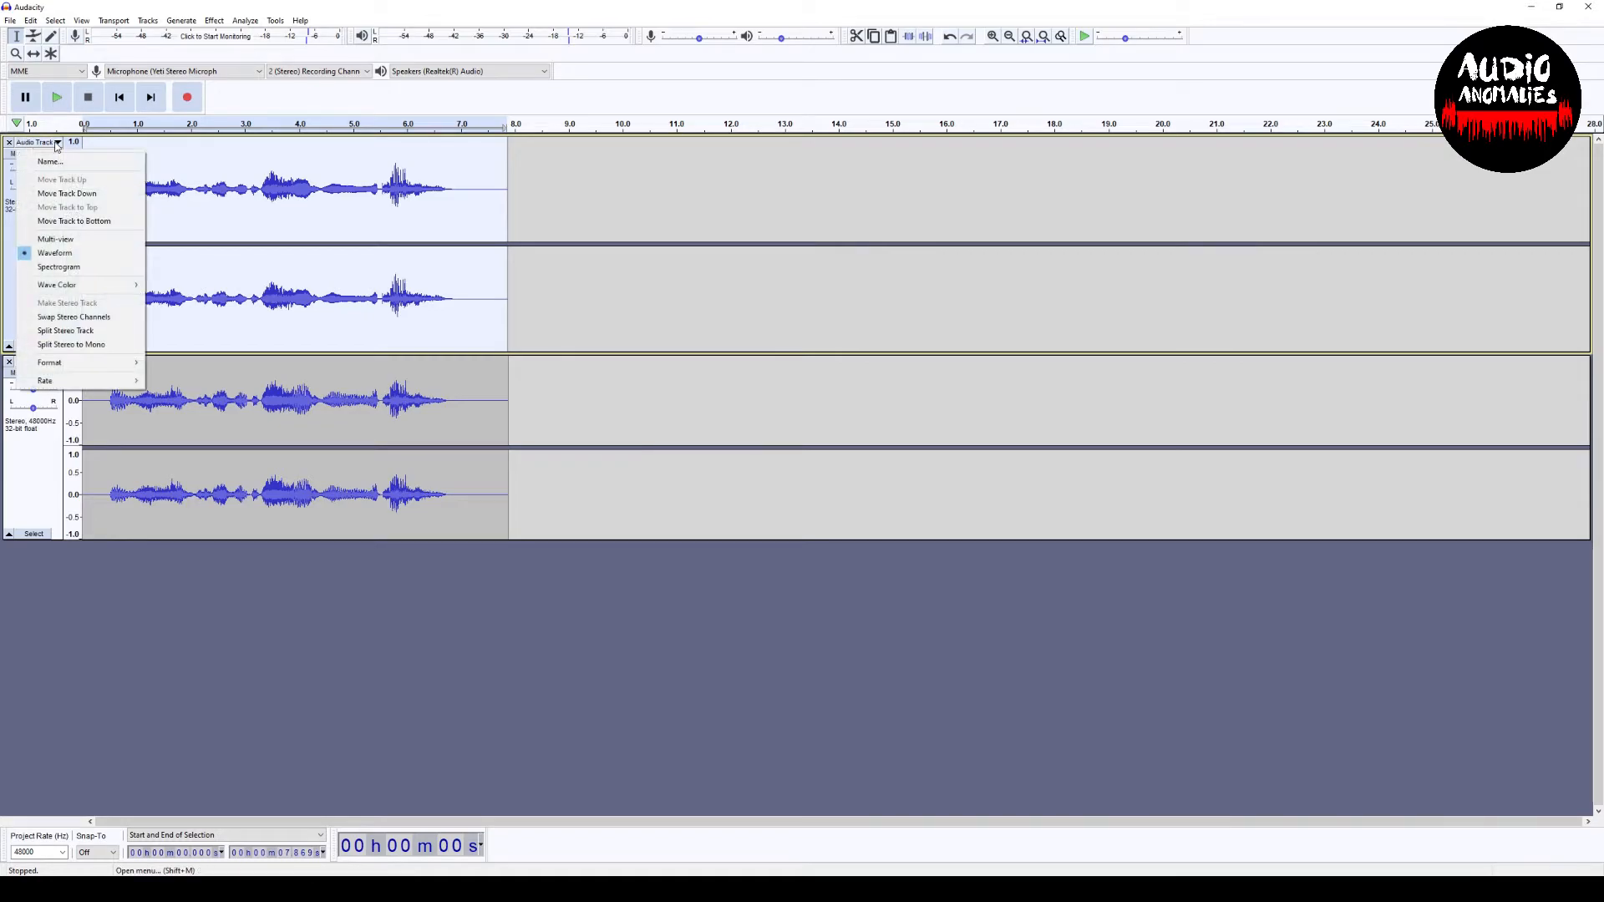
click(92, 346)
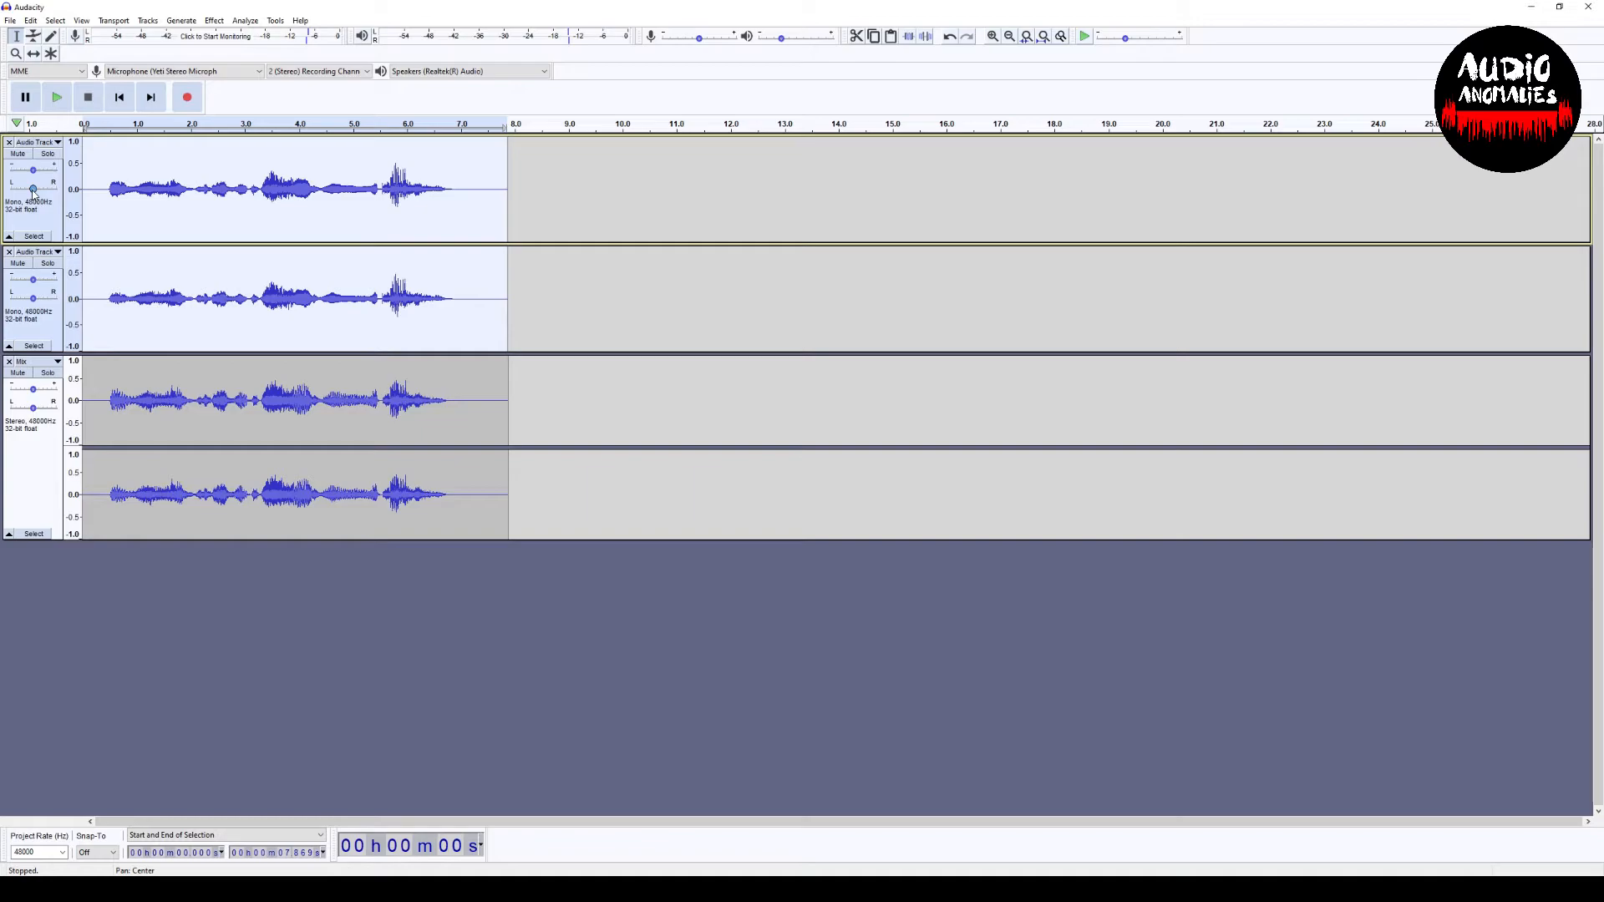
click(43, 157)
click(48, 263)
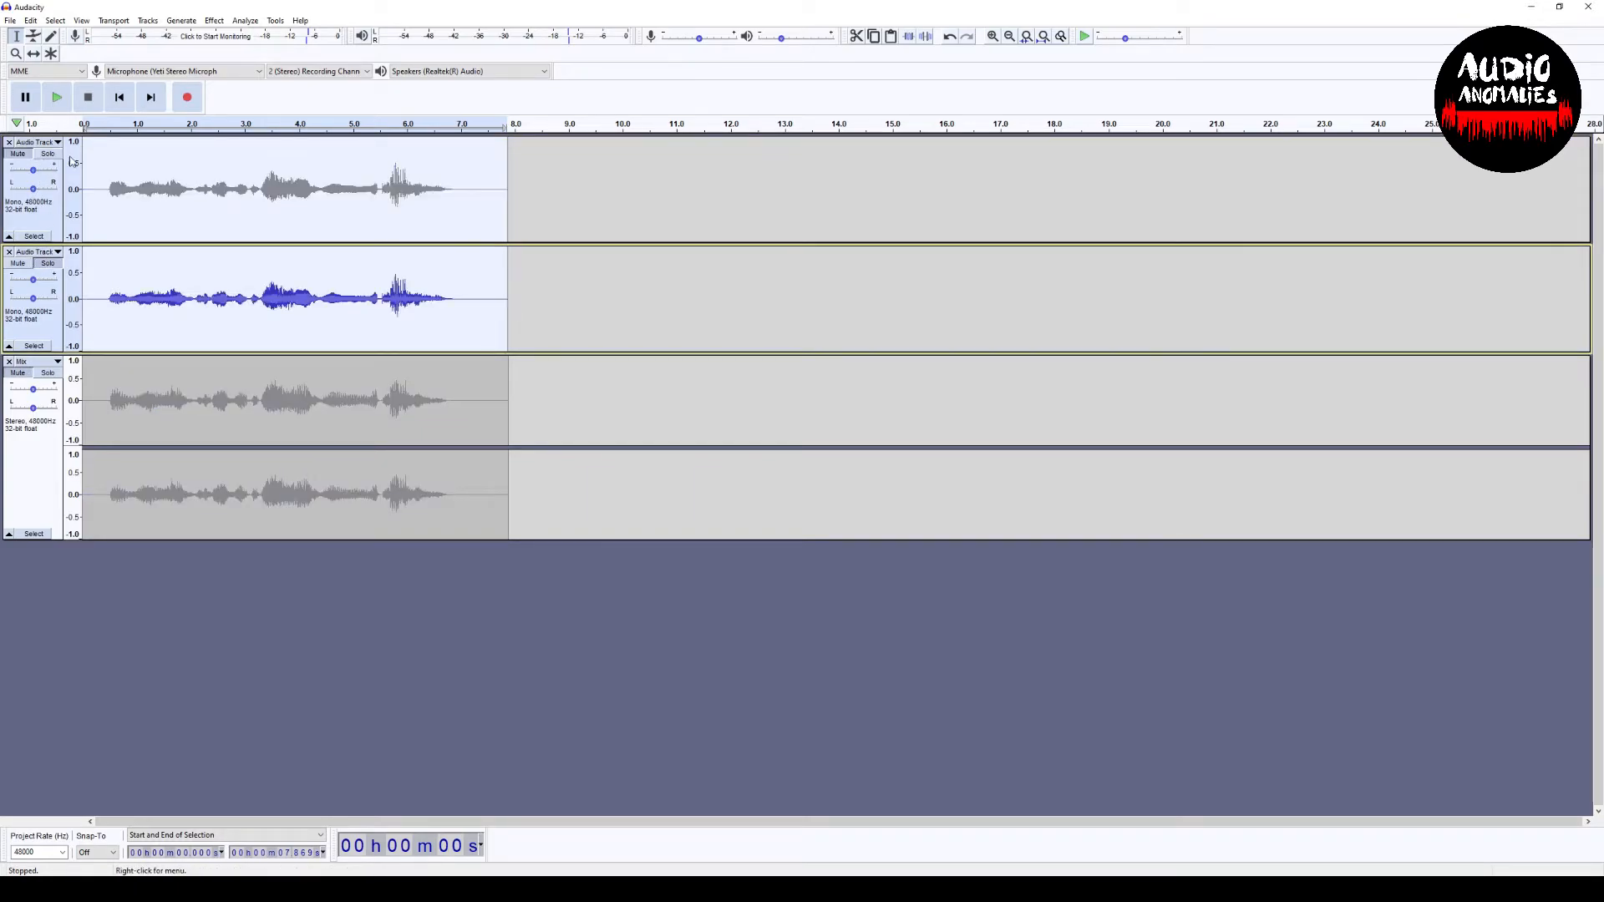
click(58, 97)
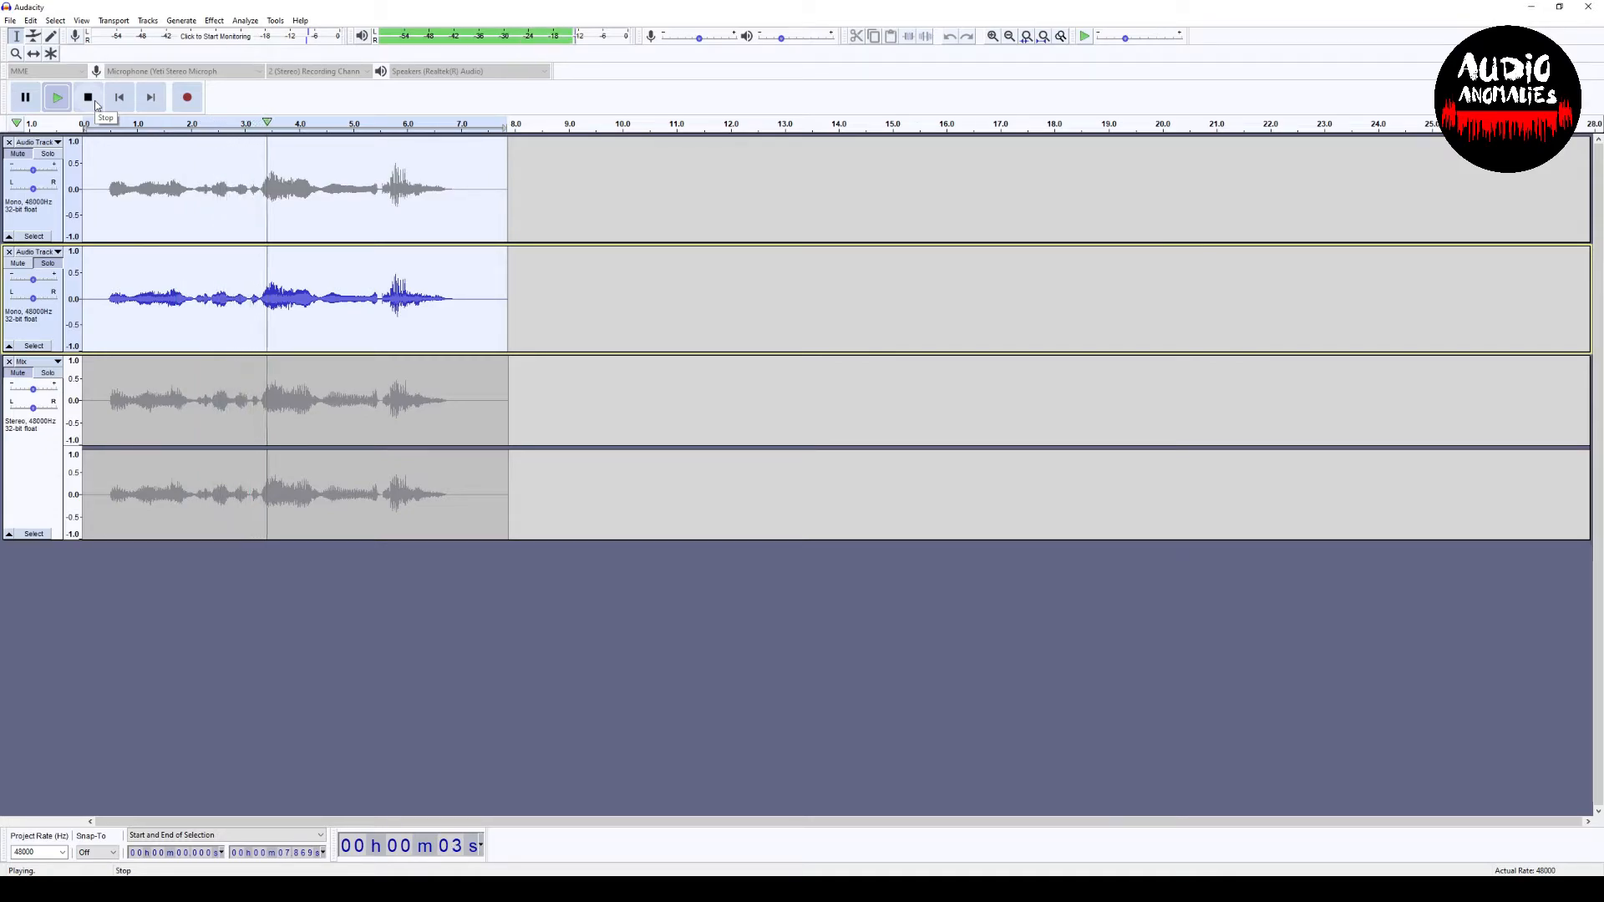
click(87, 97)
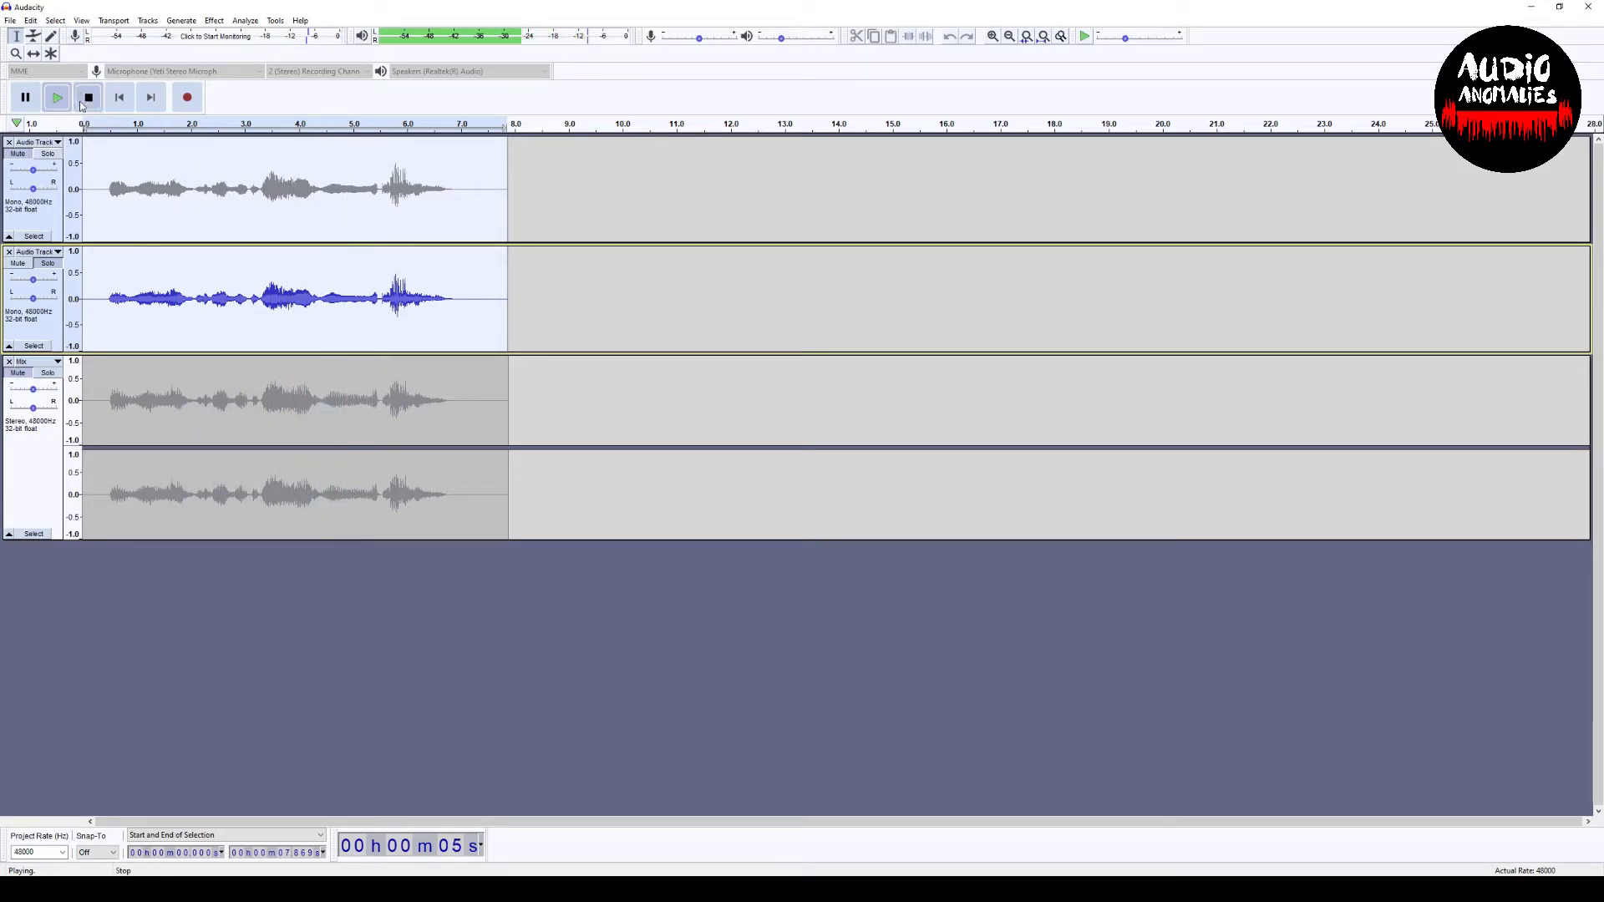
Pan the first mono voice track fully left and the second 100% right, and play all tracks unmuted.
click(49, 154)
click(49, 263)
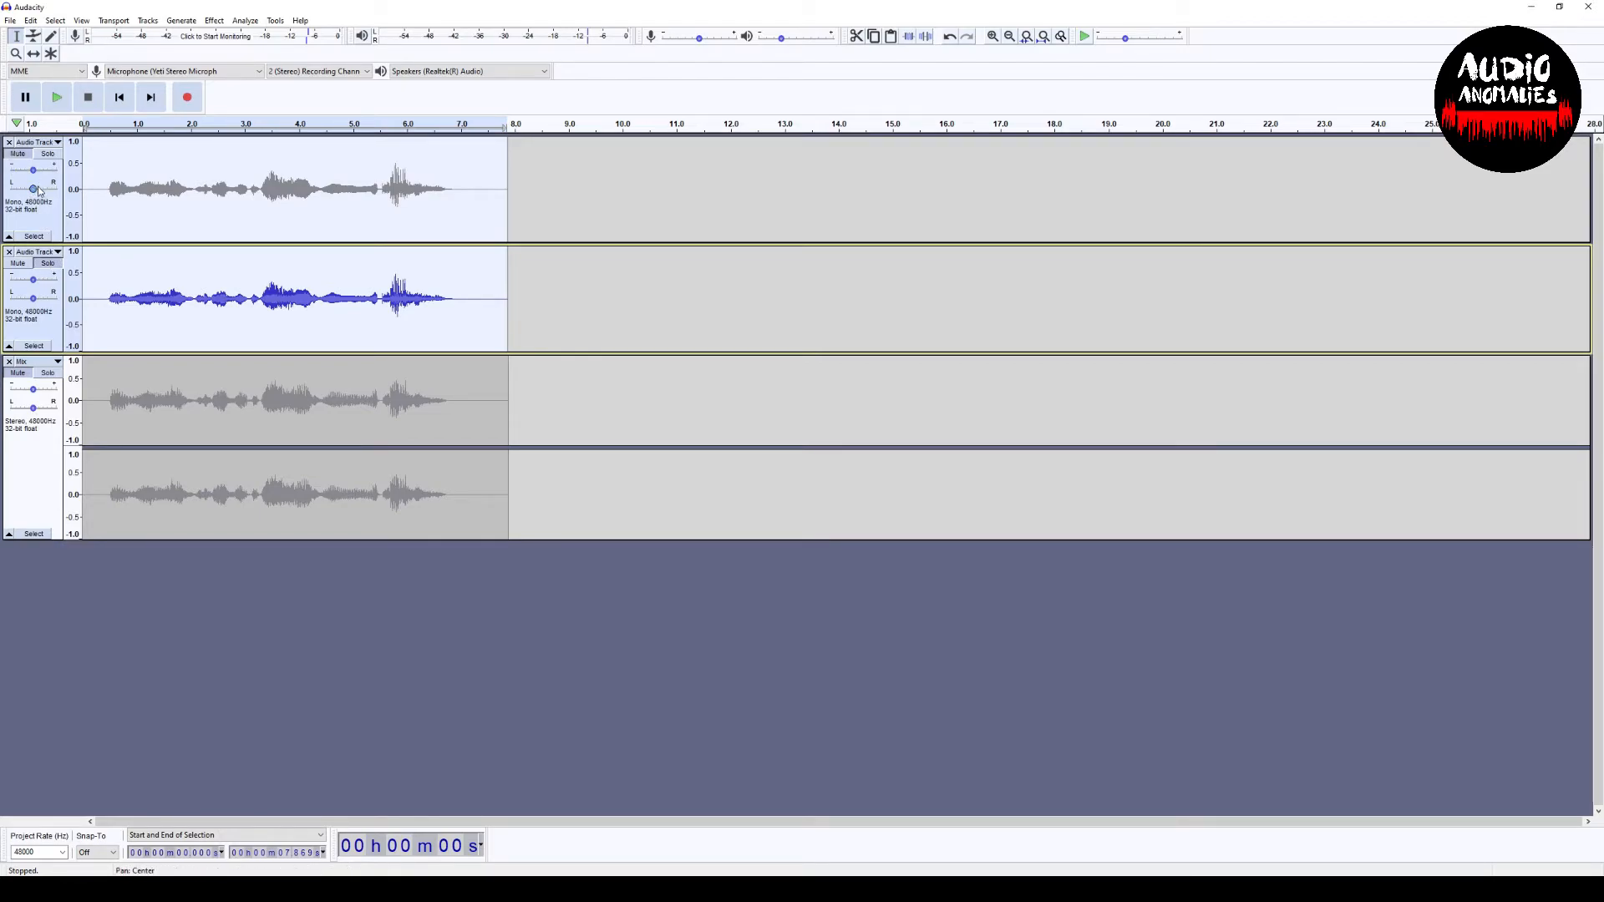
drag(19, 192, 10, 192)
drag(33, 299, 59, 300)
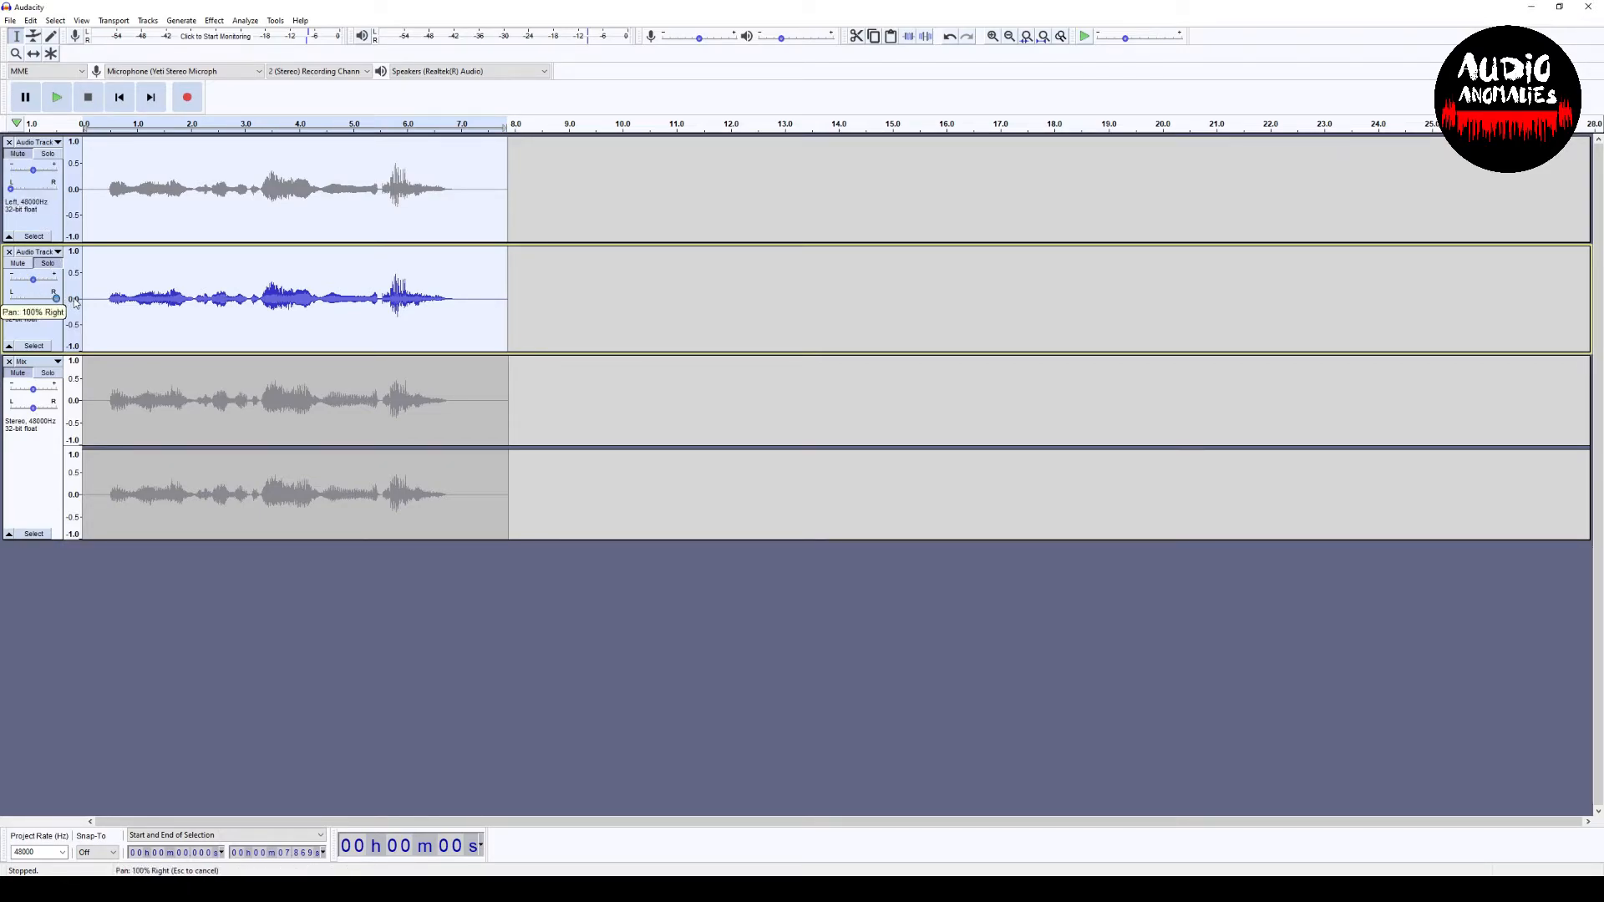
click(22, 378)
click(17, 155)
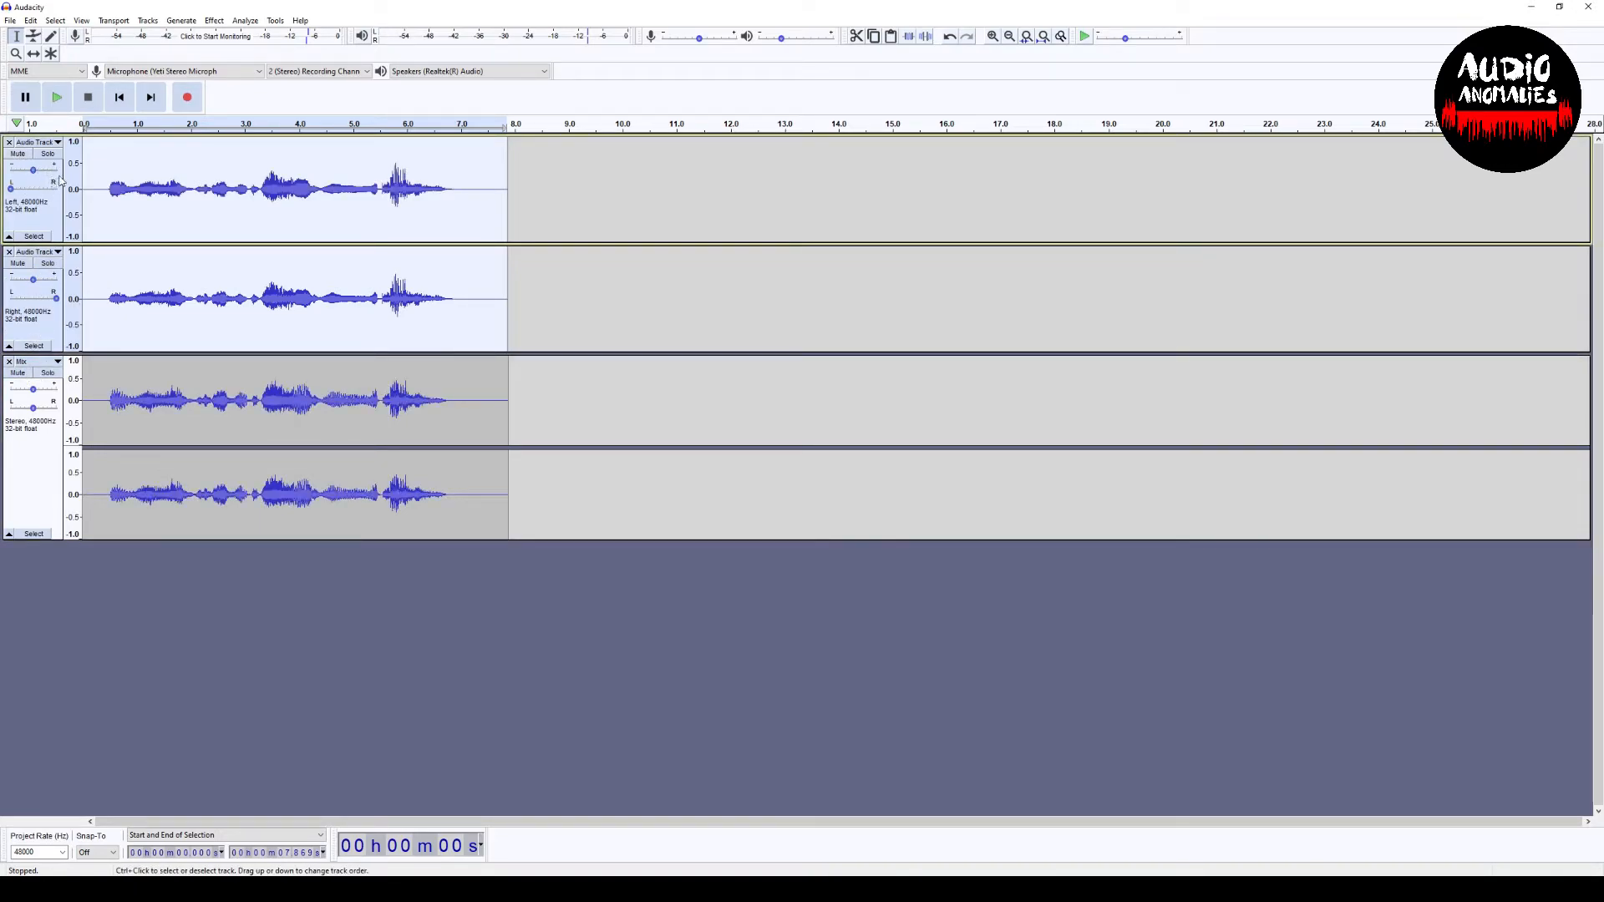
click(53, 100)
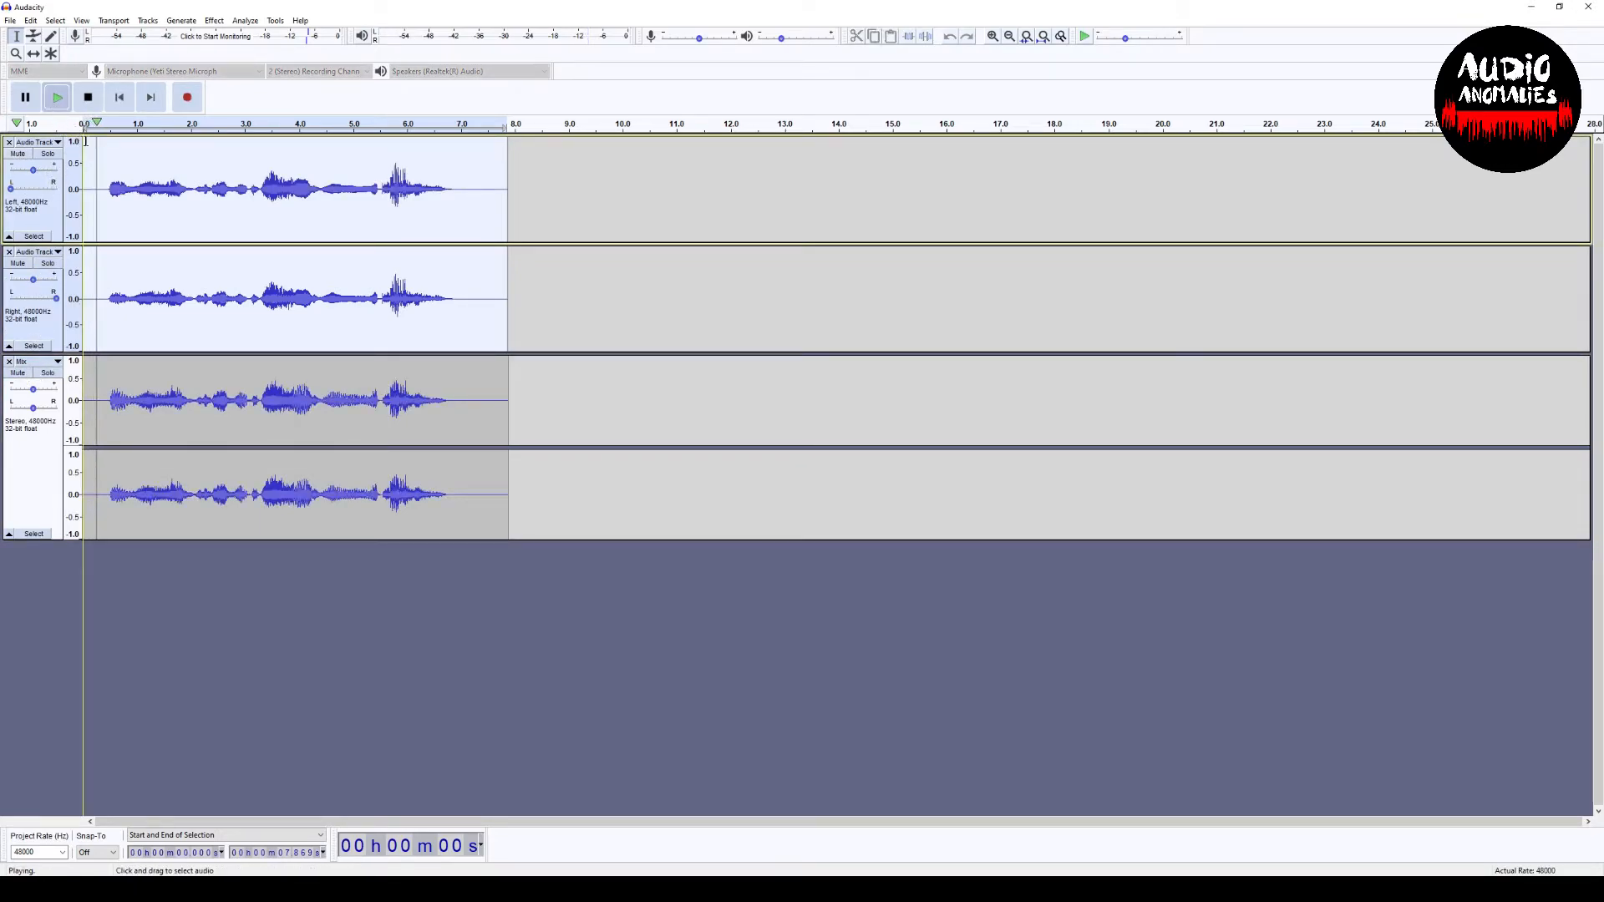
click(89, 98)
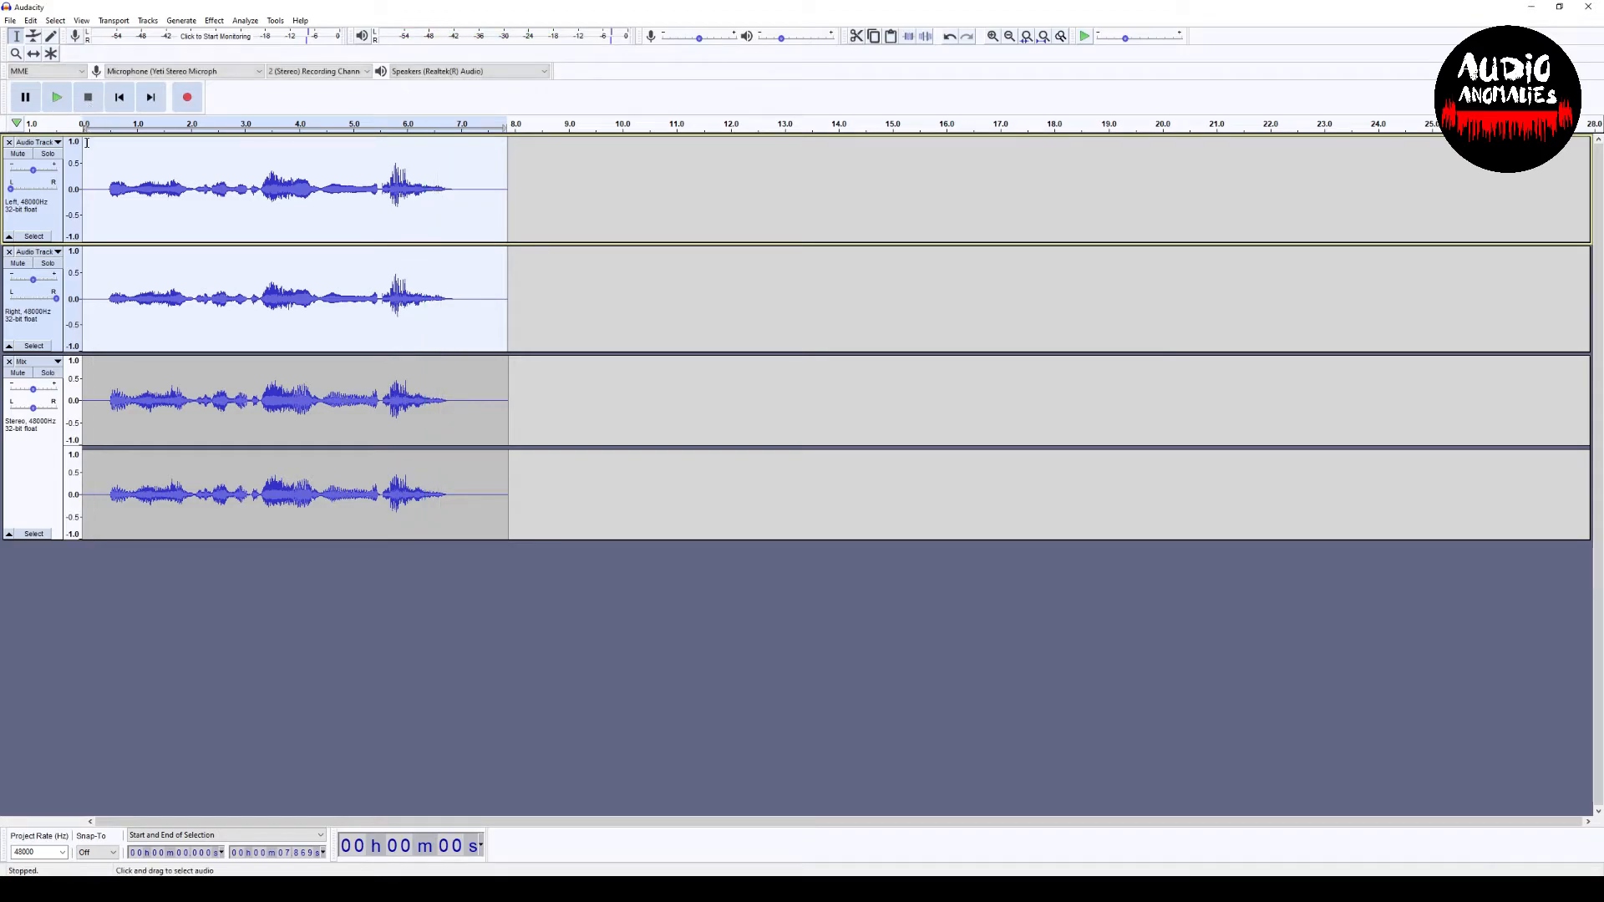
Solo the left-panned voice track and change its pitch by -2 percent.
click(49, 155)
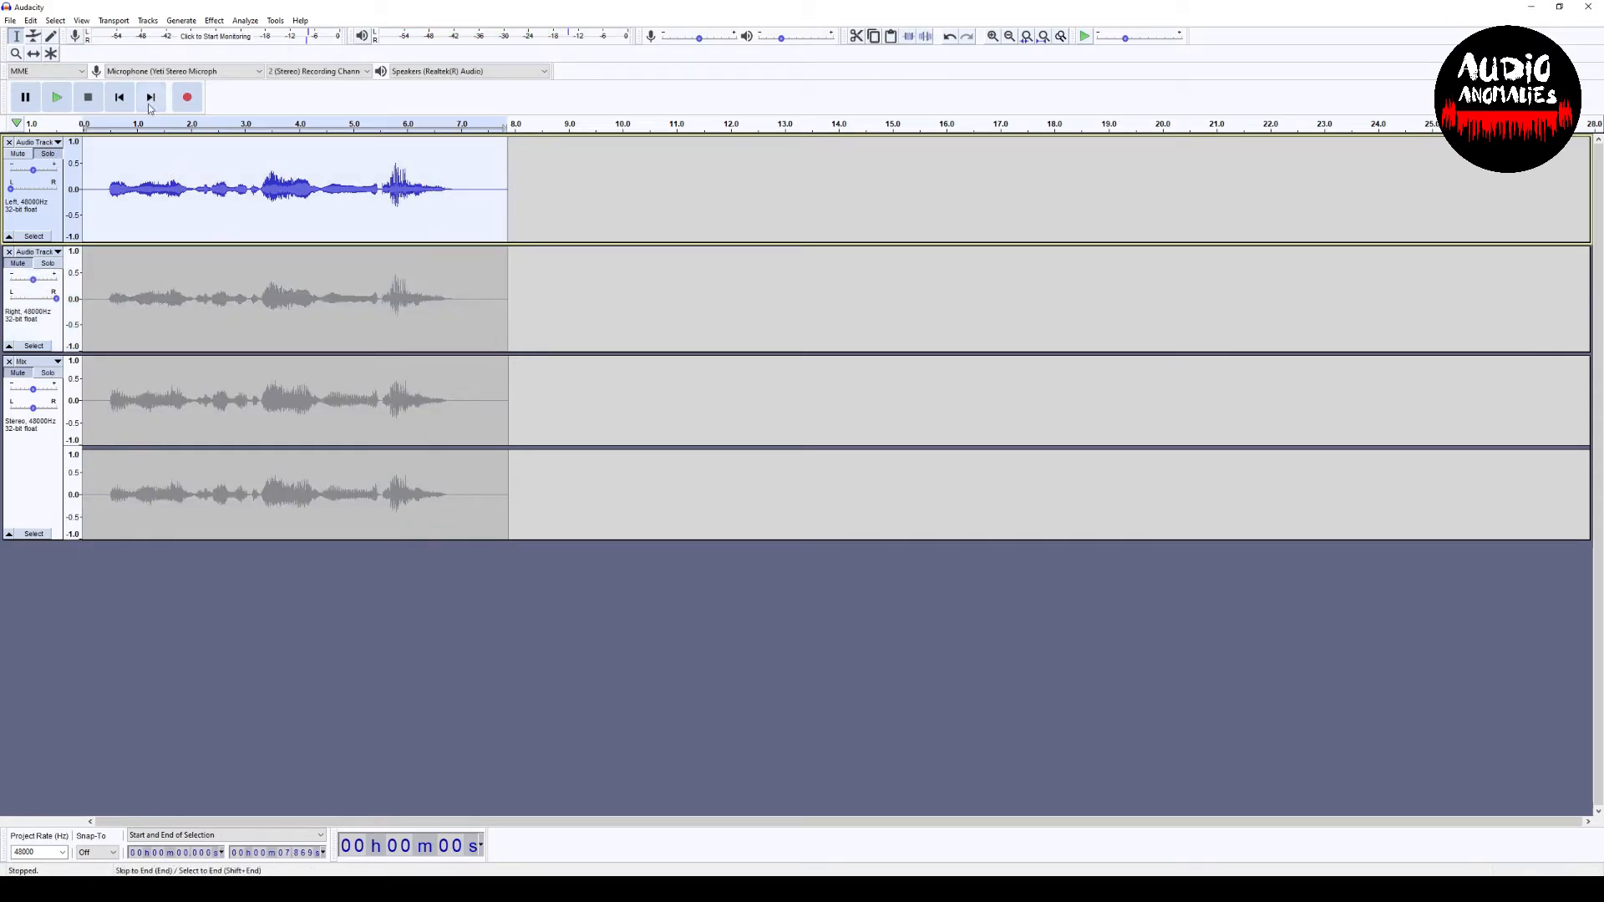
click(211, 21)
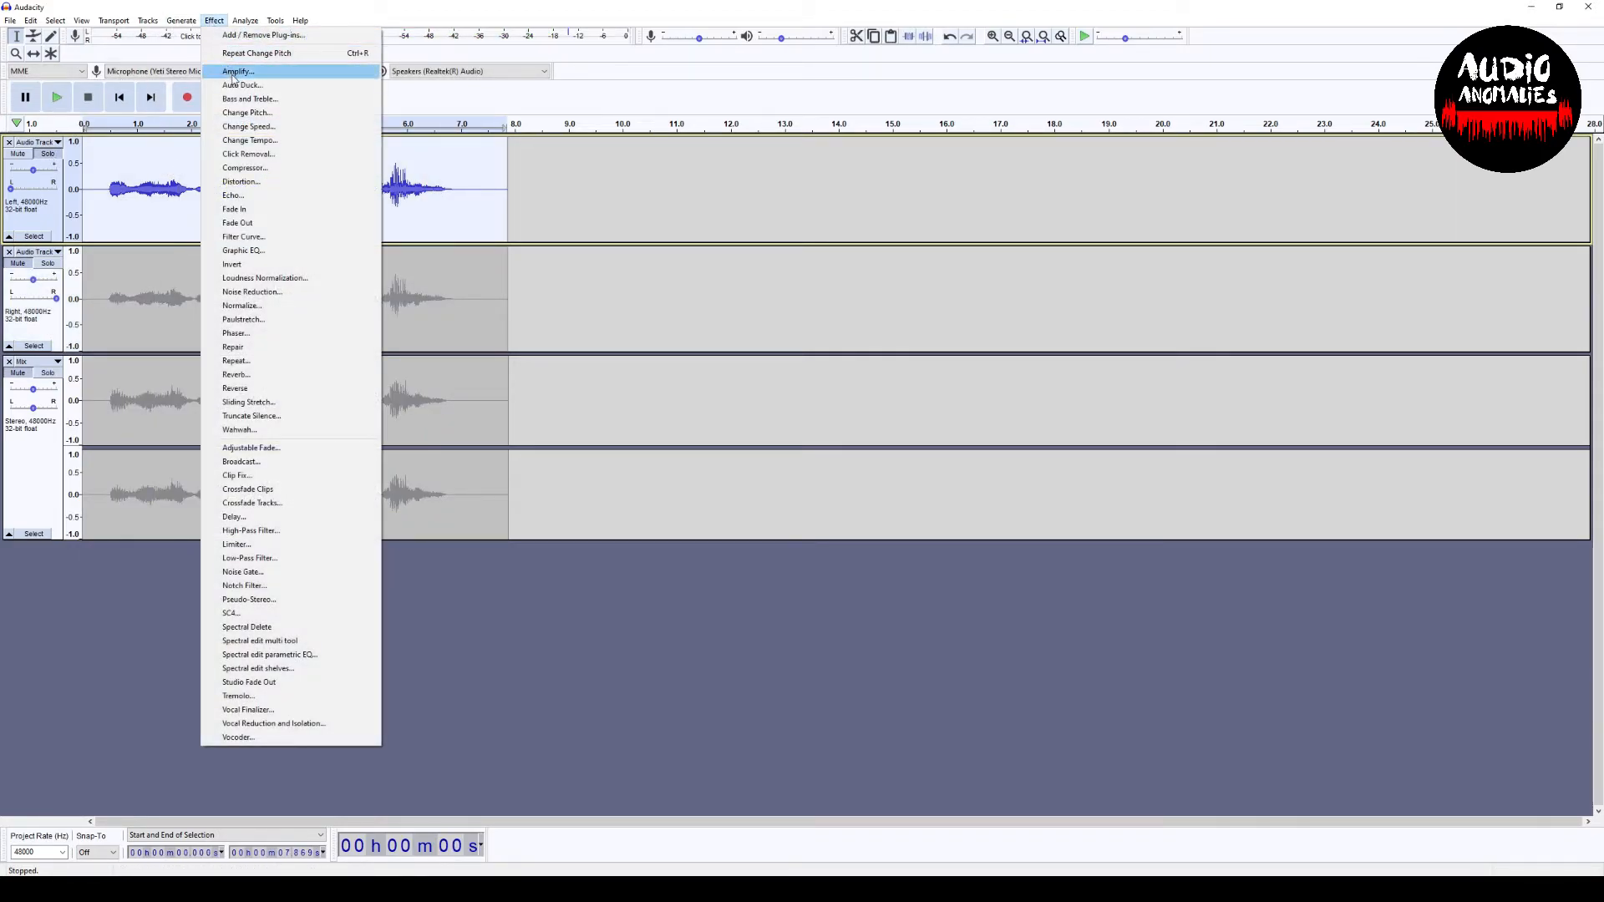
click(254, 112)
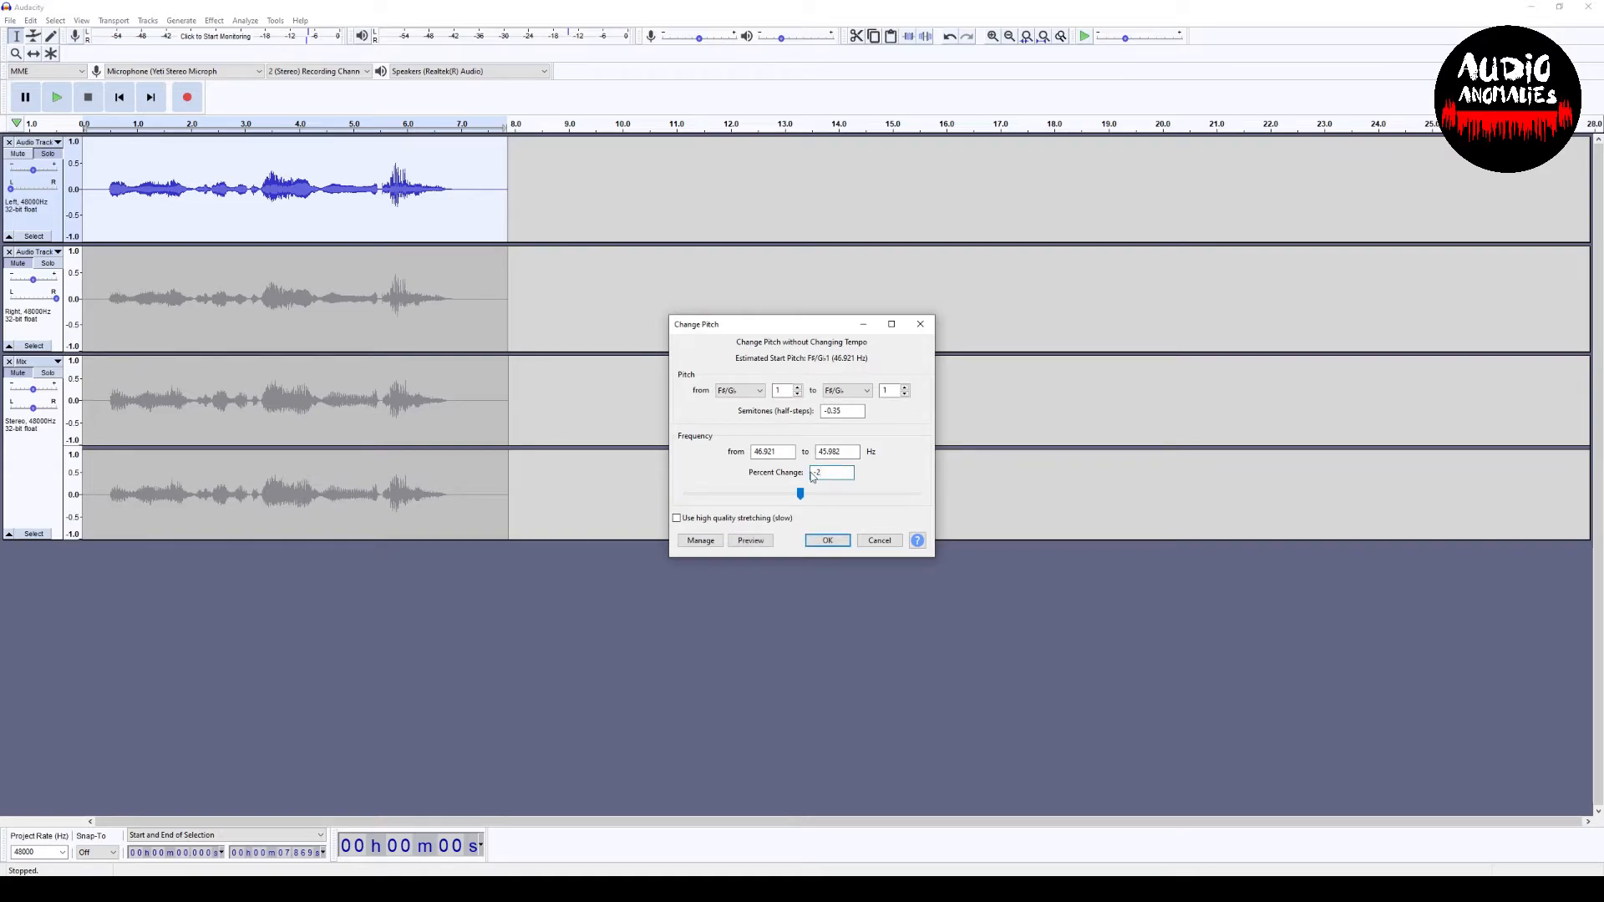
click(827, 541)
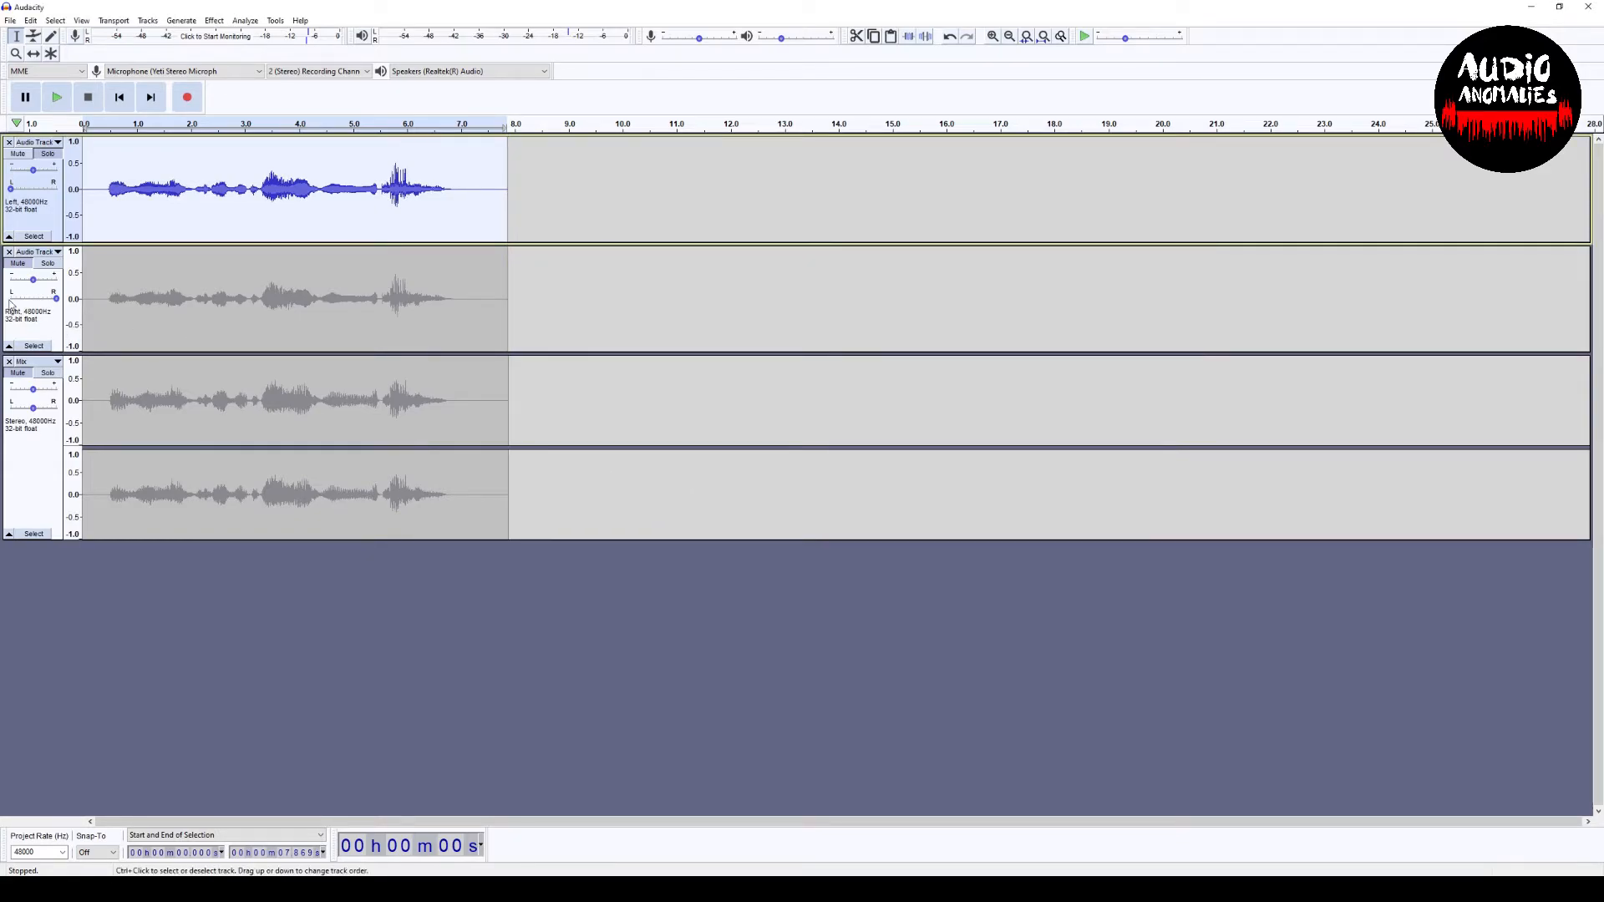
Mute the Mix track with both panned voice tracks audible, and play them together from the start.
click(47, 264)
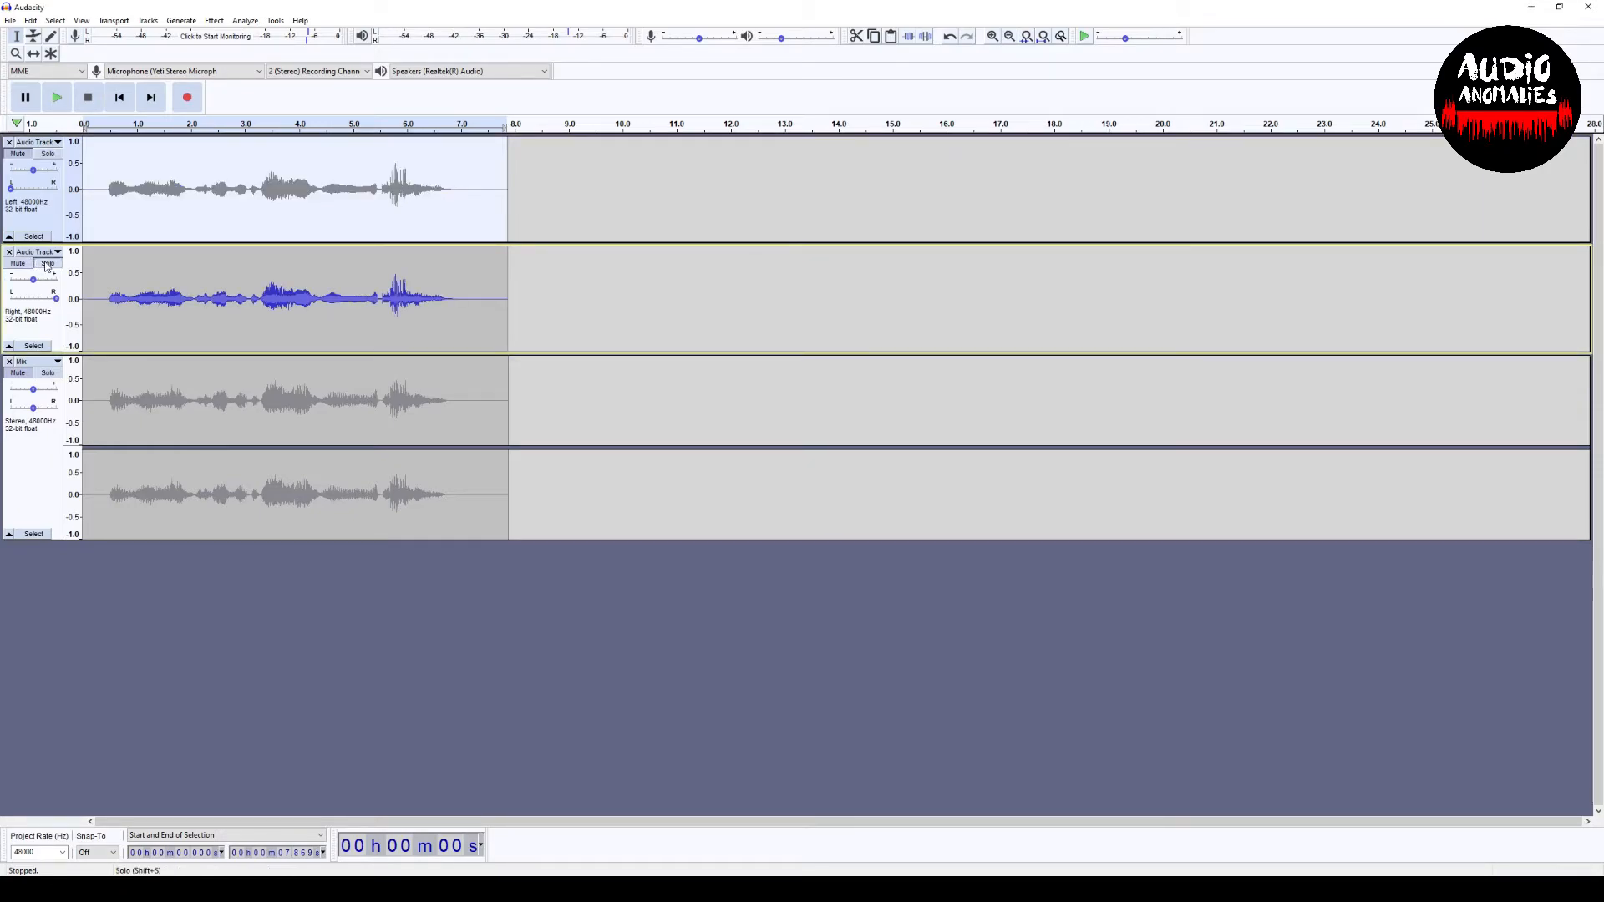
click(47, 266)
click(19, 373)
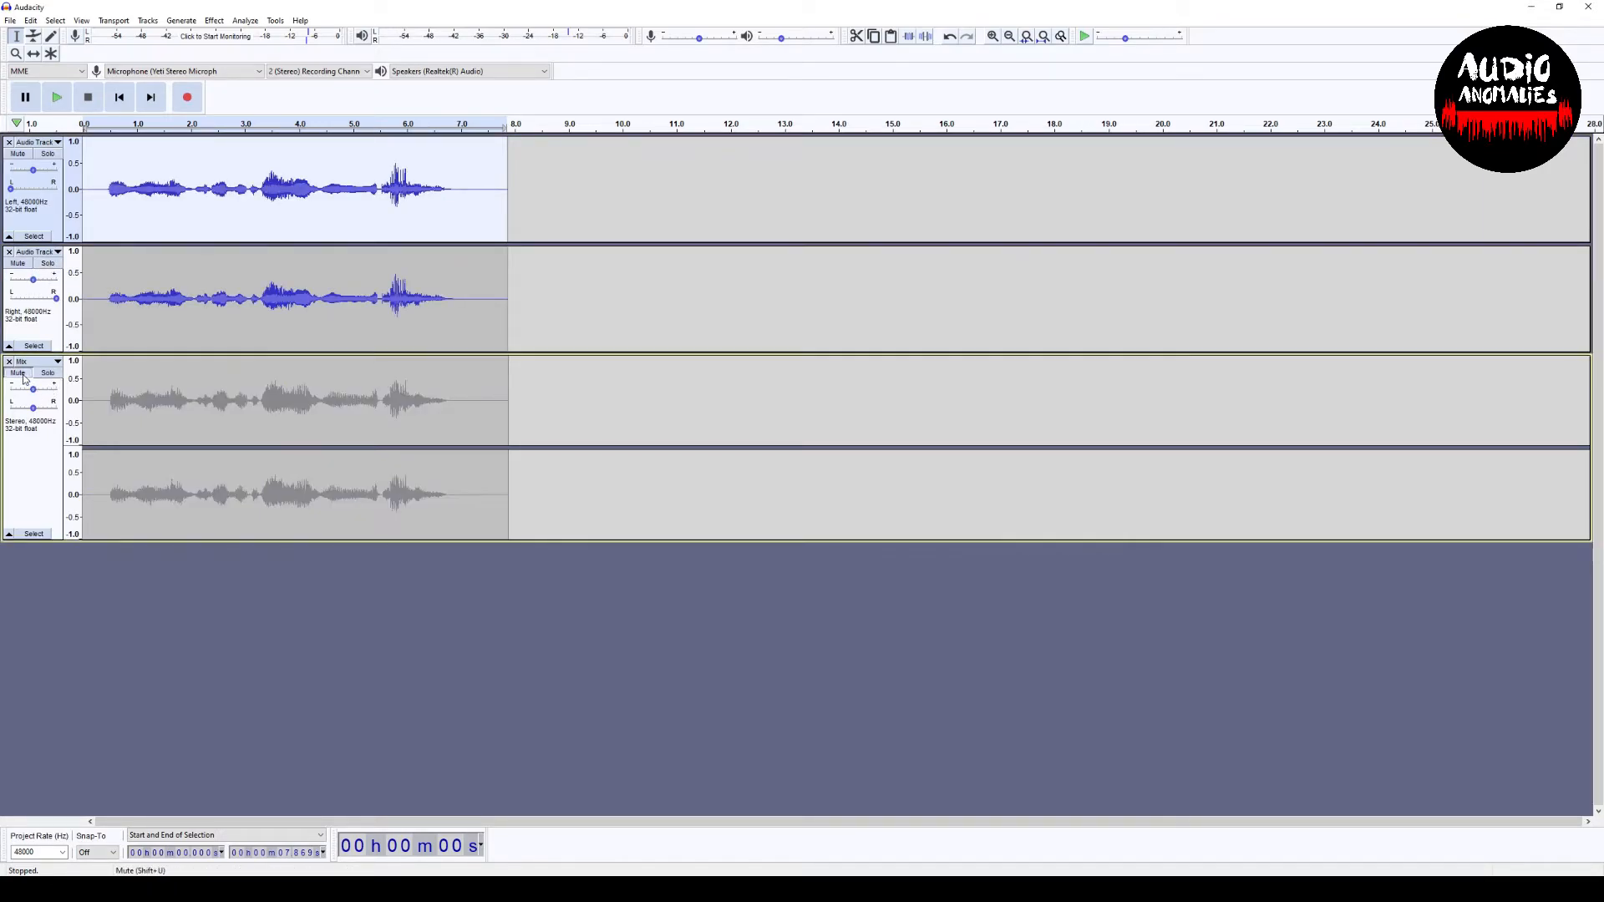
click(119, 96)
click(57, 97)
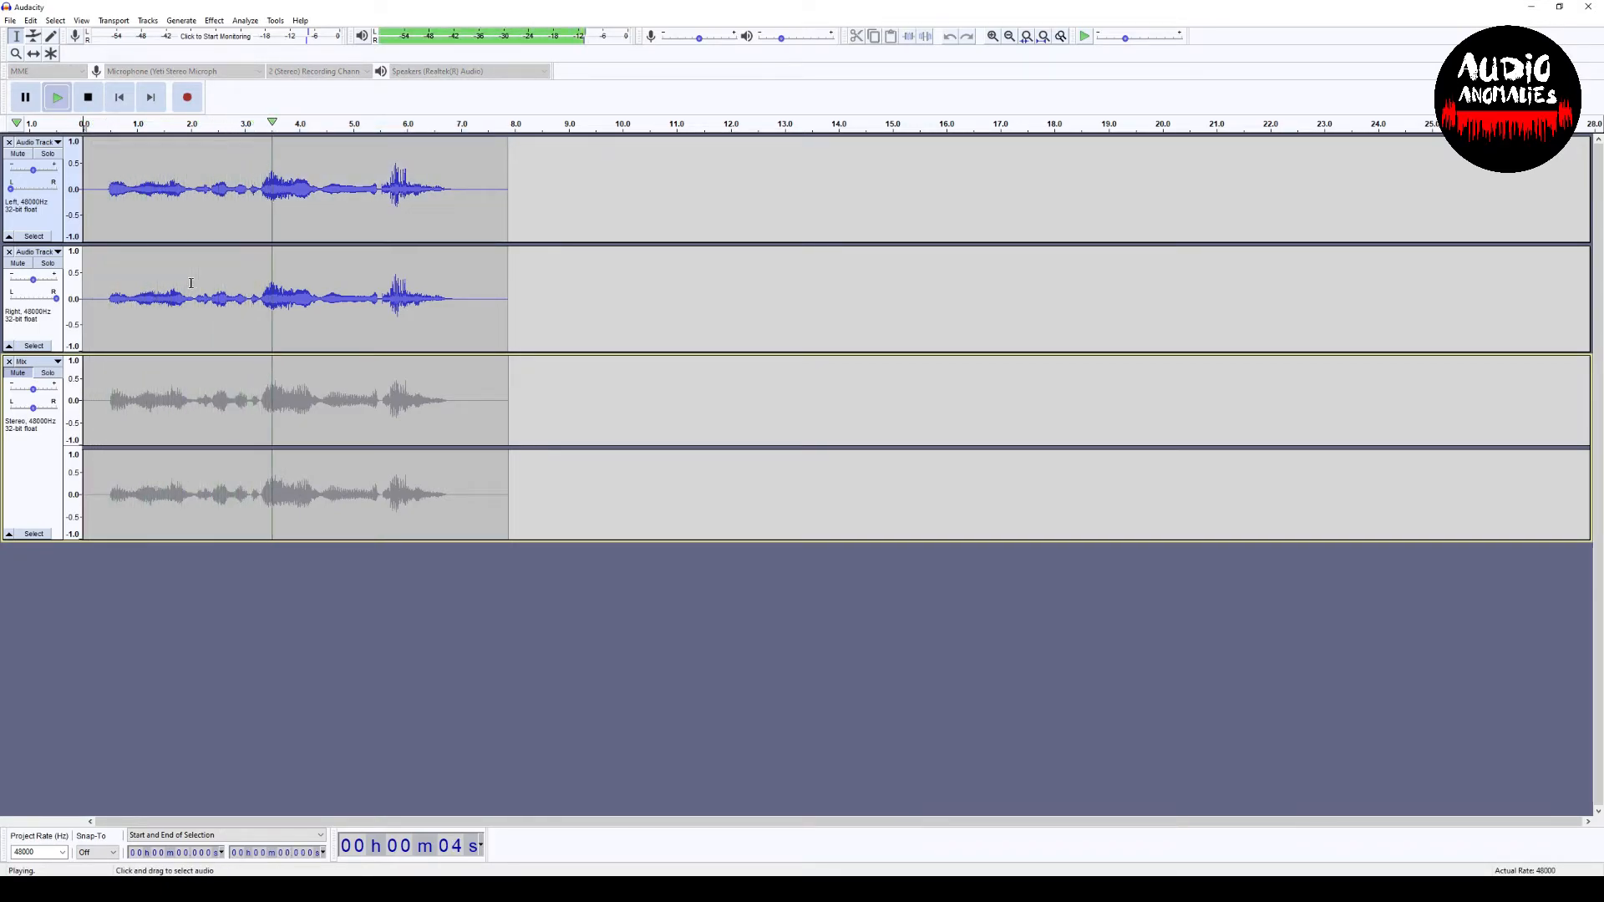
click(86, 99)
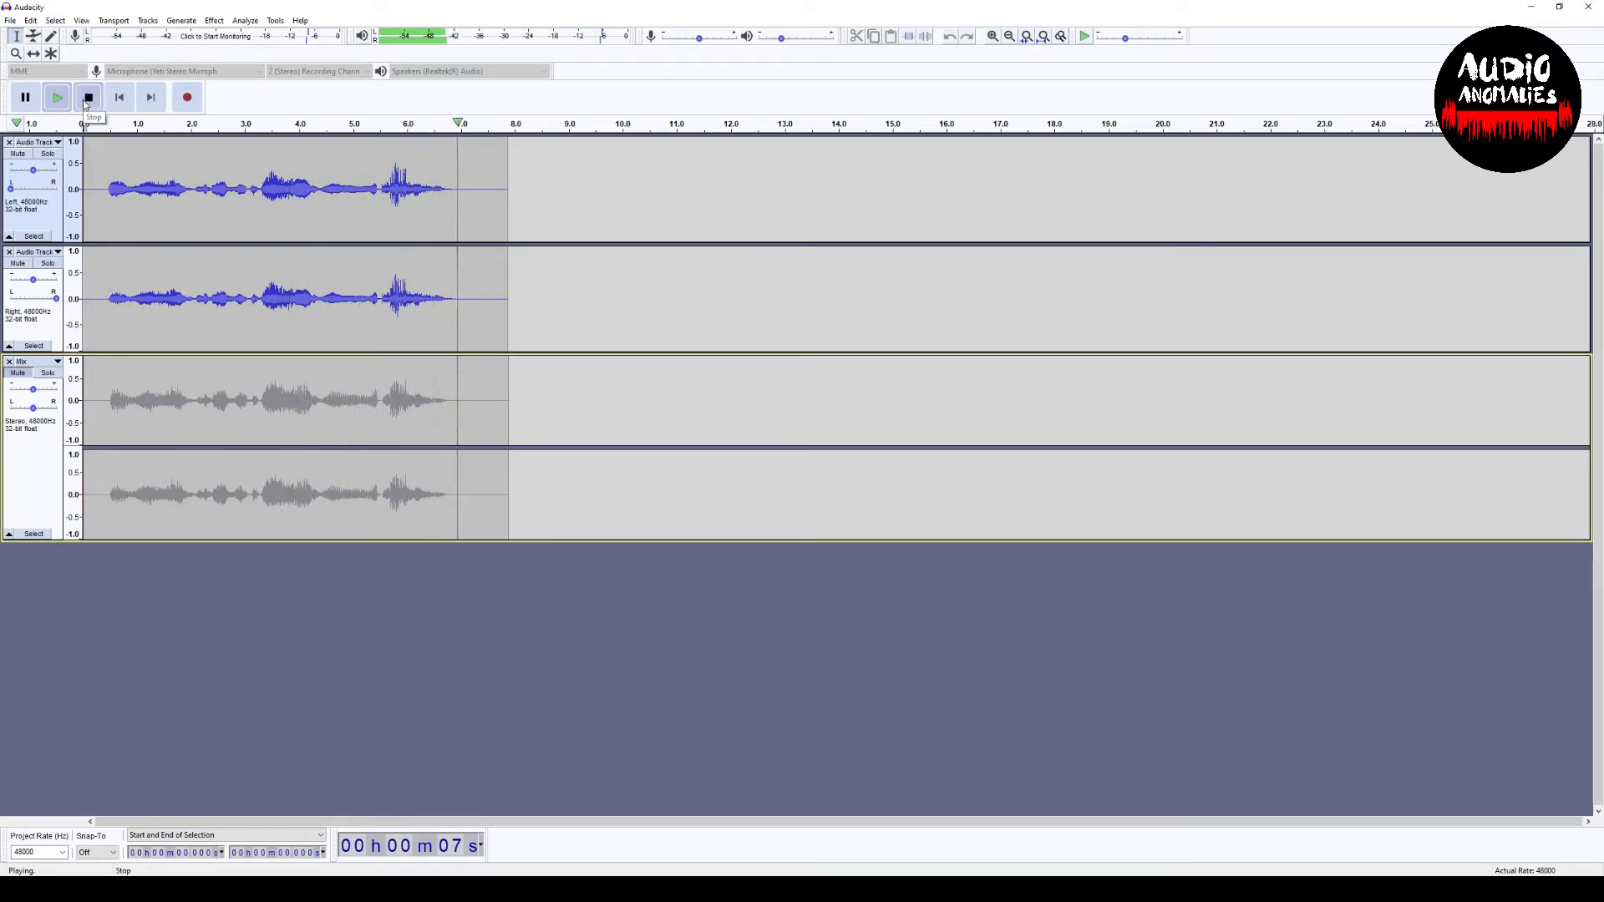
Change the pitch of the right-panned voice track by -6 percent and play both panned voices together.
double_click(229, 317)
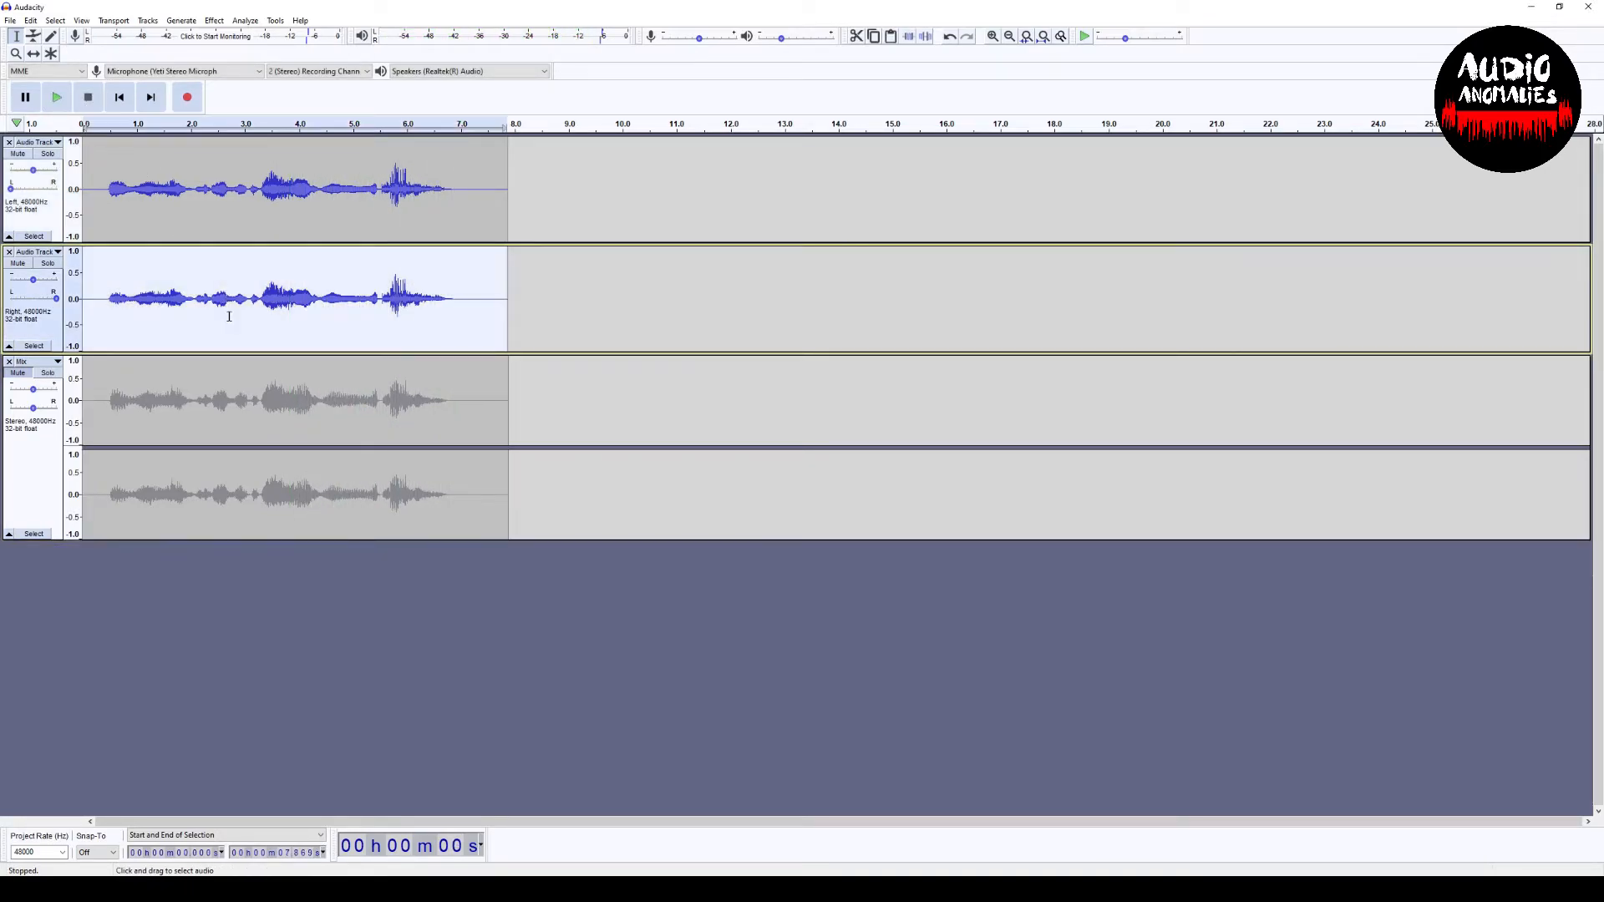
click(214, 22)
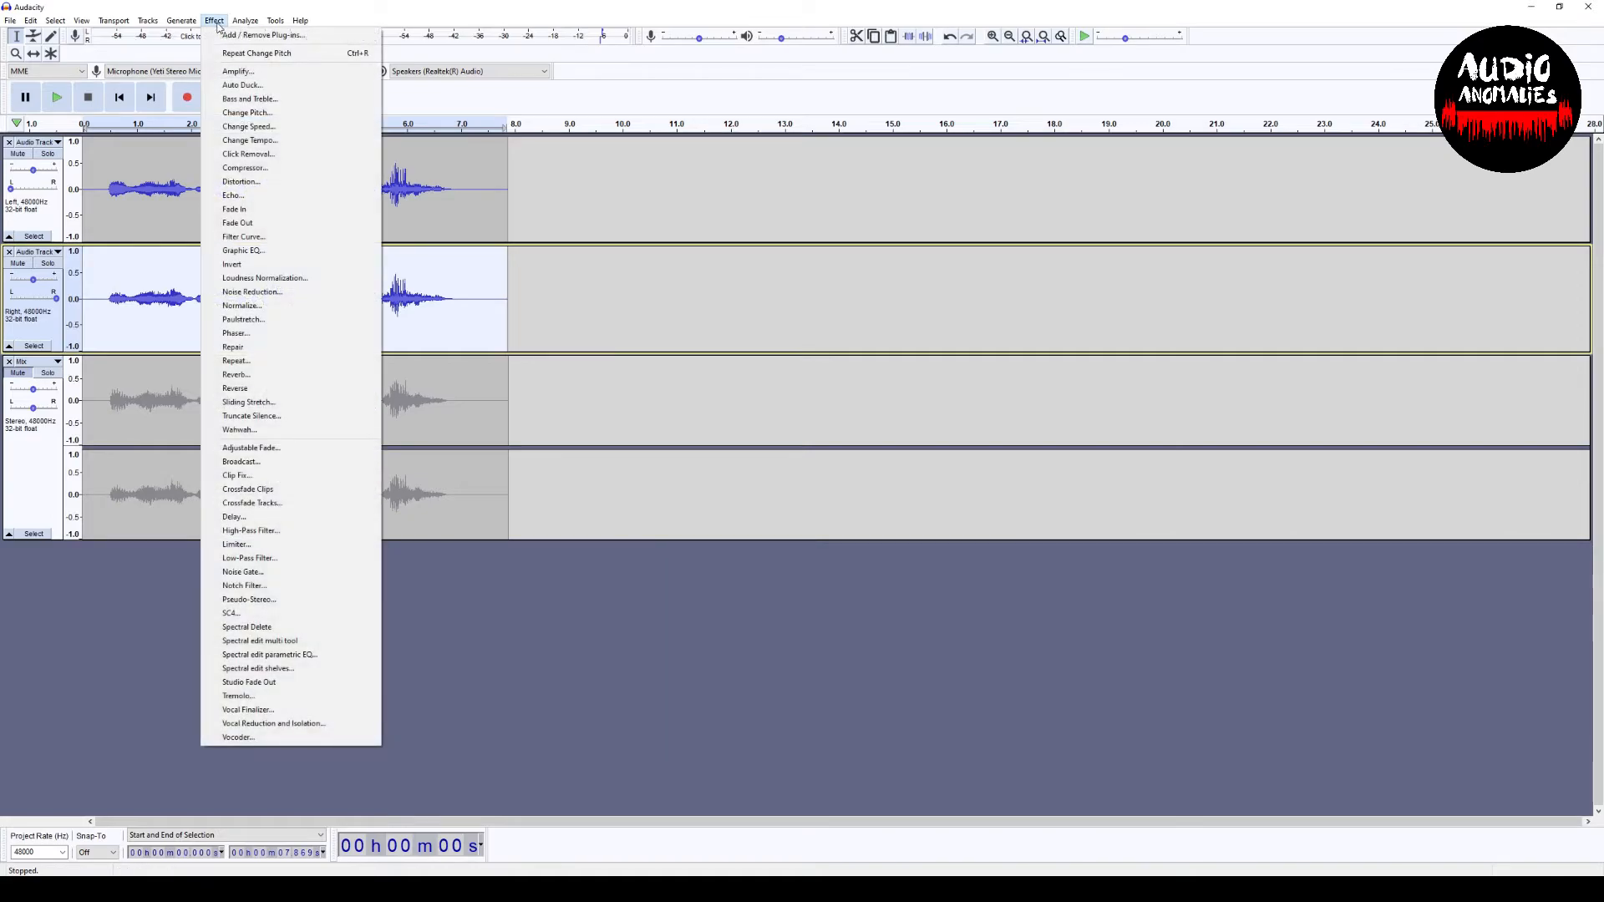
click(247, 112)
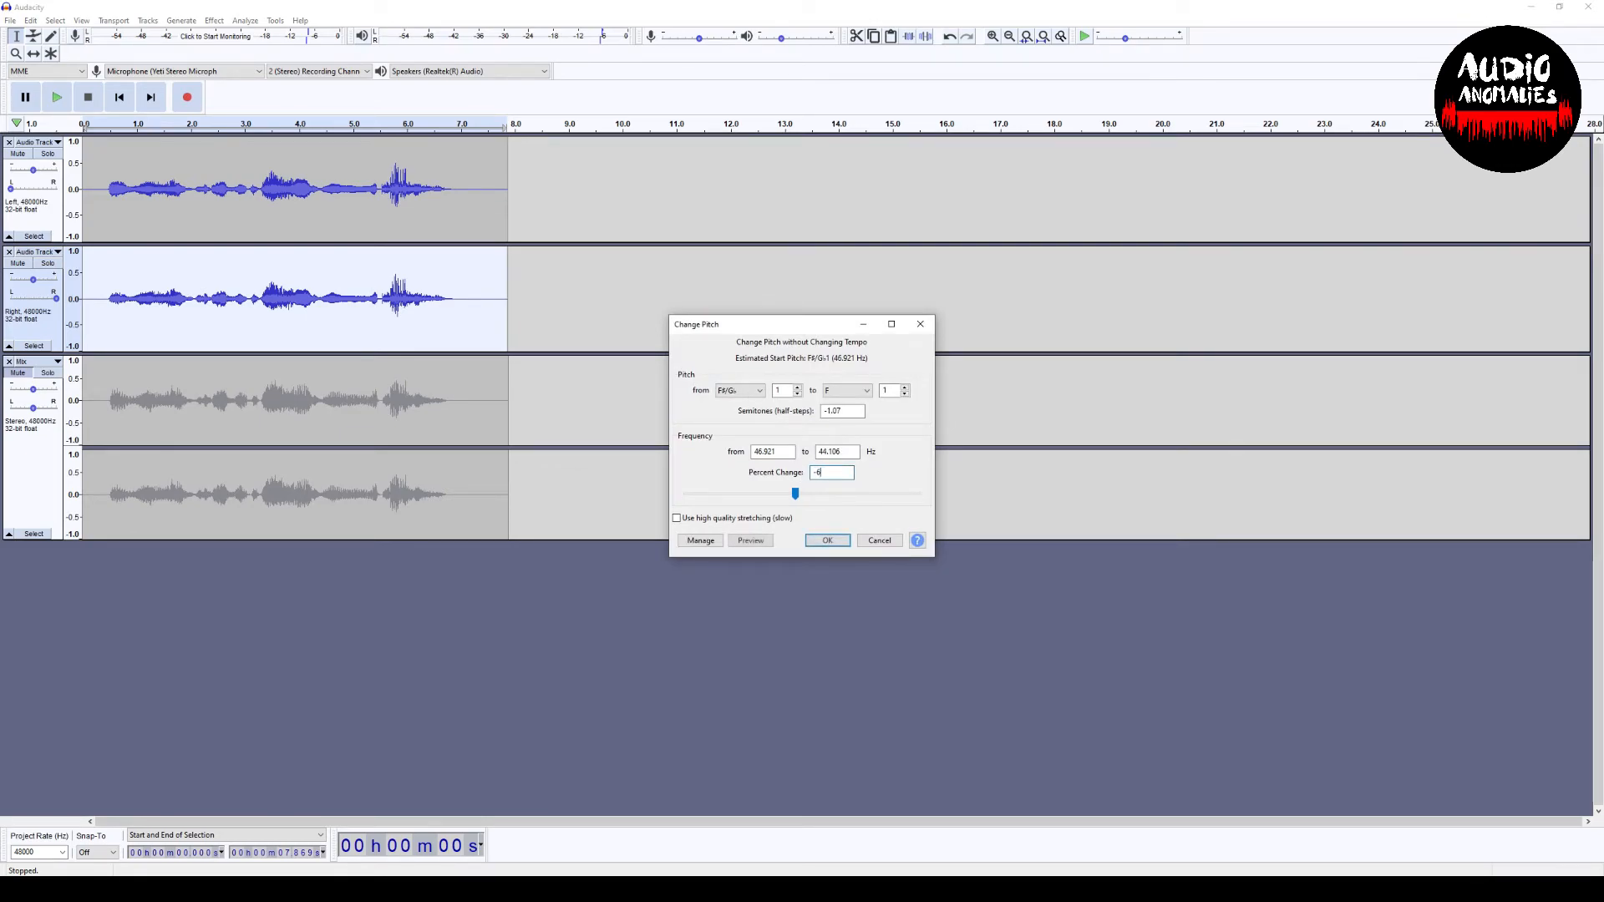
click(835, 541)
click(57, 97)
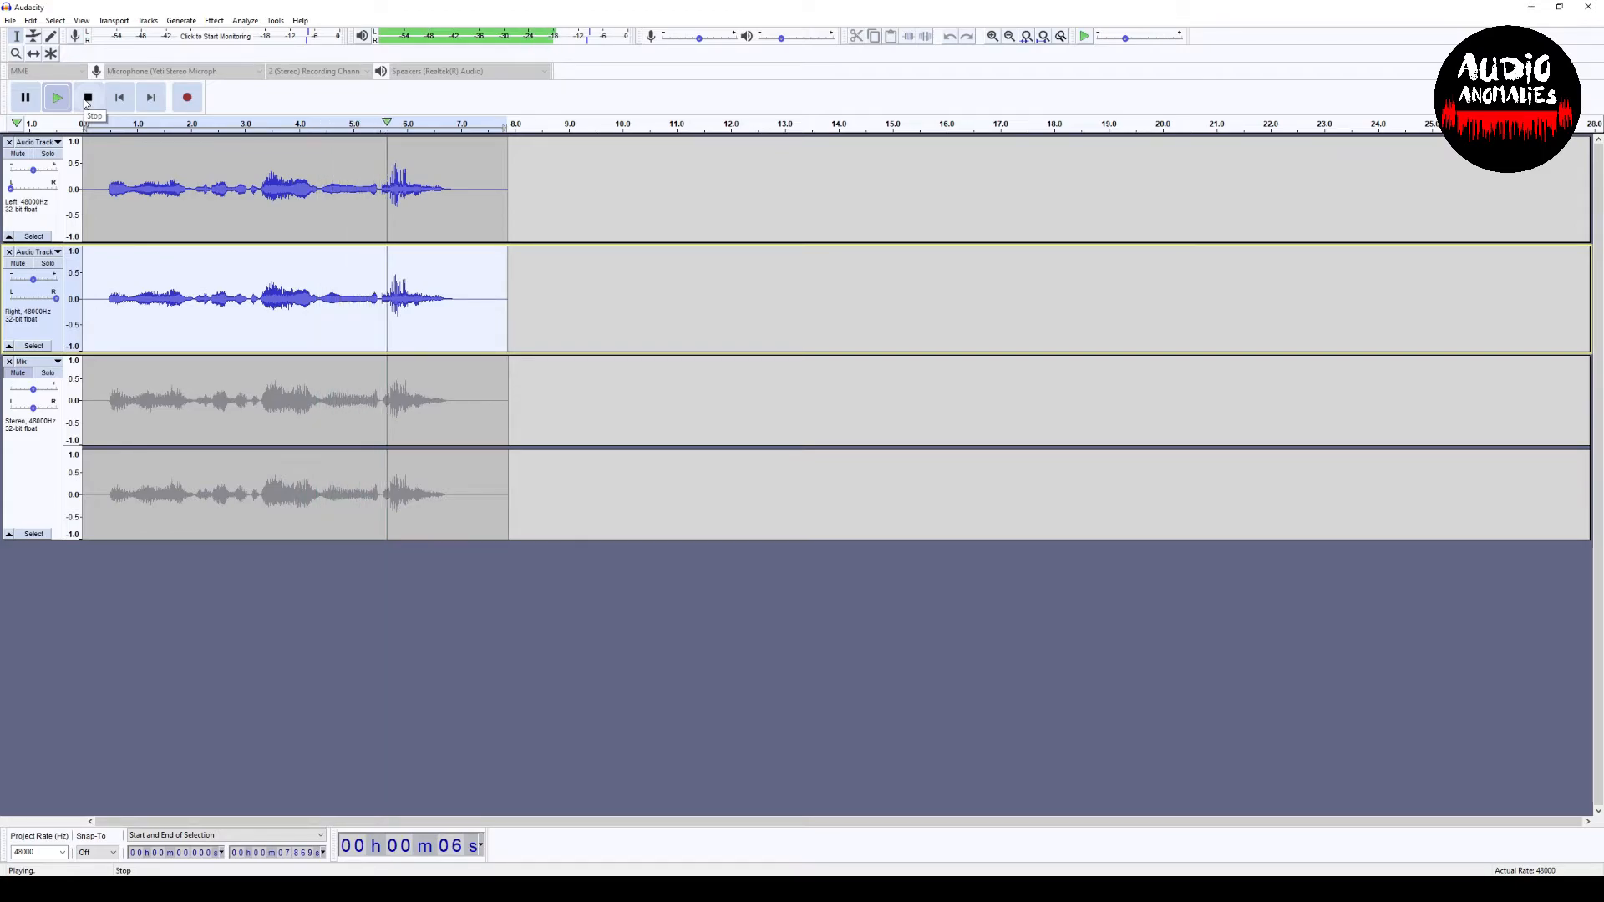
click(86, 98)
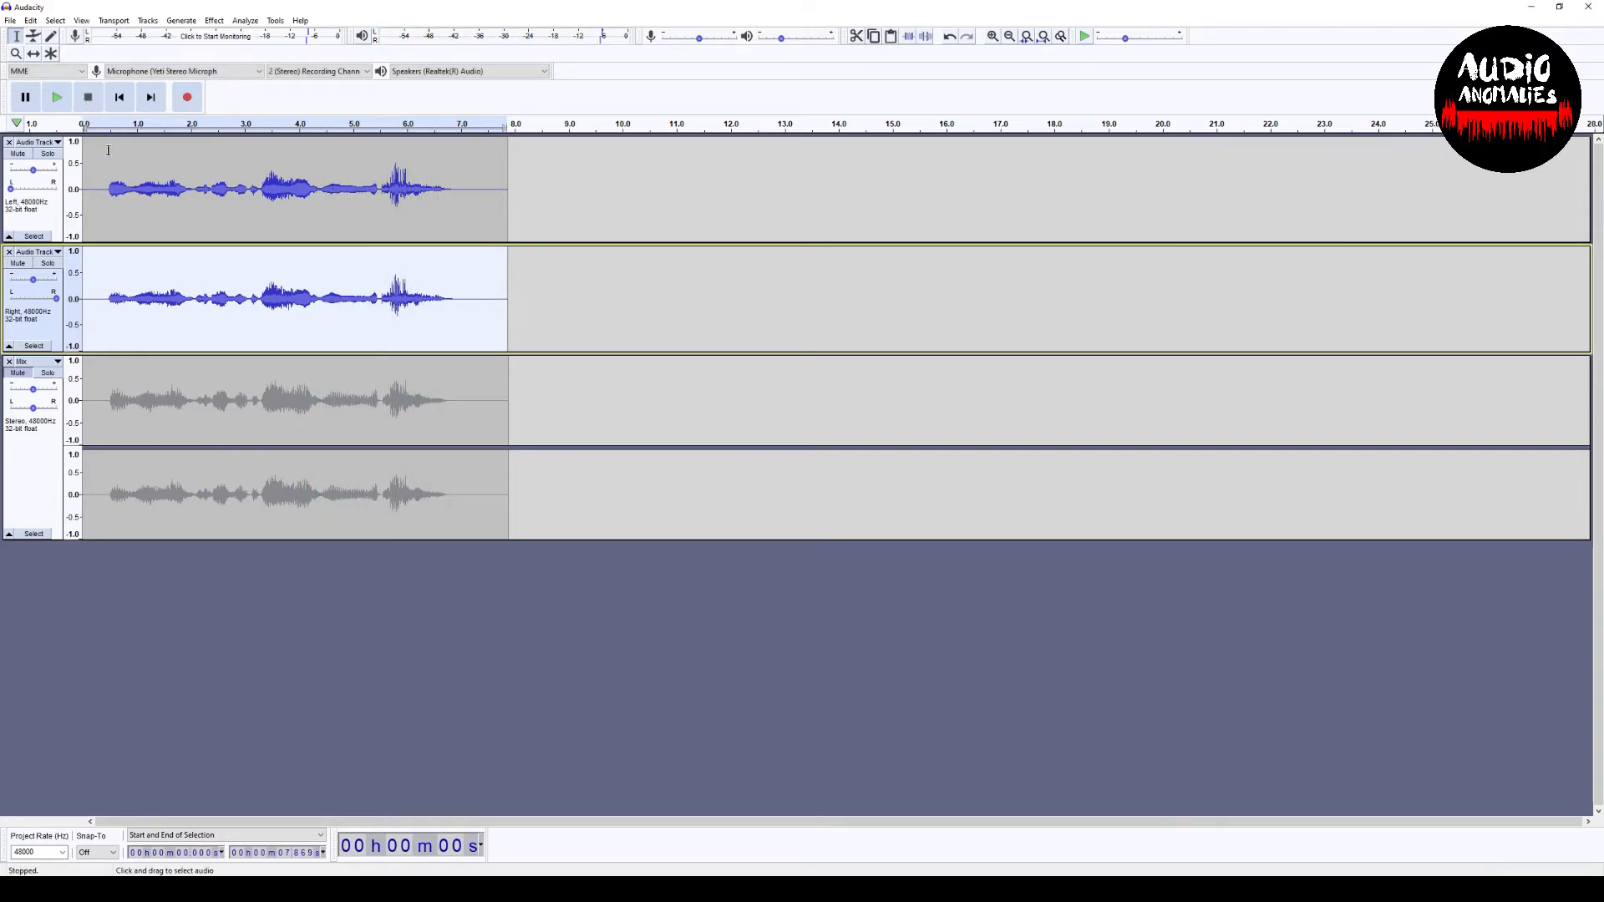
Unmute the Mix track and play all three voice tracks together from the start.
click(22, 375)
click(119, 96)
click(57, 97)
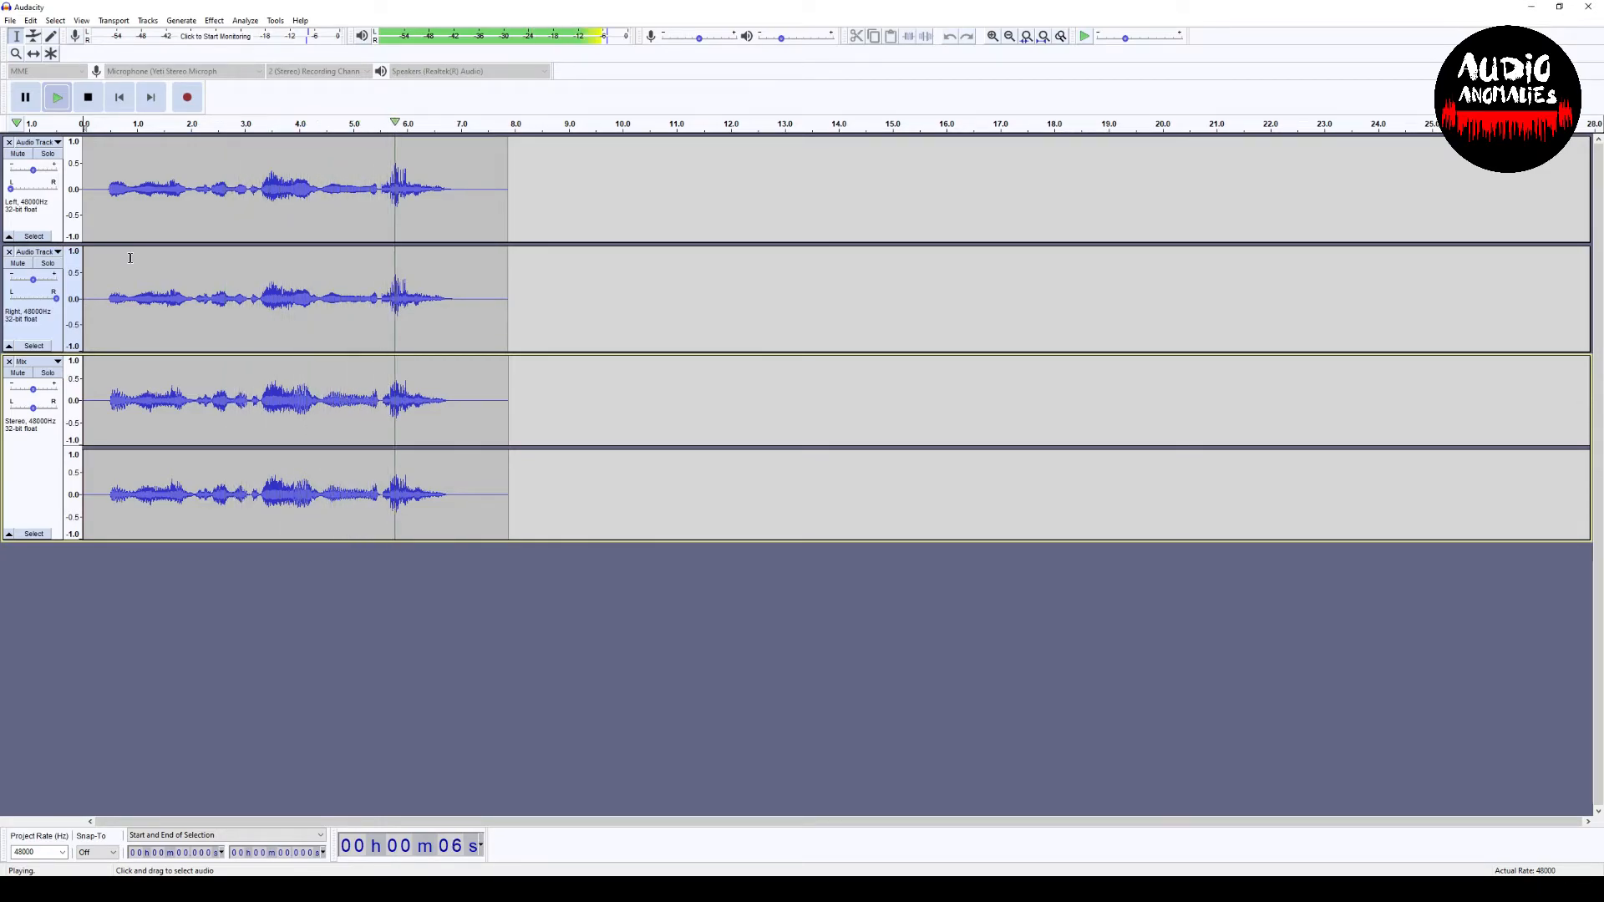
click(89, 98)
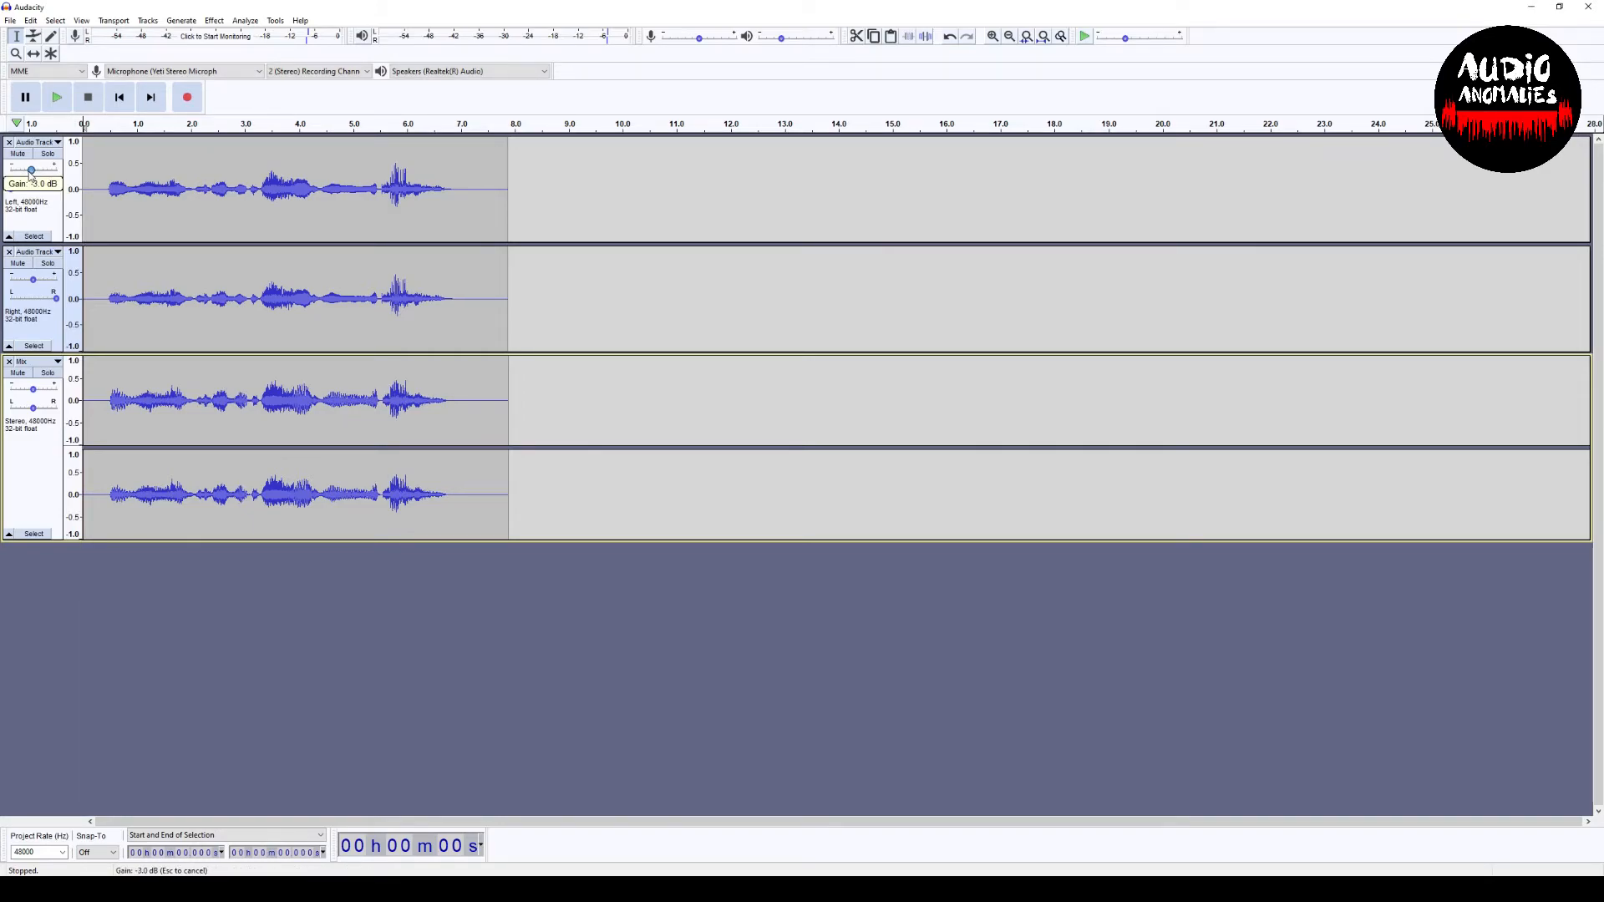
Lower the gain of both panned mono voice tracks to about -5 dB, playing the tracks to check the balance.
drag(29, 173, 30, 172)
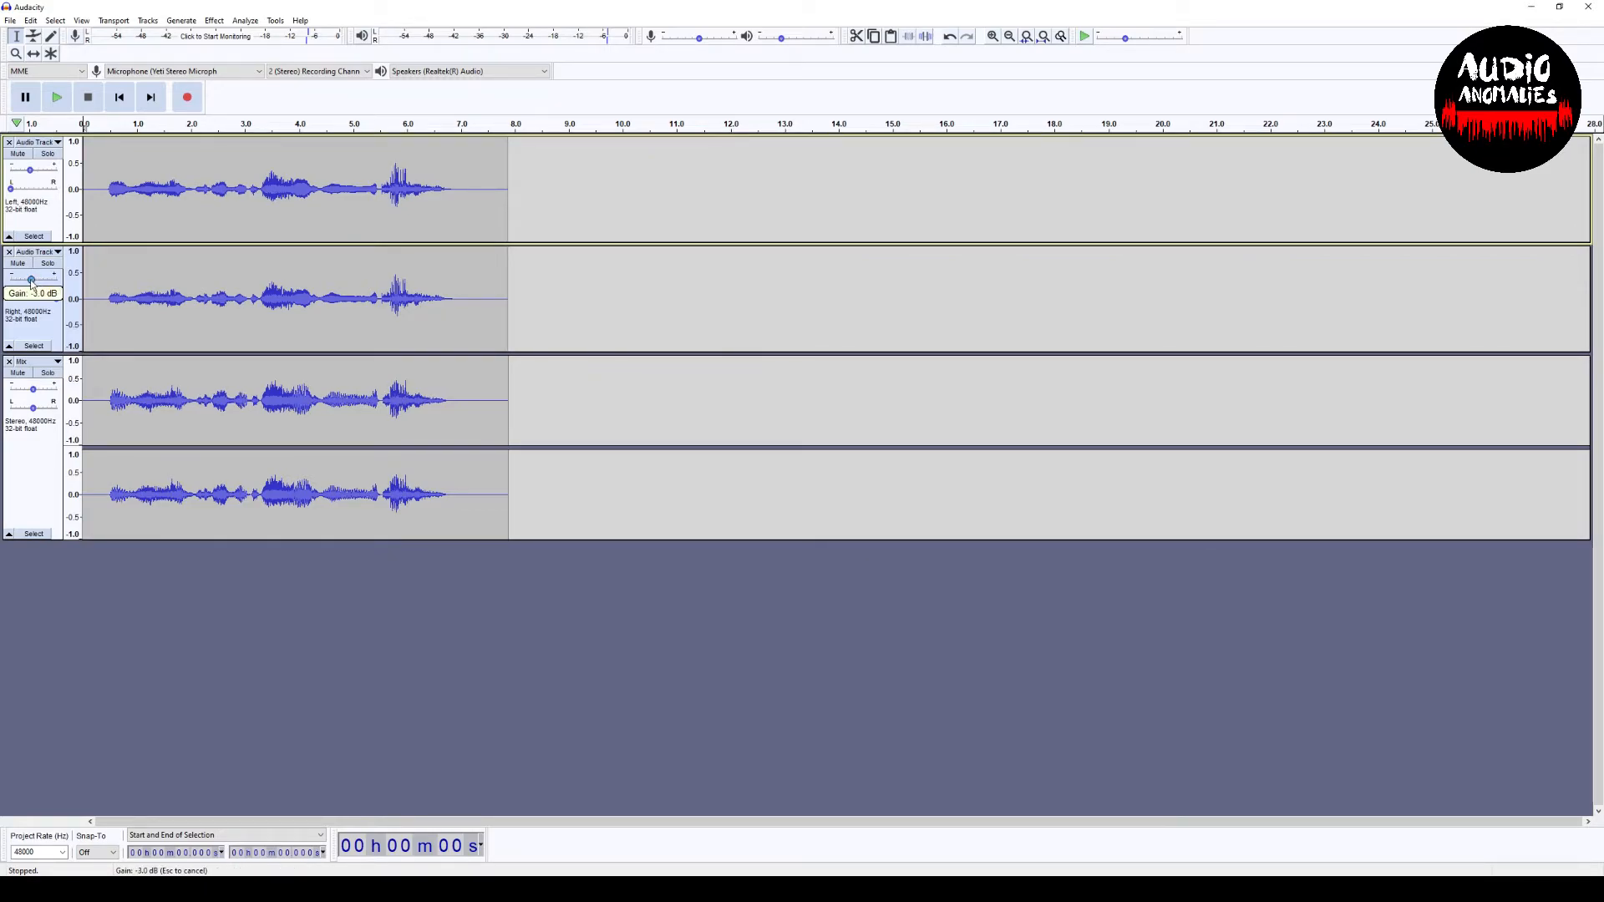
drag(30, 284, 30, 283)
drag(32, 172, 32, 172)
key(space)
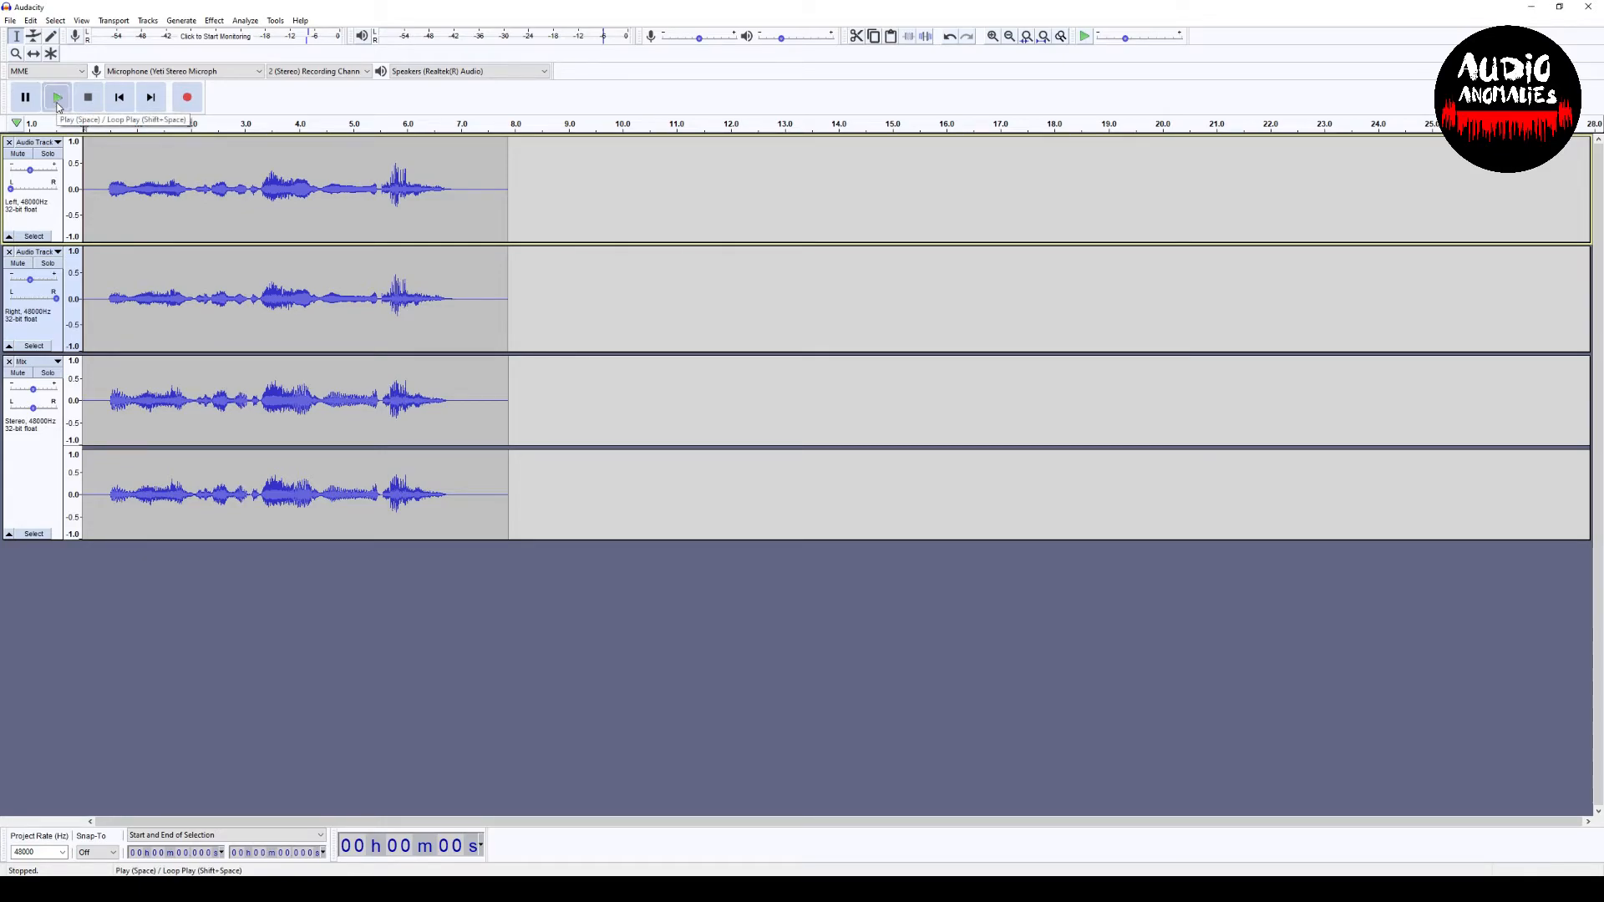
click(58, 99)
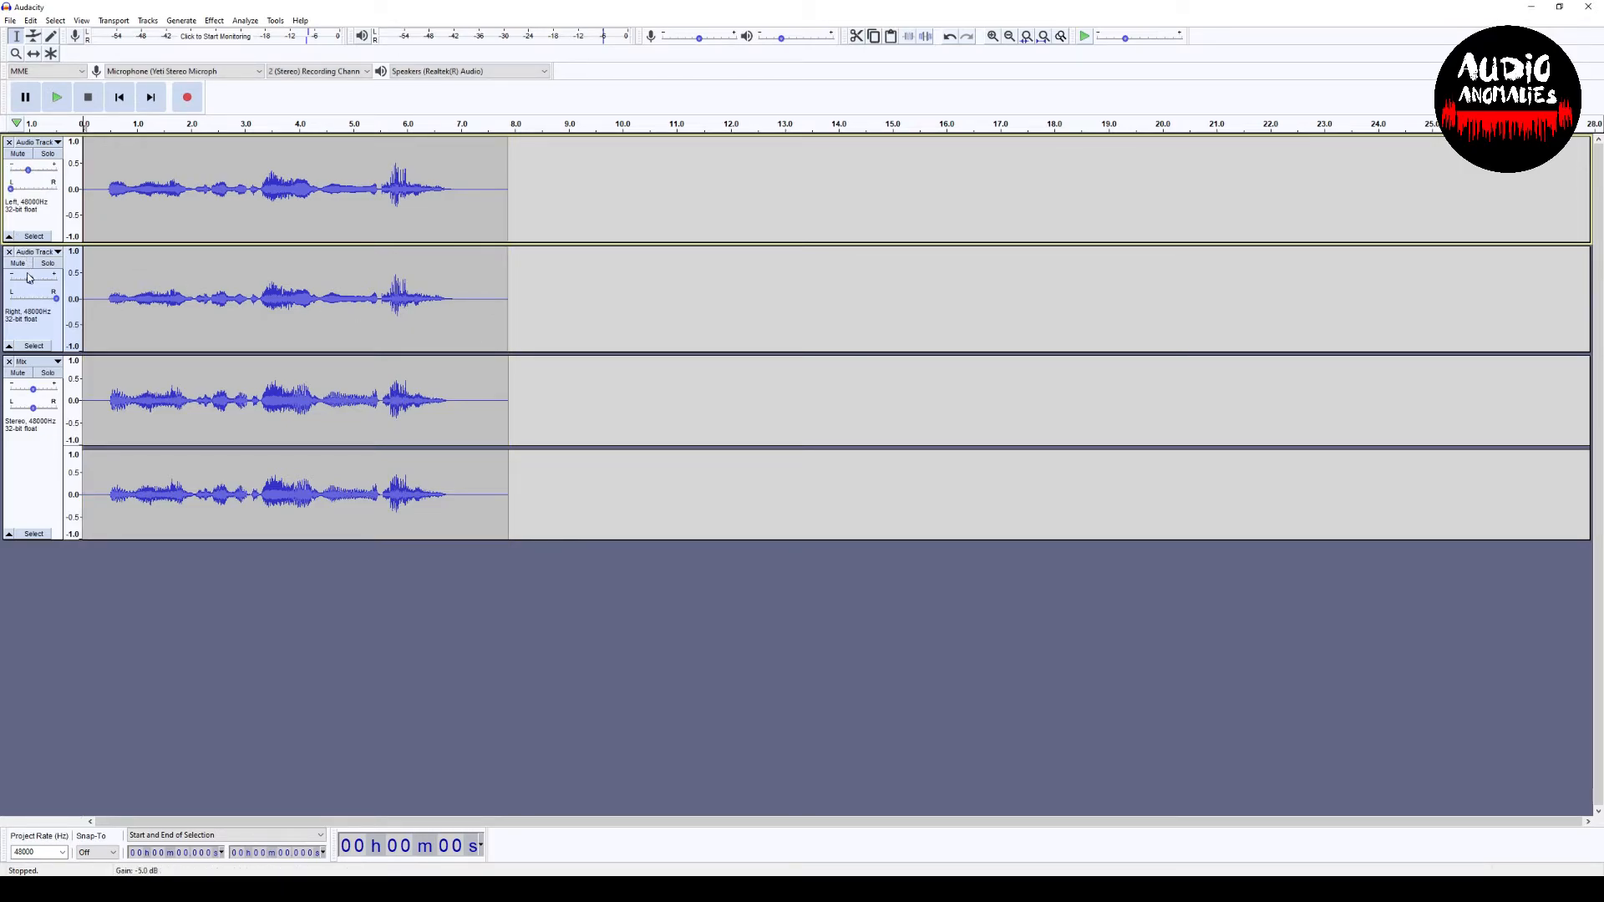
drag(29, 285, 28, 284)
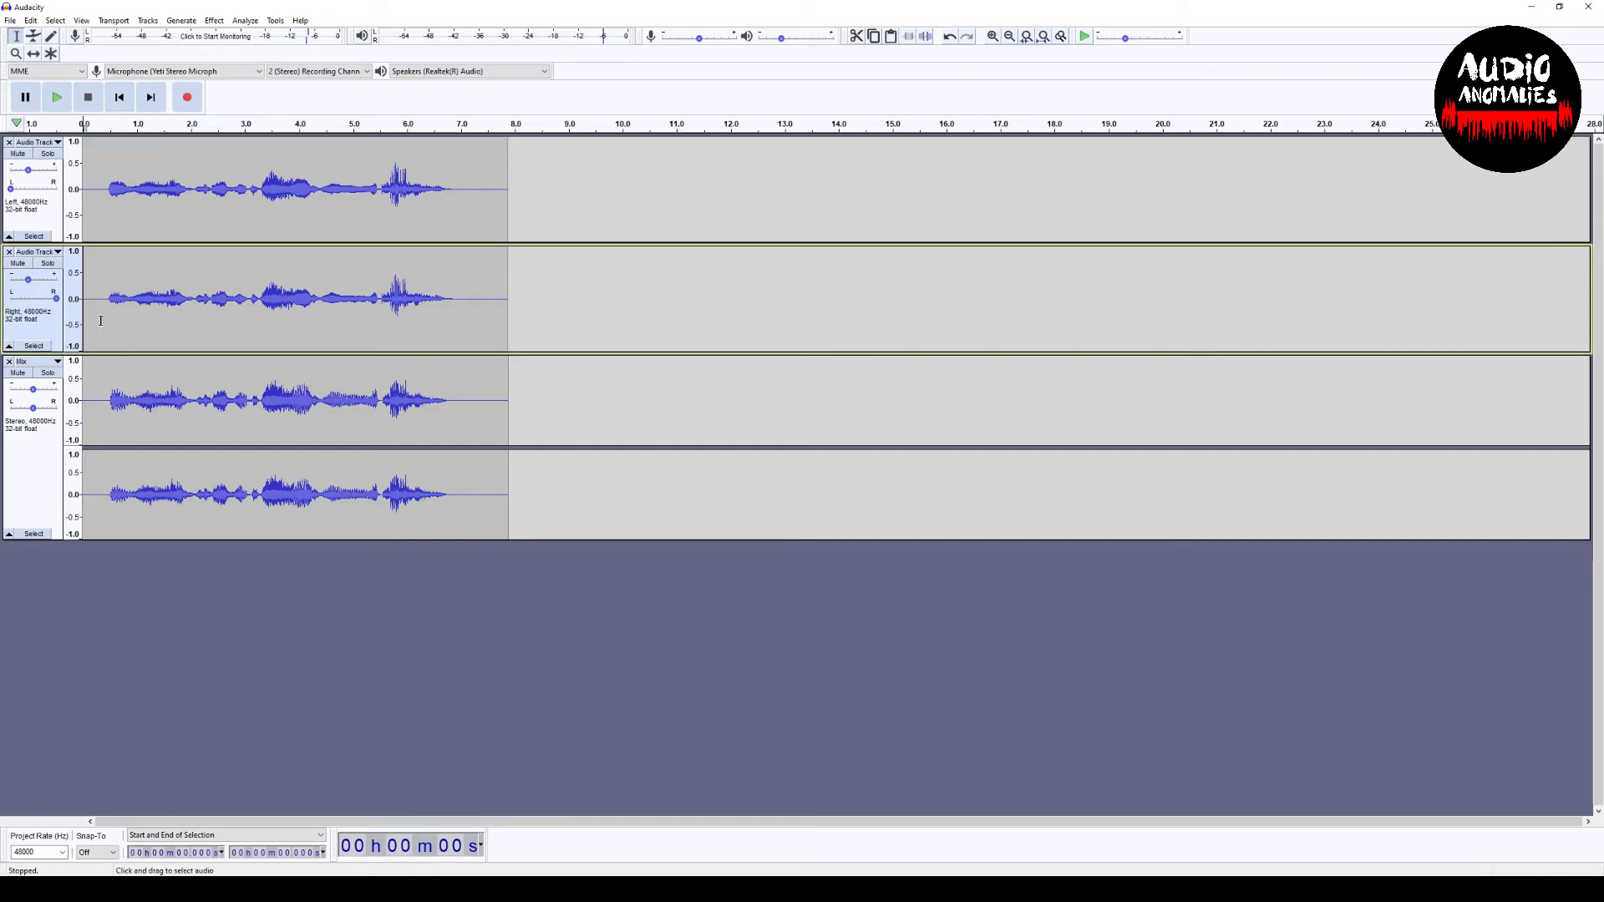
Select both panned mono voice tracks over their full length and mix and render them into one stereo track.
double_click(122, 178)
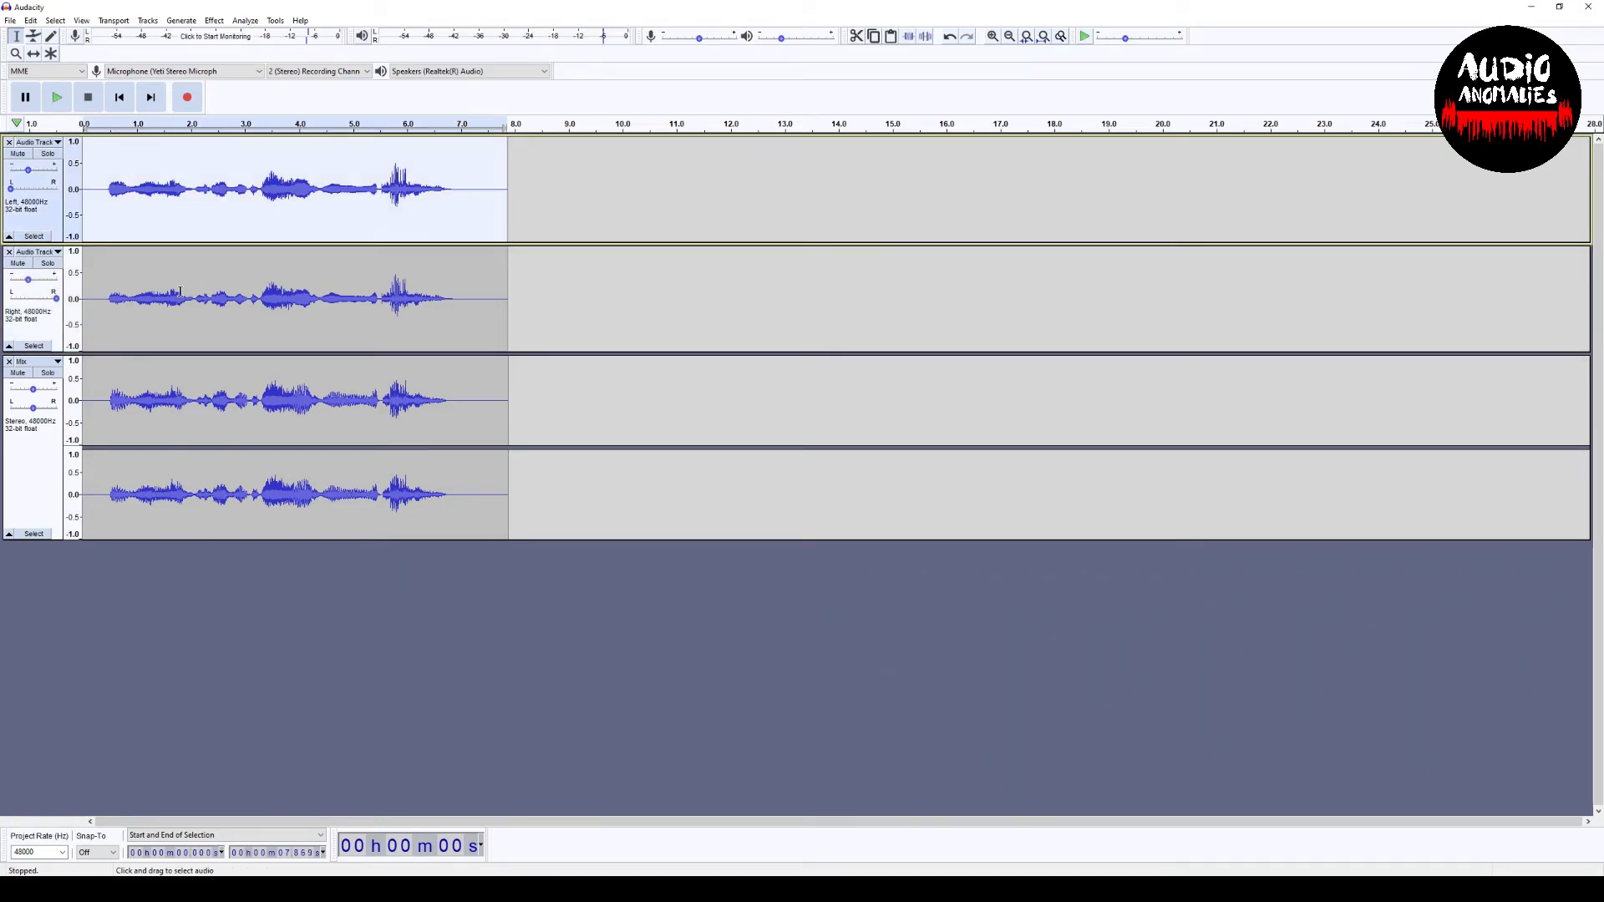
shift+click(147, 291)
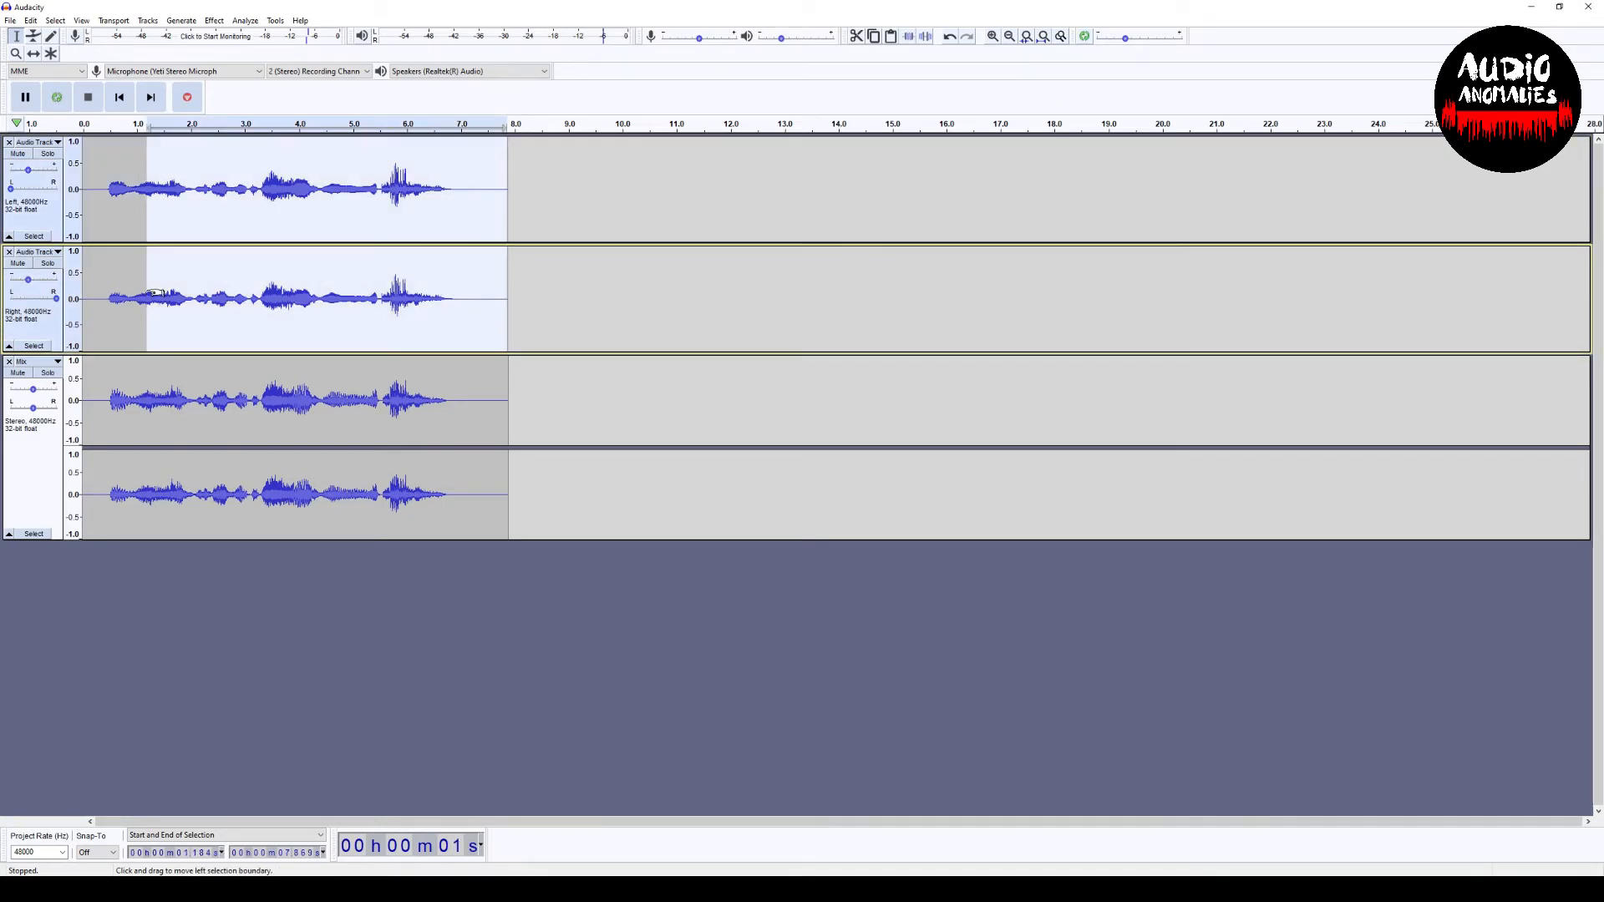
drag(139, 216, 87, 316)
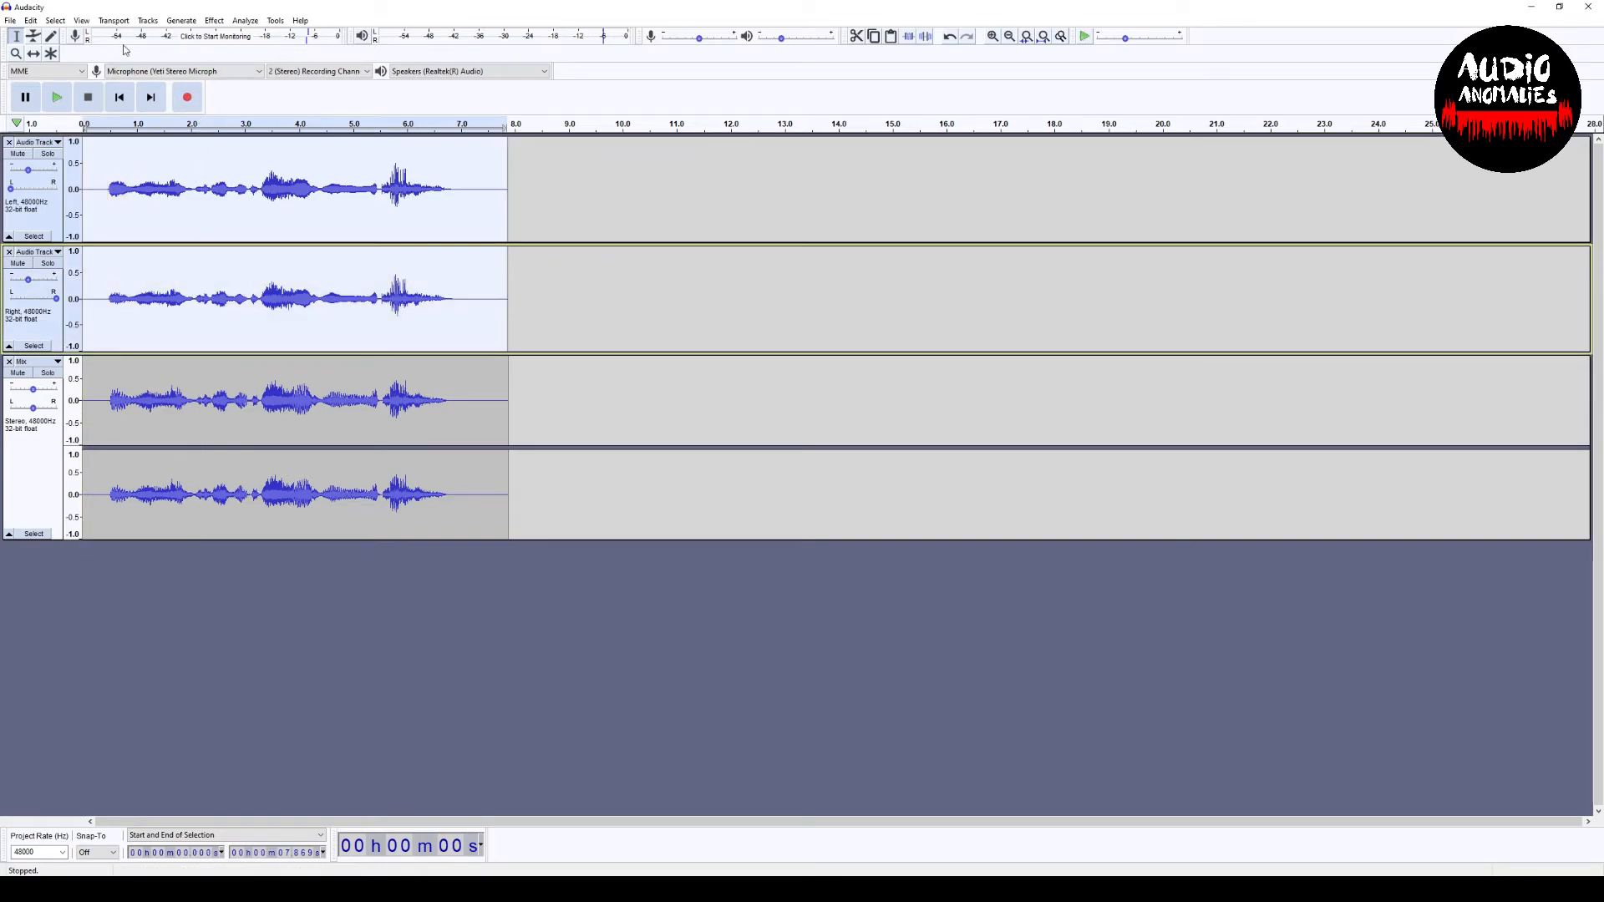
click(151, 22)
mouse_move(184, 53)
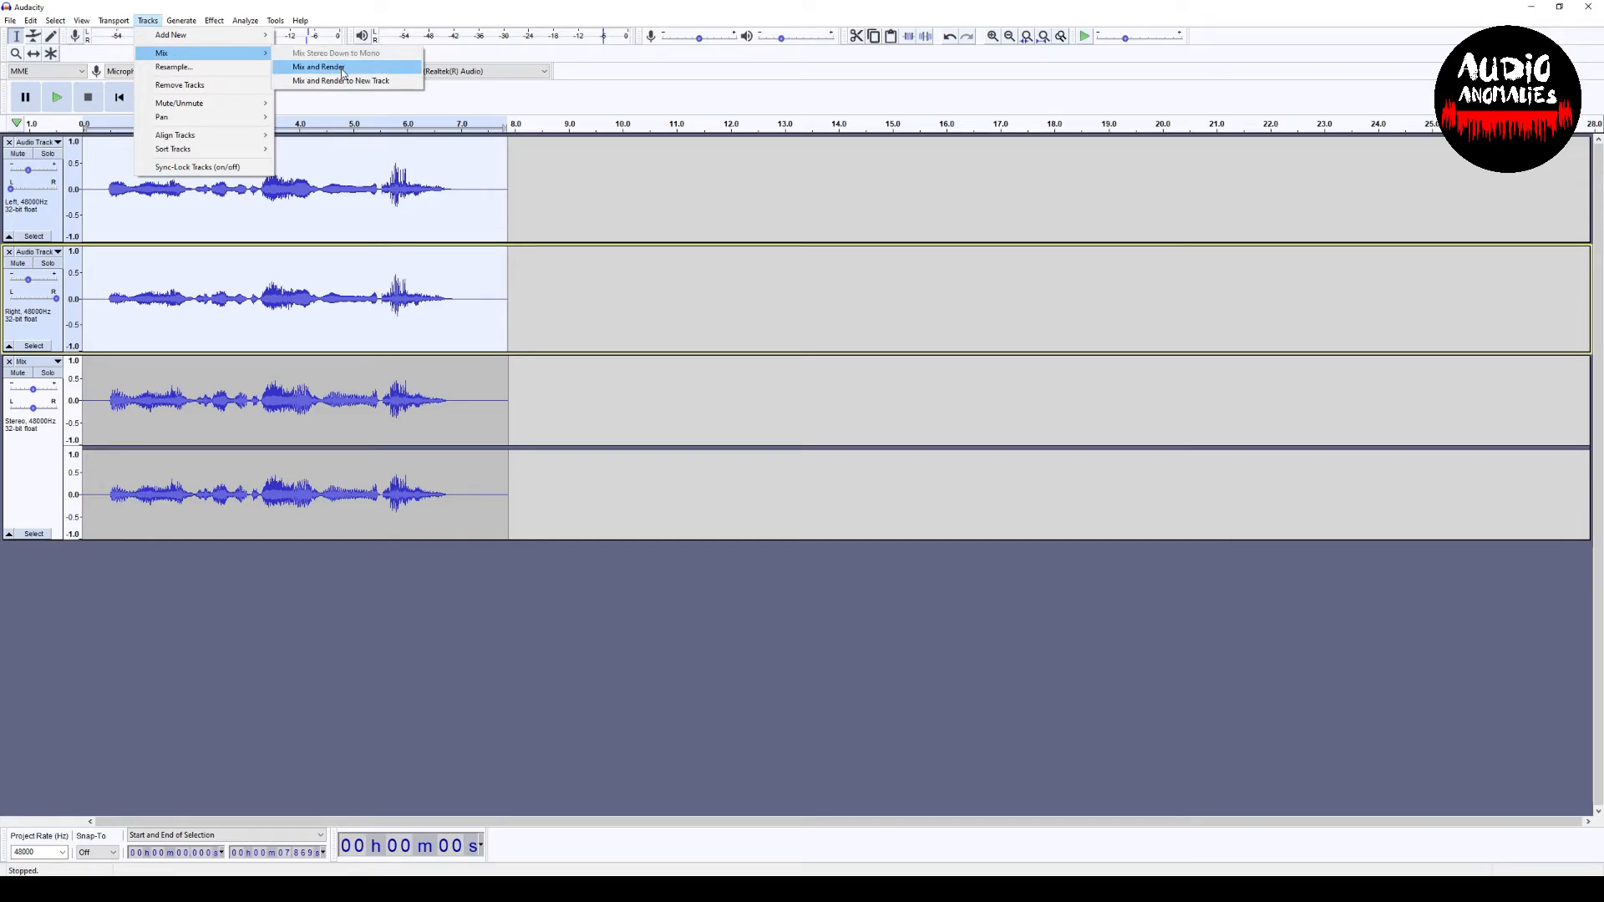
click(343, 68)
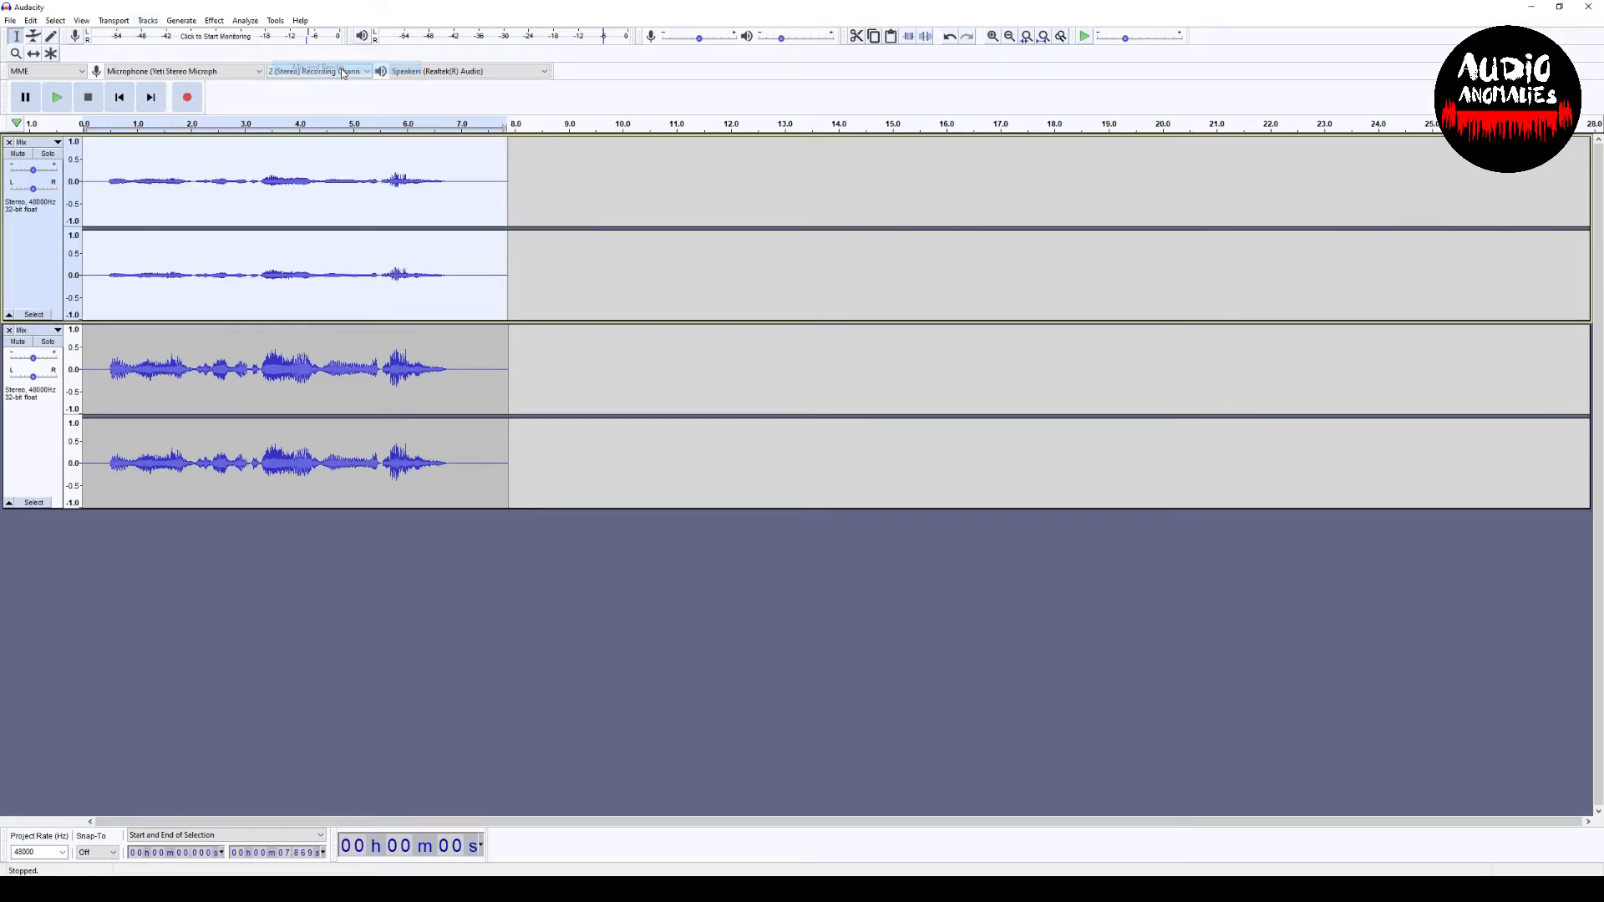
Solo the newly rendered stereo voice track and listen to it.
click(48, 155)
double_click(243, 196)
click(57, 97)
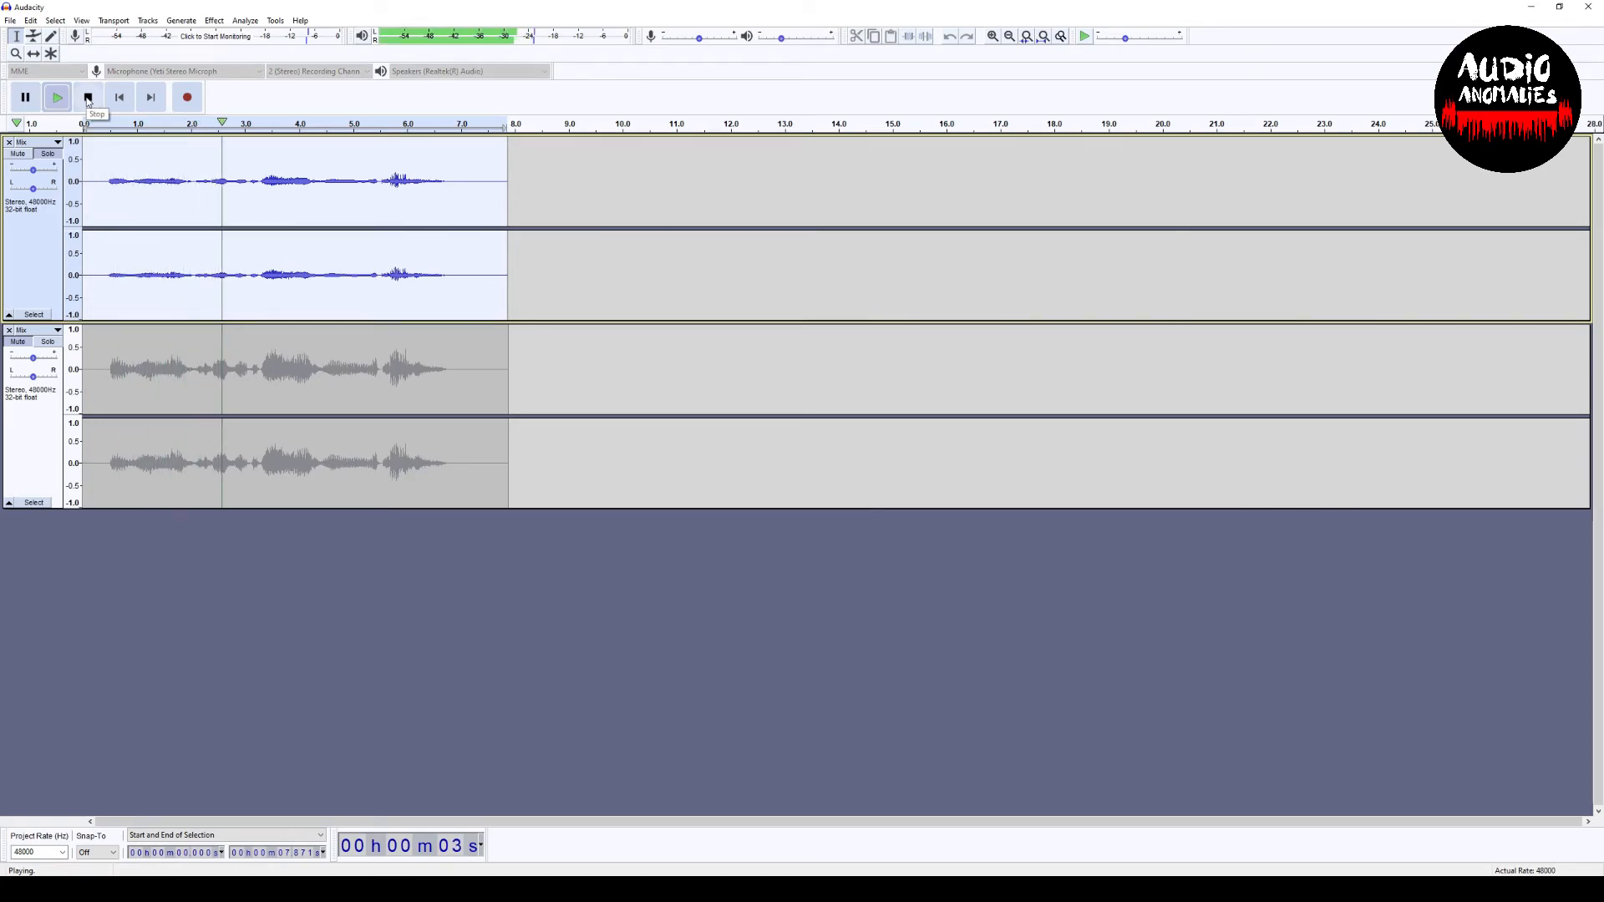
click(88, 98)
Open Vocal Finalizer on the soloed voice track, widen its stereo width, and raise the reverb wet level while previewing.
click(219, 22)
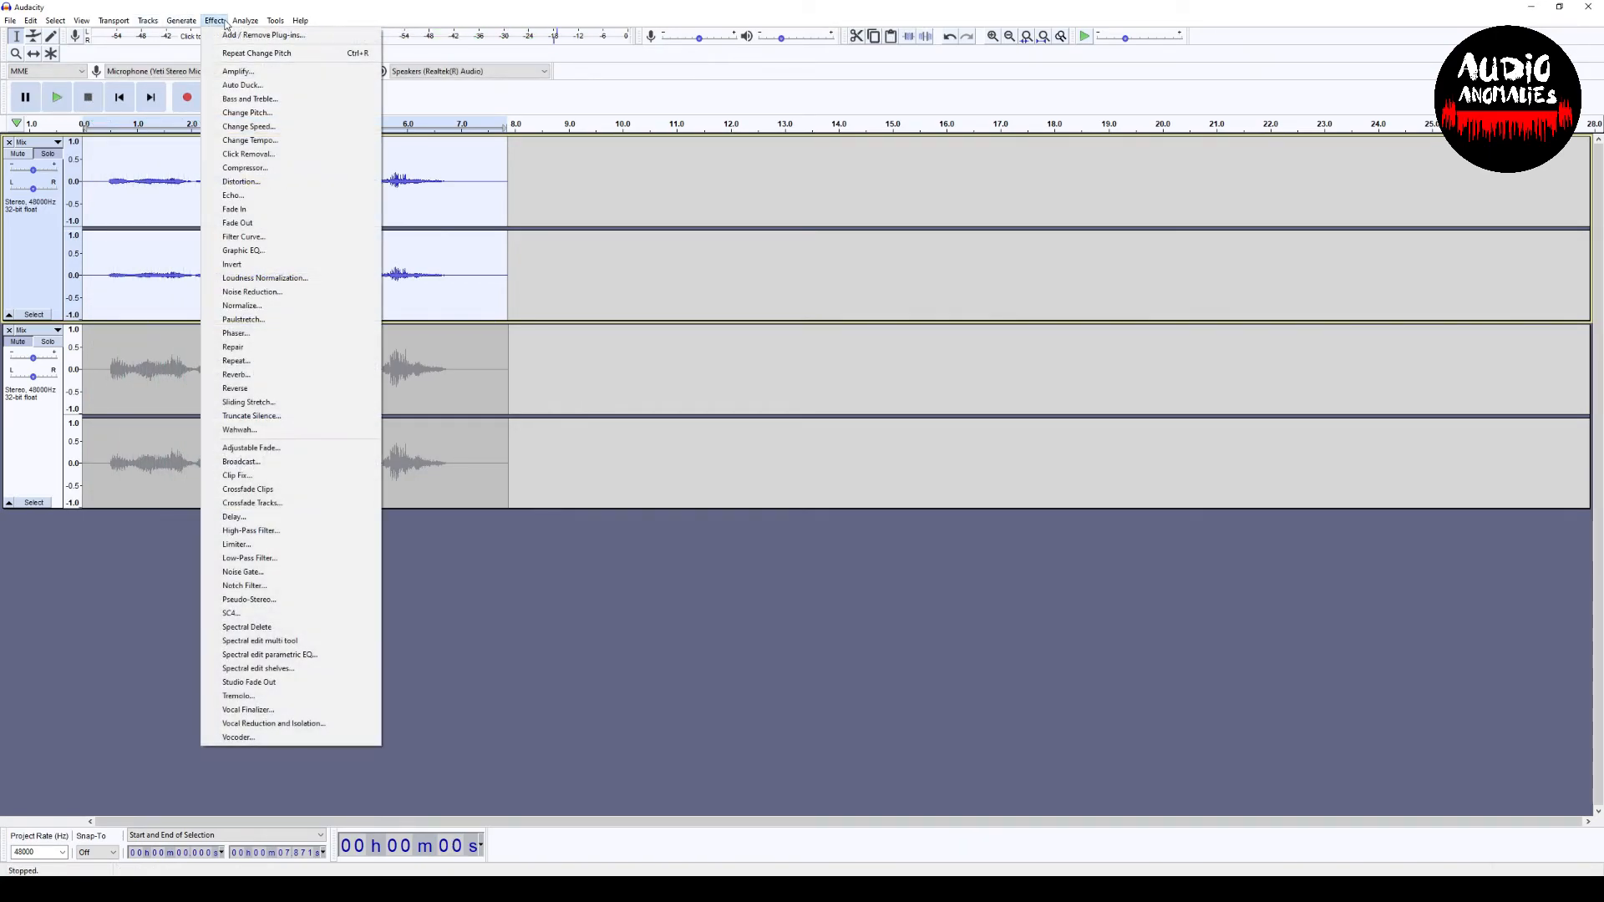
click(289, 709)
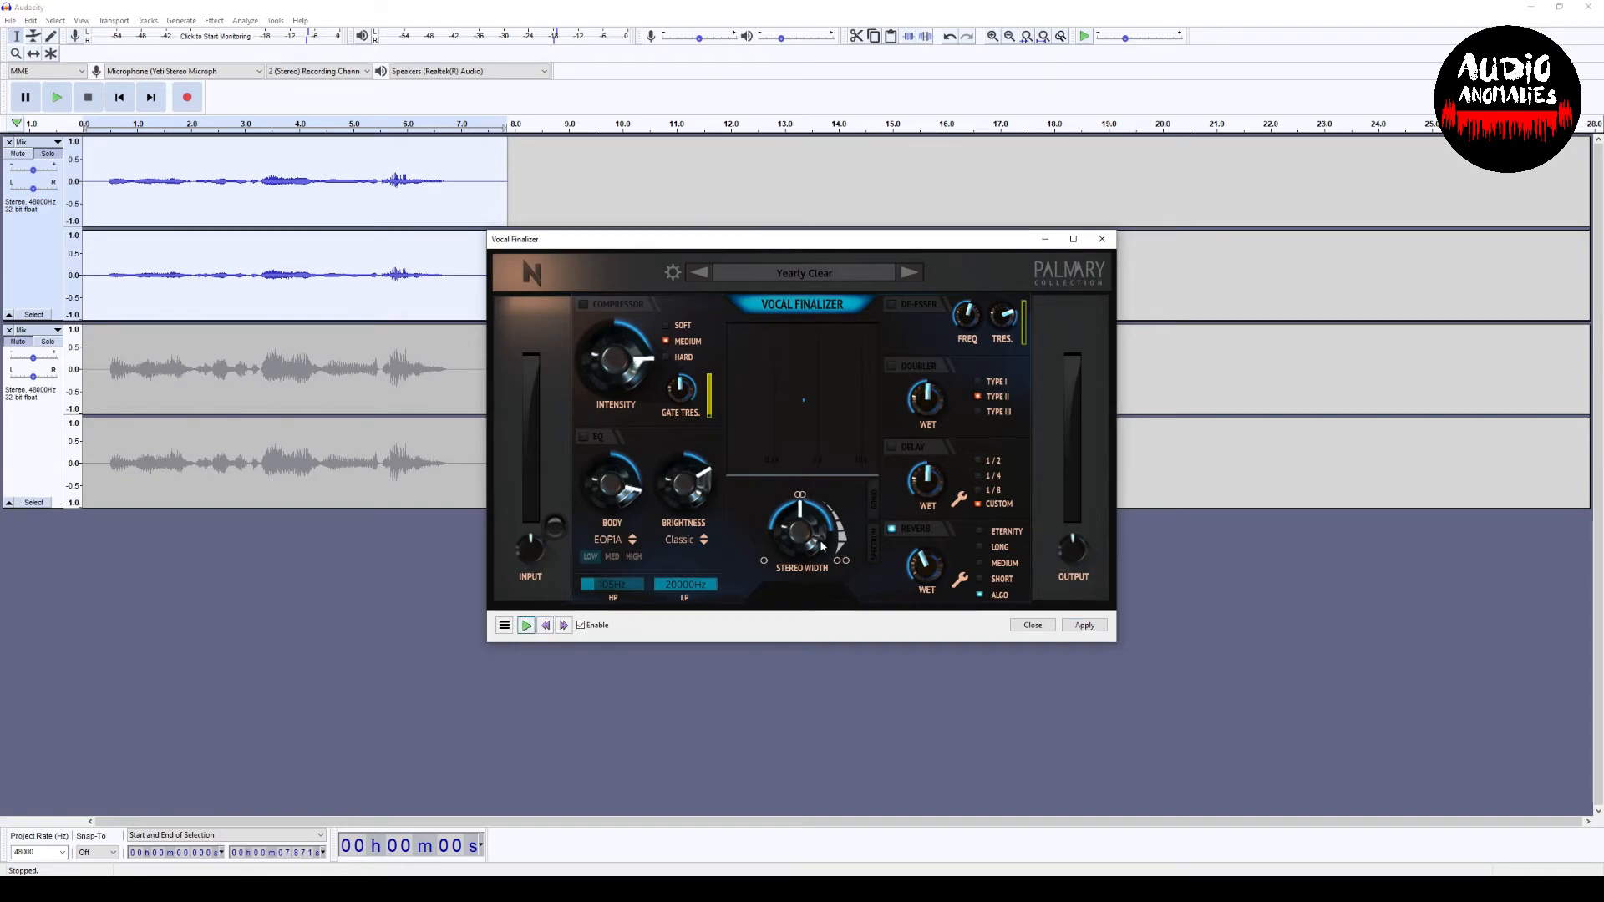
mouse_move(814, 536)
mouse_down()
mouse_move(830, 433)
mouse_move(833, 545)
mouse_up()
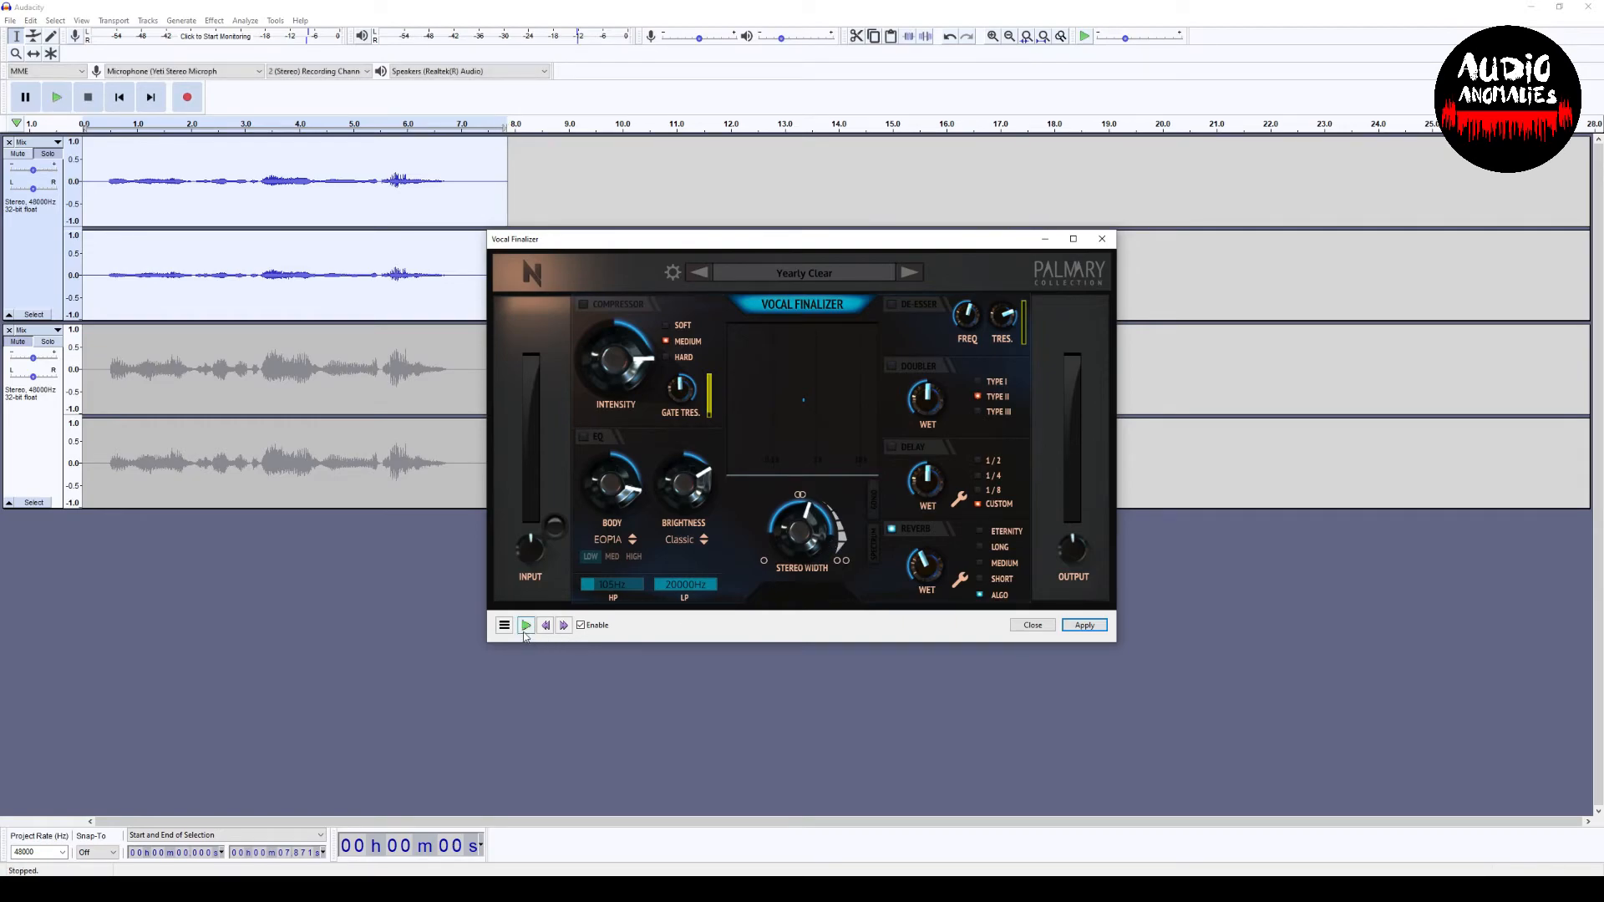
key(space)
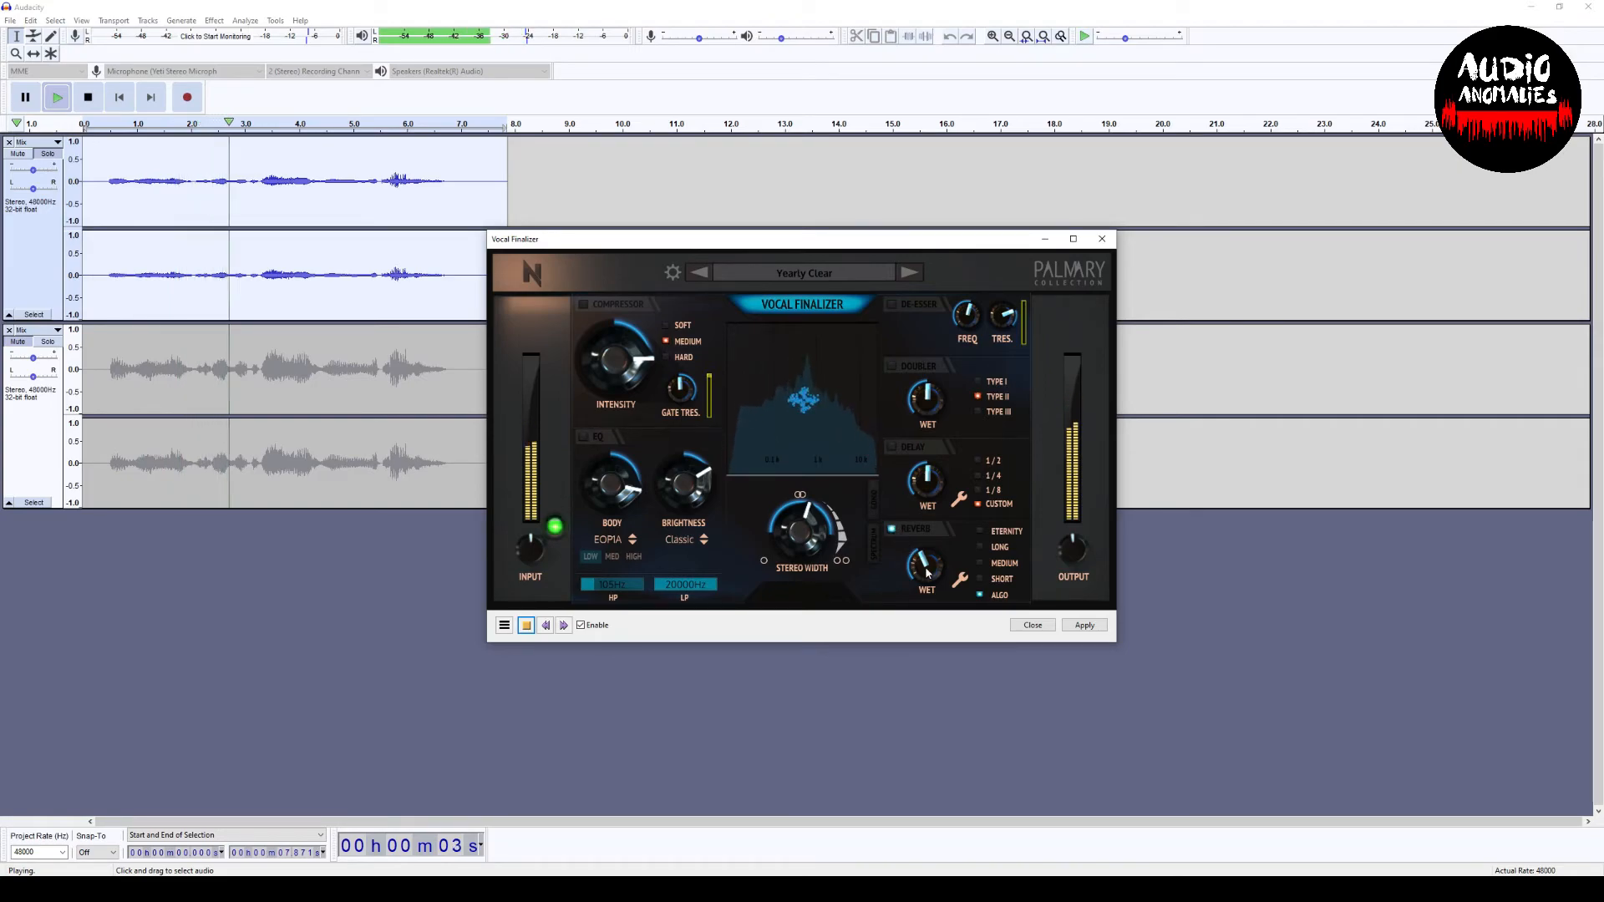
drag(930, 554, 934, 513)
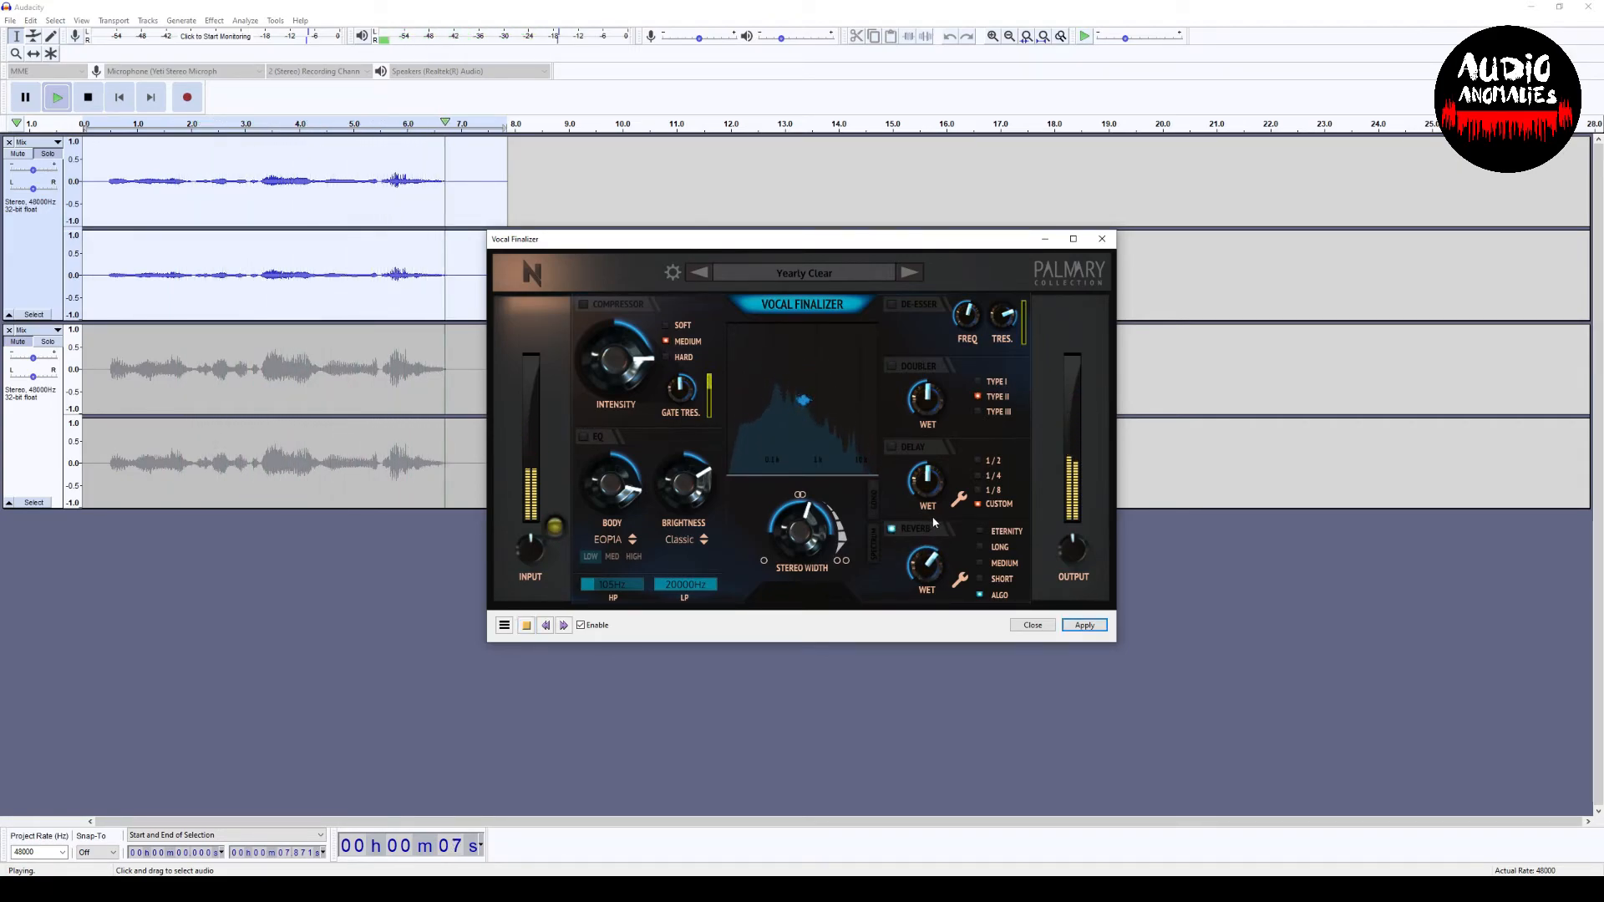
Enable the Vocal Finalizer doubler and the compressor set to Hard, preview the result, and apply the effect to the voice track.
click(891, 366)
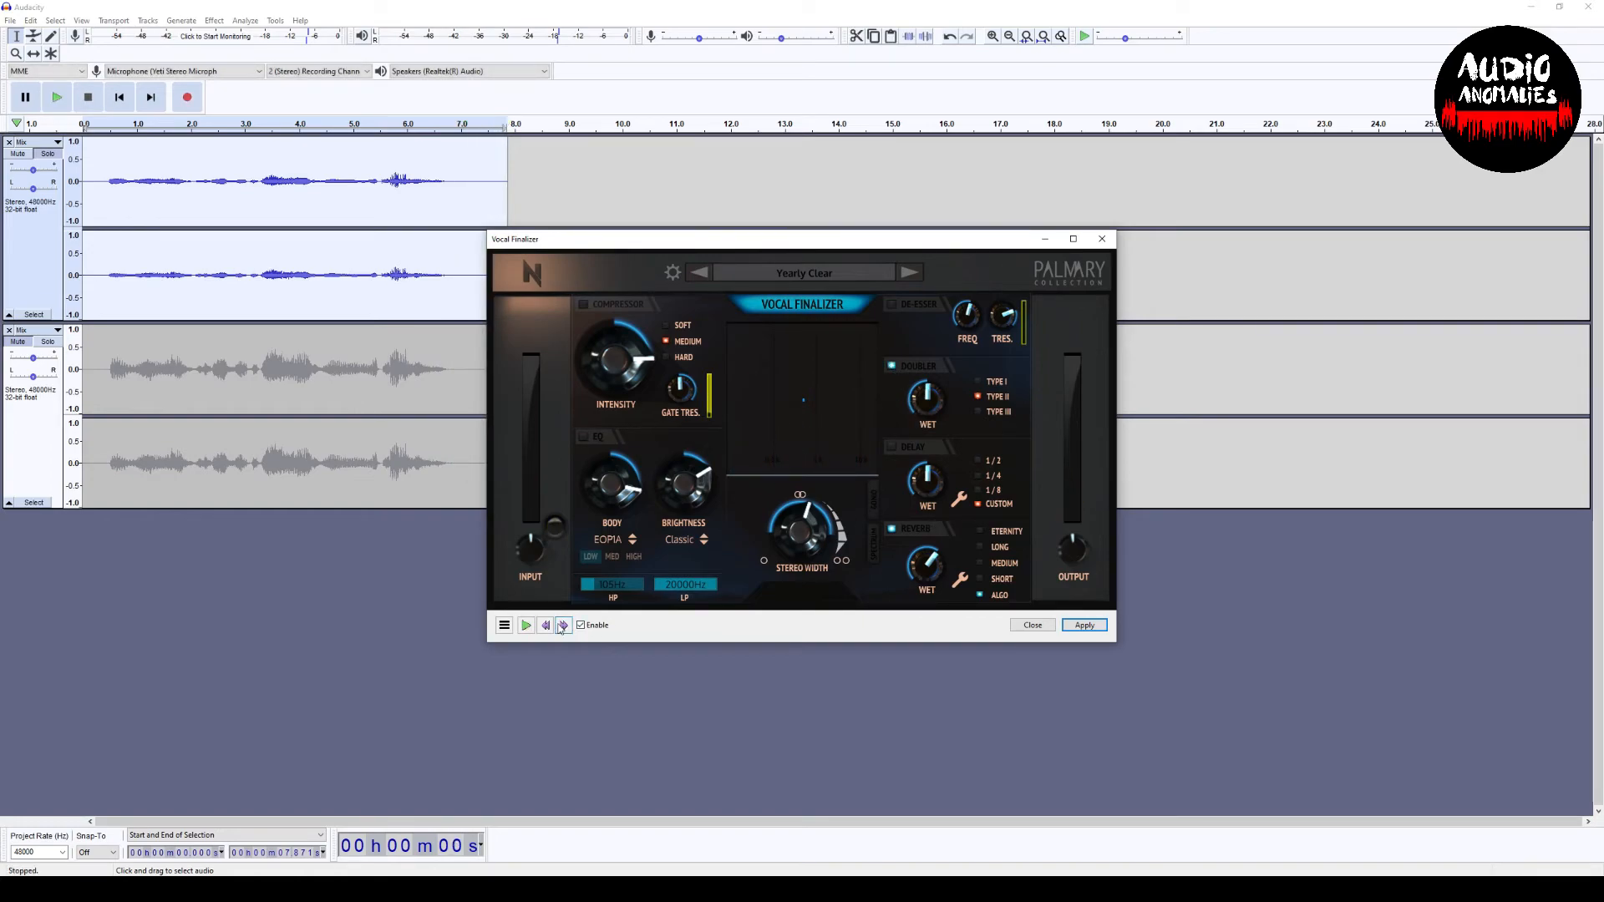
key(space)
click(526, 625)
click(525, 624)
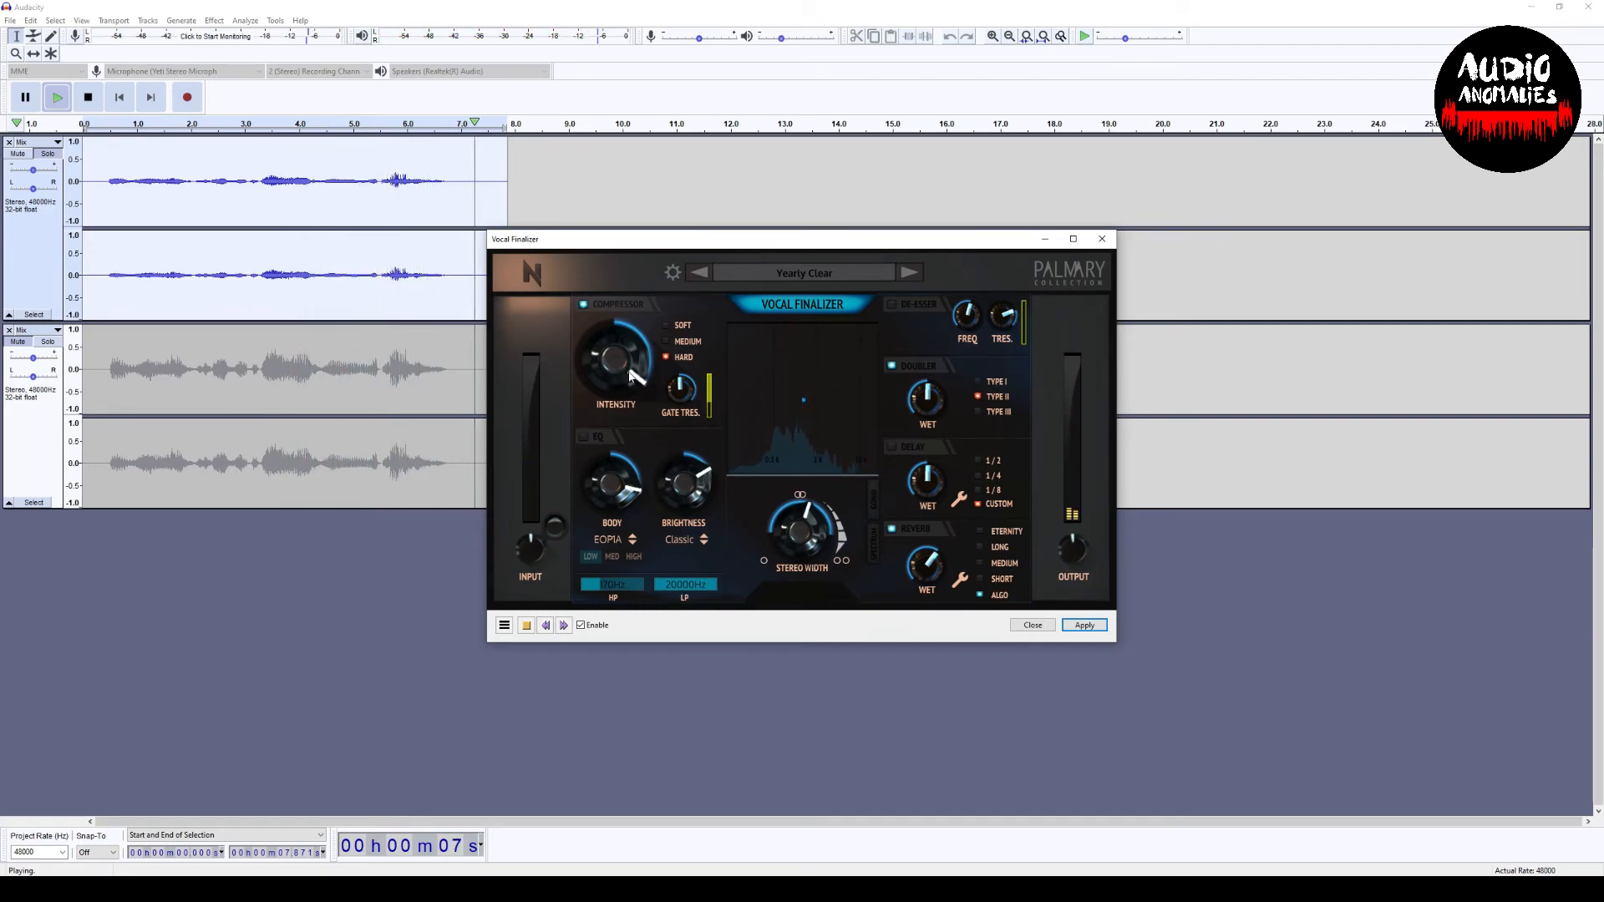
click(1085, 625)
click(1033, 626)
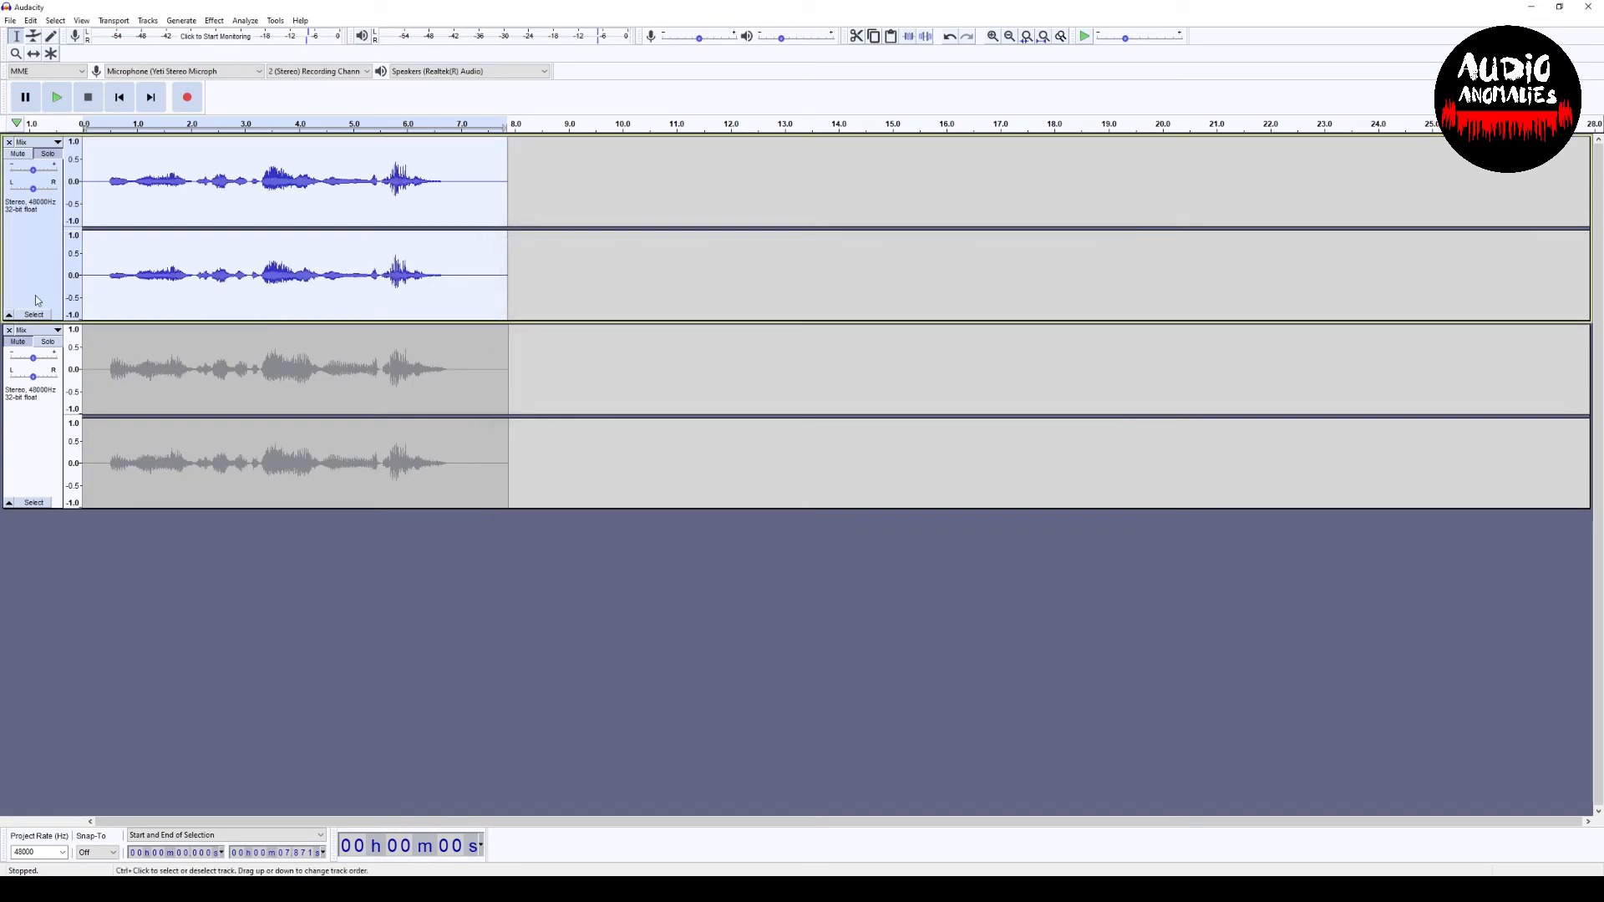
Turn off solo on the processed voice track and play both Mix tracks together.
ctrl+click(38, 359)
key(space)
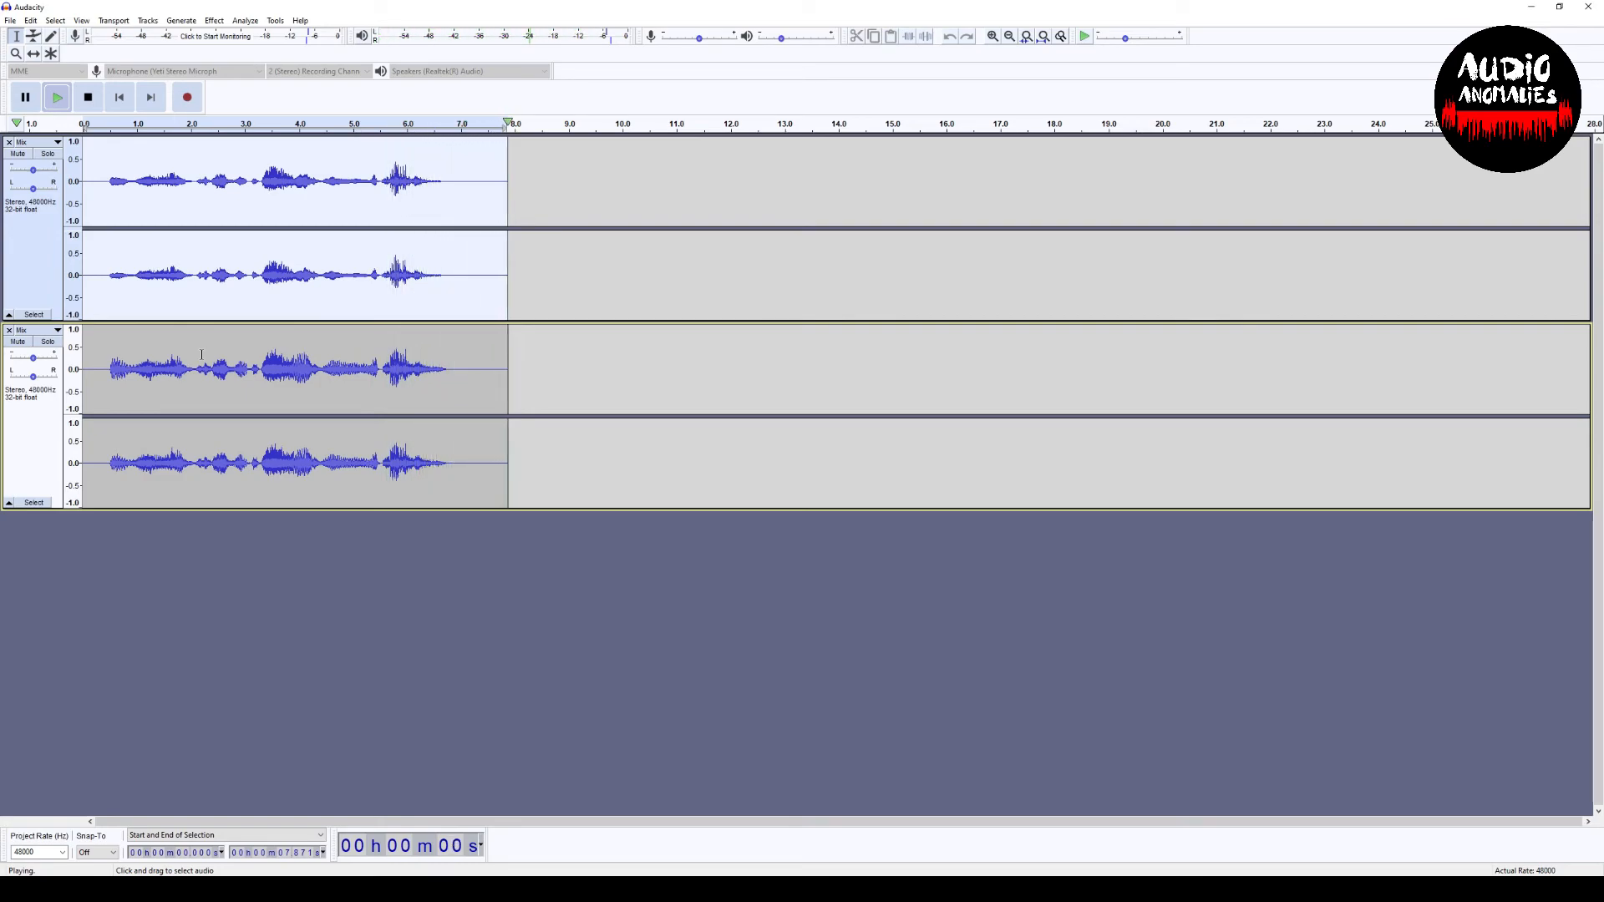
click(58, 98)
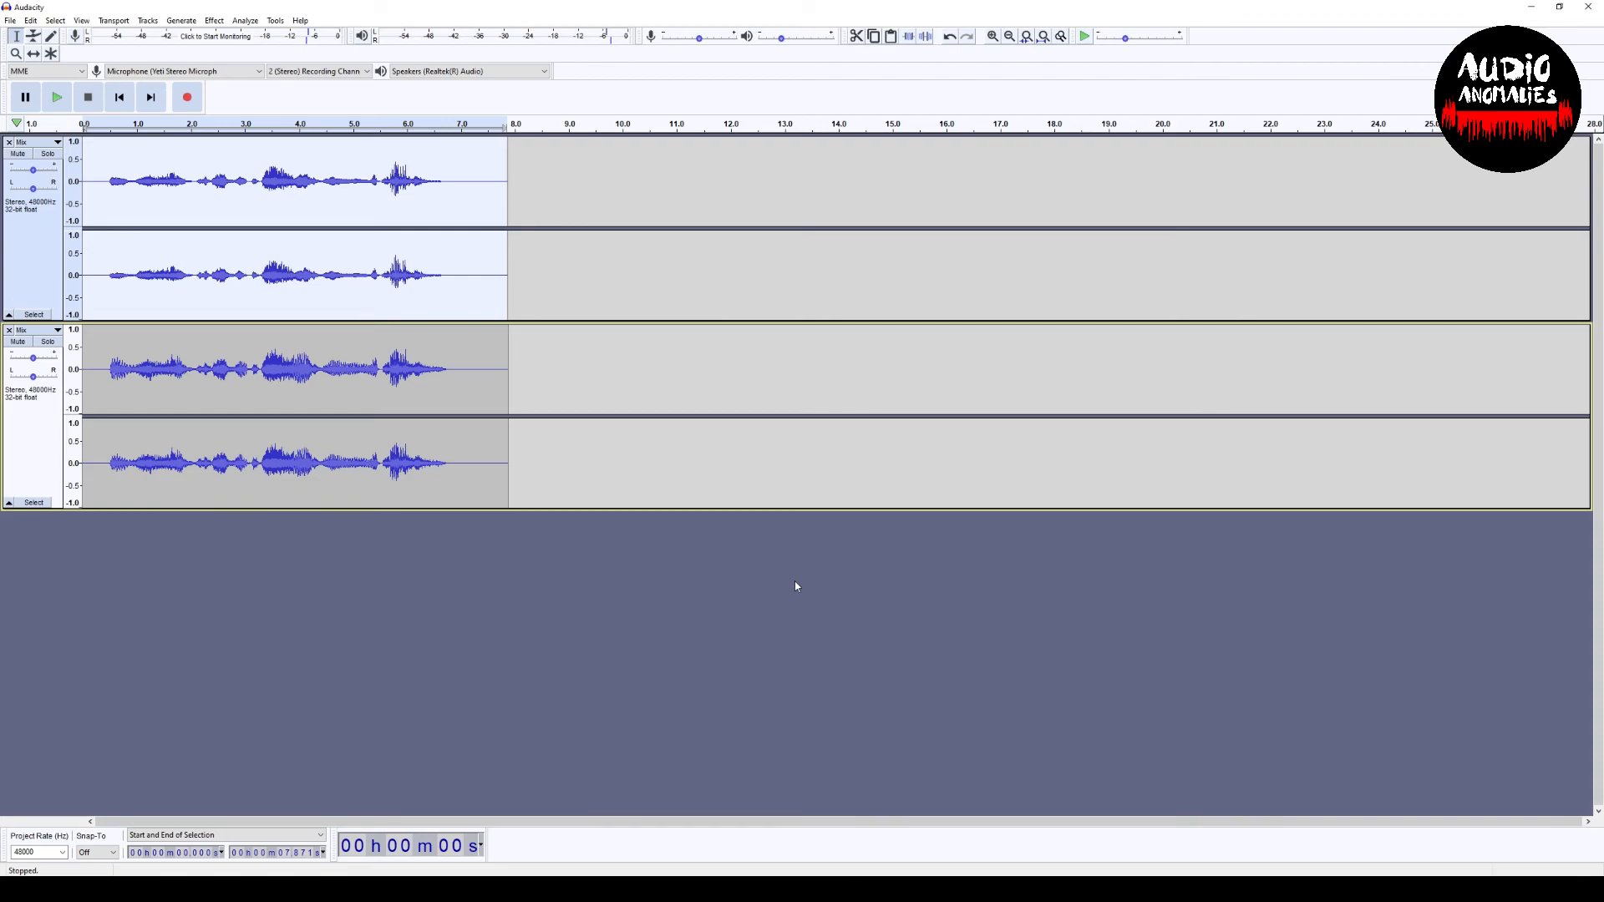
Mix and render both Mix tracks into a single stereo track and play it back.
key(ctrl+a)
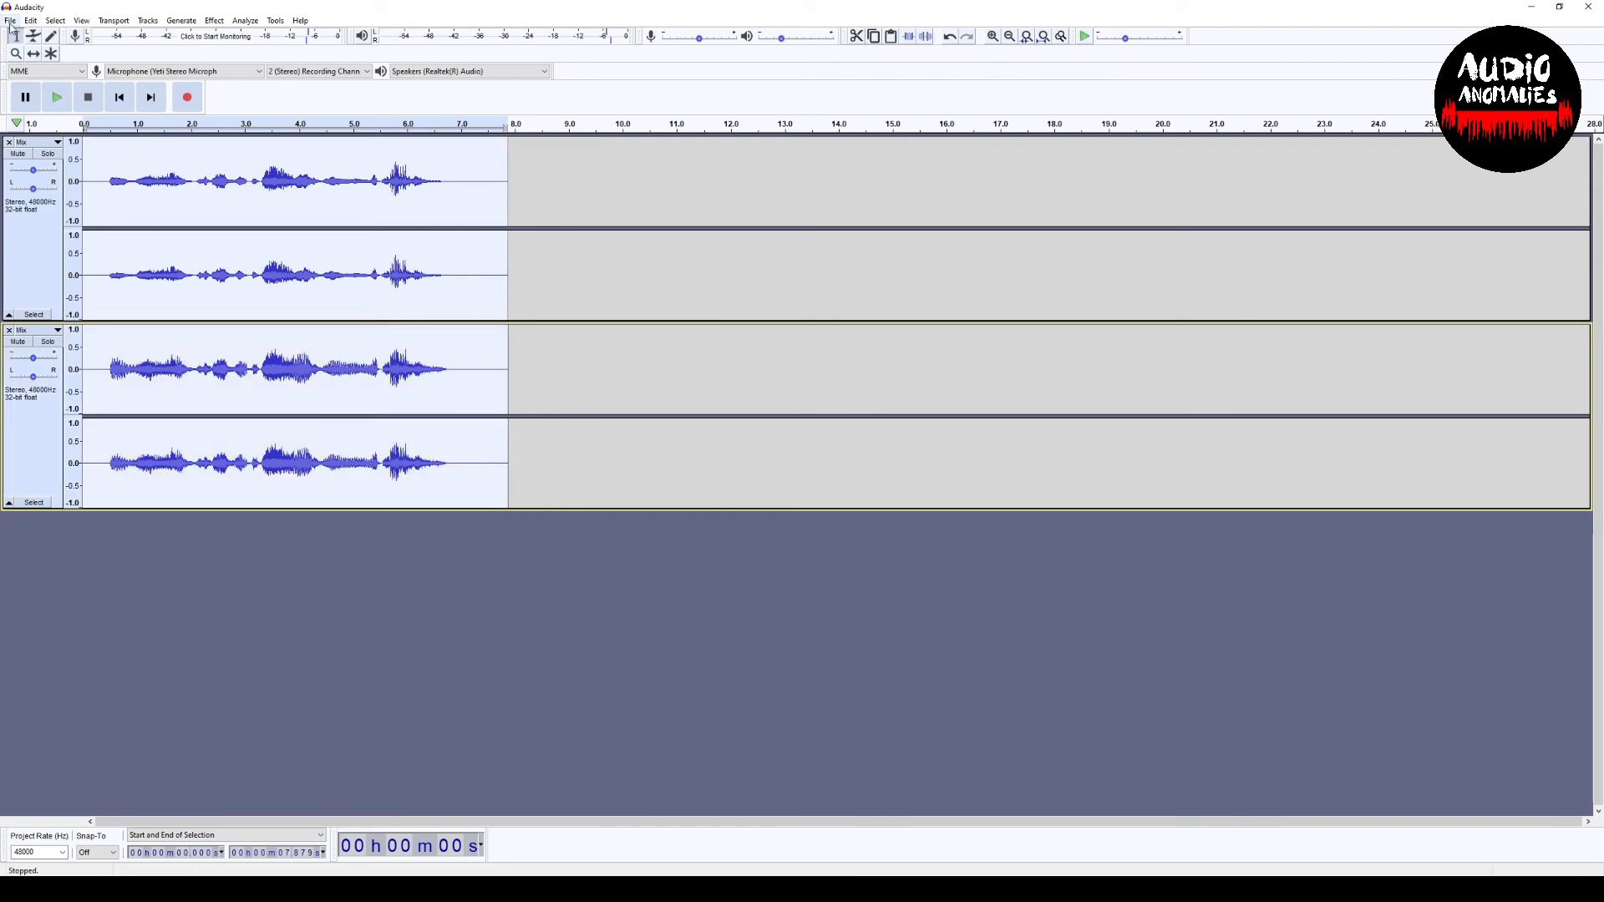
click(148, 20)
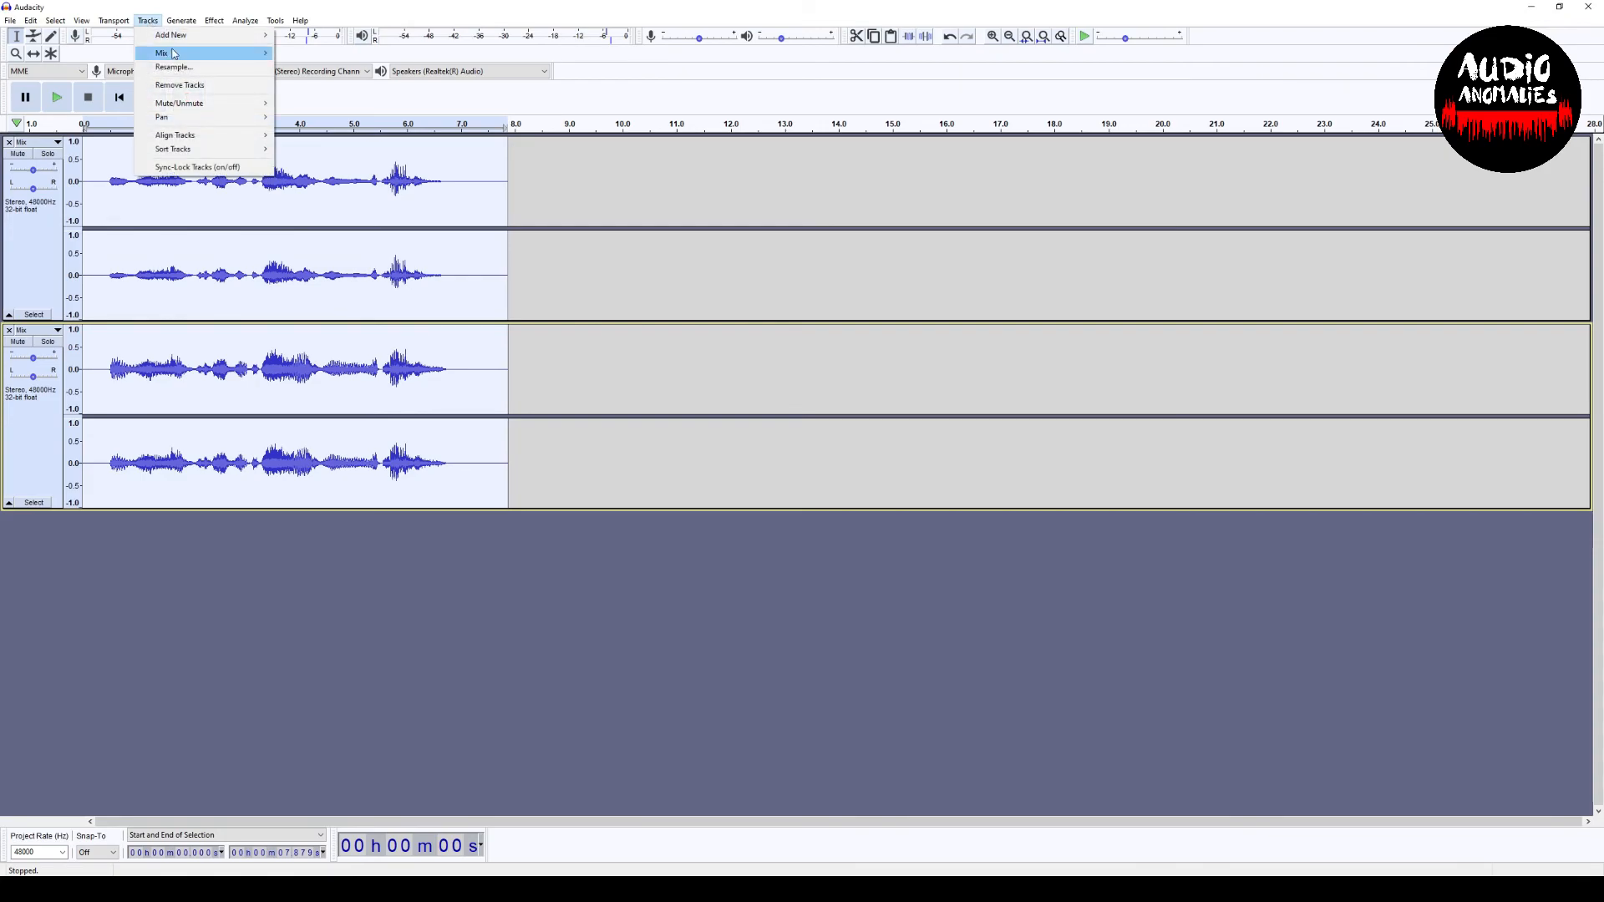
mouse_move(250, 53)
click(341, 71)
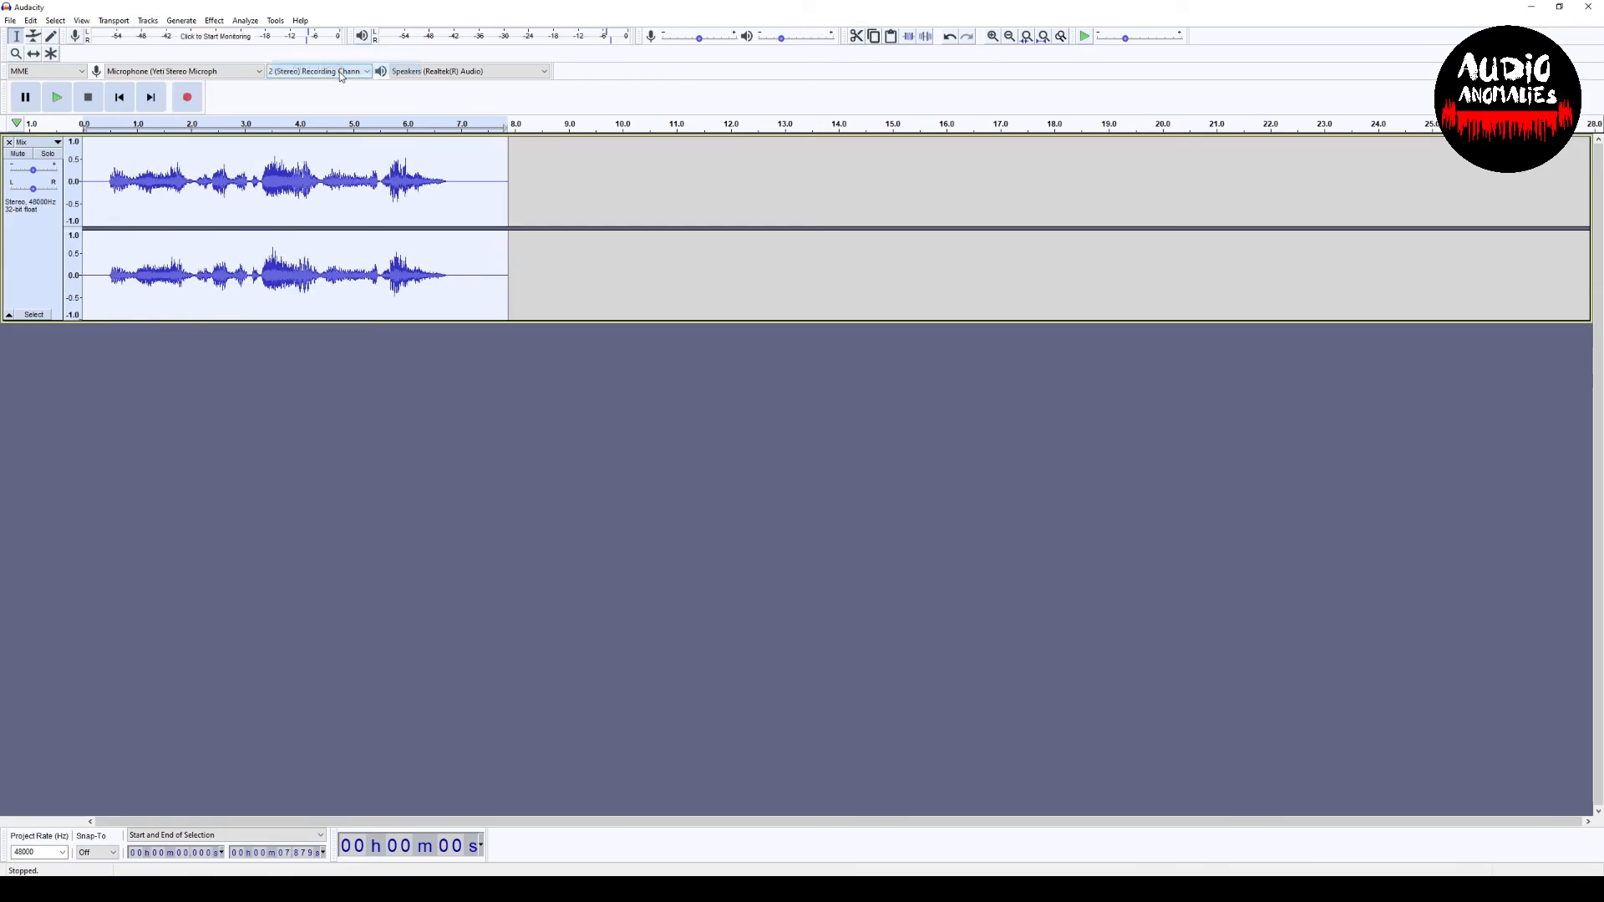
click(65, 98)
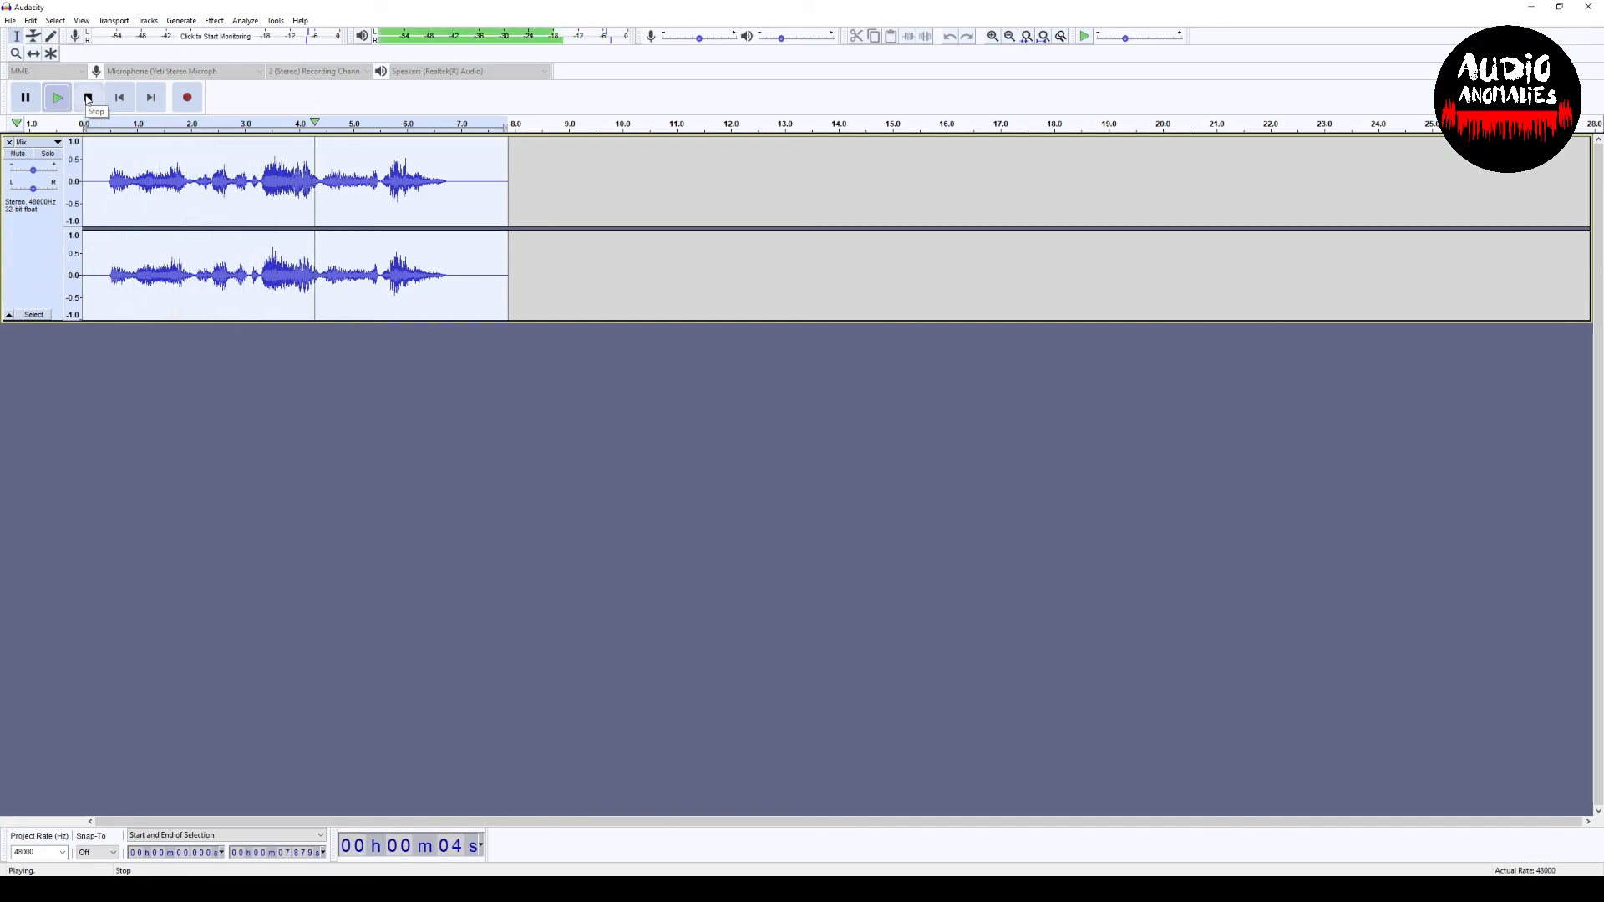
click(88, 97)
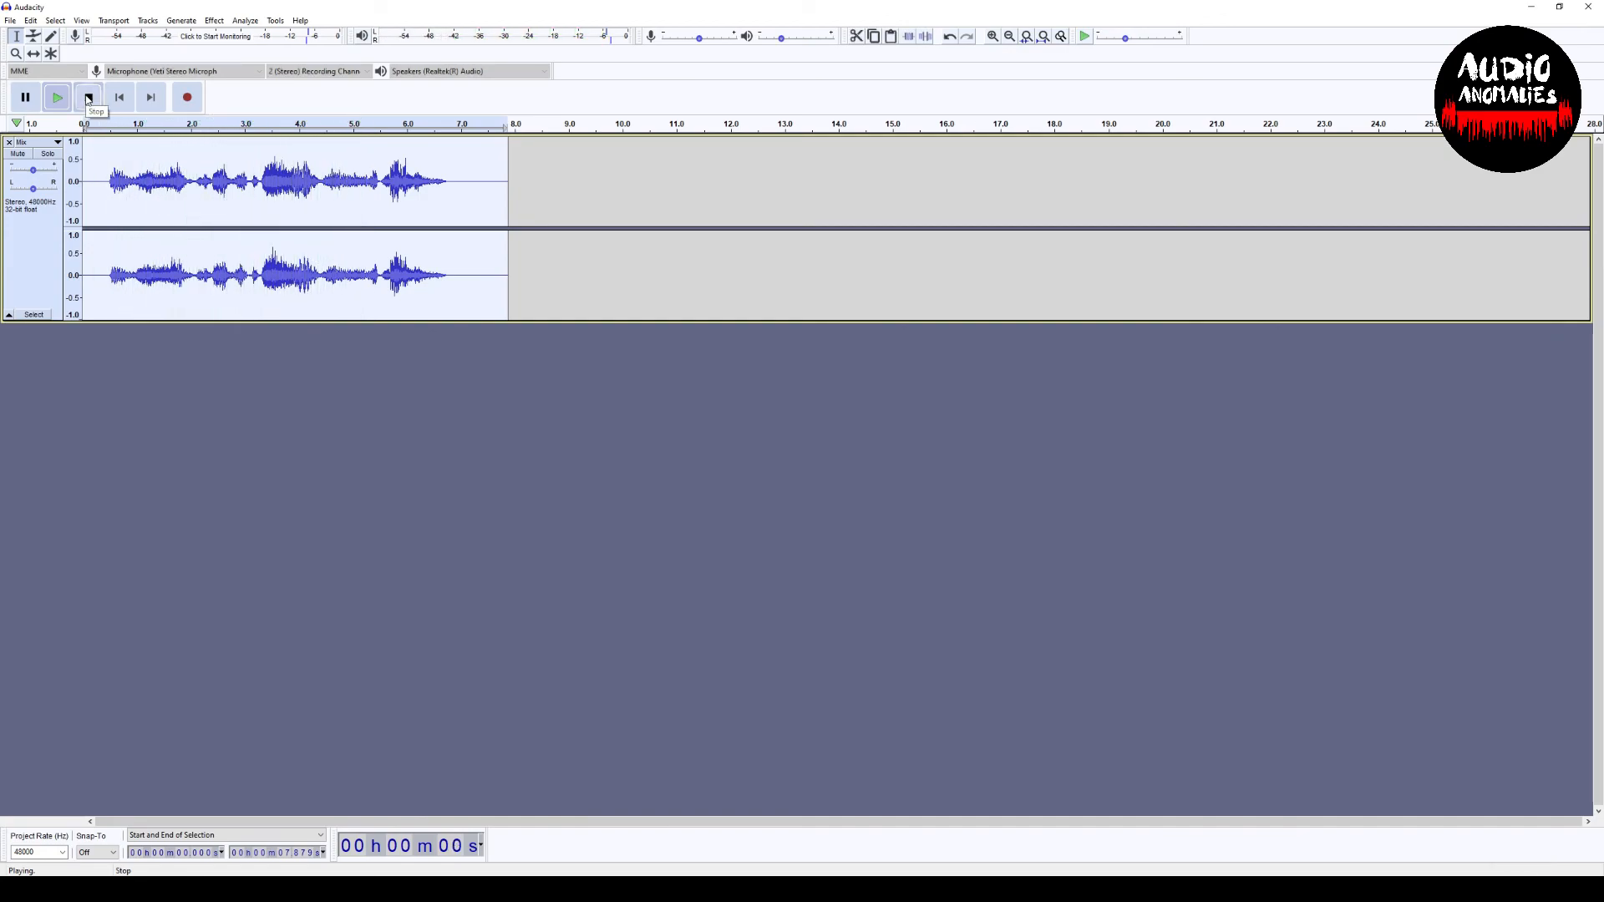
click(9, 21)
mouse_move(46, 98)
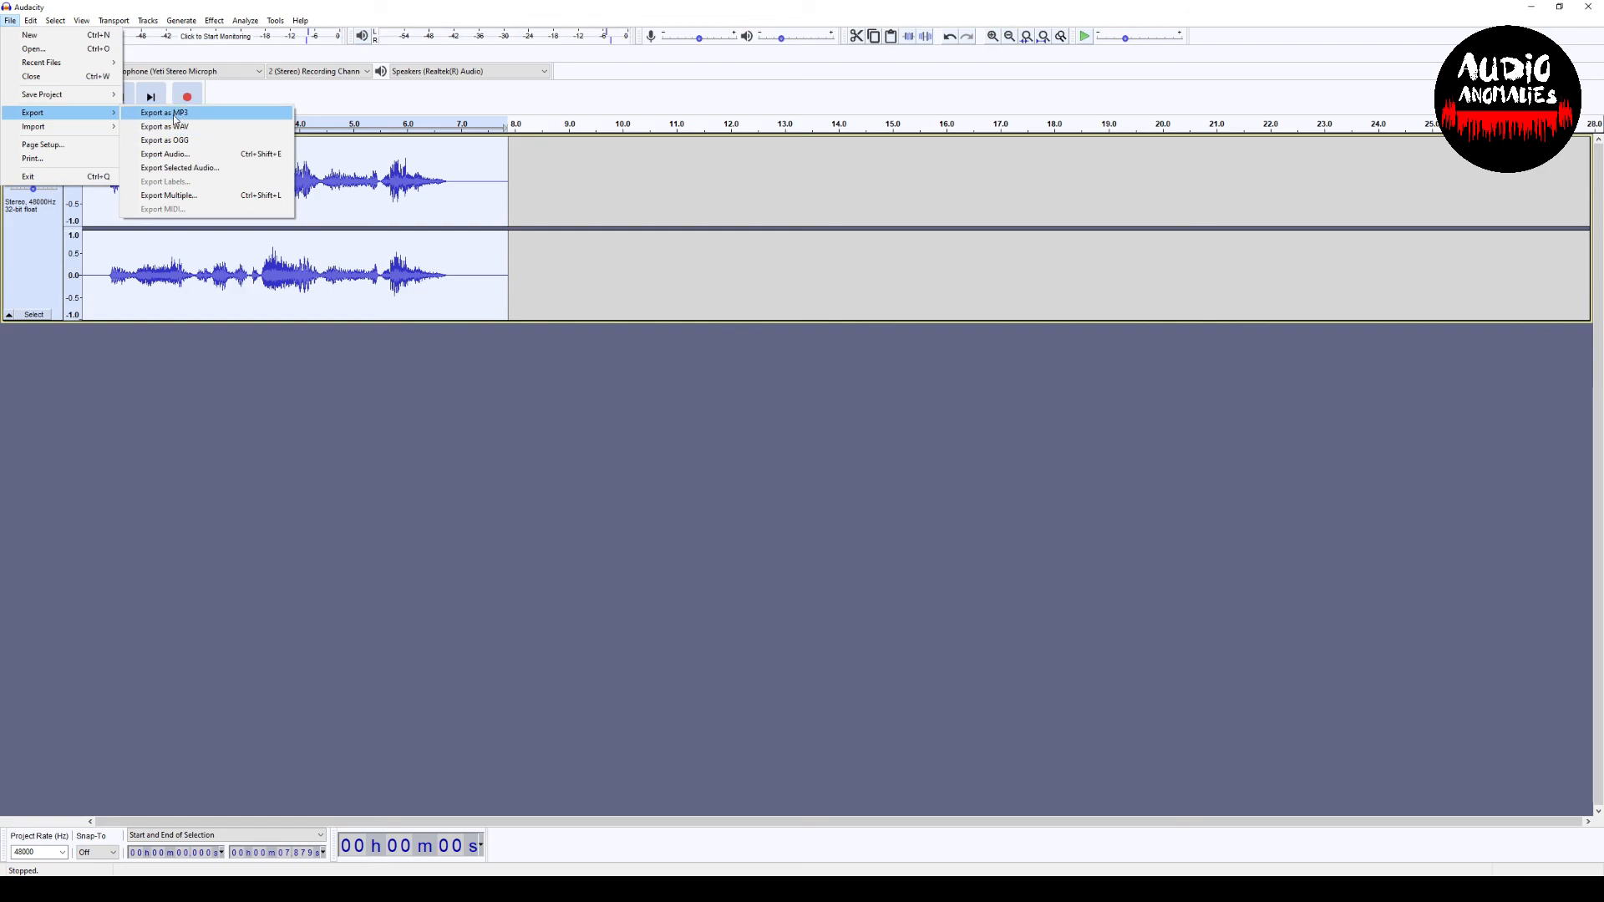
click(565, 17)
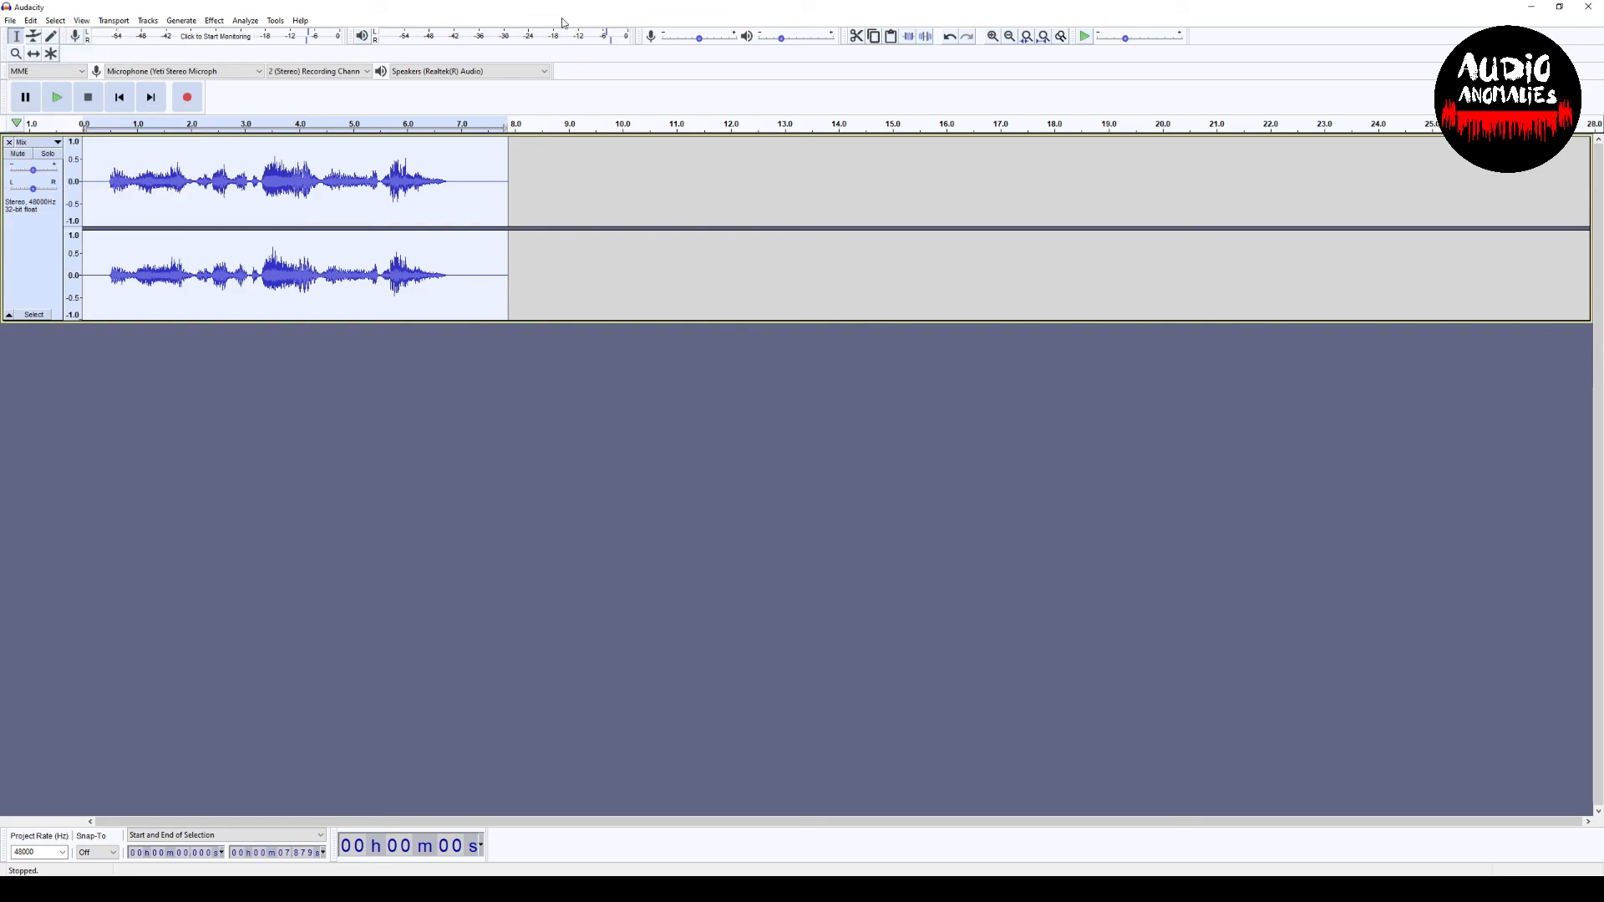
Listen to the combined voice mix again from the start.
click(60, 100)
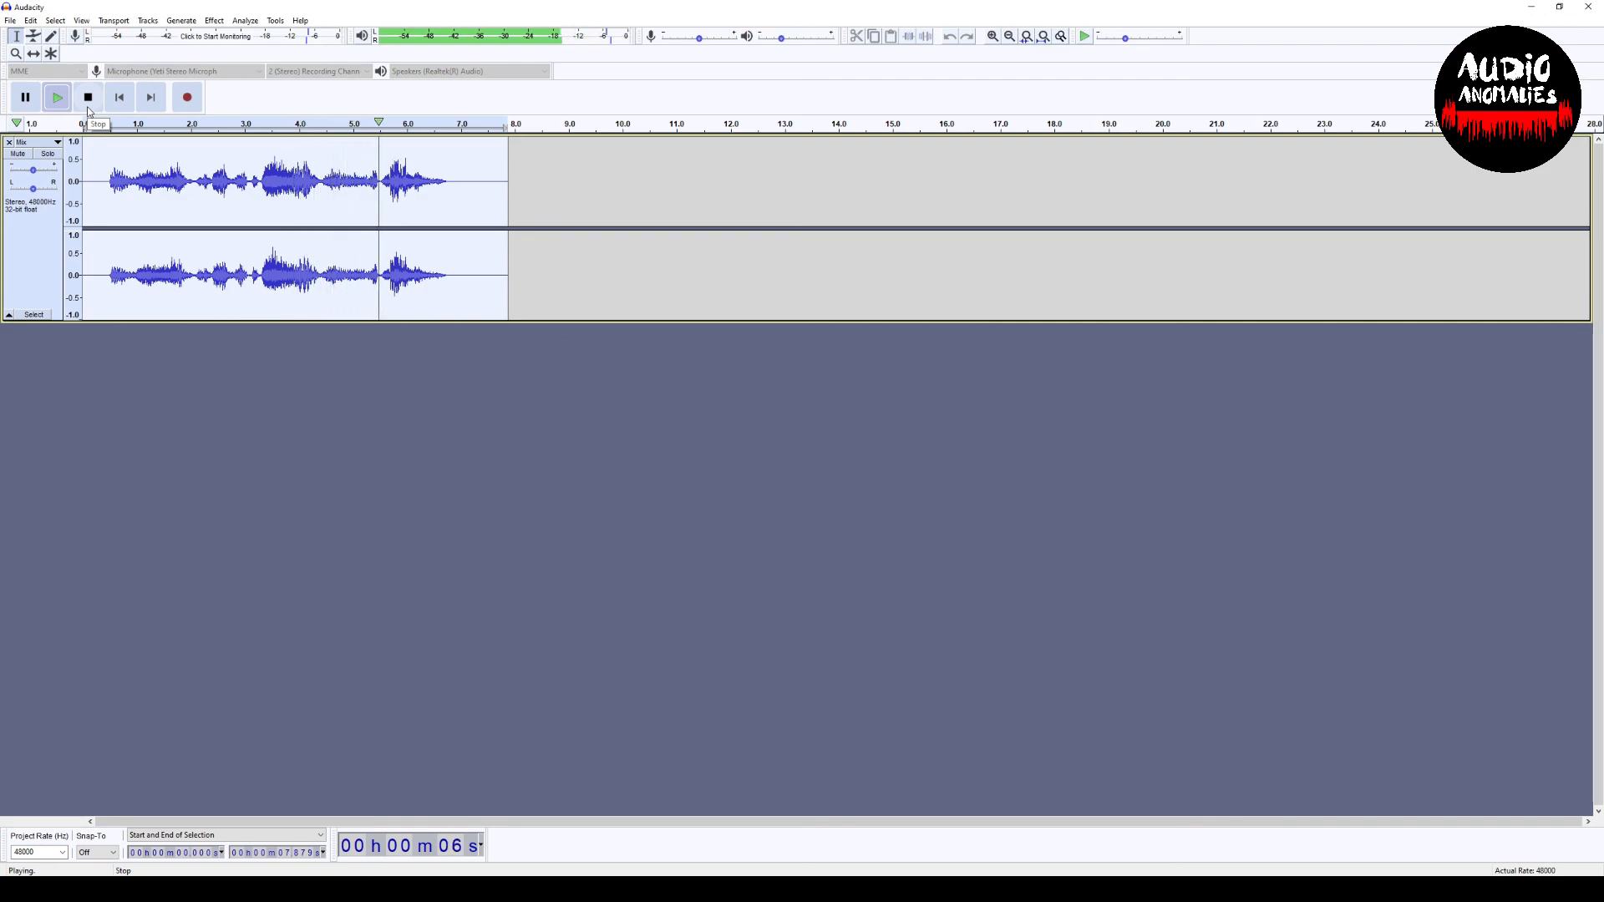
click(89, 99)
Preview Paulstretch on the entire mix with a stretch factor of 1.0 and a time resolution of 0.1 seconds.
click(226, 202)
key(ctrl+a)
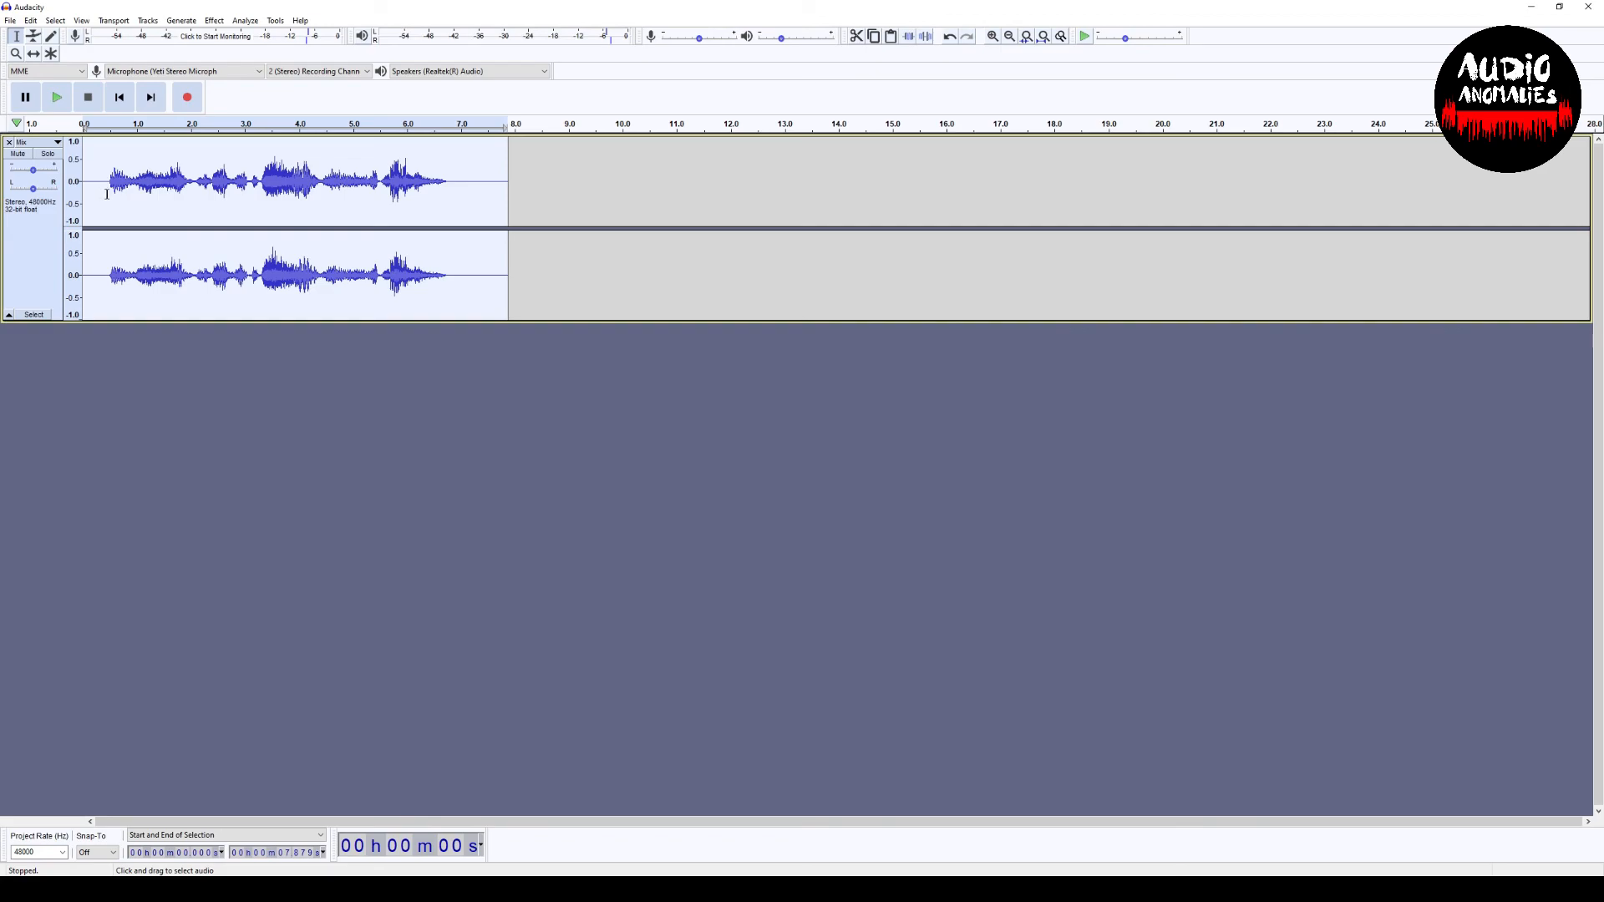
click(221, 21)
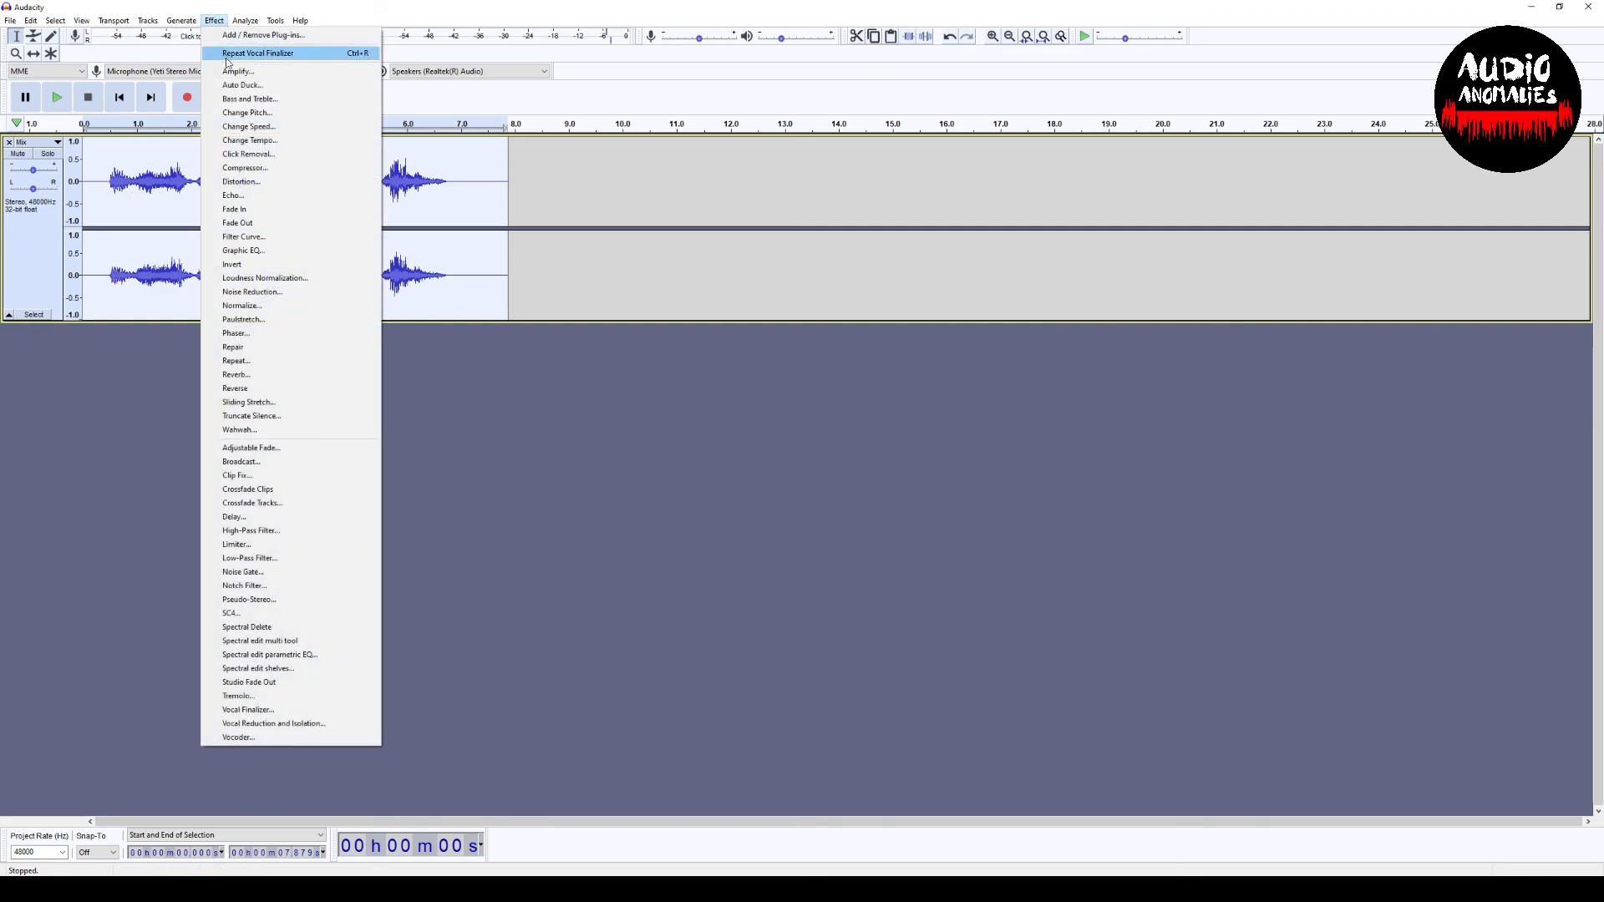
click(243, 320)
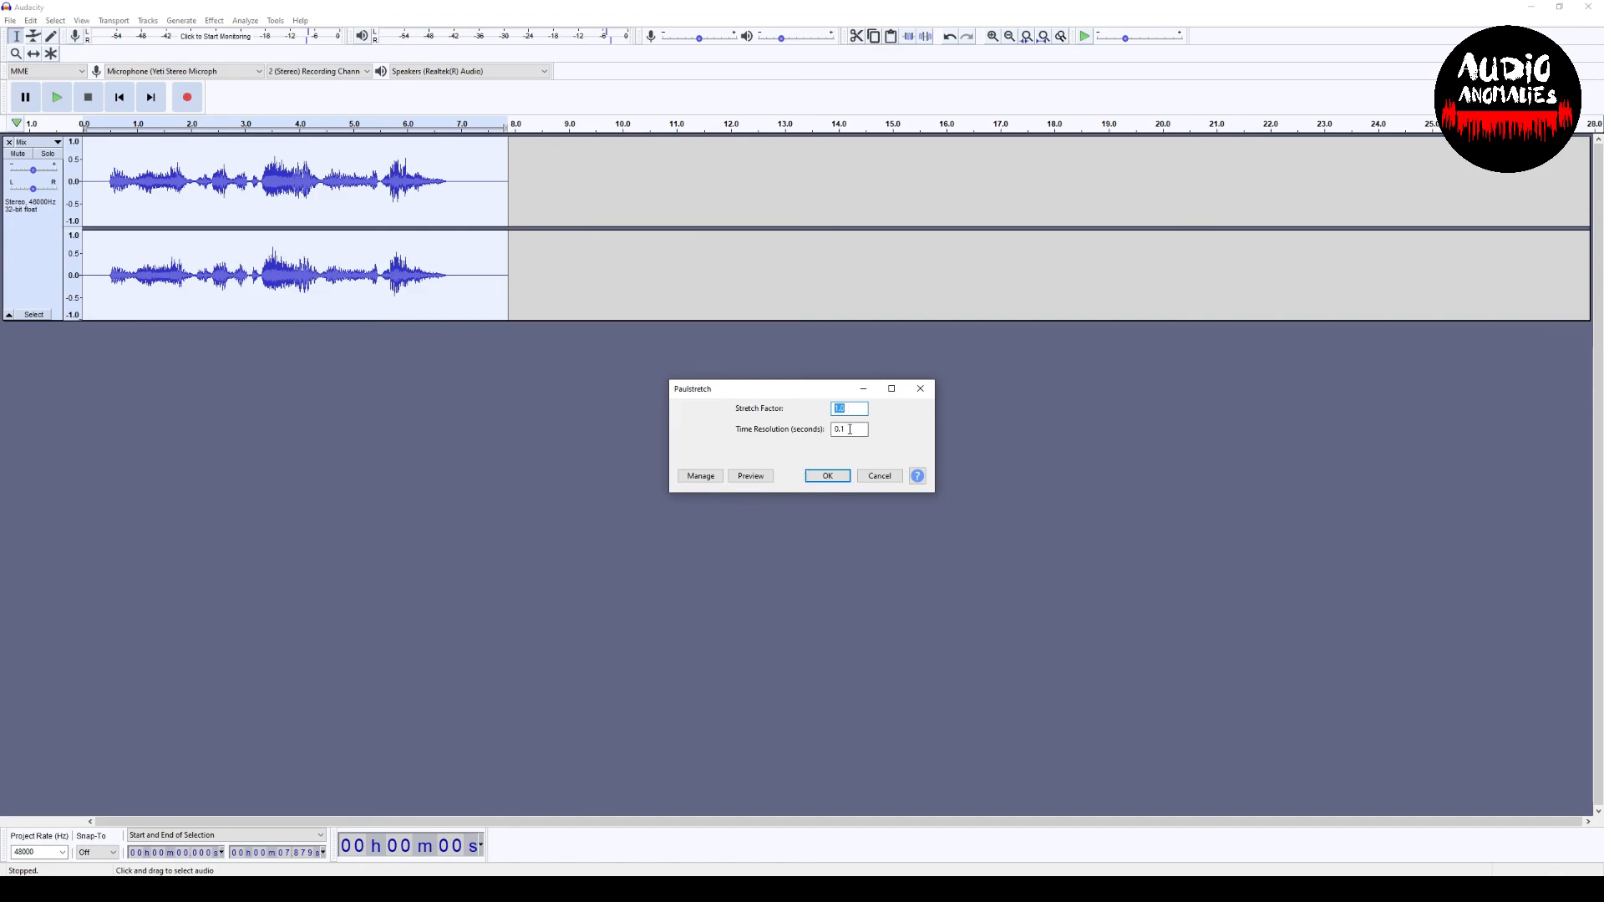
click(760, 478)
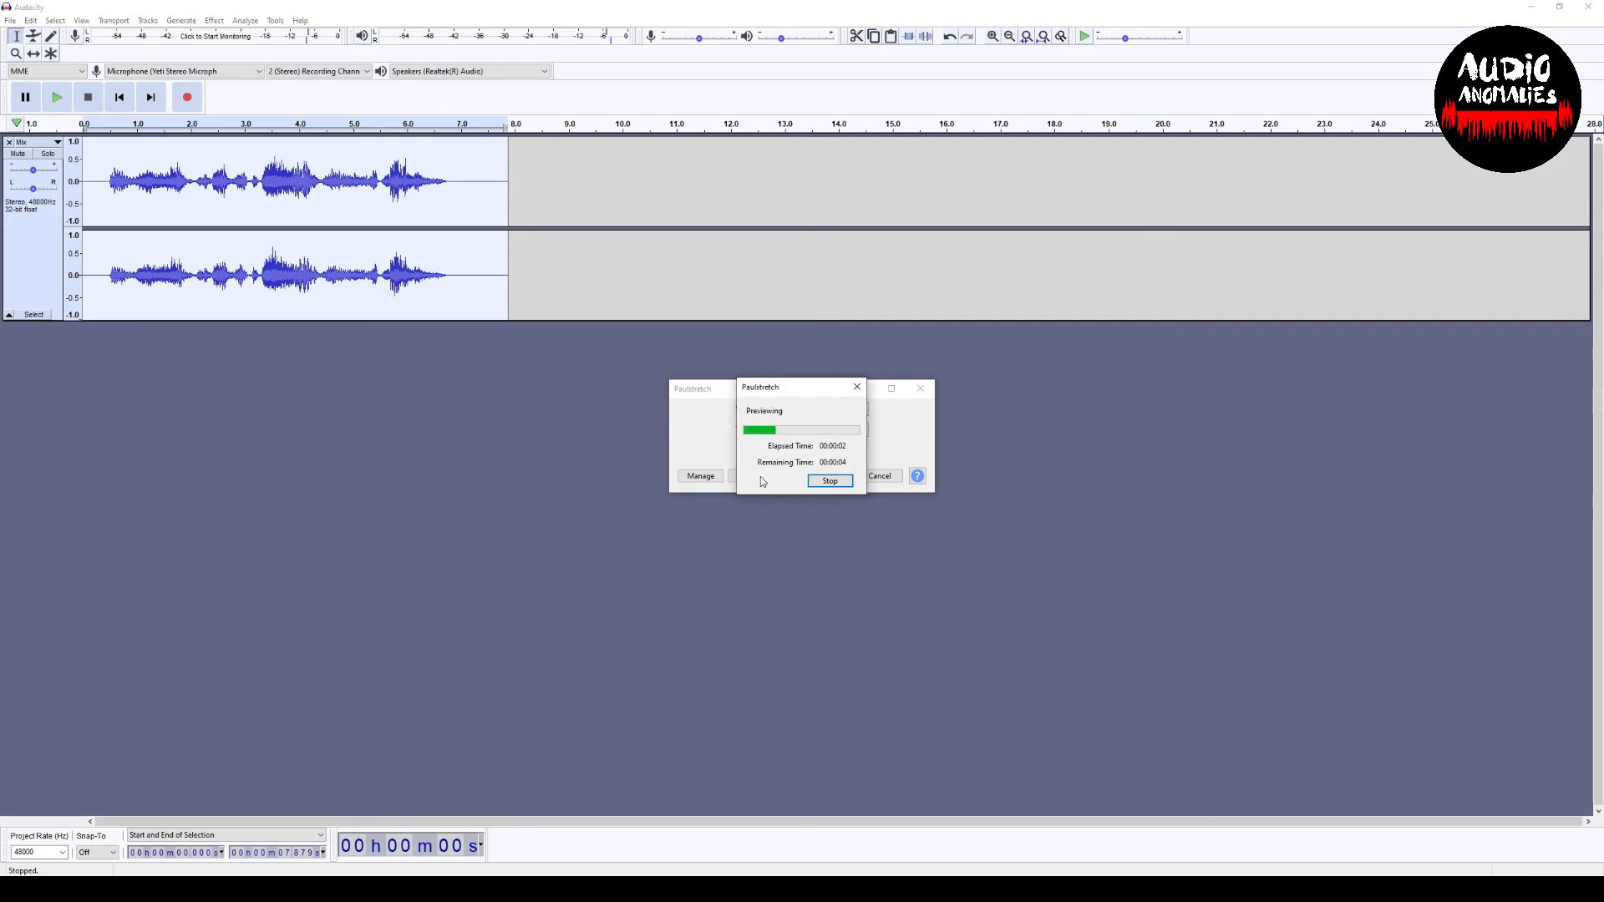
click(828, 482)
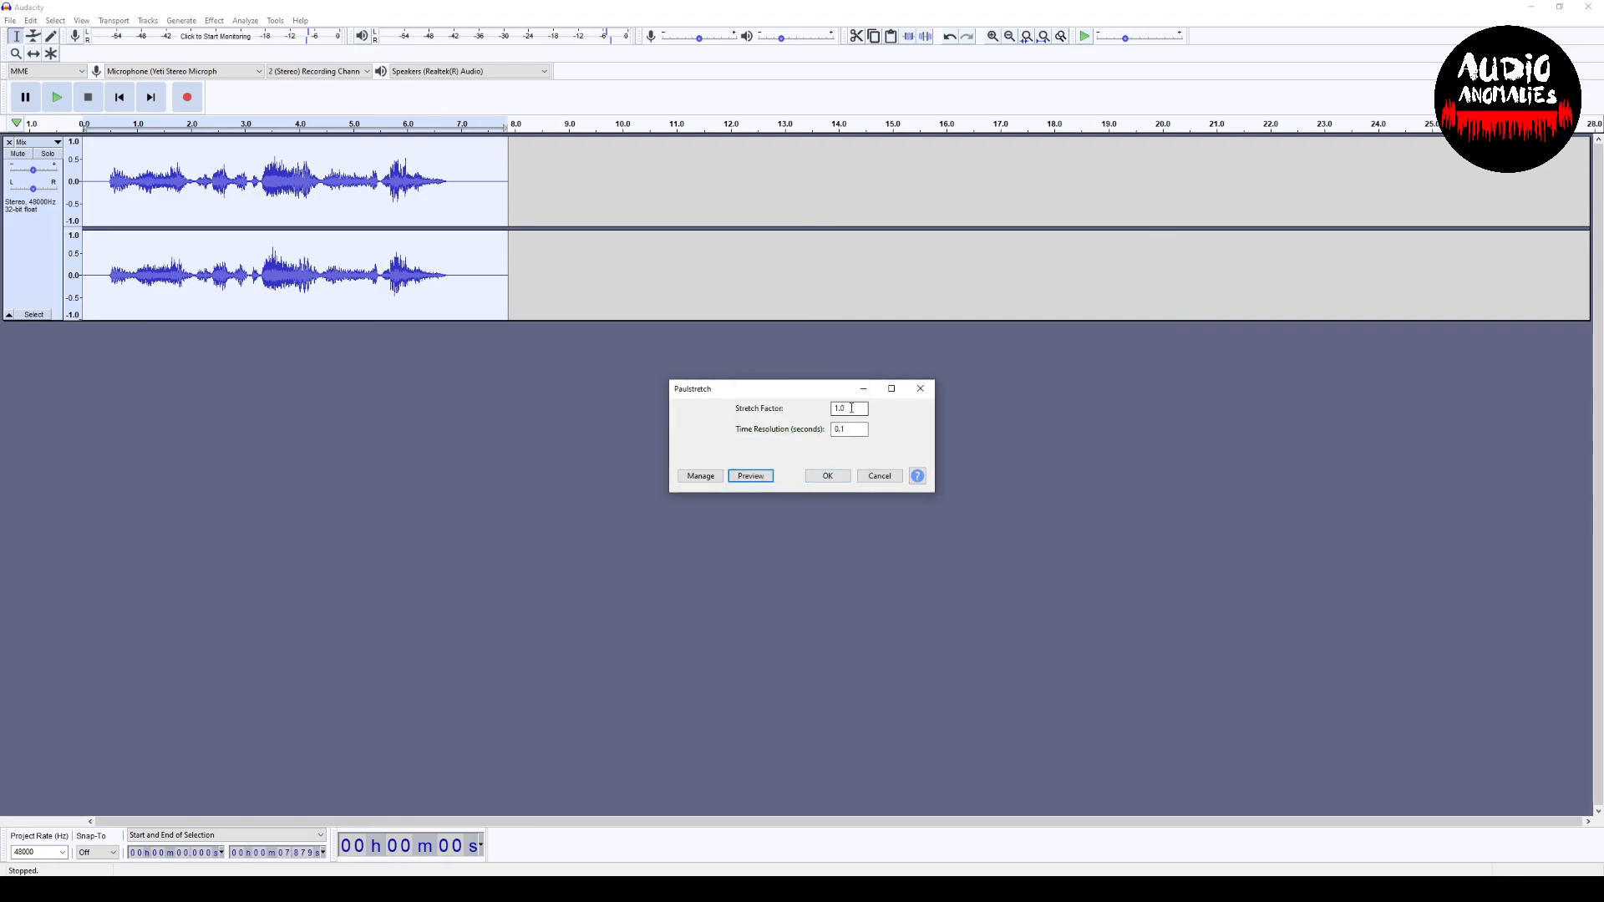